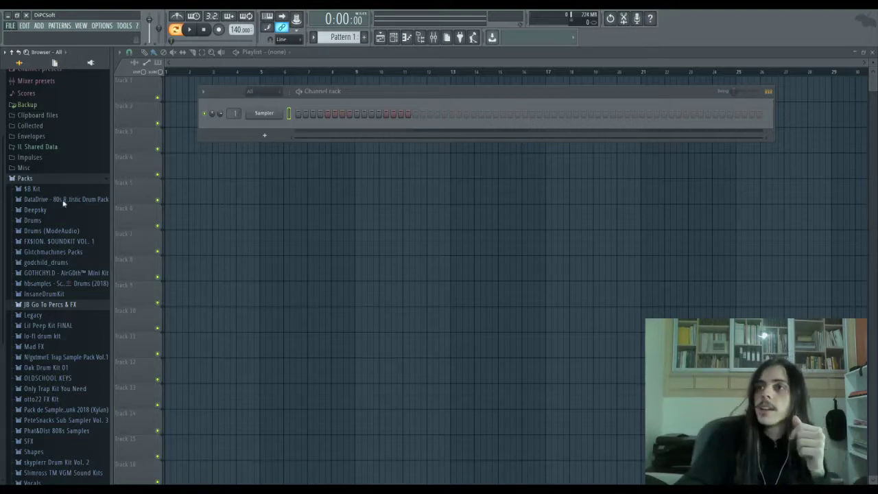
Step: Open the project IlCulto Remake_4.flp
click(46, 164)
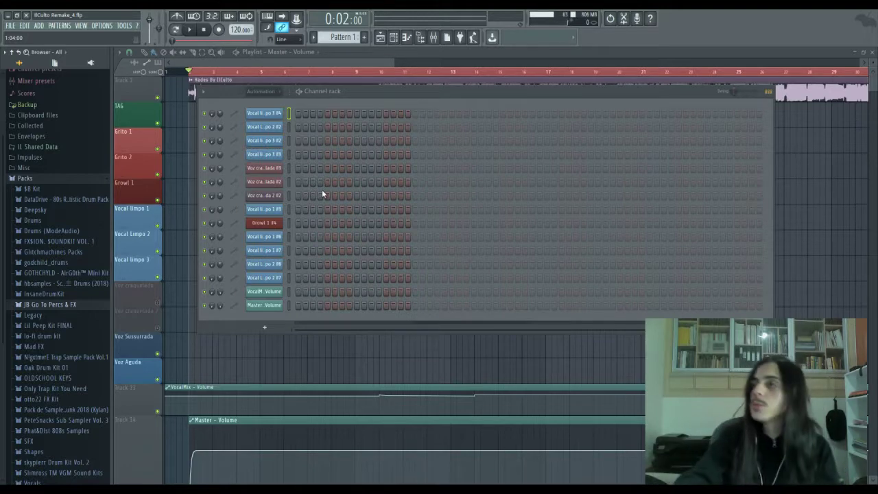
Step: Examine the playlist arrangement of the beat, TAG, Grito, Growl and Vocal limpo clips, and set the playhead at the beat's start
click(371, 62)
drag(370, 62, 377, 61)
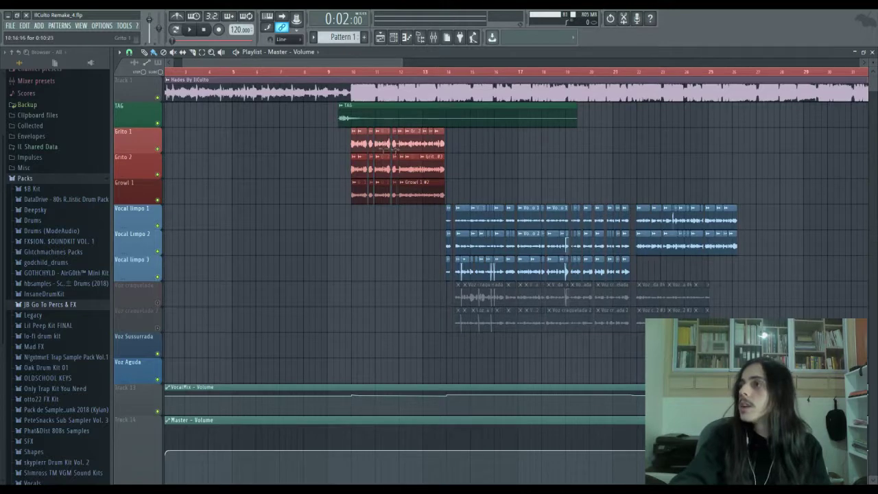
mouse_move(367, 63)
mouse_down()
mouse_move(410, 59)
mouse_move(371, 60)
mouse_up()
drag(254, 60, 236, 59)
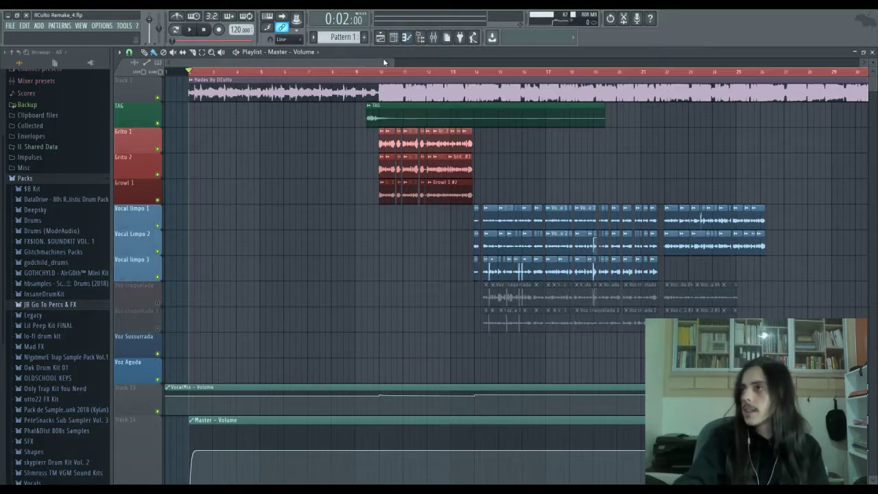
drag(382, 58, 387, 57)
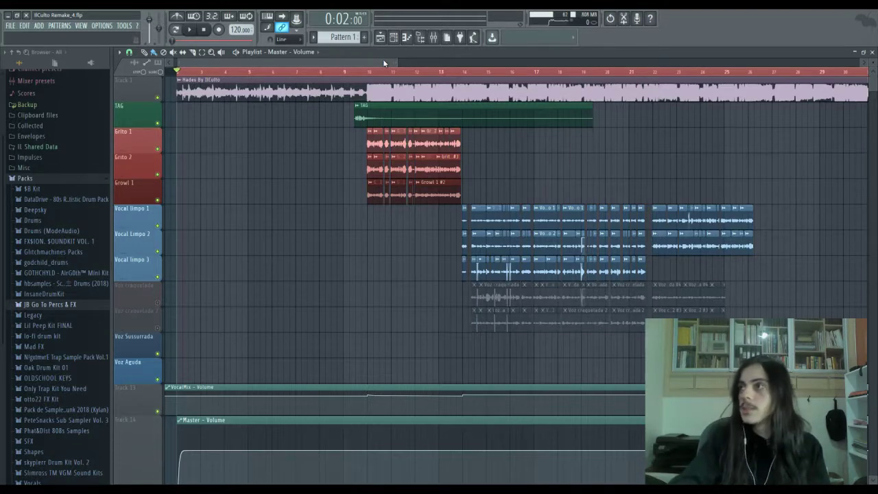
drag(383, 60, 376, 61)
scroll(382, 60, up, 2)
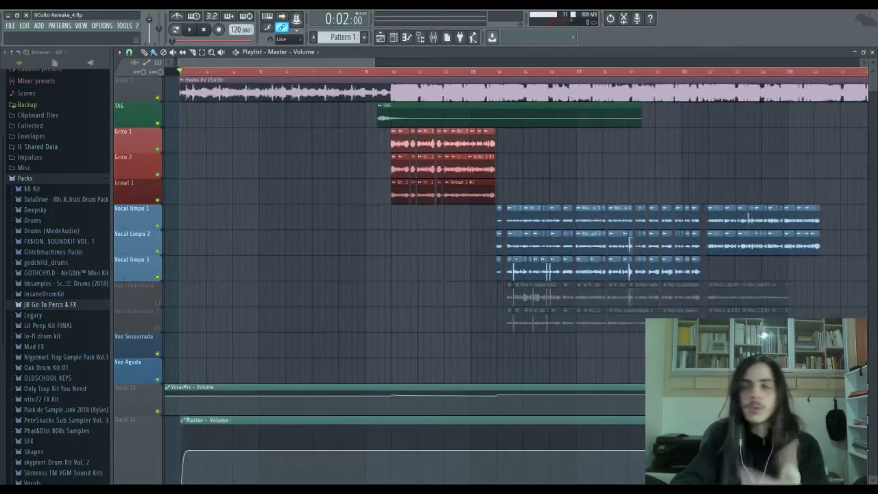
mouse_move(381, 61)
mouse_down()
mouse_move(368, 61)
mouse_move(383, 62)
mouse_up()
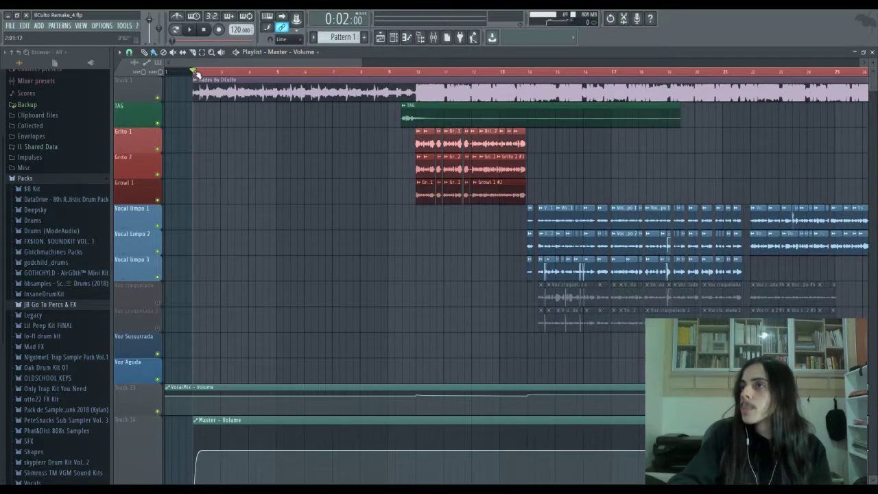
drag(196, 71, 192, 71)
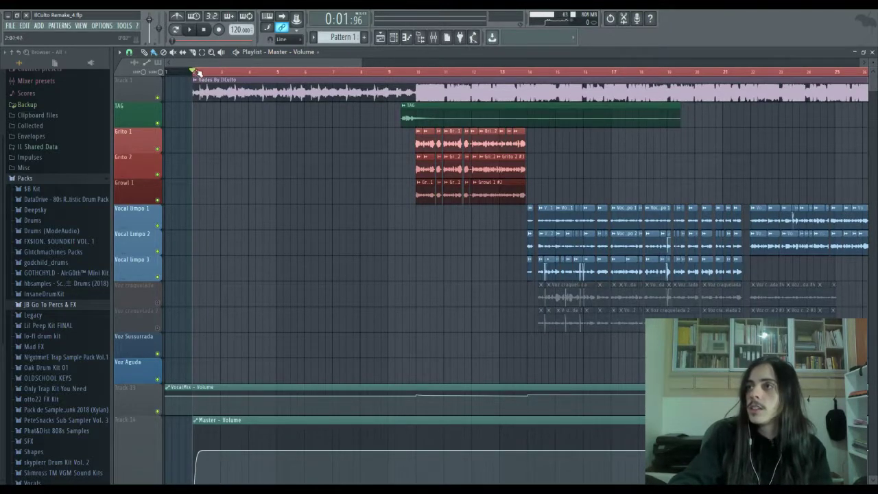
Step: Open the mixer, inspect the Beat, Bus Grito, Voz Grito 1 and Voz Grito 2 tracks, and reposition the mixer window
click(433, 37)
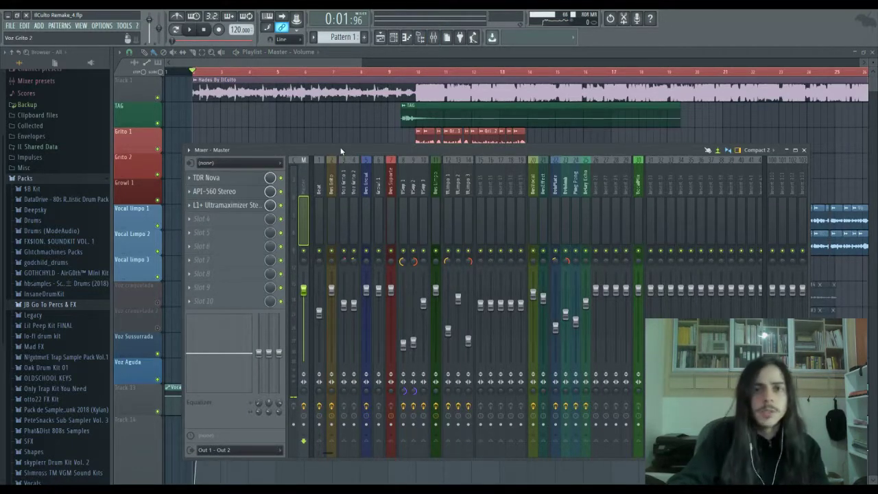
click(315, 183)
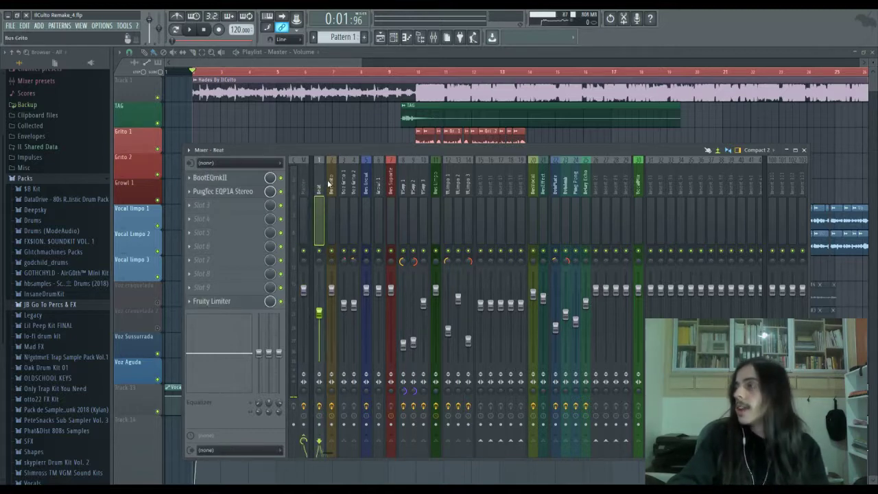
click(335, 183)
click(342, 184)
click(353, 184)
drag(382, 148, 338, 121)
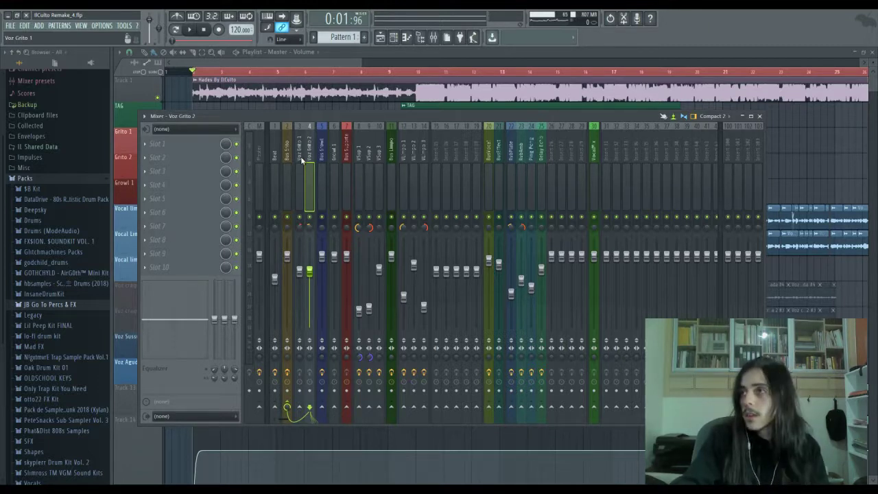
Step: Check the routing of Voz Grito 1 and Voz Grito 2, and the effects on Bus Grito
click(301, 160)
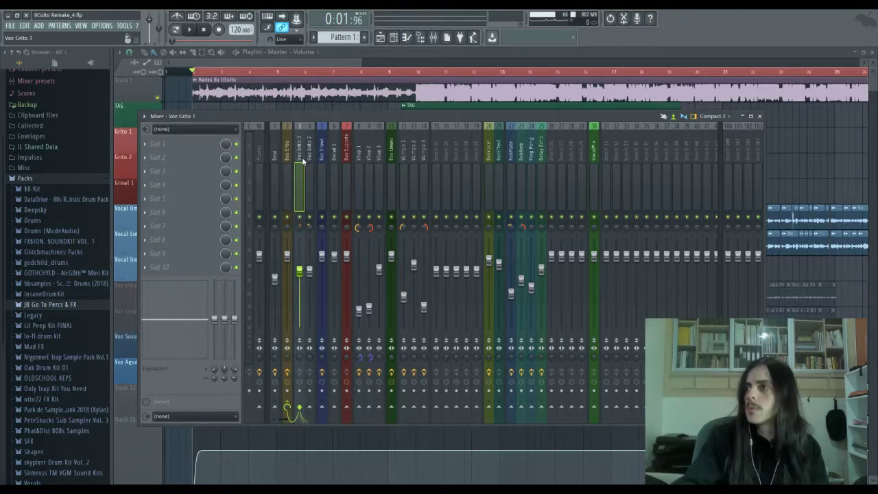
click(308, 162)
click(303, 162)
click(287, 159)
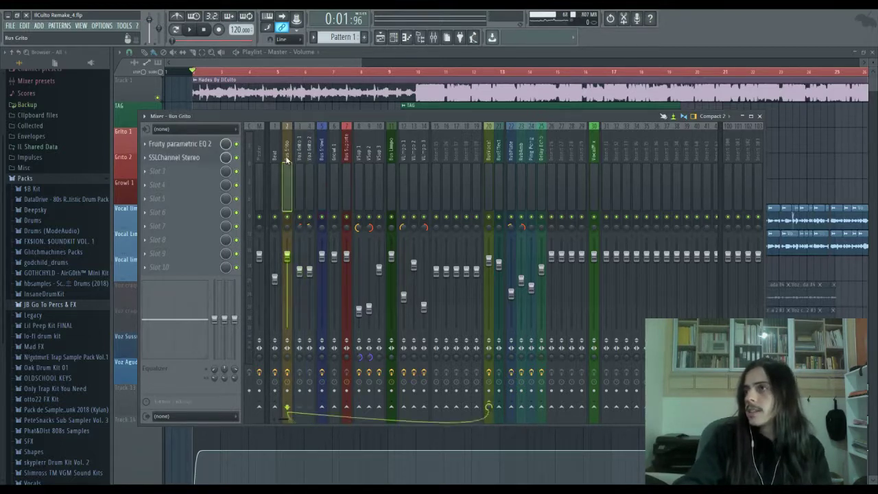
Step: Compare the routing and effect slots of the Growl 1 and Bus Growl mixer tracks
click(334, 158)
click(324, 157)
click(334, 158)
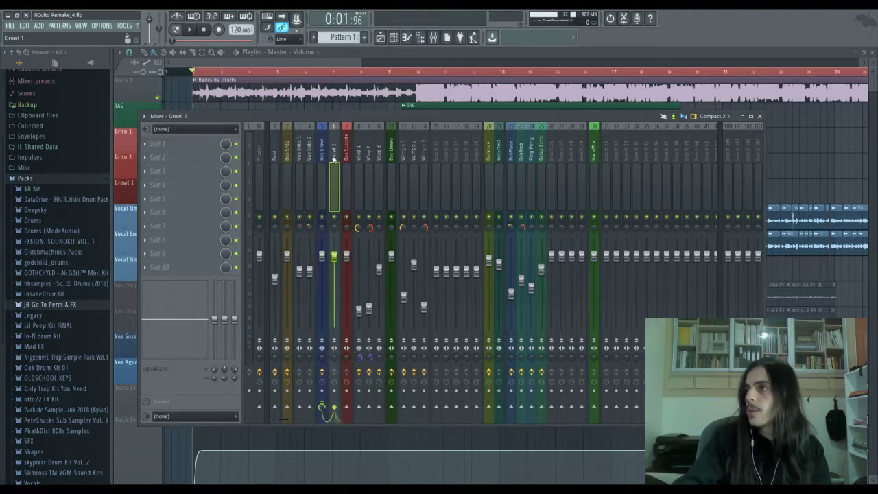
click(323, 146)
click(331, 147)
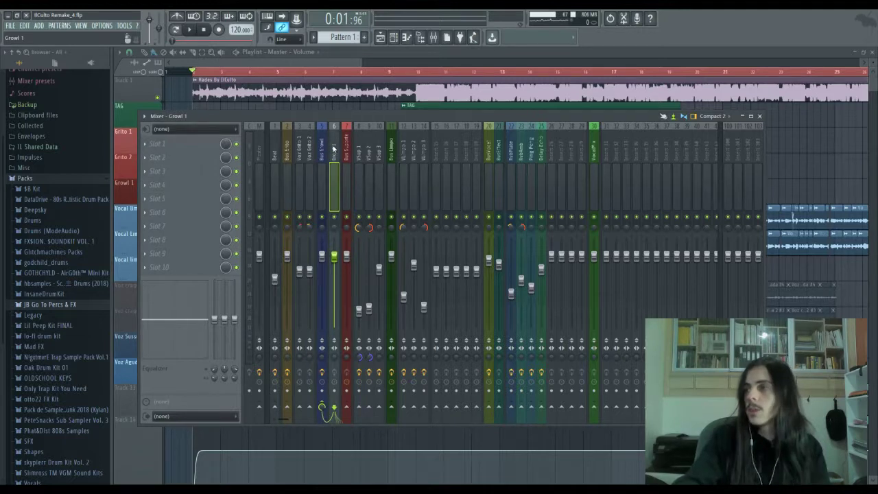
click(325, 145)
click(333, 147)
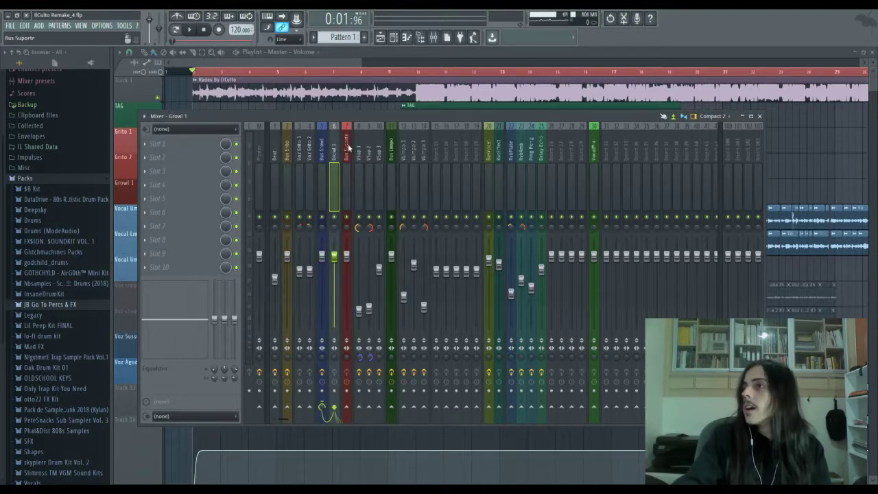
Step: Inspect the VSup tracks with Bus Suporte, and the VLimpo tracks with Bus Limpo, for their routing and effects
click(358, 149)
click(379, 151)
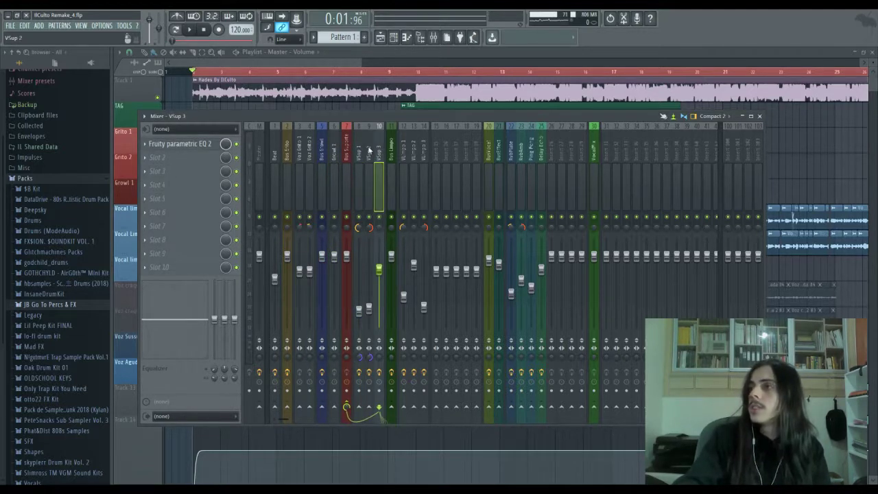
click(347, 150)
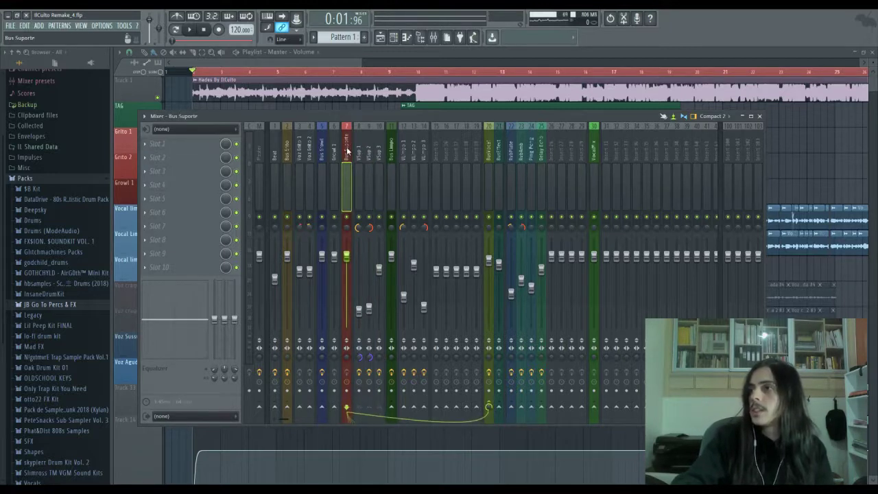
click(403, 155)
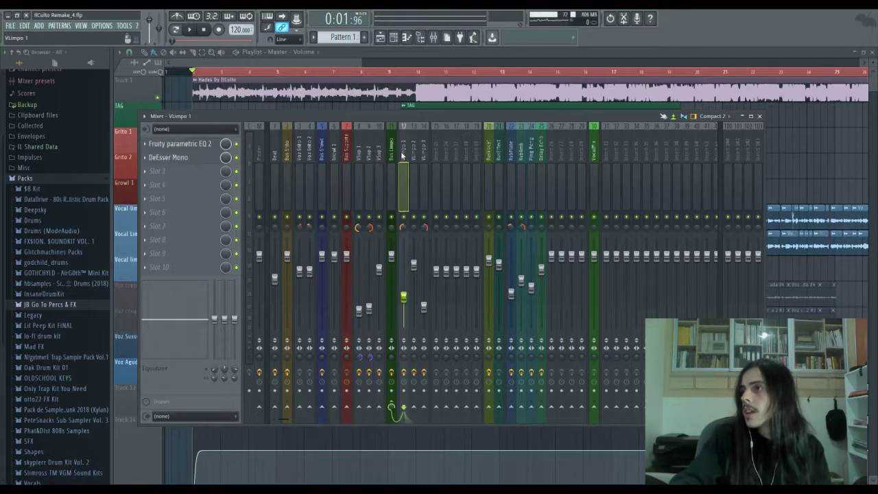
click(424, 155)
click(391, 151)
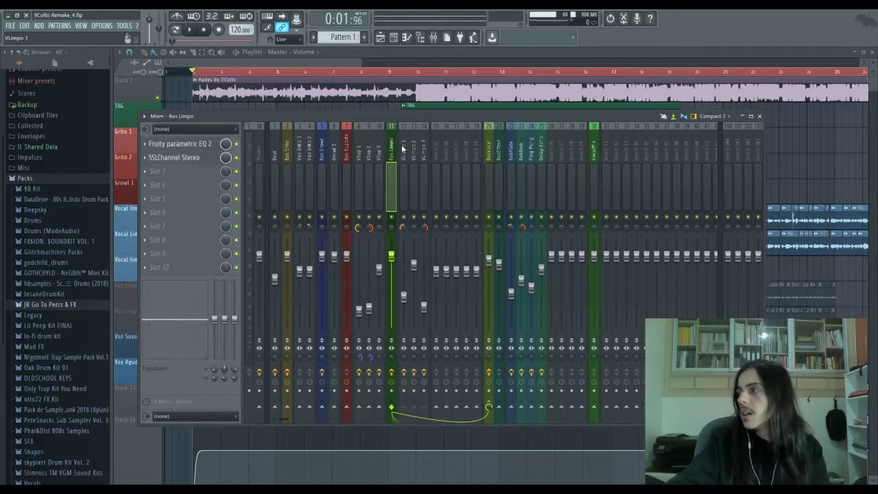
Step: Return briefly to the playlist, reopen the mixer and check how Bus Limpo, Bus Suporte and Bus Growl route into BusVocal
drag(334, 62, 331, 158)
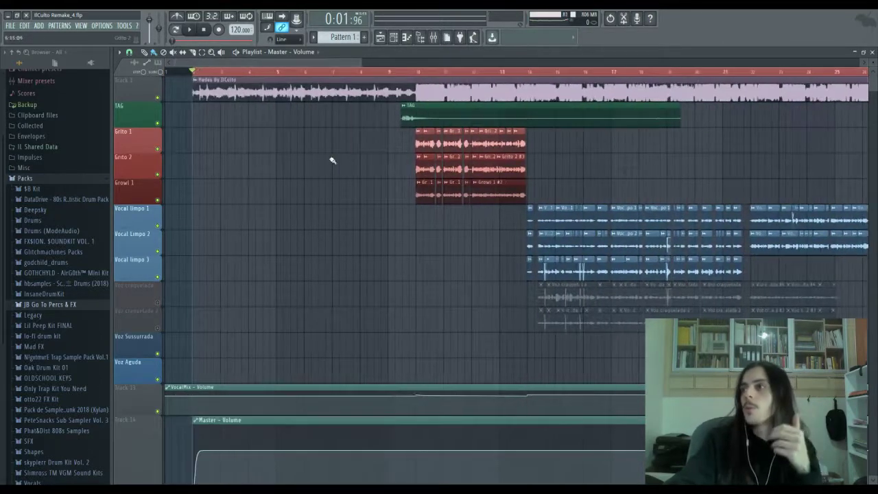
click(433, 37)
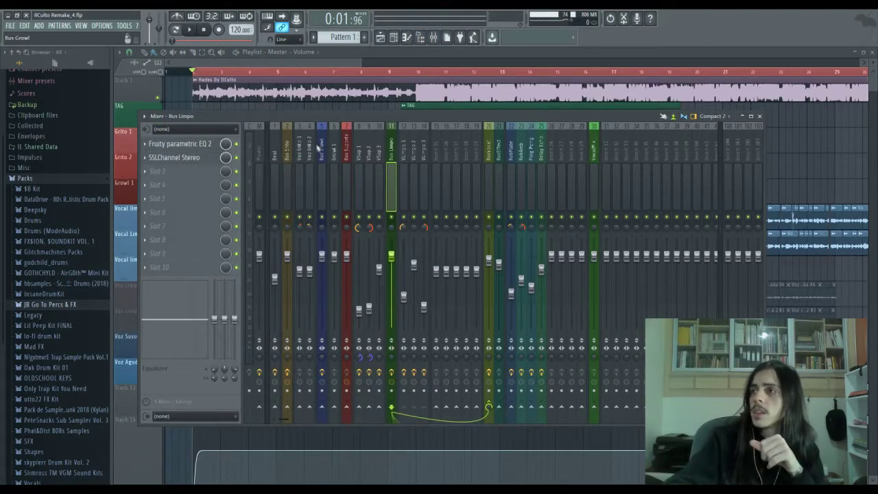
click(491, 155)
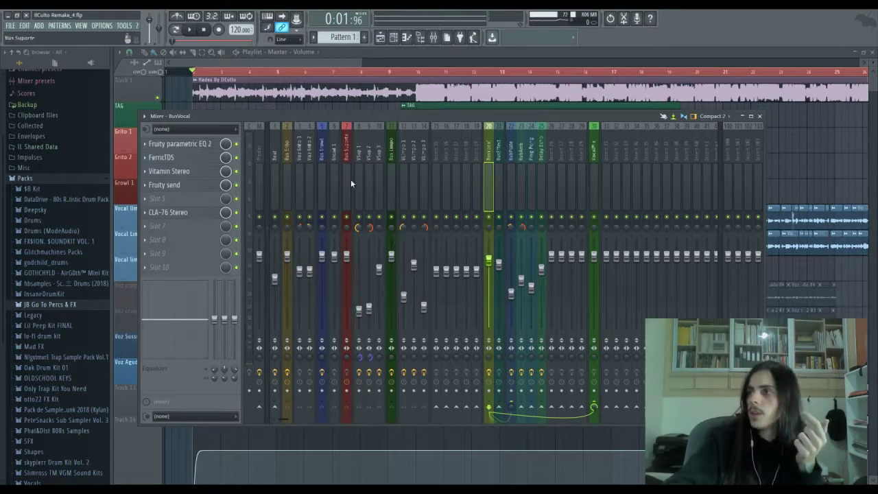
click(395, 148)
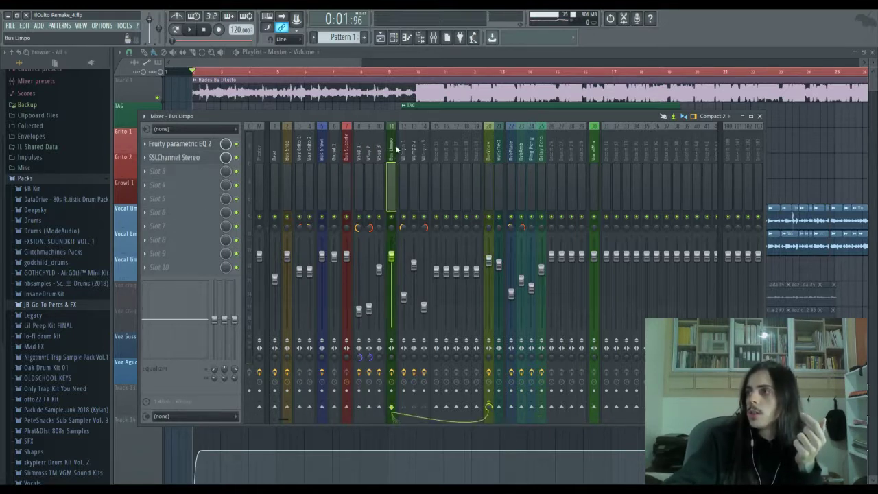
click(348, 149)
click(322, 151)
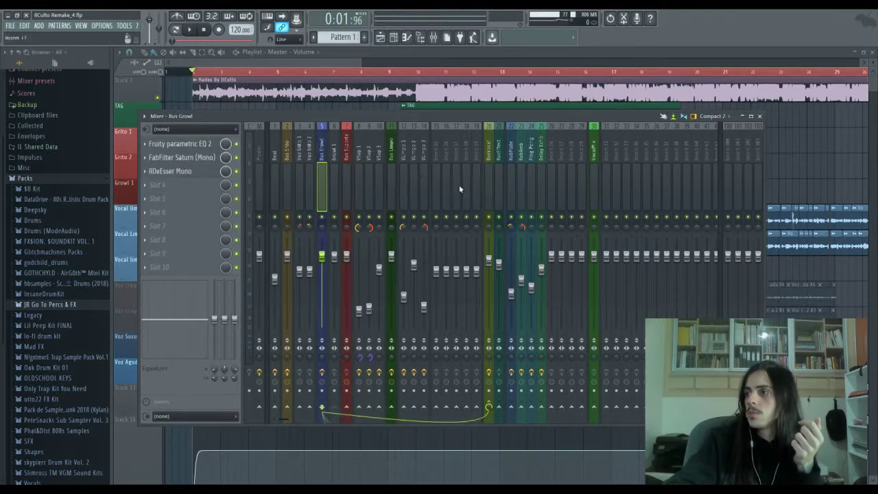
click(484, 160)
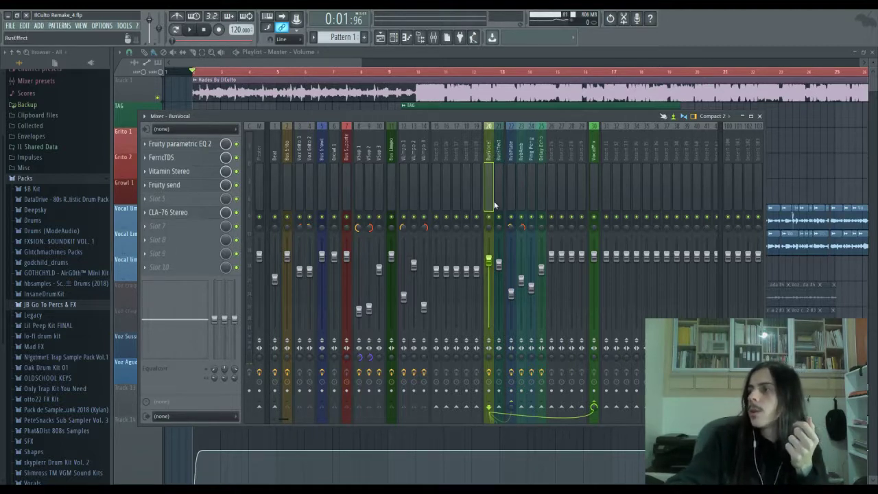
Step: Inspect the effect tracks RvbPlate, RvbAmb, Ping Pong and Delay Echo in the mixer
click(511, 159)
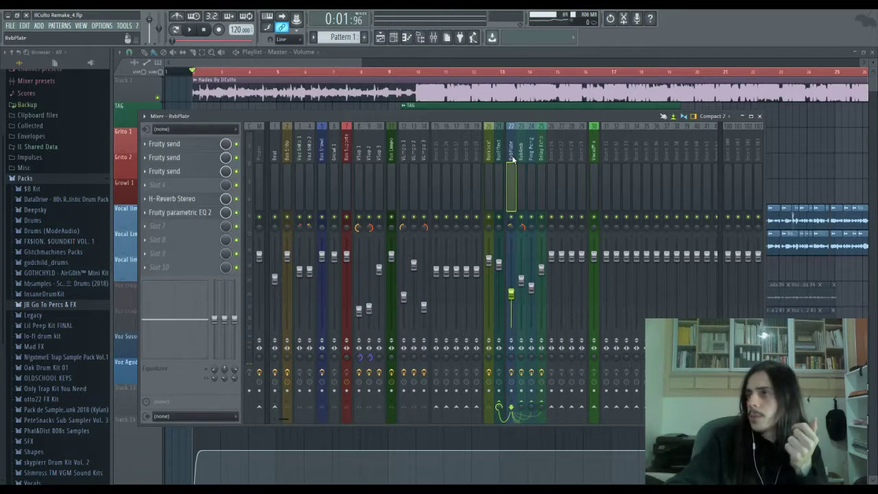
click(521, 163)
click(531, 163)
click(541, 163)
click(513, 162)
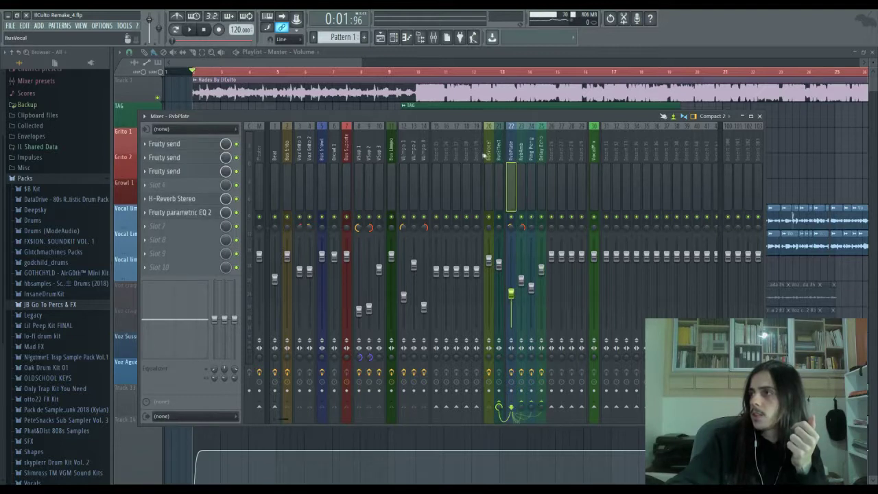
Step: Trace the send path from BusVocal to RvbPlate and on to the RvbAmb, Ping Pong and Delay Echo tracks
click(488, 158)
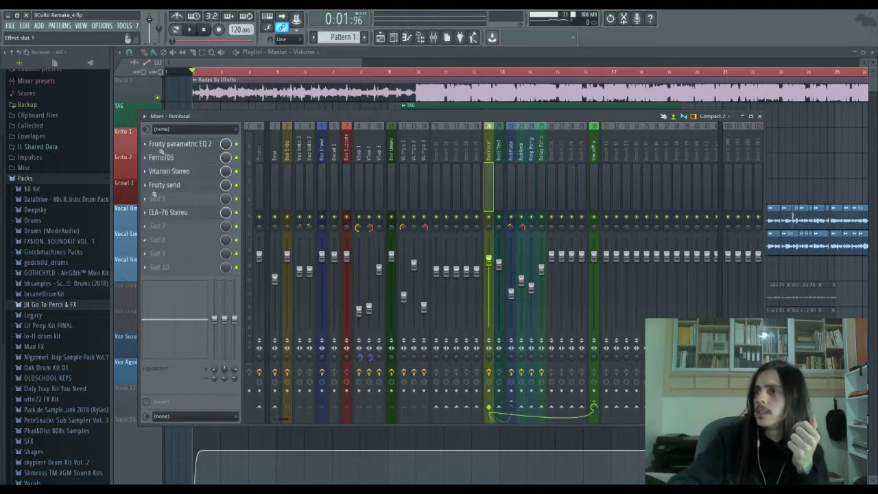
click(512, 159)
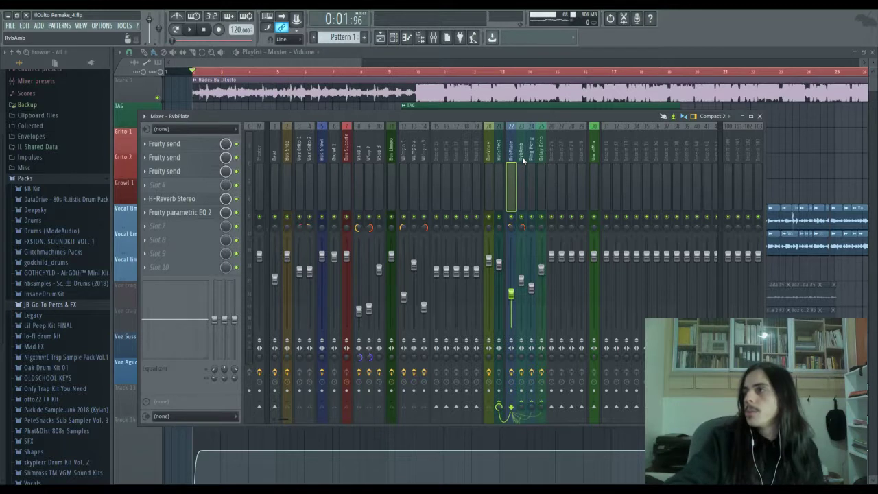
click(521, 158)
click(531, 158)
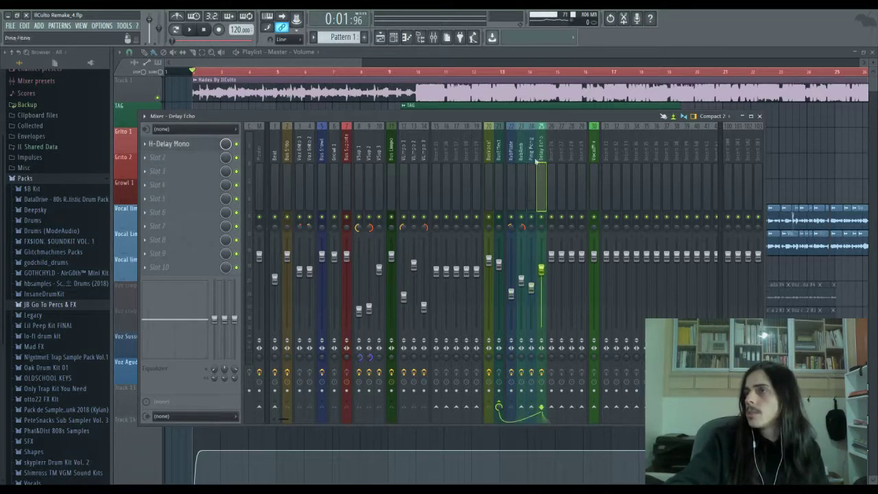
click(515, 157)
click(521, 160)
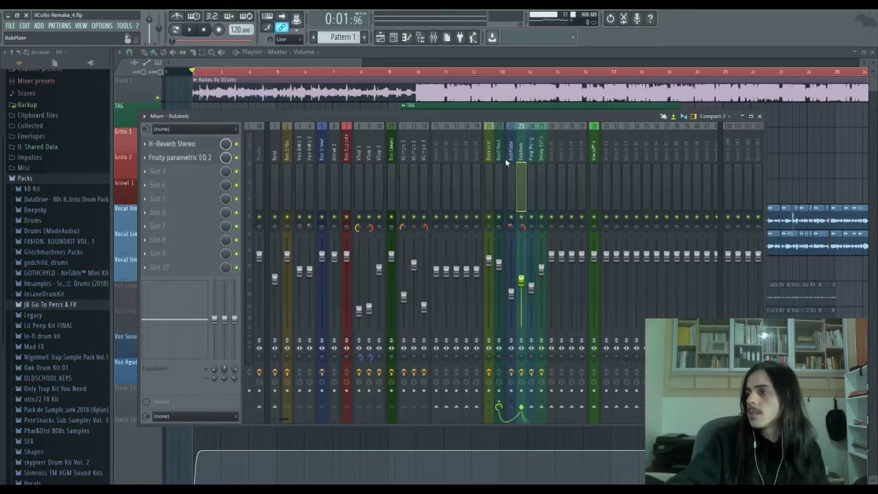
click(509, 161)
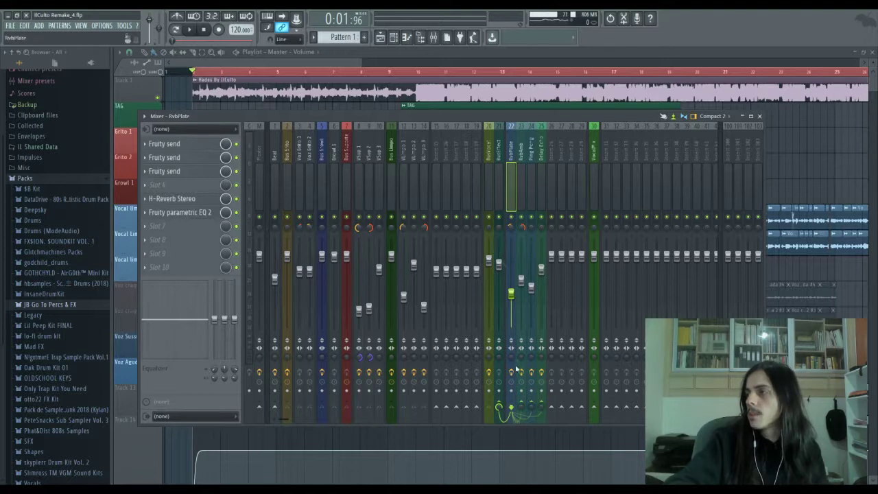
Step: Check the output routing of BusEffect and BusVocal, and inspect the VocalMix track
click(498, 152)
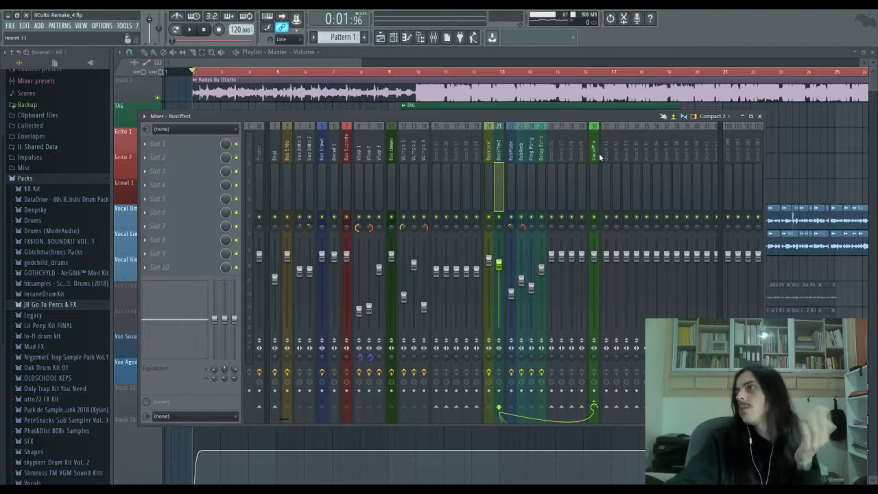
click(494, 156)
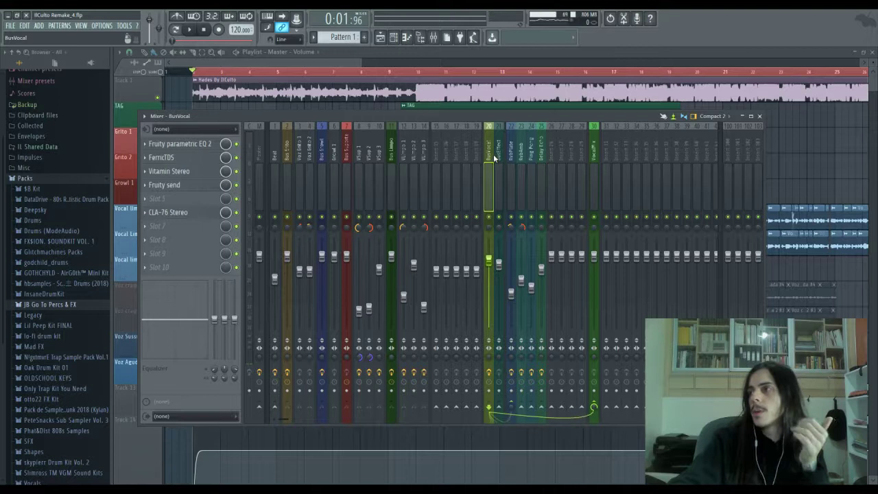
click(593, 157)
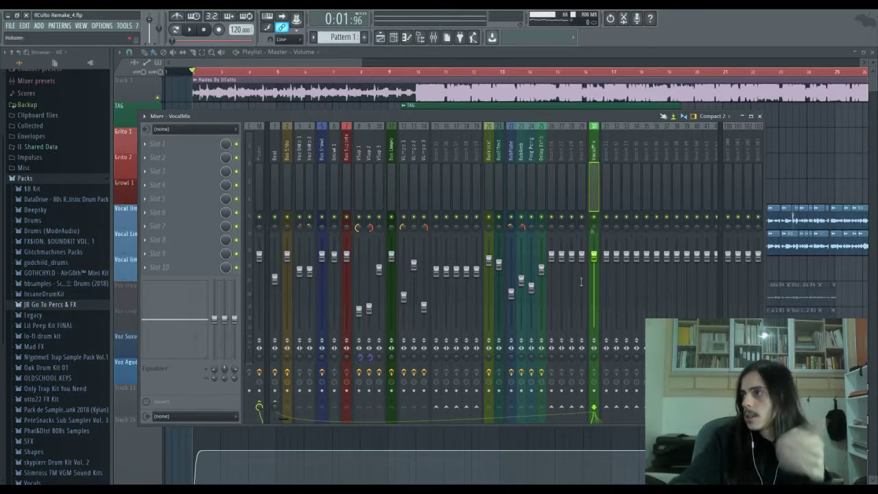
Step: Compare the Master and VocalMix tracks in the mixer, checking BusVocal and BusEffect along the signal path
click(260, 143)
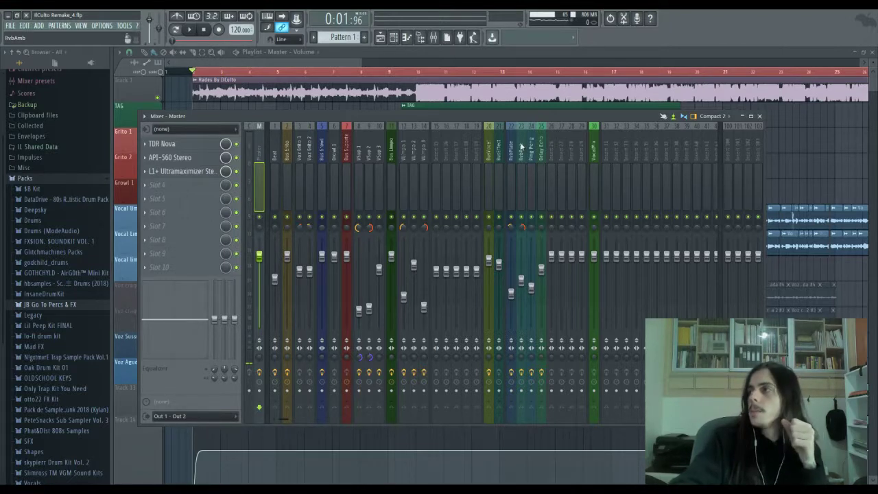
click(594, 145)
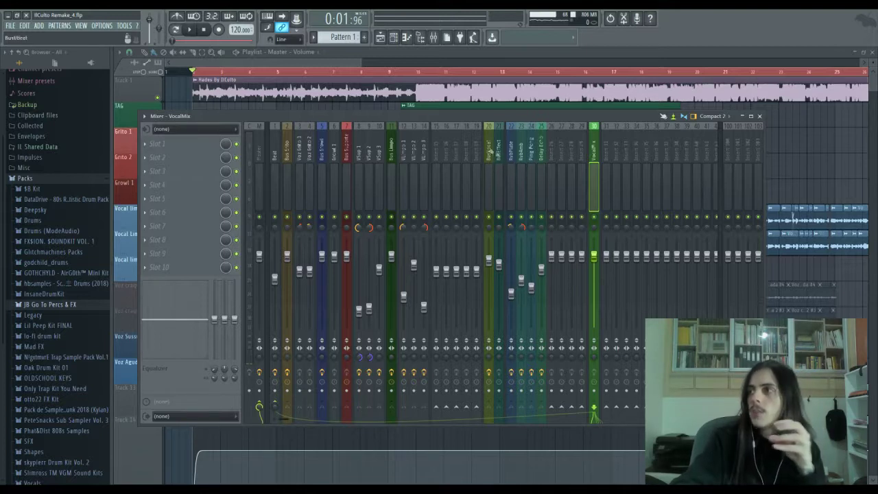
click(488, 151)
click(498, 149)
click(597, 183)
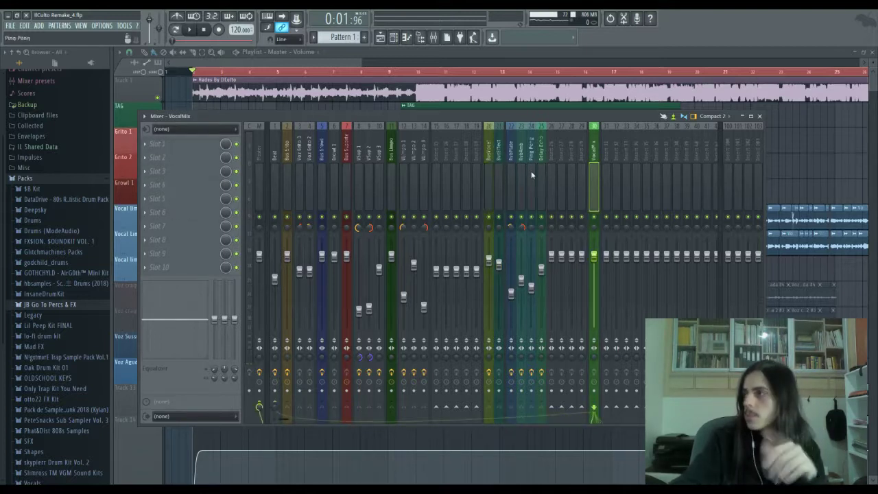
click(259, 163)
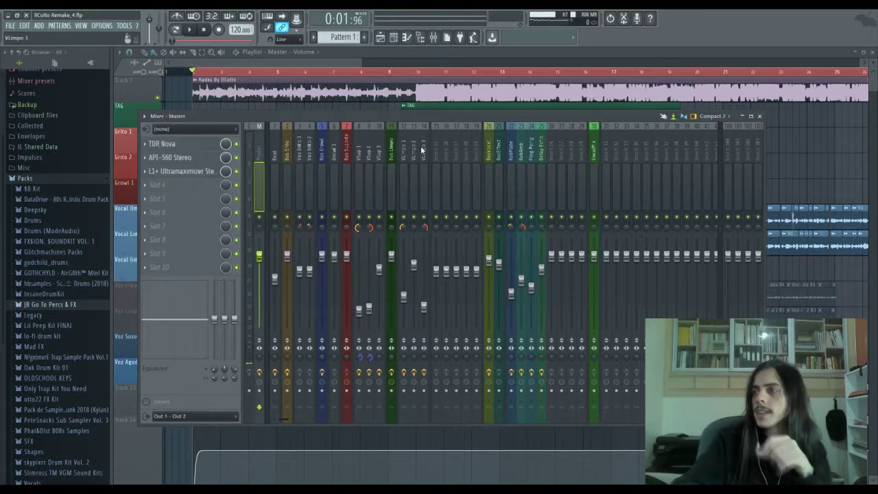
click(593, 152)
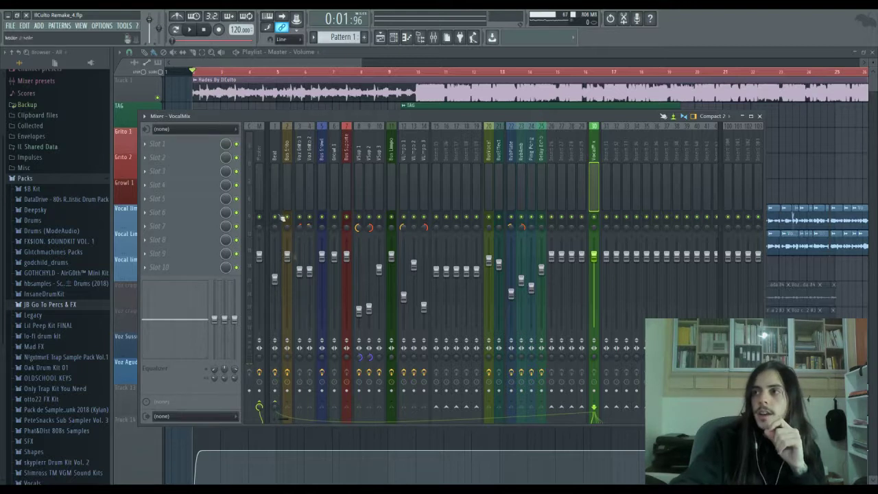
Step: Inspect the Beat track's effect chain and examine the compressor settings of its Fruity Limiter
click(273, 159)
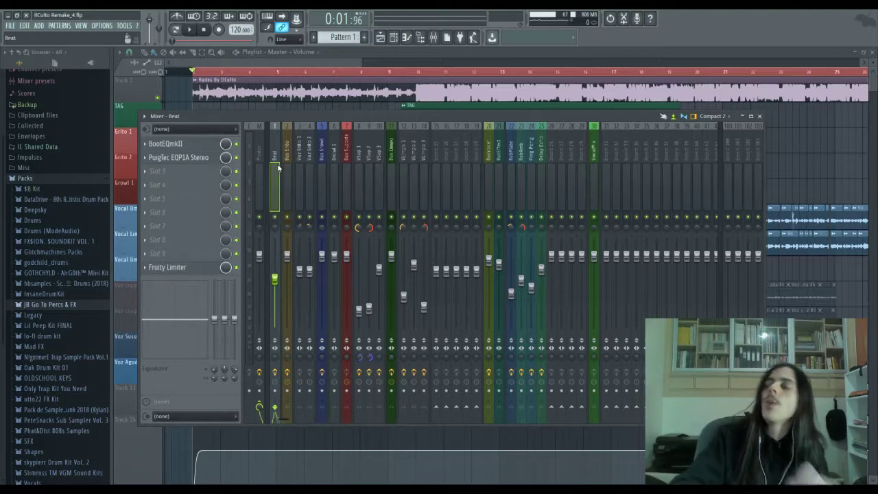
click(178, 269)
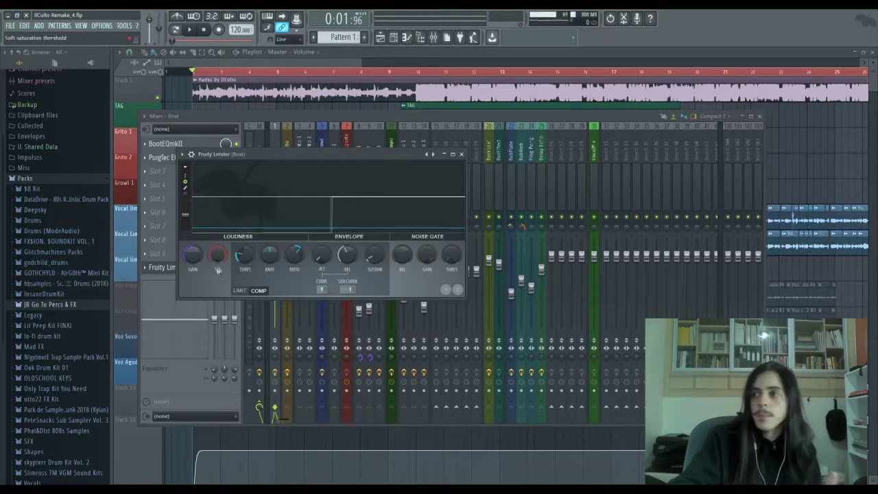
click(461, 154)
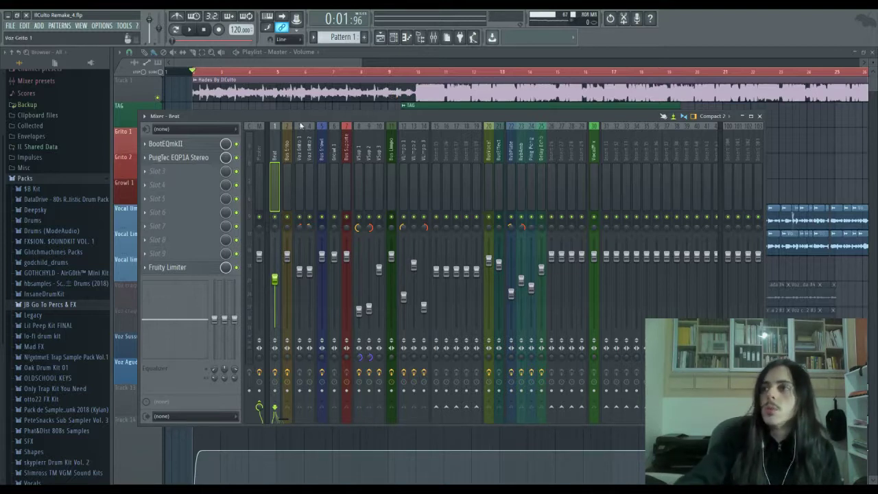
click(196, 264)
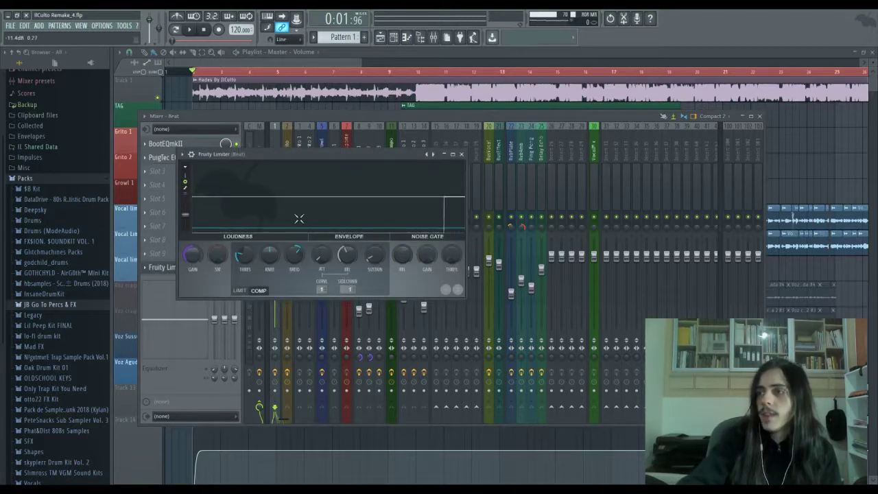
click(461, 155)
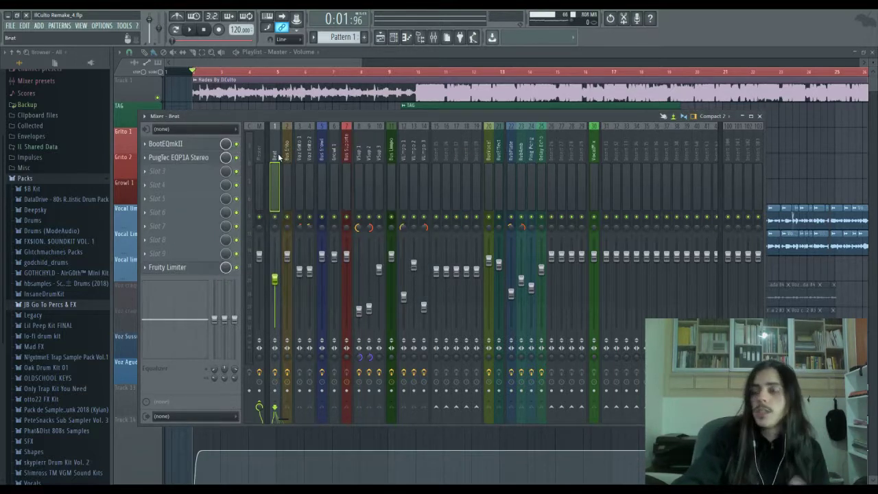
click(192, 267)
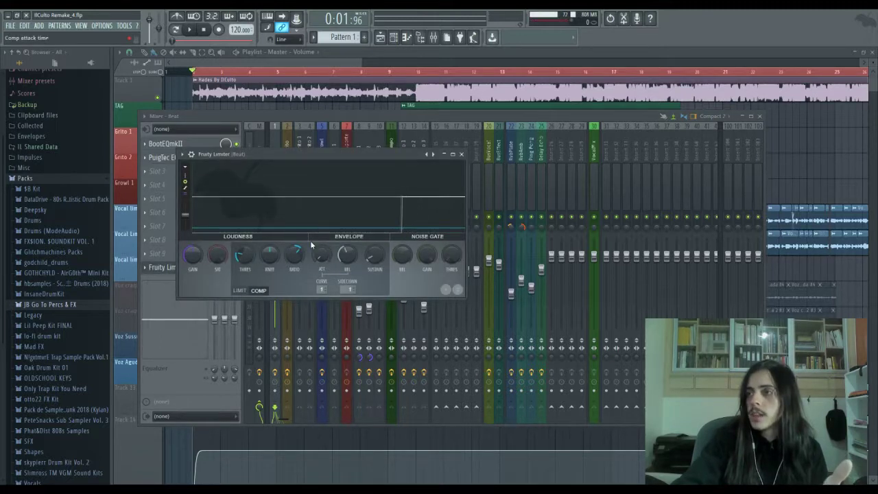
Step: Play the song from just after bar 9 and watch how the Beat track's Fruity Limiter compresses the signal
drag(325, 64, 348, 63)
click(311, 74)
key(space)
click(433, 37)
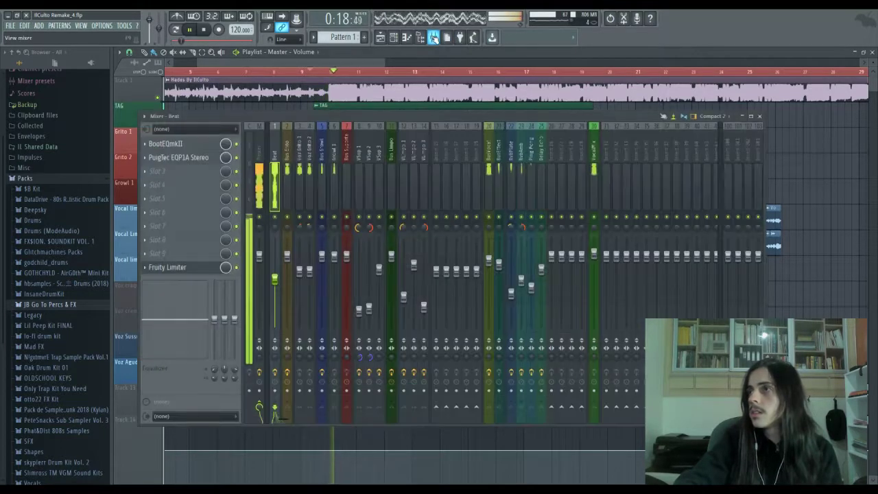
click(167, 267)
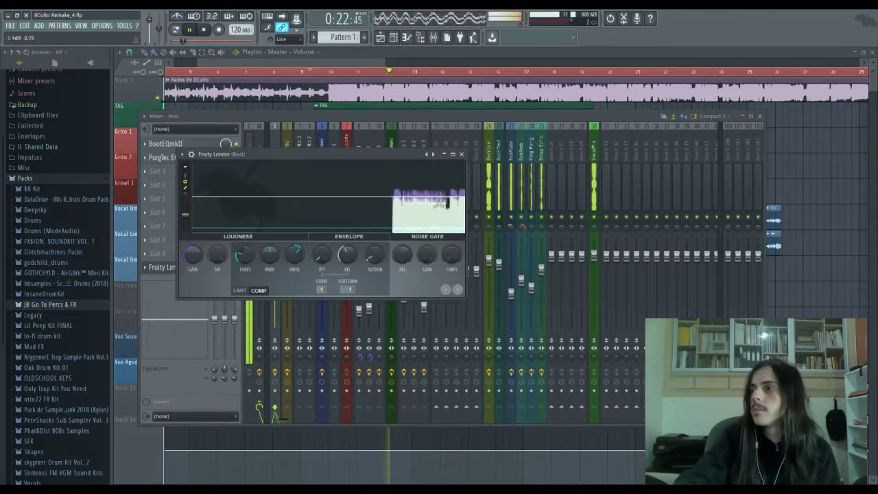
drag(370, 157, 498, 162)
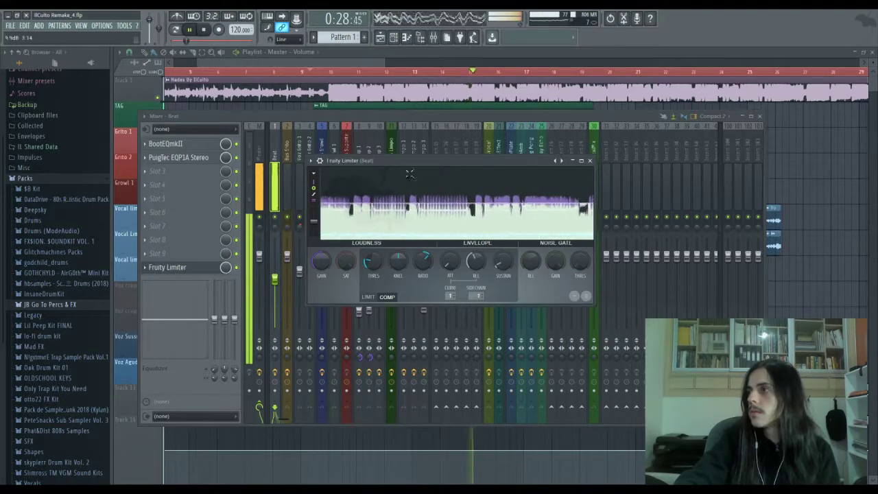
click(590, 162)
key(space)
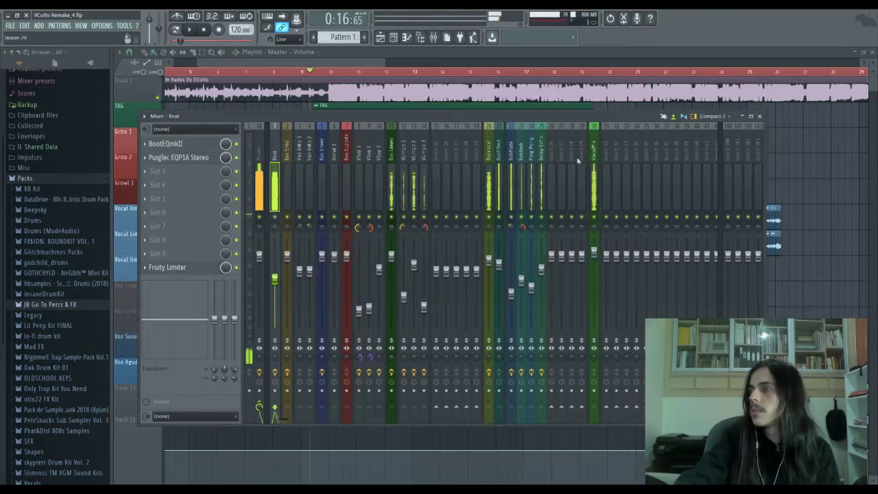
Step: Glance at the playlist, return to the mixer and review the Beat track's Fruity Limiter again, including its threshold
key(F9)
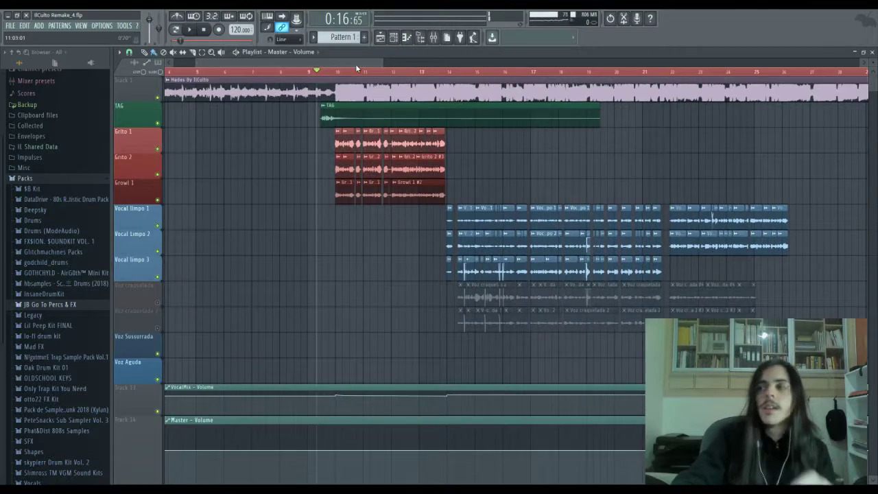
click(442, 39)
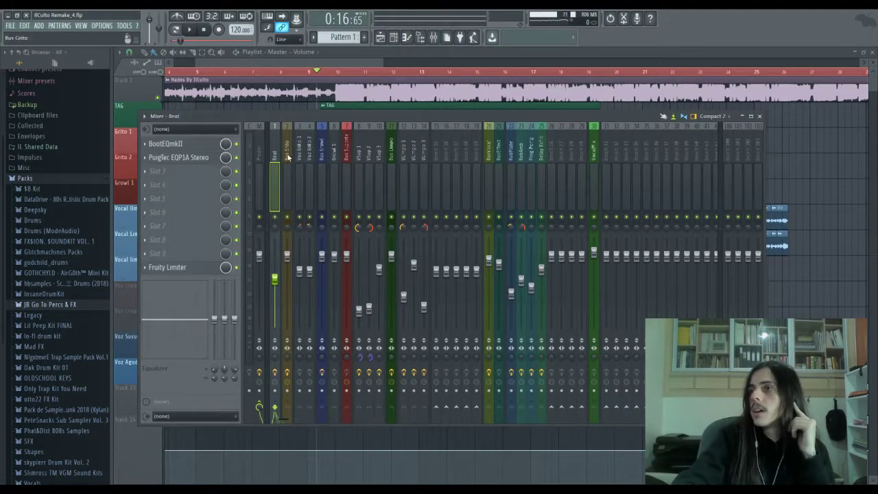
click(185, 267)
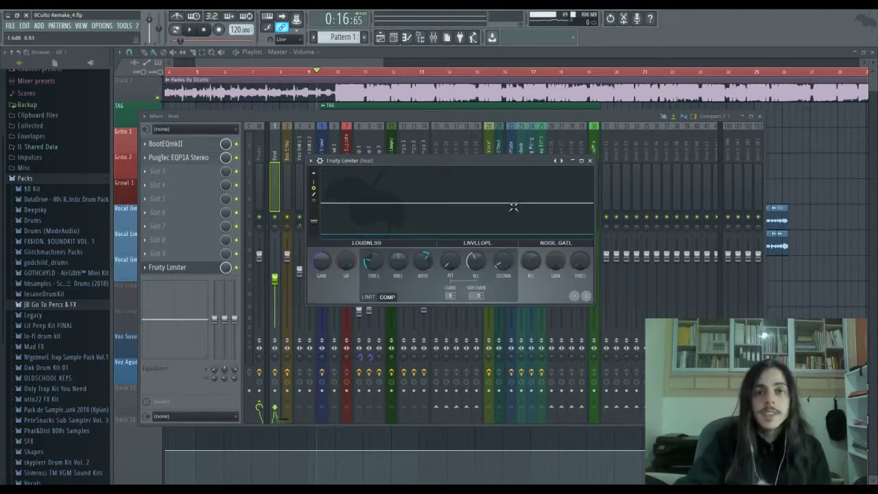
click(590, 161)
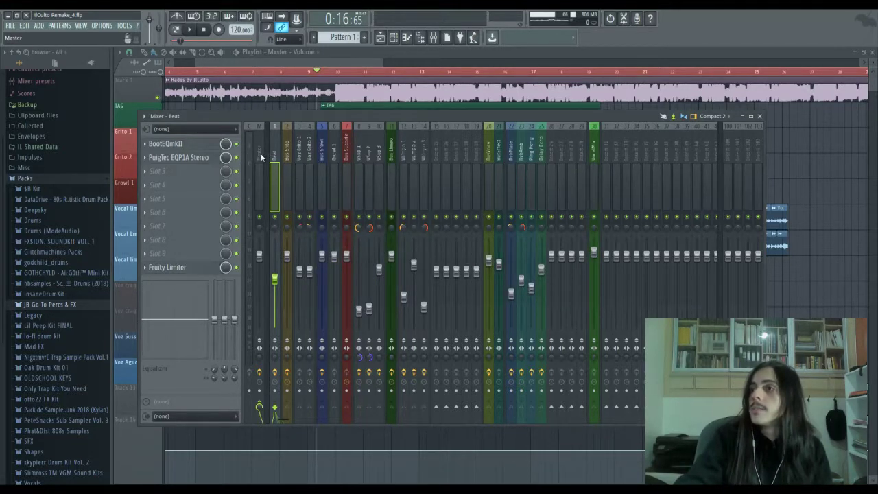
click(181, 267)
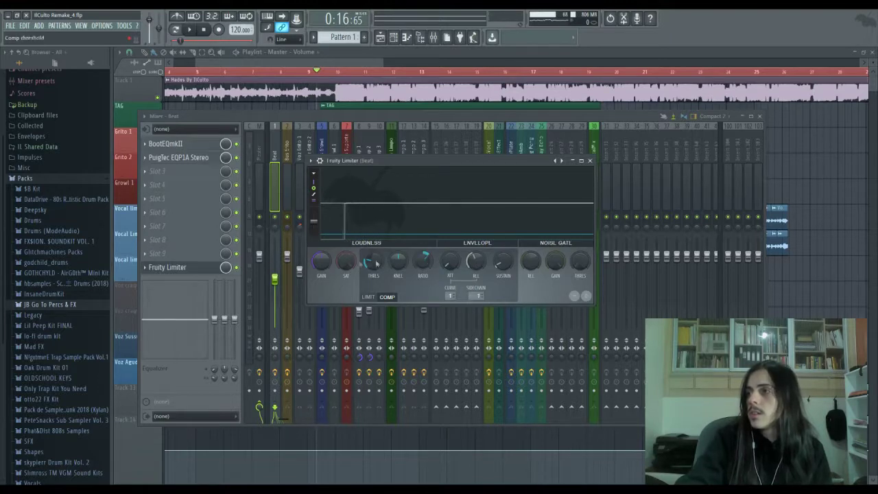
click(590, 161)
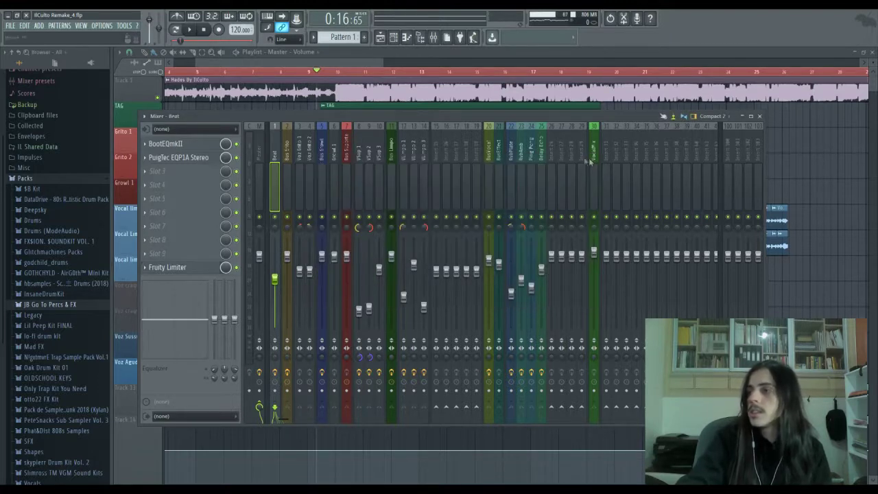
Step: Bypass TDR Nova, API-560 Stereo and L1+ Ultramaximizer on the Master track, and mute the TAG track in the playlist
click(261, 155)
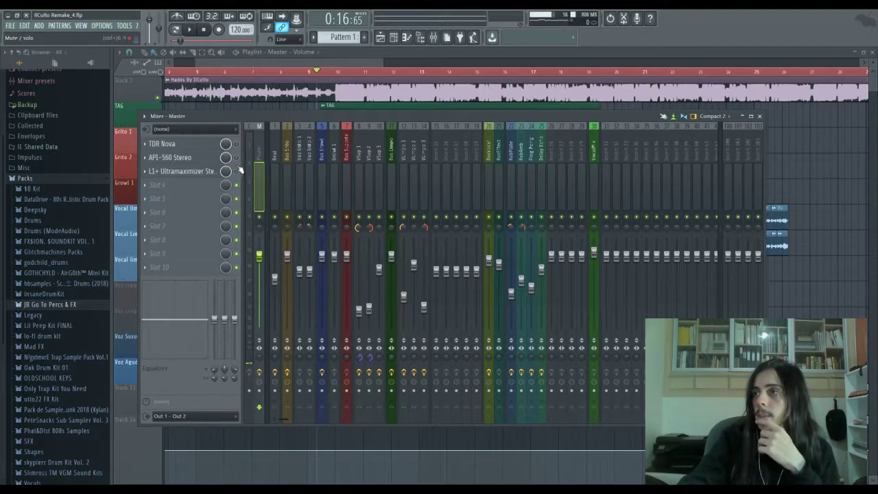
click(278, 152)
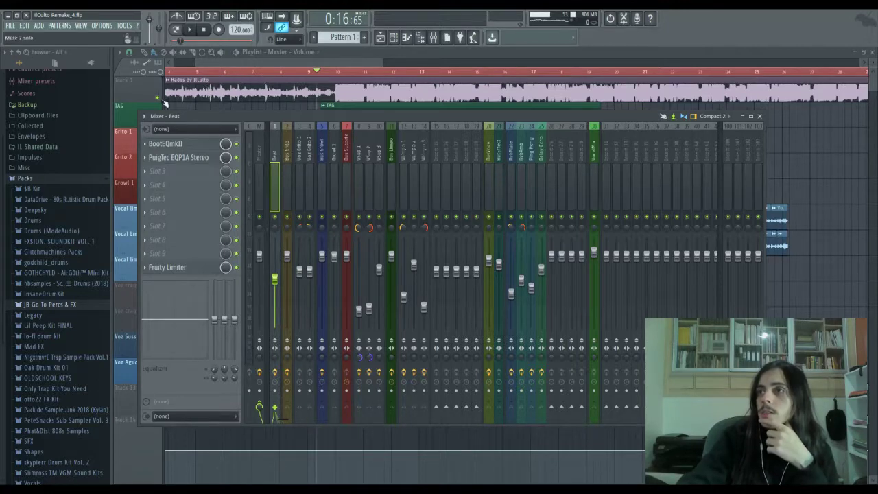
mouse_move(299, 62)
mouse_down()
mouse_move(332, 62)
mouse_move(289, 65)
mouse_up()
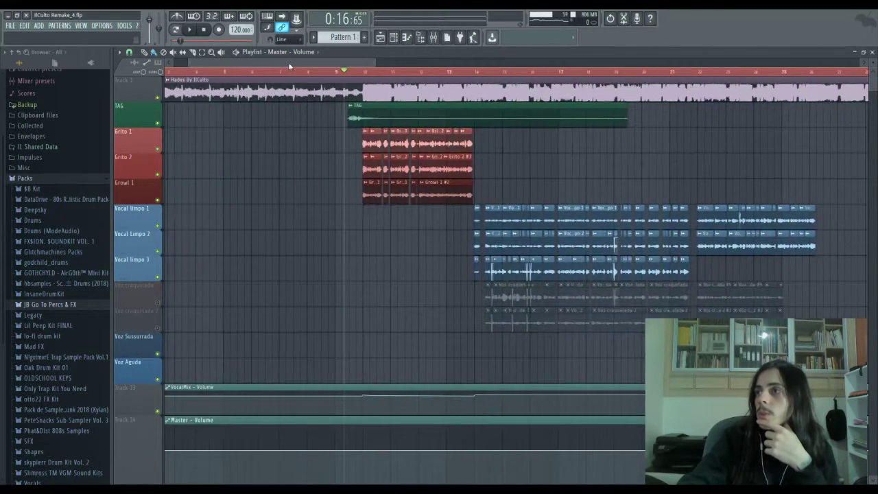
click(158, 123)
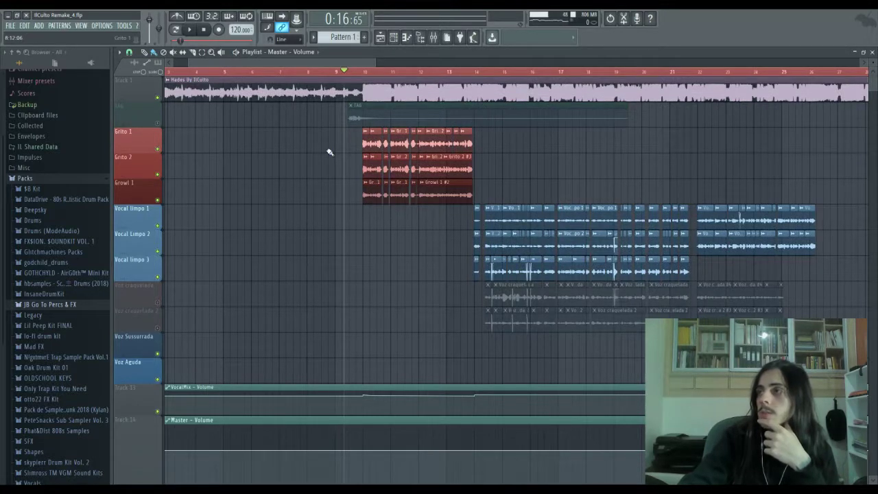
Step: Play the song with the Master effects bypassed, checking the mixer levels and following the vocal clips in the playlist
key(space)
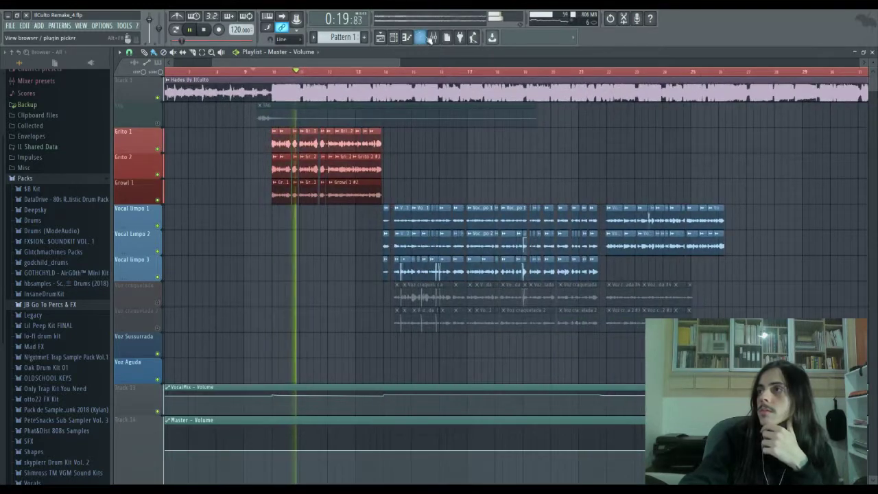
click(434, 37)
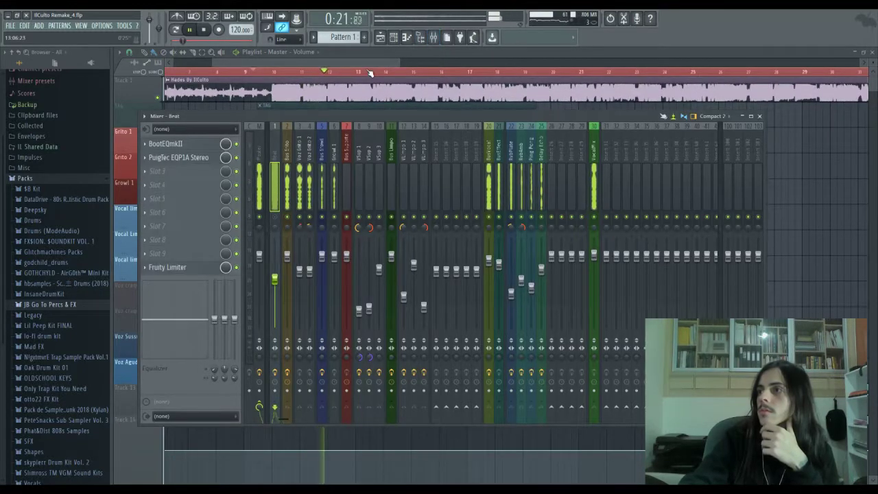
drag(357, 63, 362, 62)
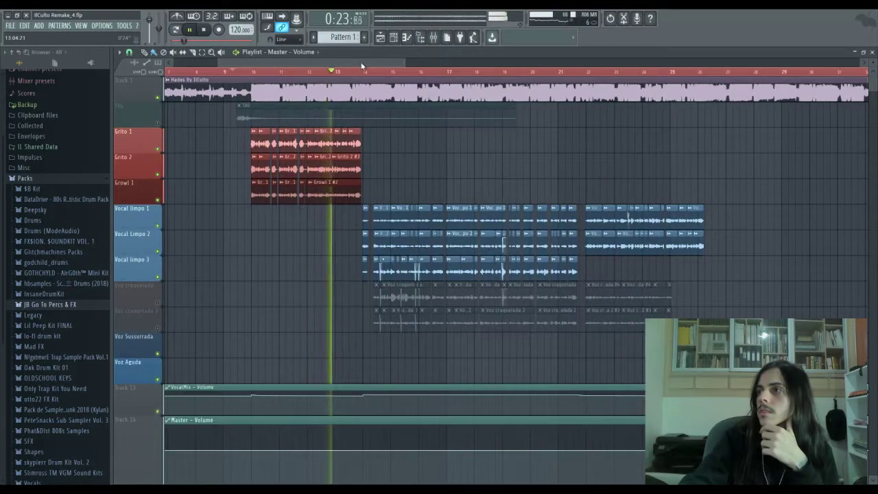
scroll(362, 62, up, 4)
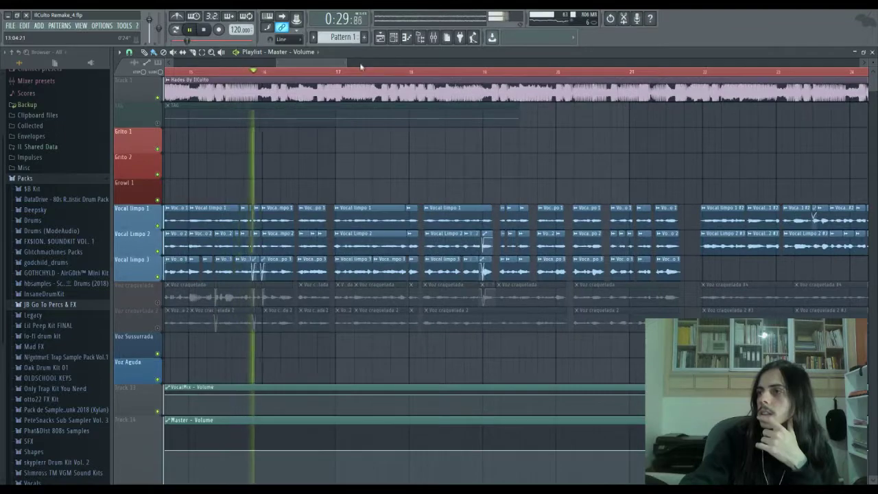
scroll(358, 65, up, 3)
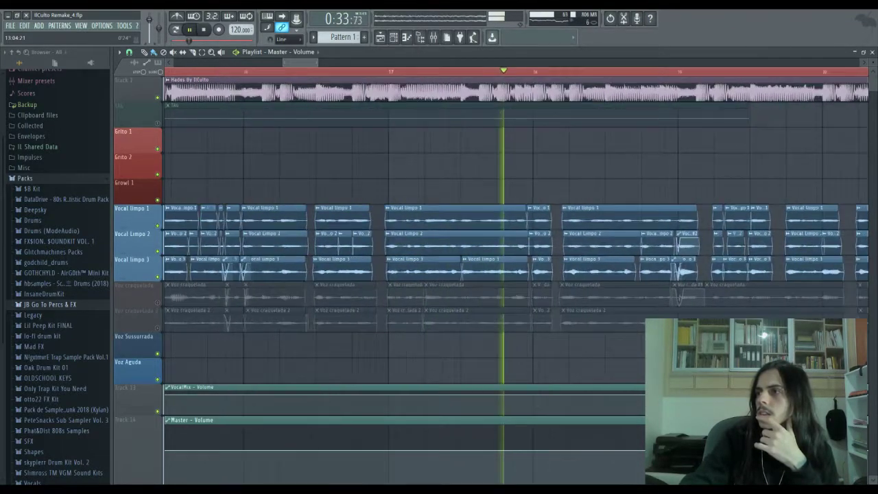
drag(331, 63, 350, 63)
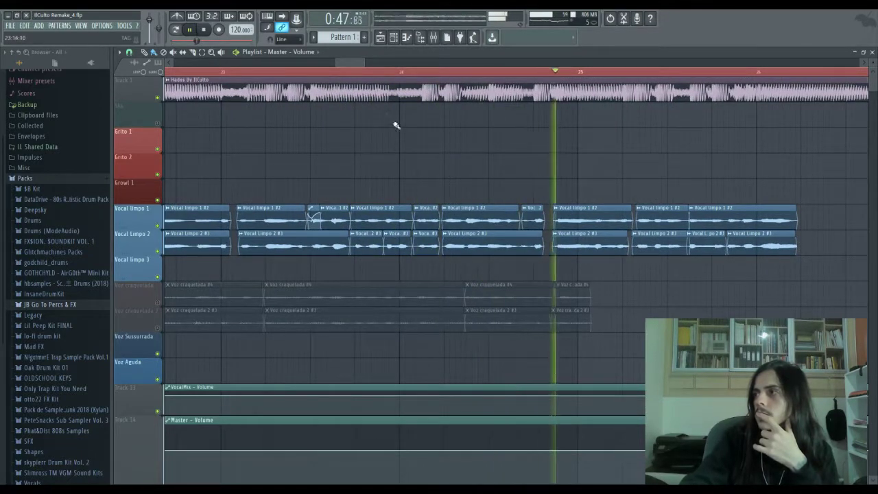
drag(355, 61, 316, 69)
key(space)
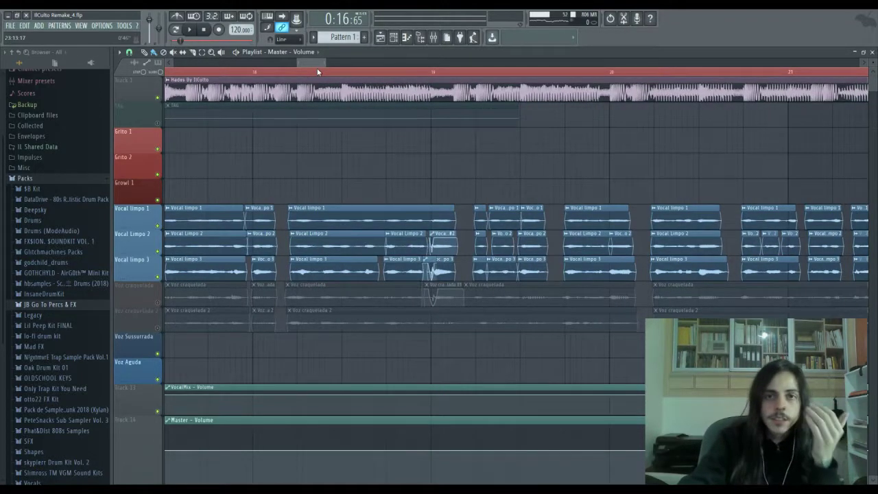
mouse_move(316, 68)
mouse_down()
mouse_move(285, 65)
mouse_move(319, 63)
mouse_up()
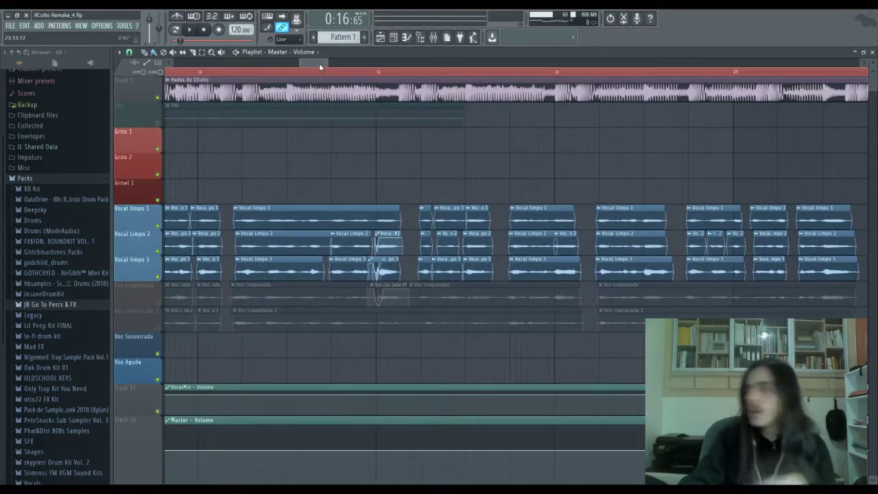
drag(319, 63, 315, 62)
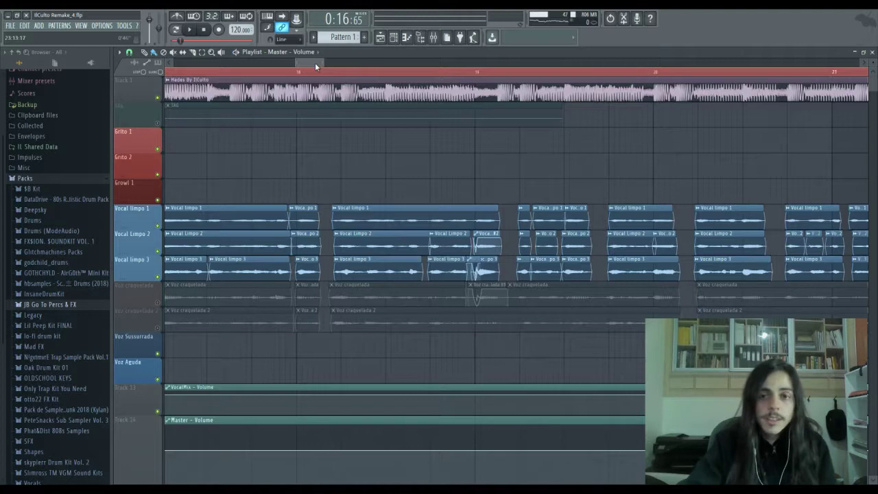
drag(315, 62, 293, 69)
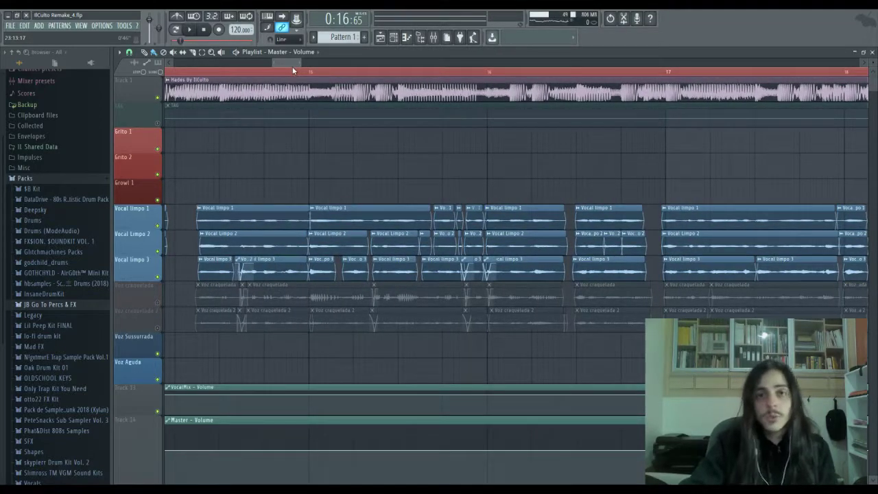
Step: Look over the Vocal limpo clips between bars 14 and 21 and briefly play the song from just before bar 19
drag(292, 70, 288, 72)
drag(280, 63, 294, 64)
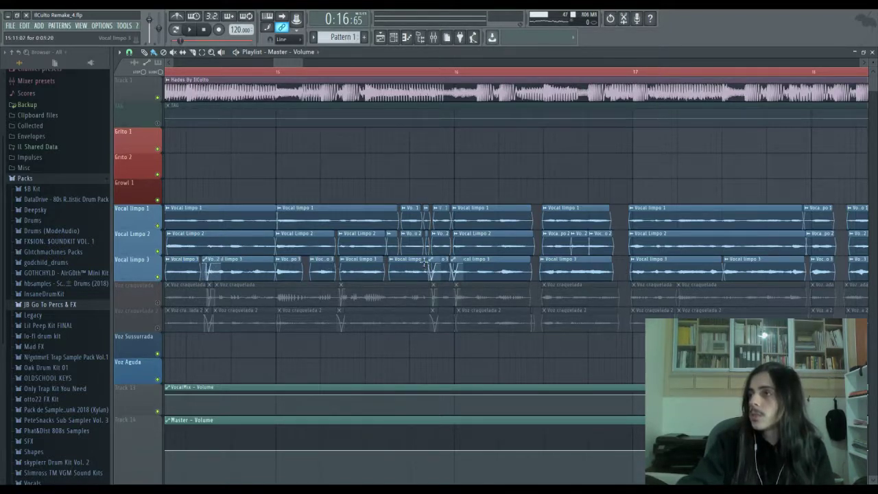
drag(294, 67, 317, 79)
click(414, 71)
click(383, 71)
key(space)
key(space)
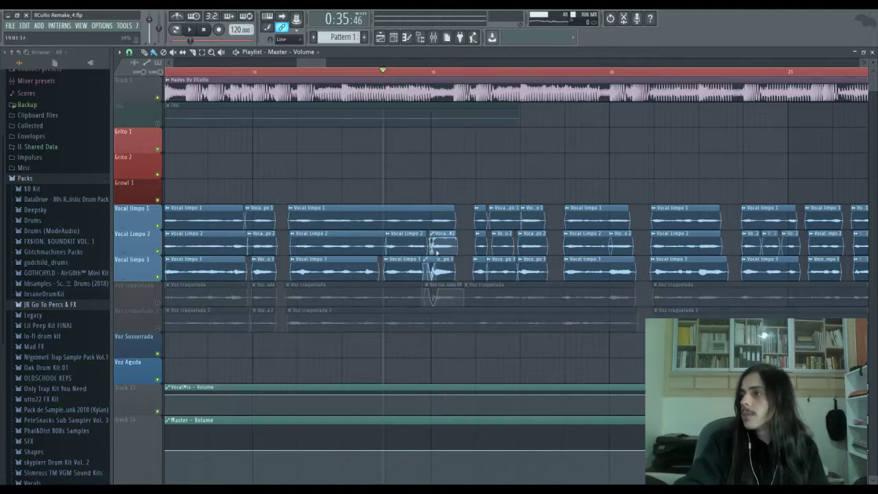
mouse_move(317, 65)
mouse_down()
mouse_move(358, 64)
mouse_move(260, 78)
mouse_move(275, 73)
mouse_up()
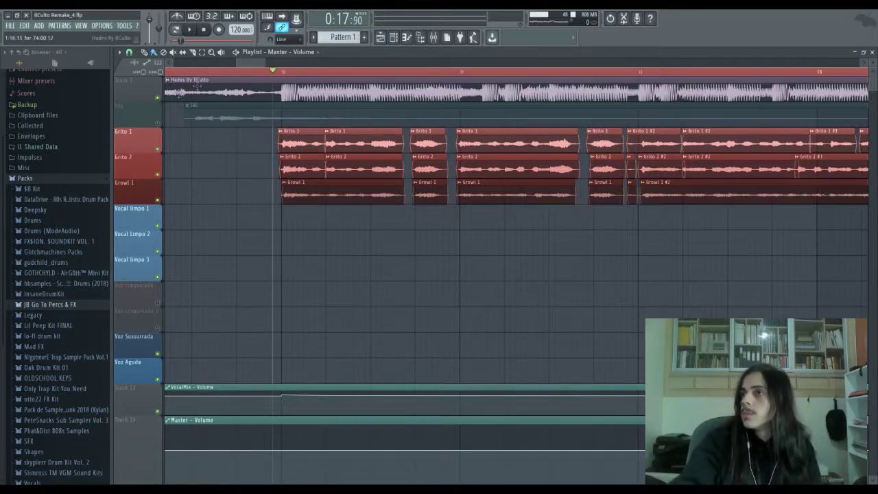
Step: Unmute the TAG track in the playlist, keeping the beat audio track audible, and bring bars 8 to 20 into view
click(159, 98)
click(160, 100)
click(159, 124)
drag(264, 63, 327, 63)
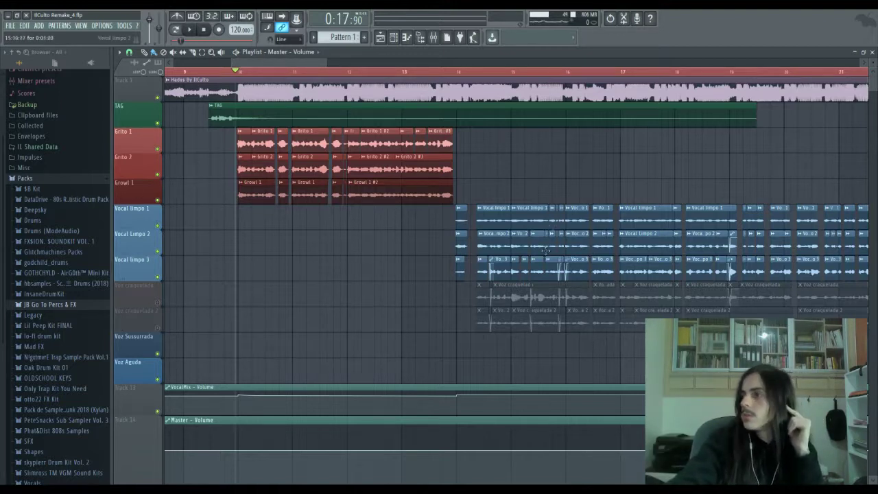
mouse_move(315, 64)
mouse_down()
mouse_move(344, 64)
mouse_move(309, 68)
mouse_up()
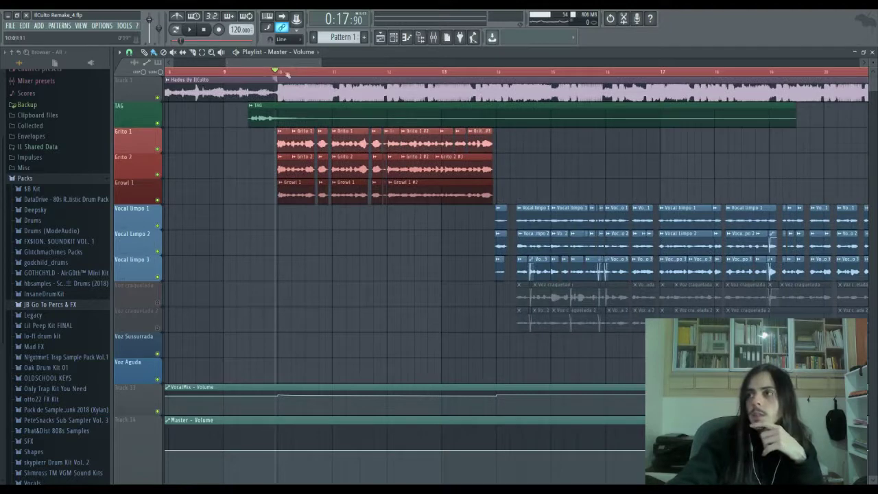
Step: Re-enable TDR Nova, API-560 Stereo and L1+ Ultramaximizer on the Master track, with a brief test playback from bar 9
click(432, 37)
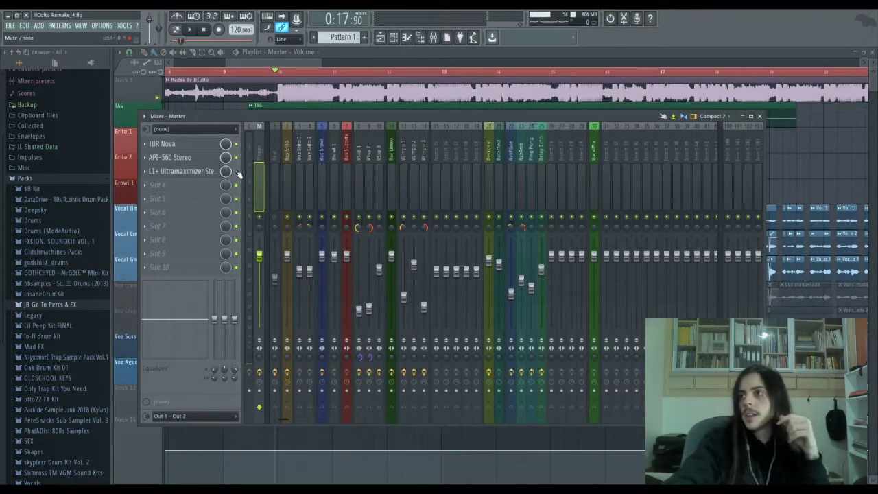
key(F9)
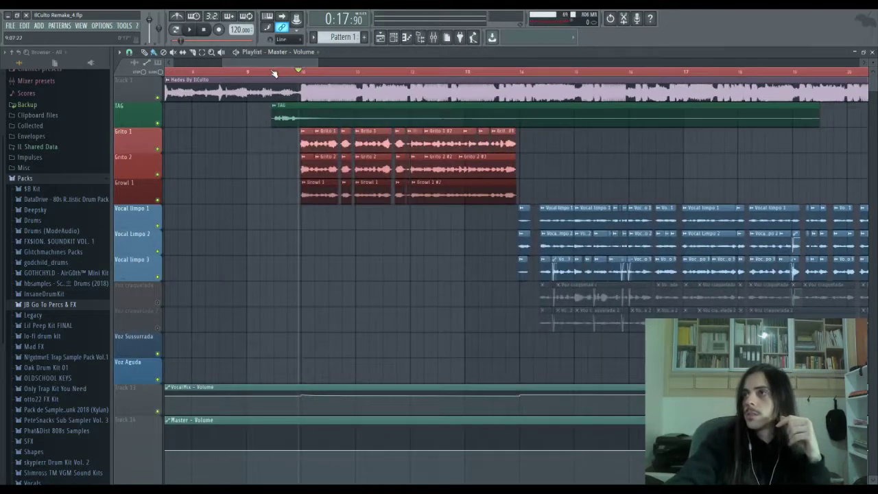
click(247, 71)
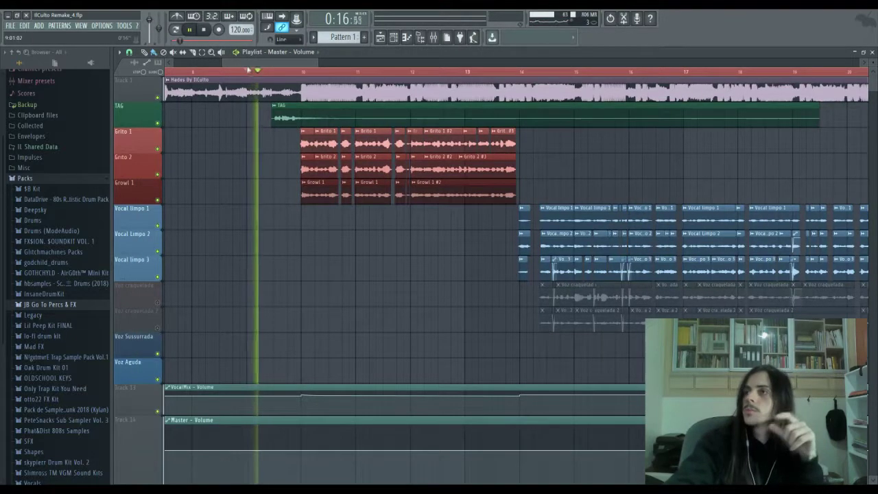
key(space)
click(435, 36)
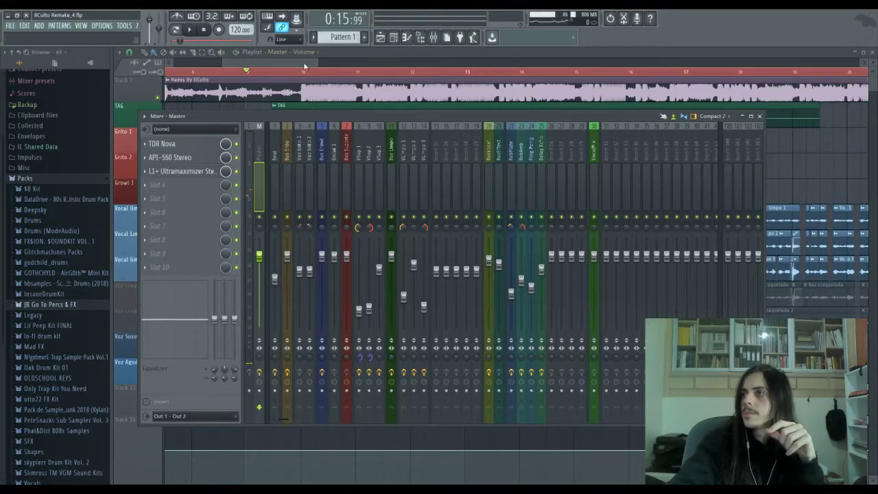
key(F9)
Step: Play the whole song from its beginning to about bar 28 with the Master effects on, following the clips in the playlist
mouse_move(304, 66)
mouse_down()
mouse_move(287, 66)
mouse_move(323, 71)
mouse_move(250, 70)
mouse_up()
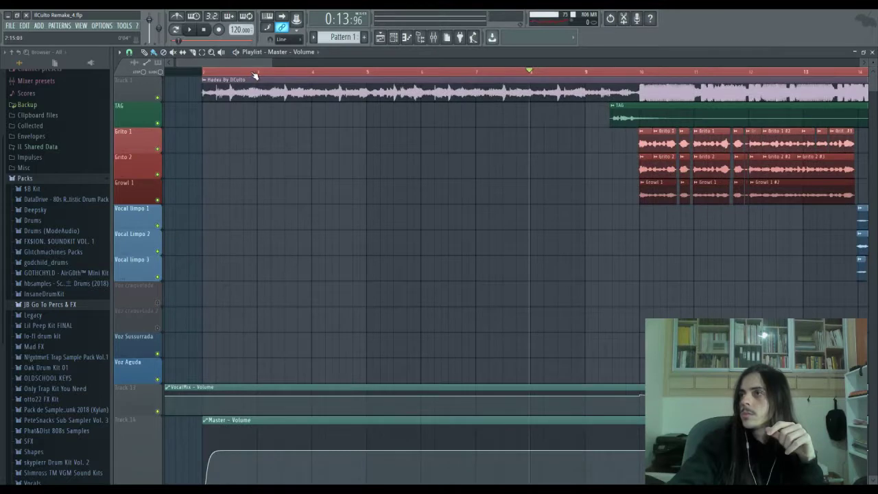
click(205, 73)
click(203, 71)
key(space)
drag(215, 65, 251, 63)
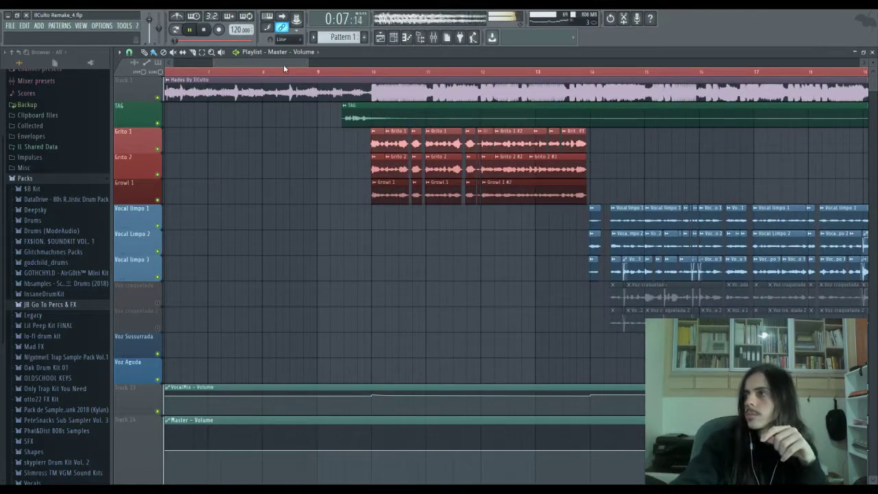
drag(280, 62, 300, 61)
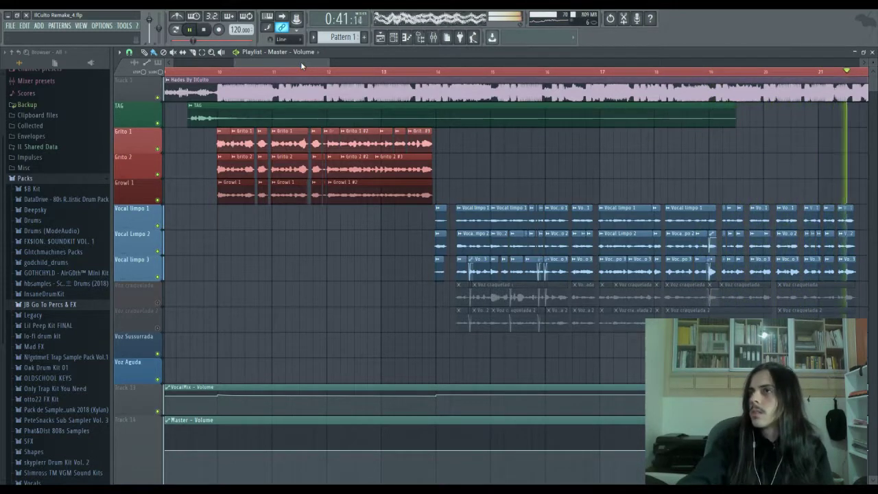
drag(300, 62, 368, 62)
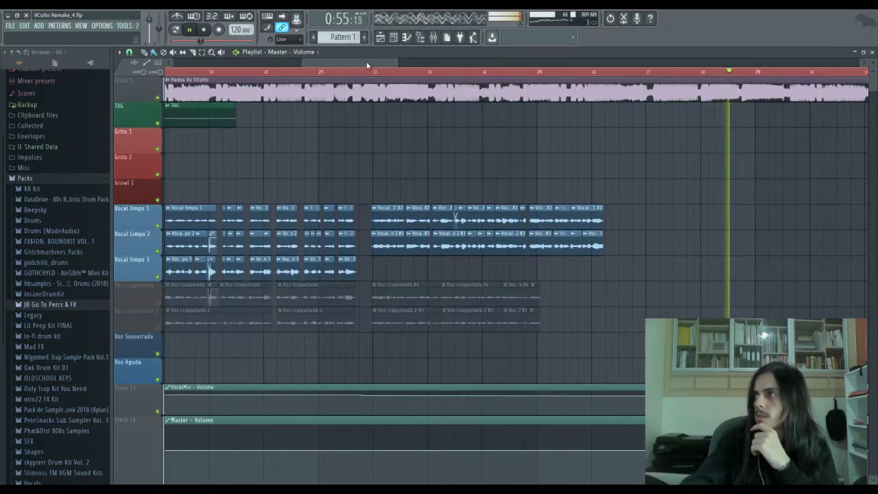
key(space)
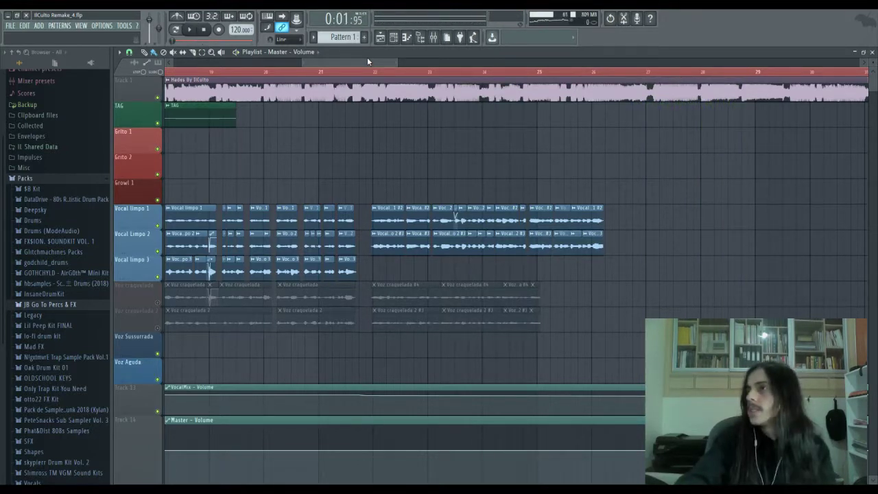
Step: Bypass TDR Nova, API-560 Stereo and L1+ Ultramaximizer on the Master track again and review the Beat track's effect chain
drag(365, 60, 290, 66)
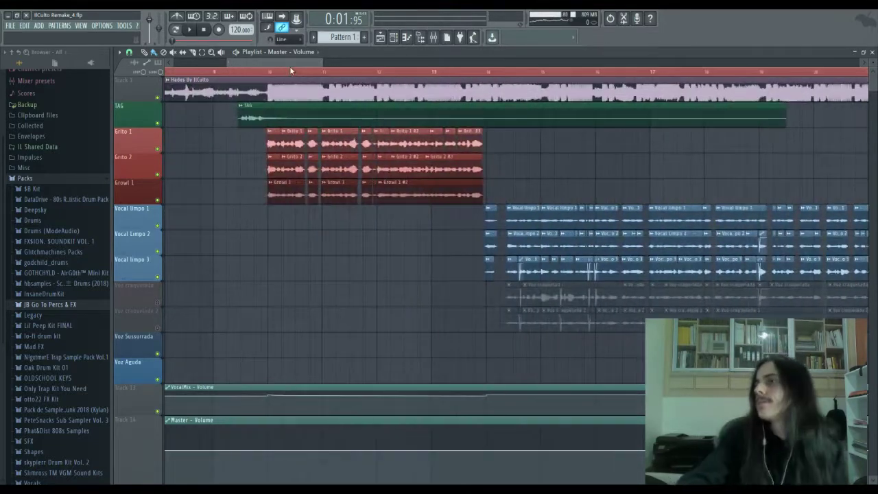
click(441, 38)
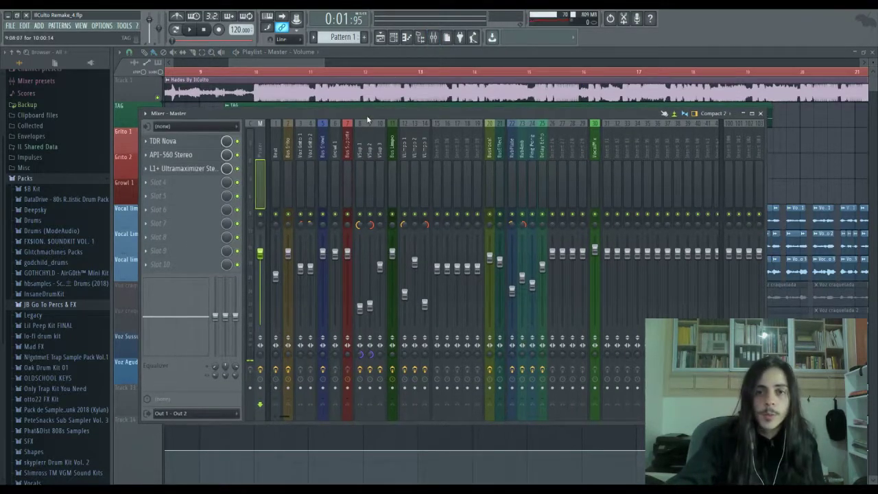
drag(366, 116, 361, 109)
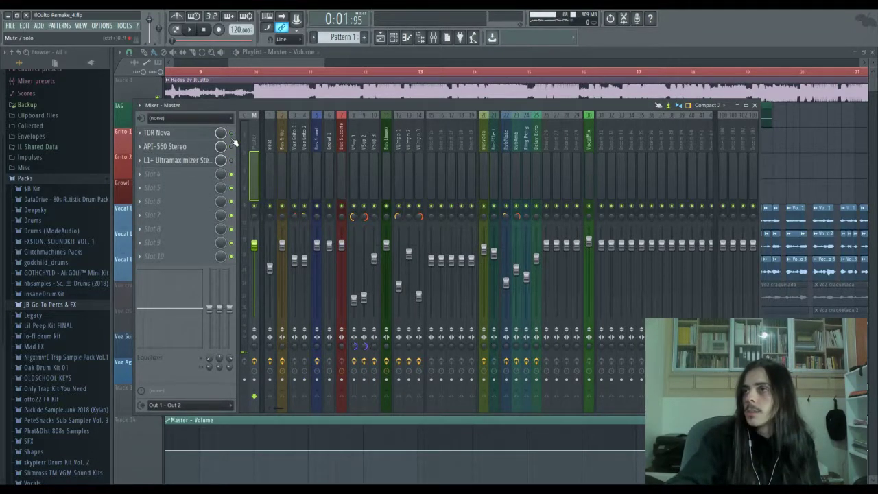
click(271, 135)
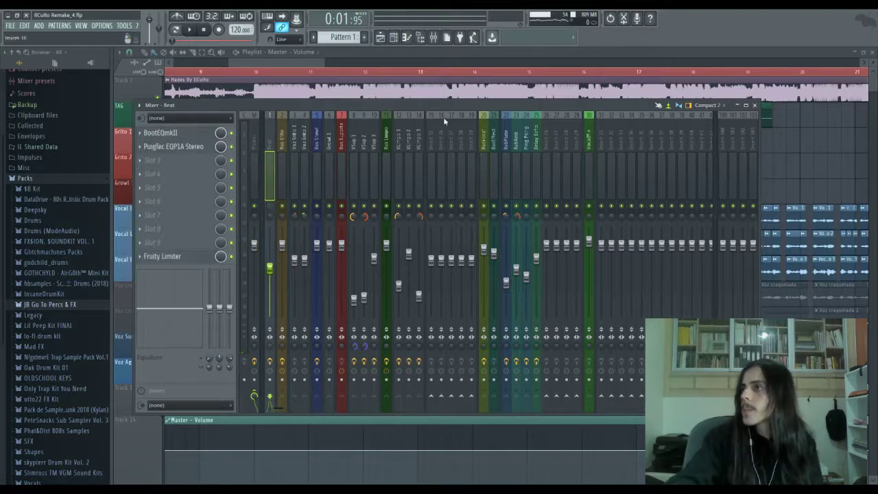
drag(310, 63, 301, 70)
mouse_move(305, 72)
mouse_down()
mouse_move(338, 72)
mouse_move(310, 72)
mouse_up()
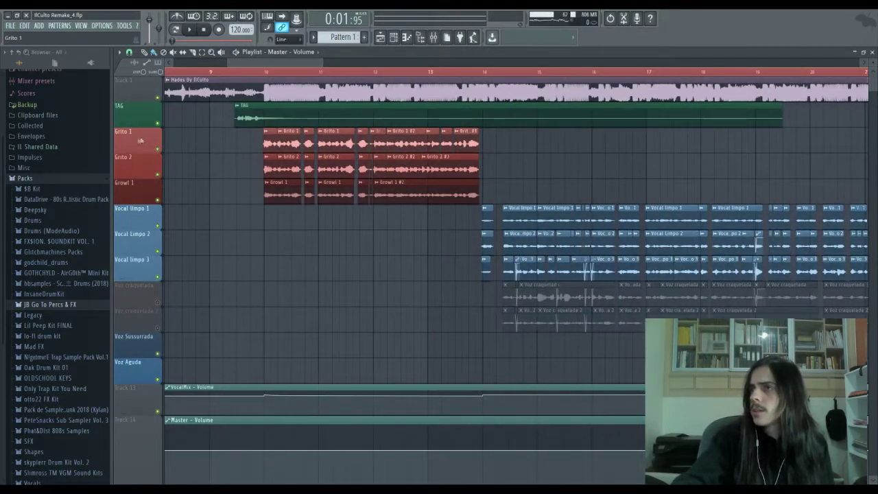
Step: Mute the beat audio and TAG tracks in the playlist and briefly play the vocals from just before bar 10
click(258, 71)
click(157, 96)
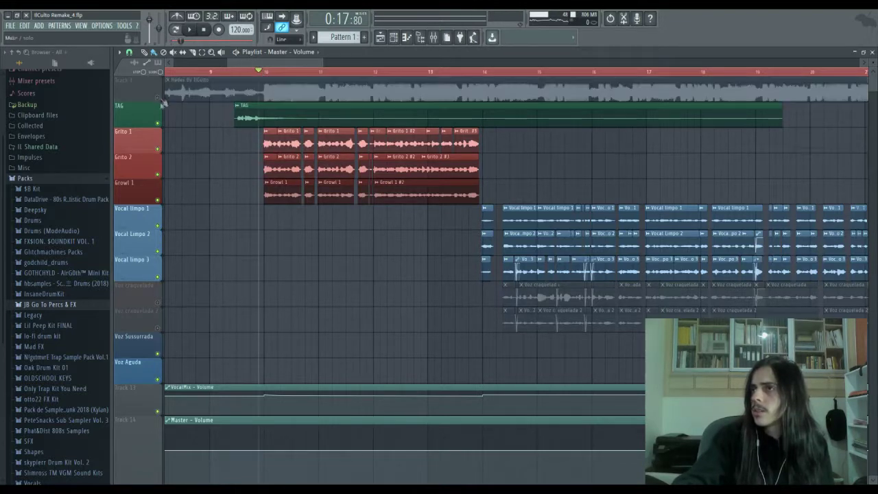
click(157, 123)
key(space)
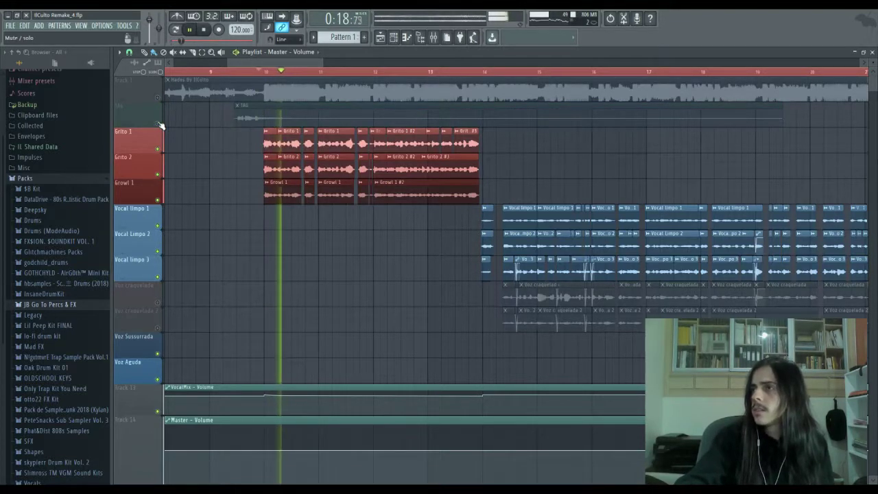
key(space)
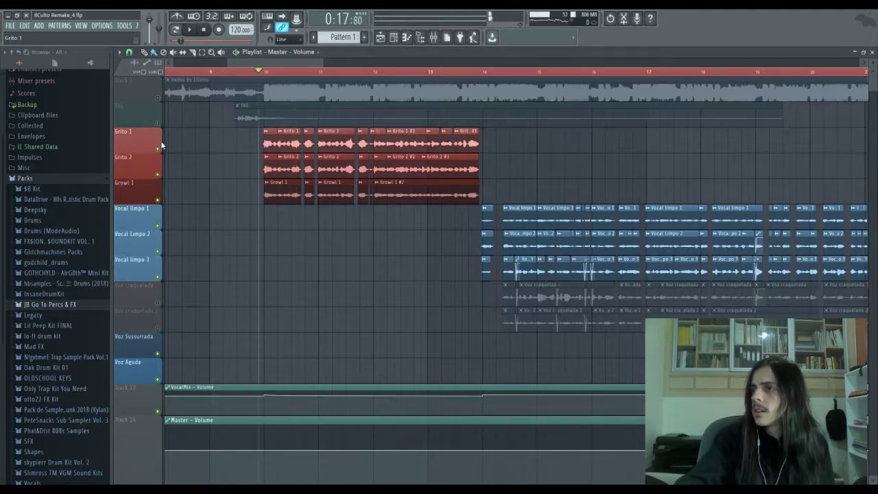
Step: Solo the Grito 1 track and play it from just before bar 10, glancing at the mixer between playbacks
right_click(158, 148)
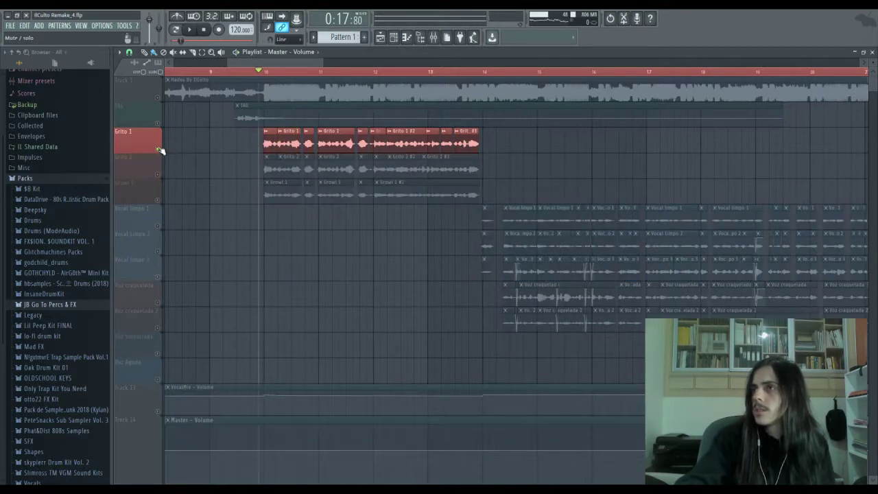
key(space)
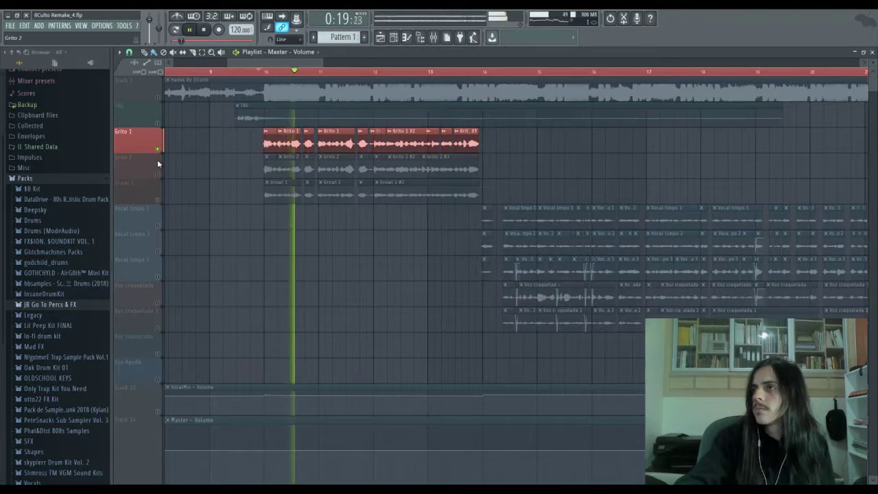
key(space)
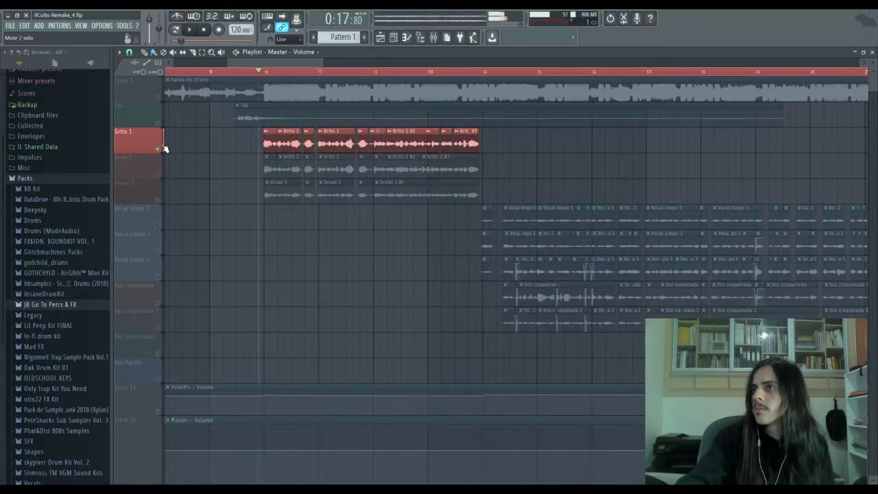
click(433, 39)
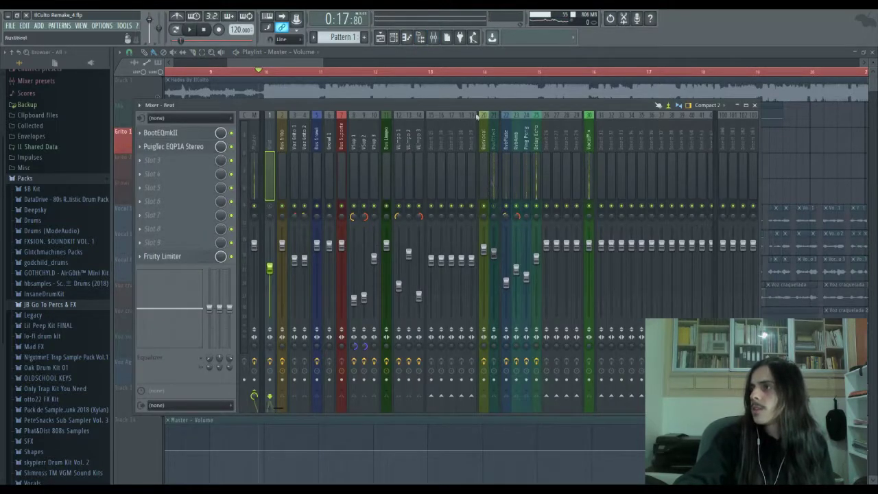
key(F9)
key(space)
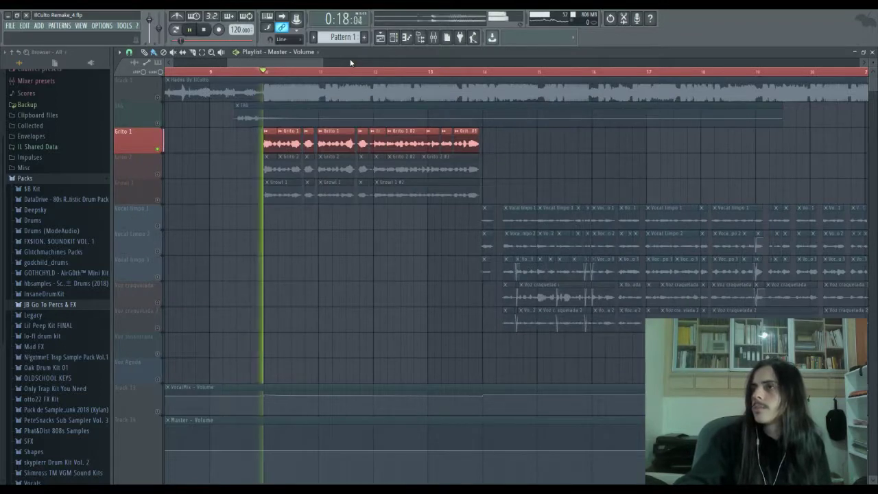
Step: Compare the screamed layers during playback by soloing Grito 2, Growl 1, Grito 2 and Grito 1 in turn
right_click(158, 174)
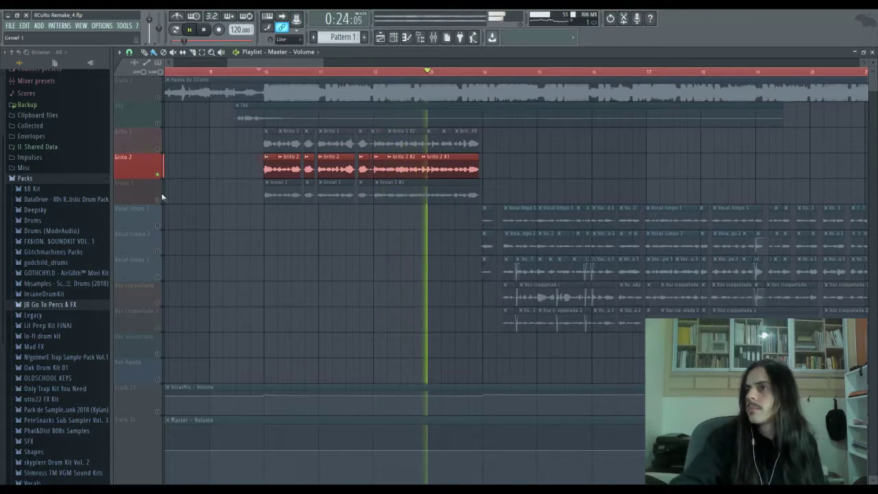
right_click(158, 200)
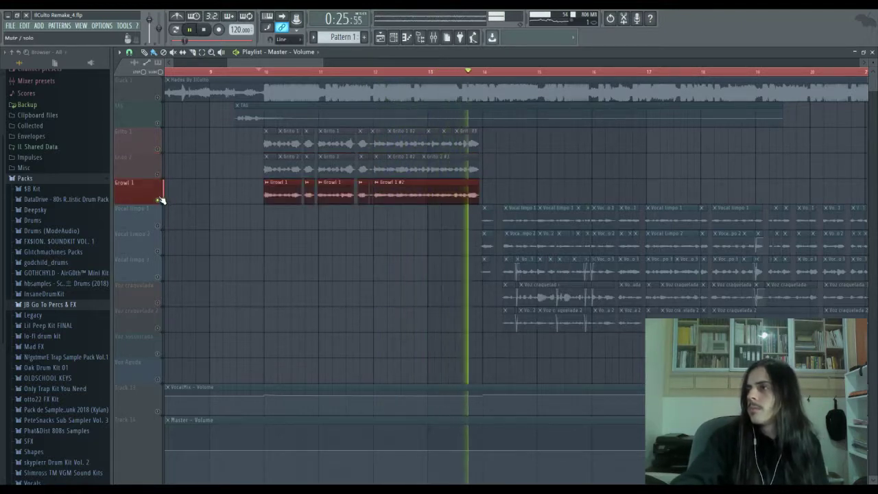
key(space)
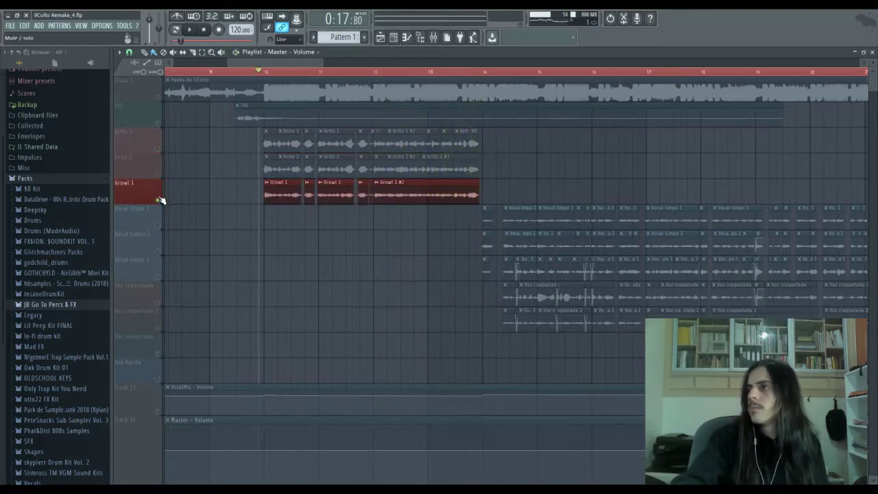
key(space)
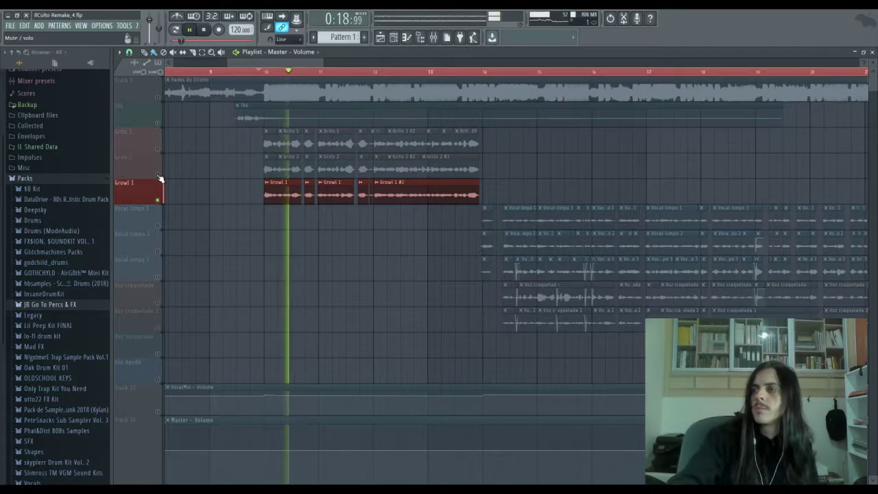
right_click(159, 174)
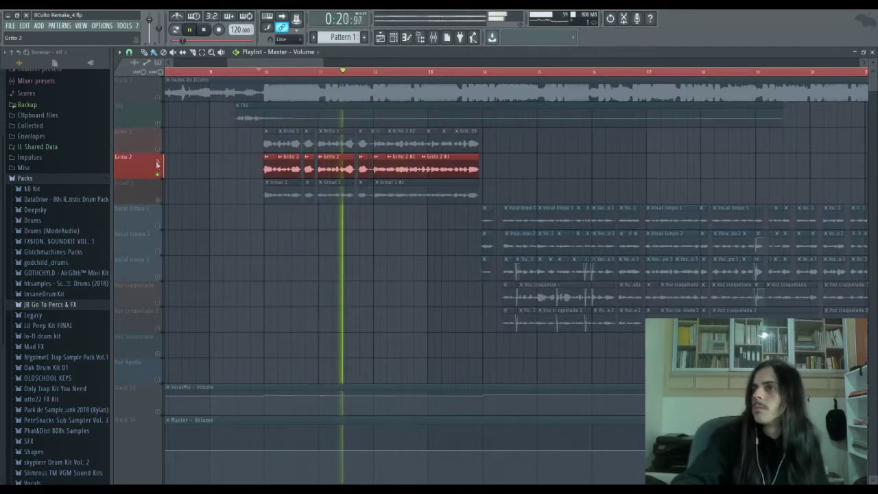
right_click(158, 150)
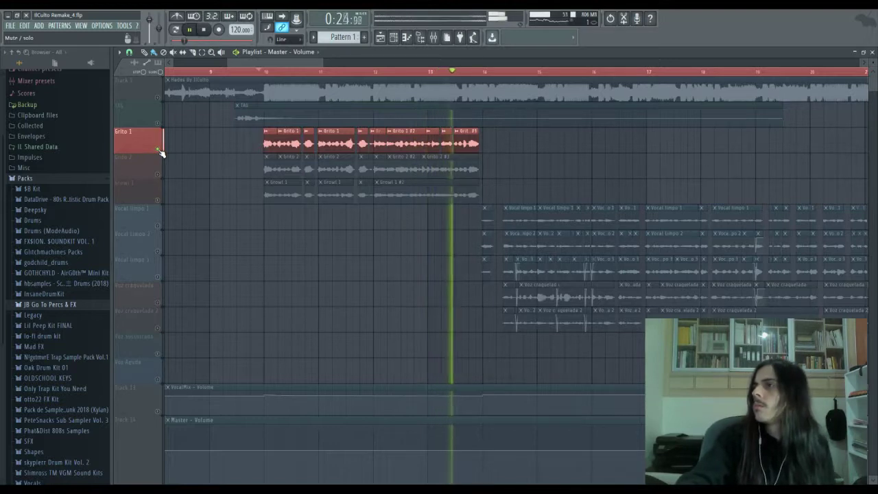
key(space)
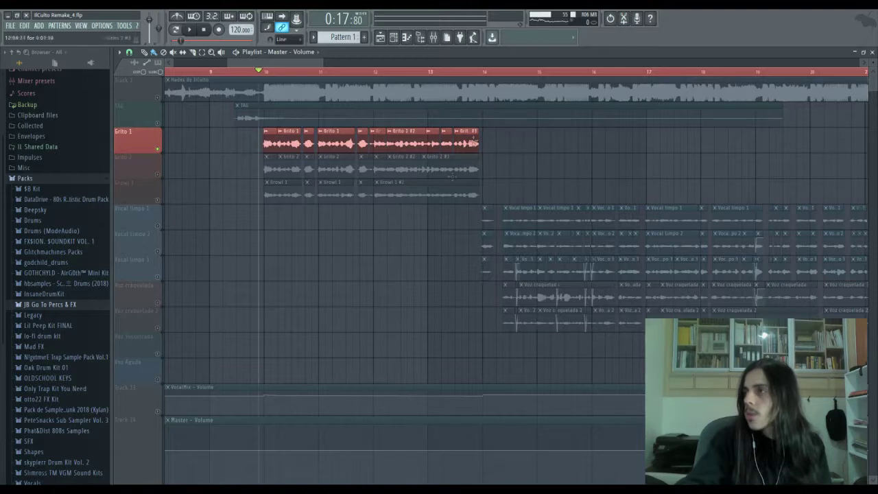
Step: Unmute Grito 2 and Growl 1 alongside Grito 1 and play the three layers together
click(158, 175)
click(158, 199)
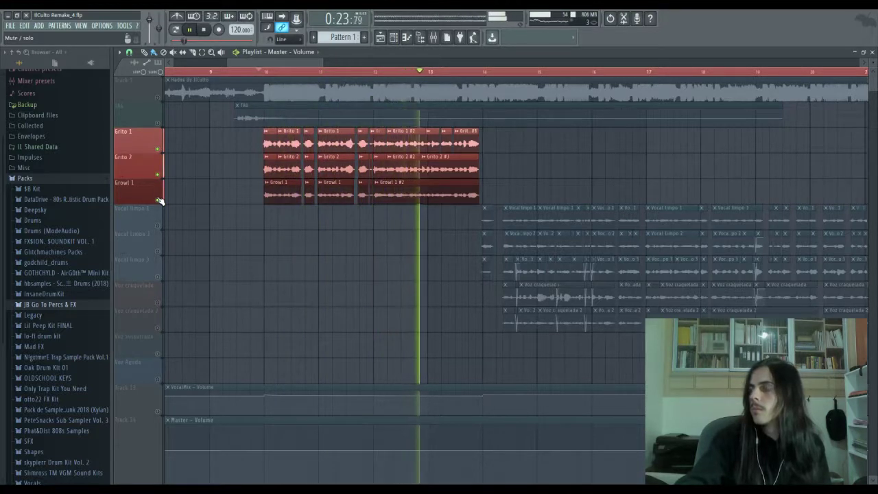
Step: Stop playback, open the mixer and inspect the effect slots of Voz Grito 1, Voz Grito 2 and Growl 1
key(space)
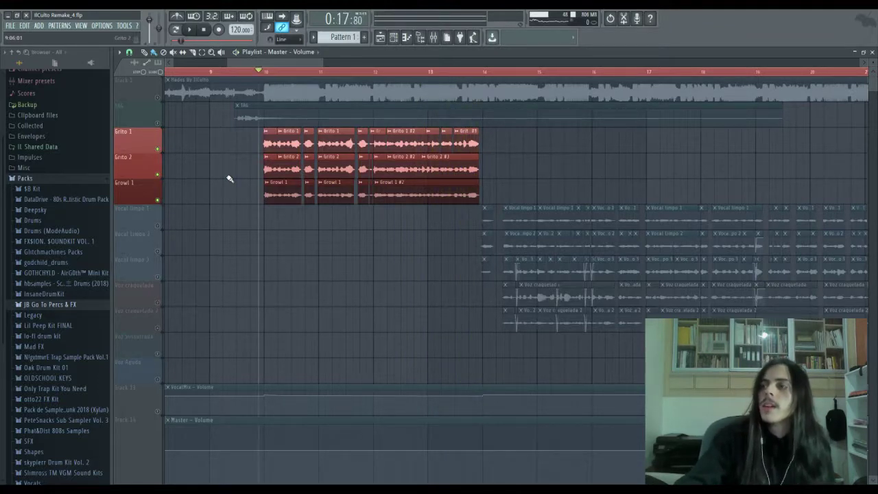
click(433, 38)
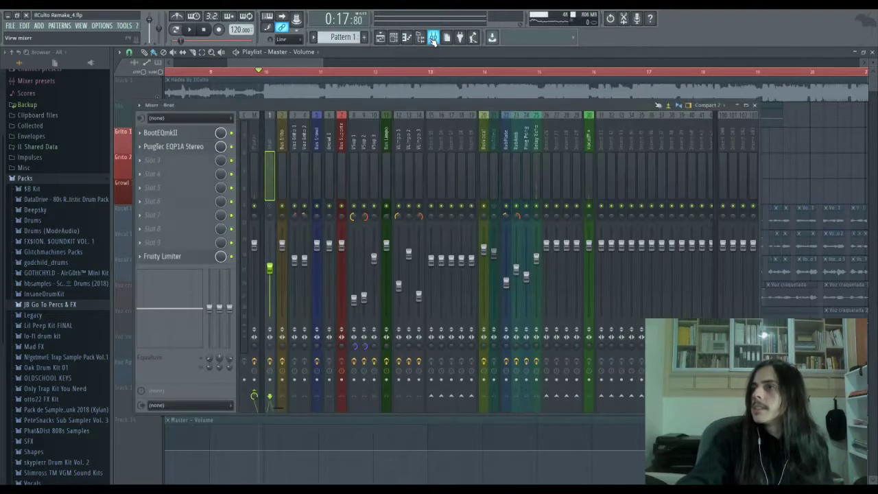
key(space)
key(space)
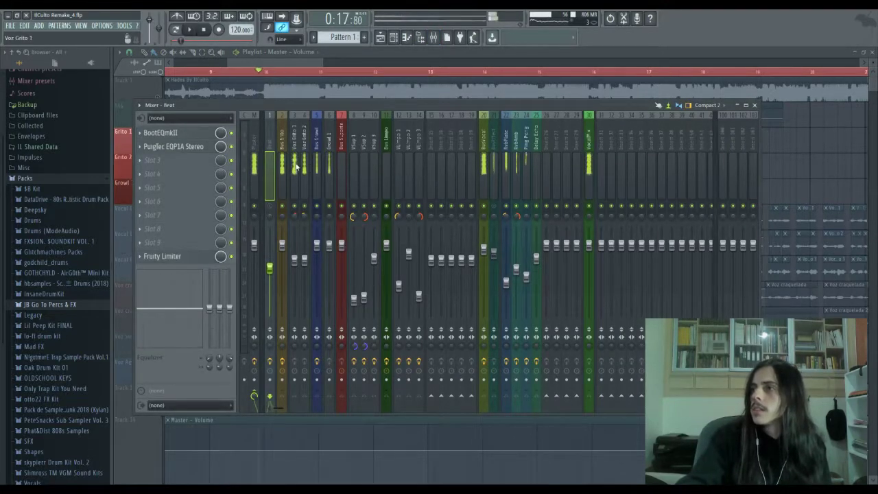
click(297, 146)
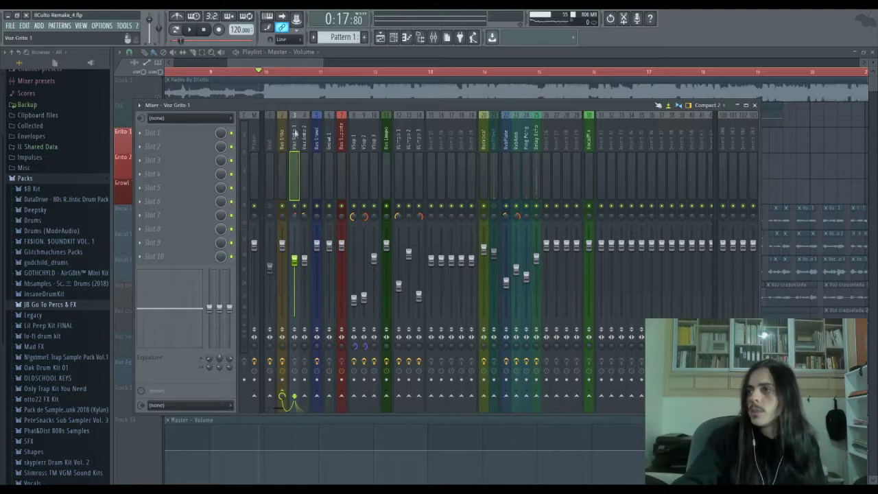
click(302, 154)
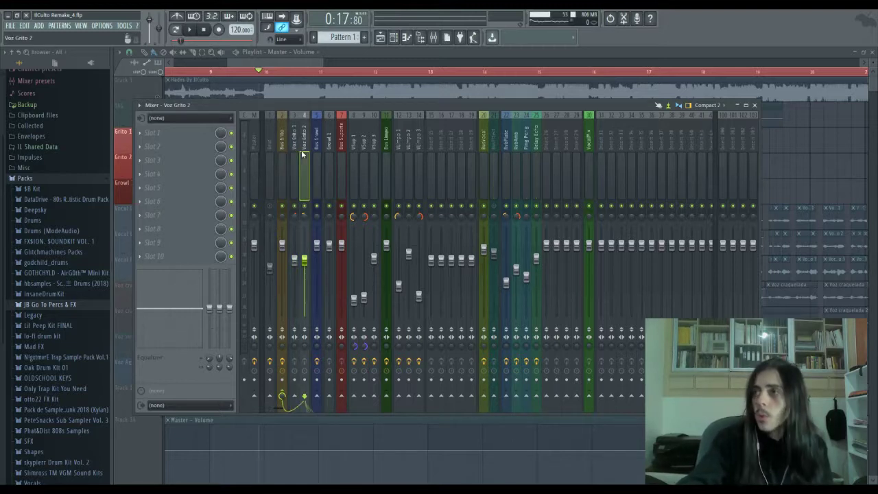
click(294, 137)
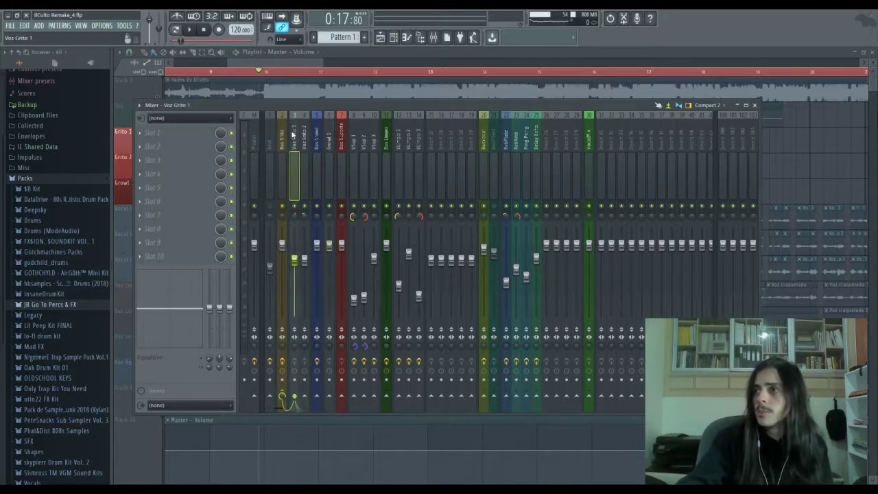
click(329, 141)
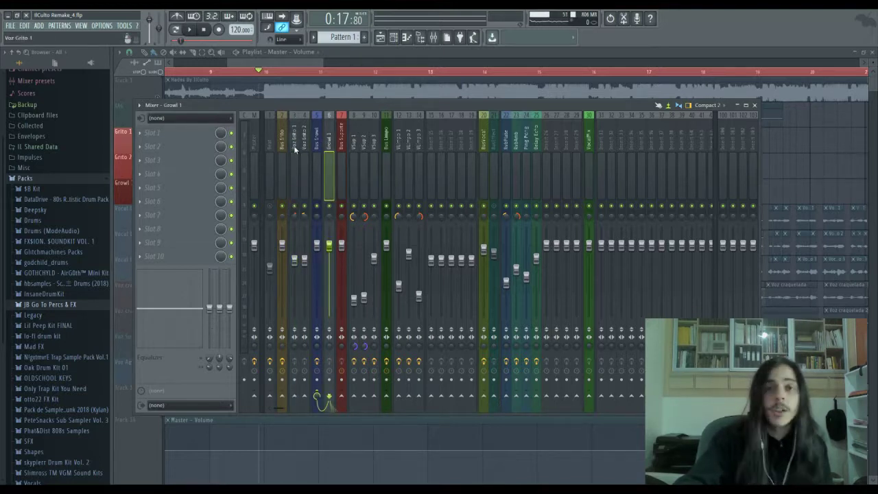
click(295, 150)
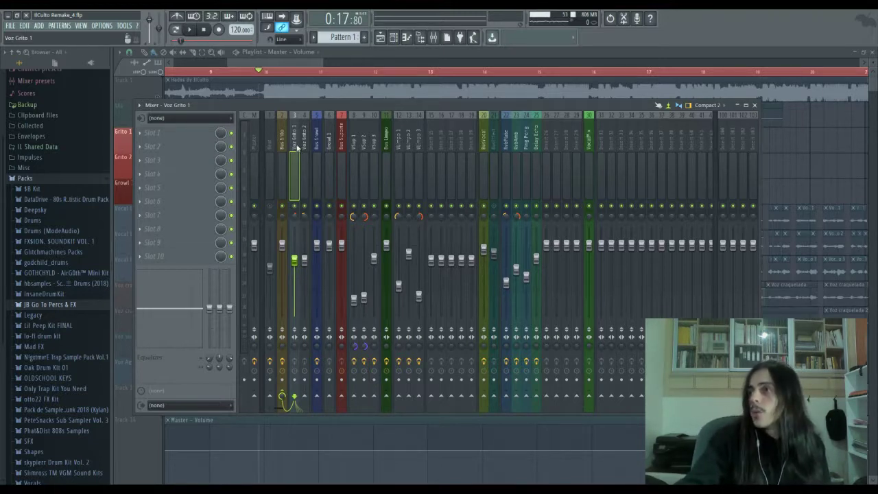
Step: Play the three screamed layers briefly with the mixer open, and compare the Voz Grito 1 and Voz Grito 2 channels
key(space)
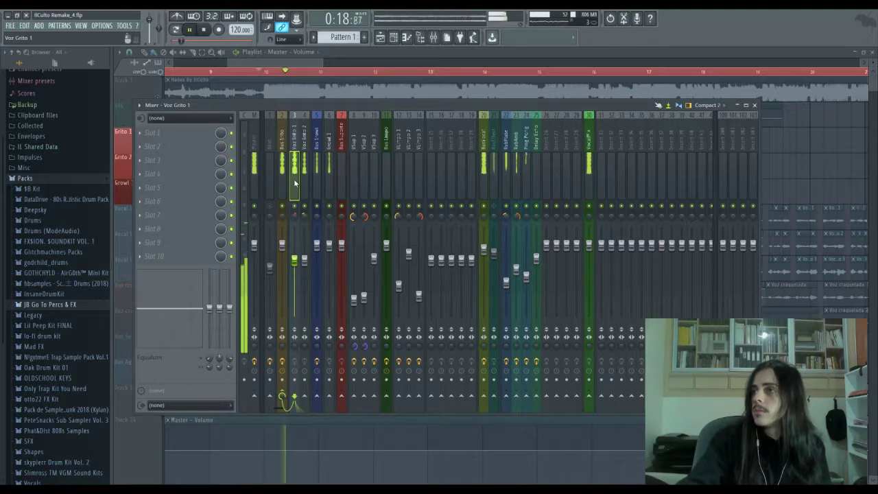
key(space)
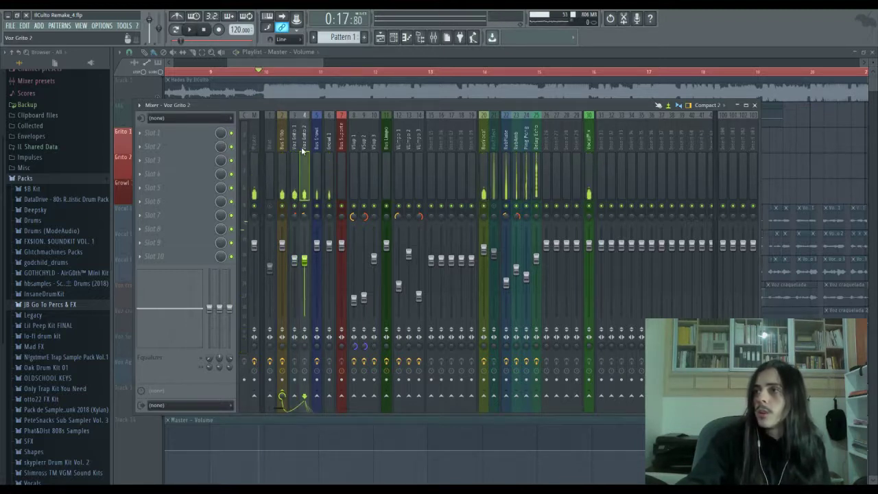
click(303, 152)
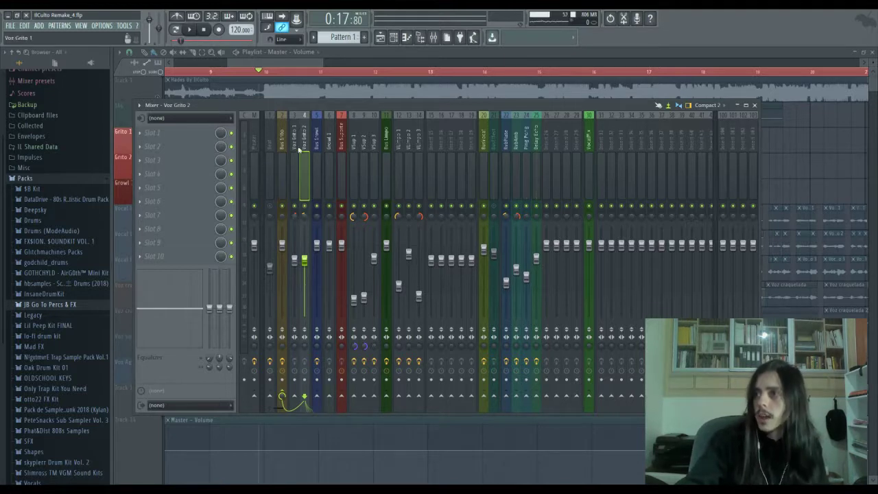
click(297, 142)
click(302, 143)
click(298, 144)
Step: Check the routing between Voz Grito 1 and Bus Grito, and view the bus's Fruity parametric EQ 2 curve
click(285, 143)
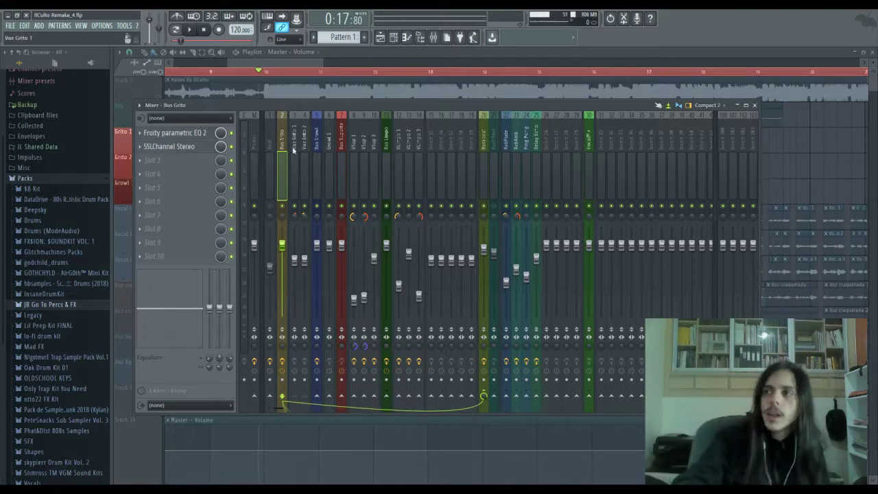
click(294, 149)
click(284, 146)
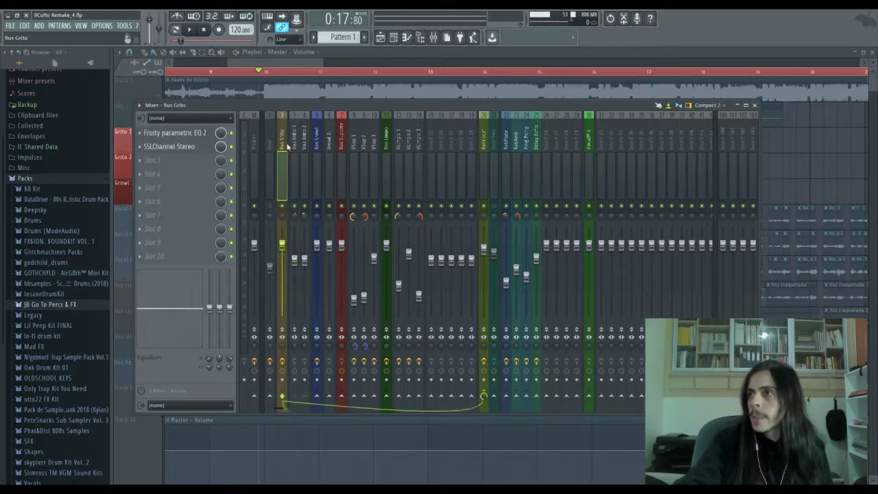
click(184, 134)
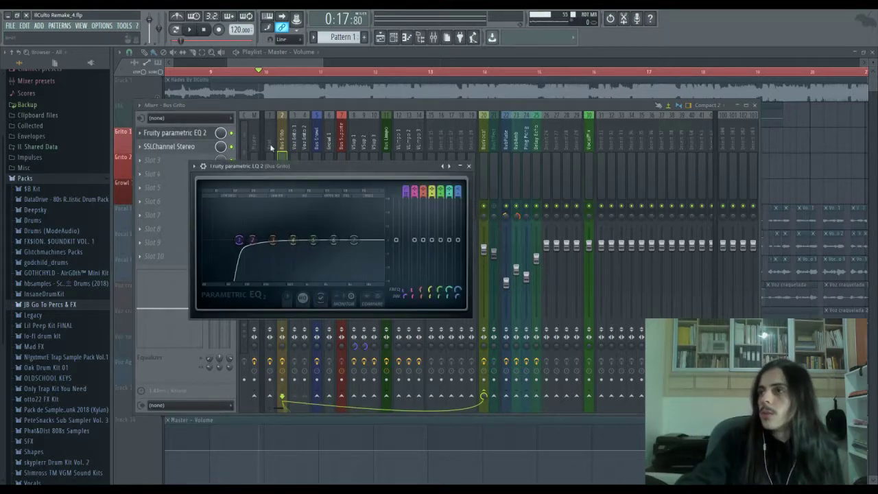
click(468, 166)
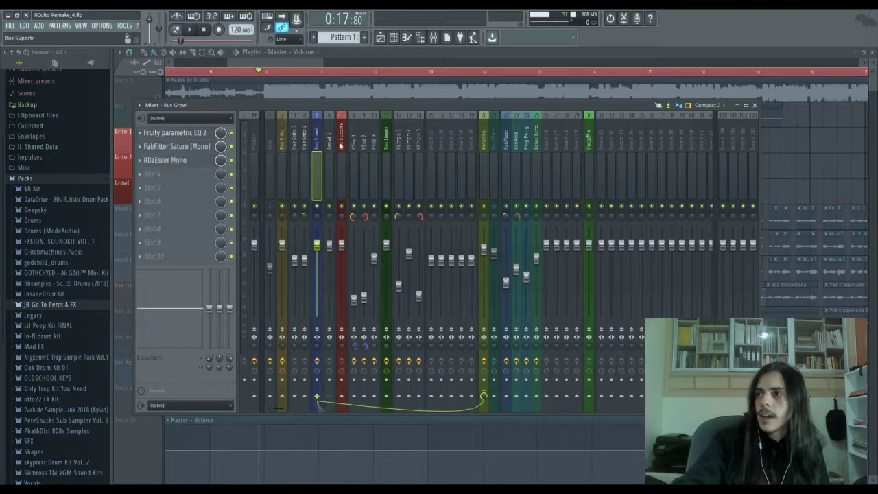
Step: Compare the effect chains of the Bus Suporte, Bus Grito, Growl 1 and Bus Growl mixer channels
click(341, 151)
click(283, 142)
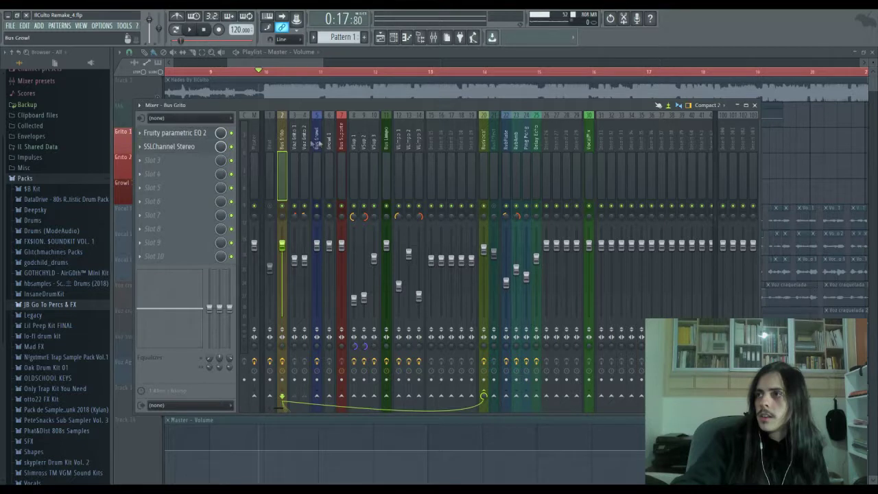
click(329, 142)
click(317, 142)
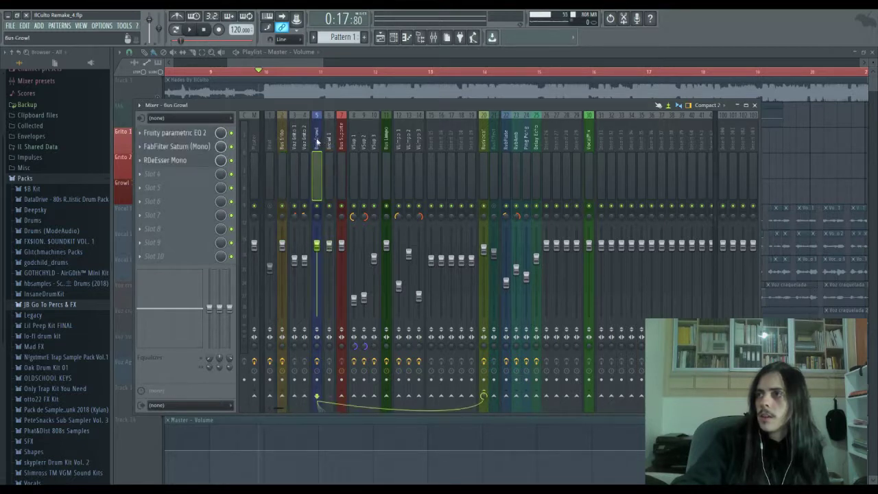
Step: Examine the SSLChannel Stereo settings on Bus Grito and close the plugin
click(284, 141)
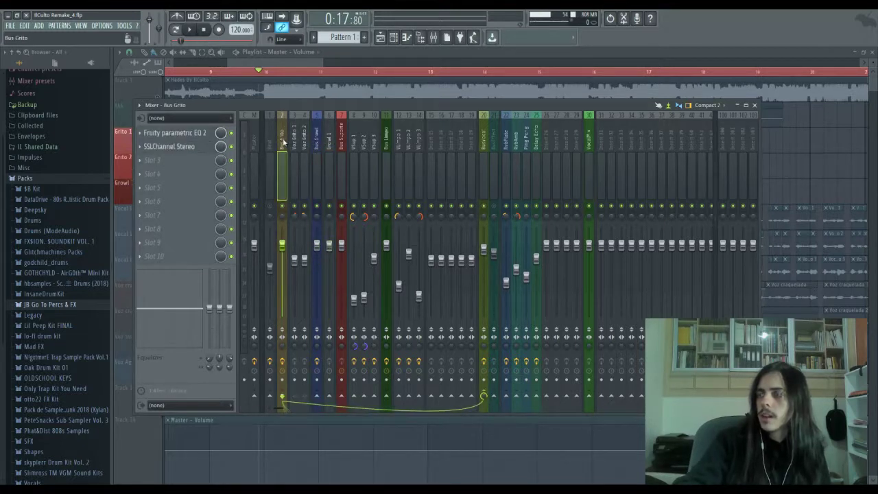
click(195, 147)
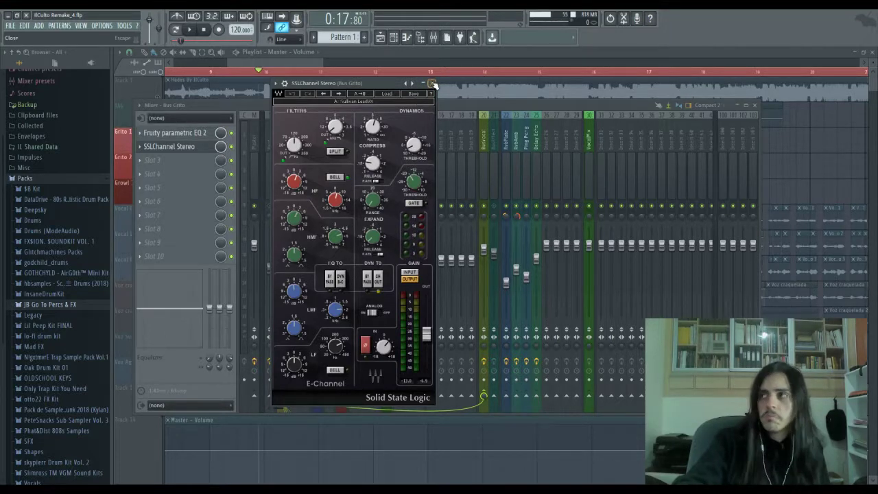
click(432, 83)
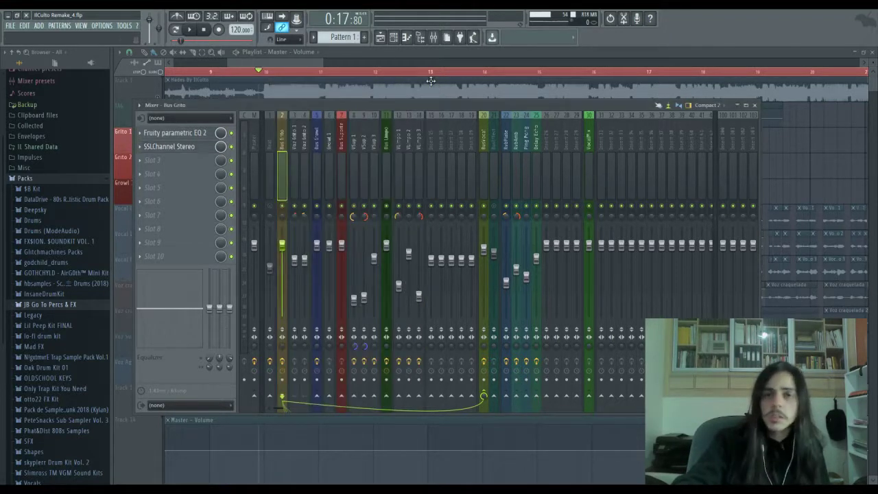
Step: Examine the FabFilter Saturn and RDeEsser Mono settings on Bus Growl, closing each plugin
click(316, 140)
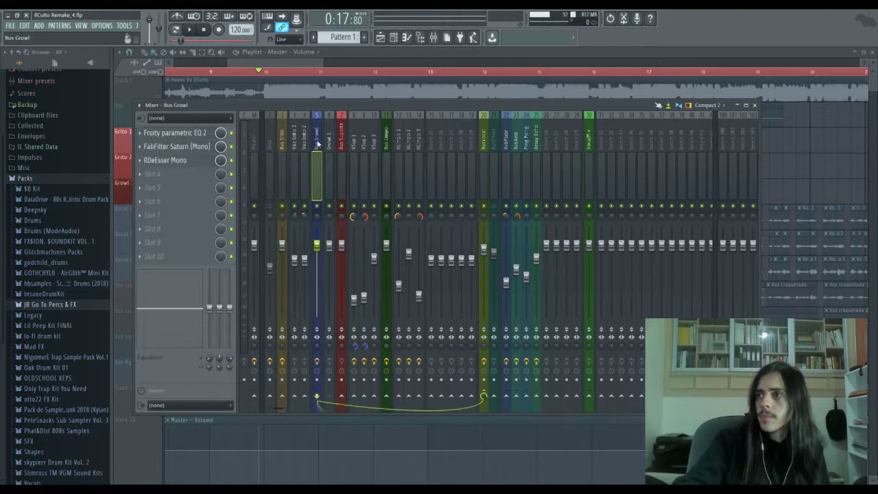
click(186, 148)
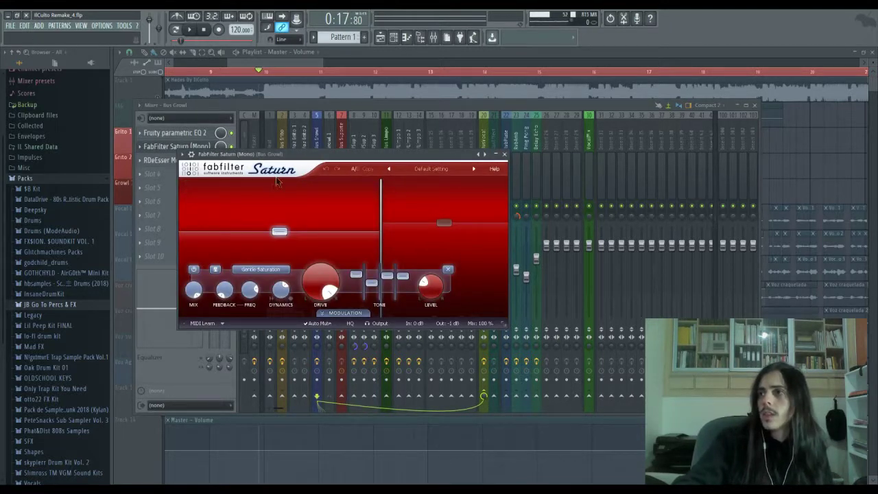
click(503, 157)
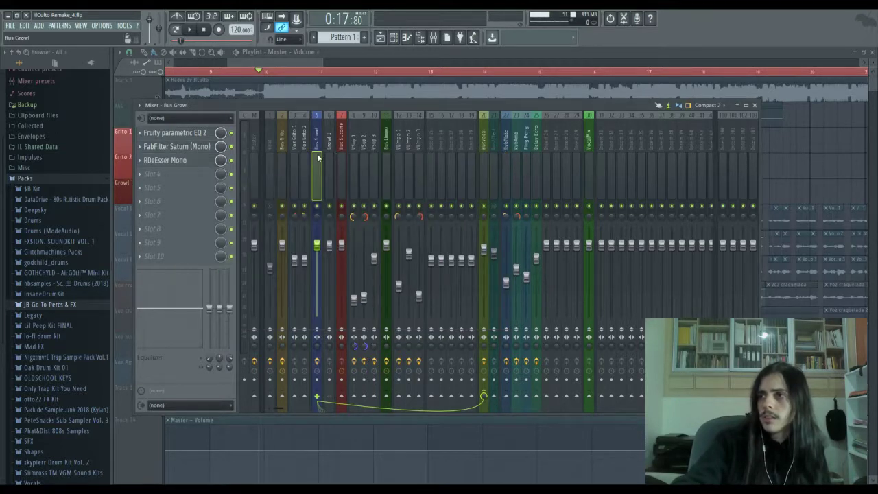
click(180, 161)
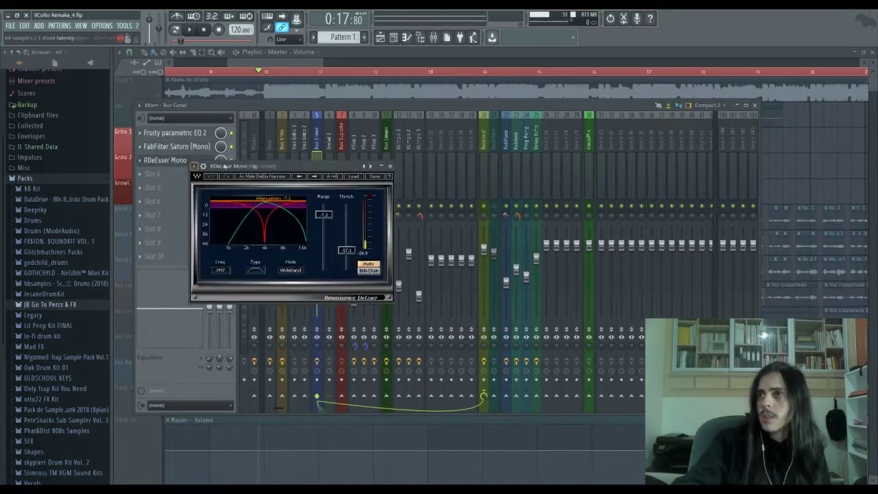
click(390, 167)
Step: Review the Bus Suporte group and examine the Fruity parametric EQ 2 curves on VSup 1 and VSup 2
click(342, 144)
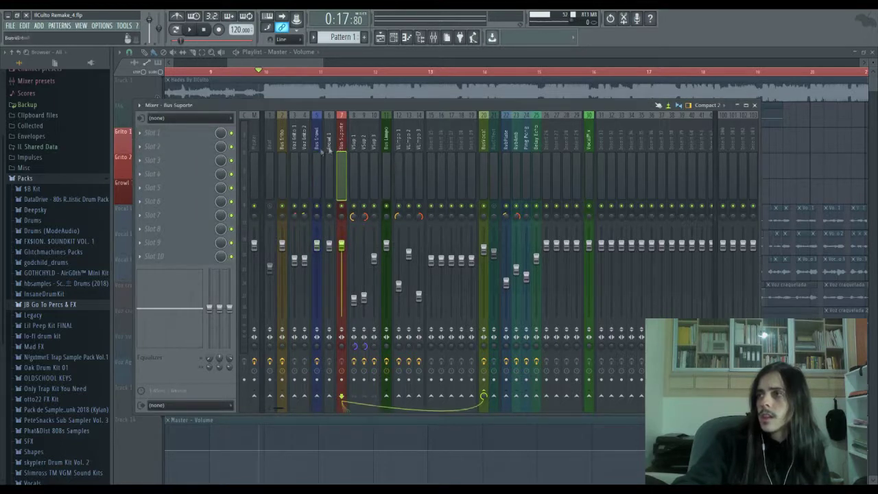
click(363, 151)
click(354, 150)
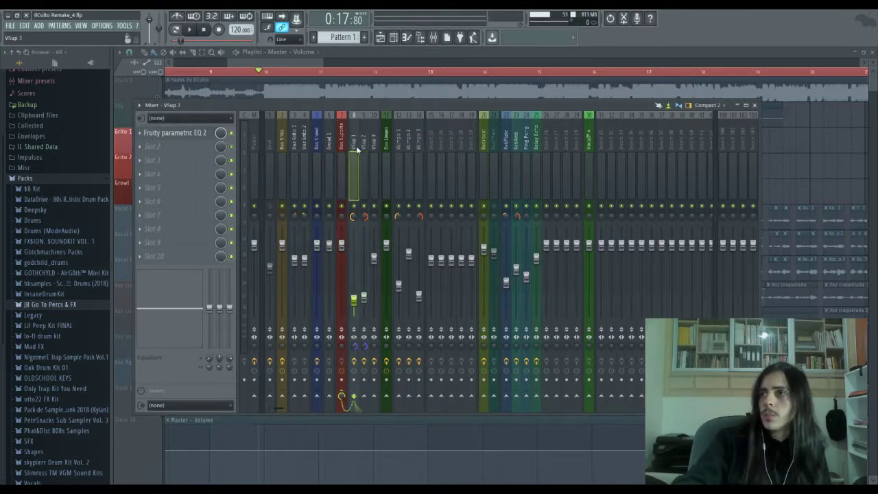
click(206, 137)
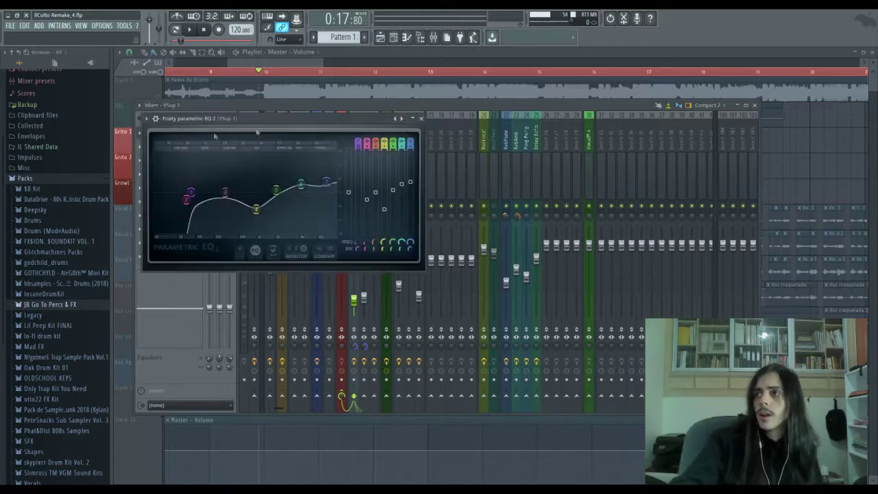
click(421, 118)
click(360, 150)
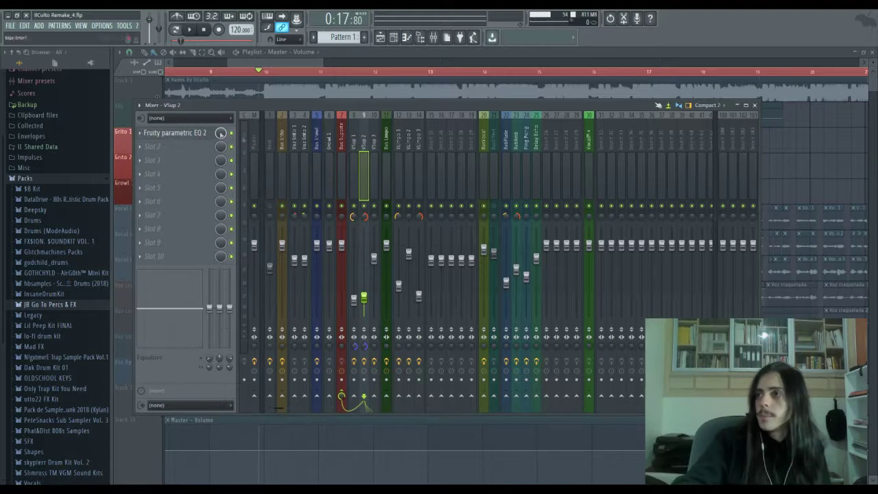
click(196, 133)
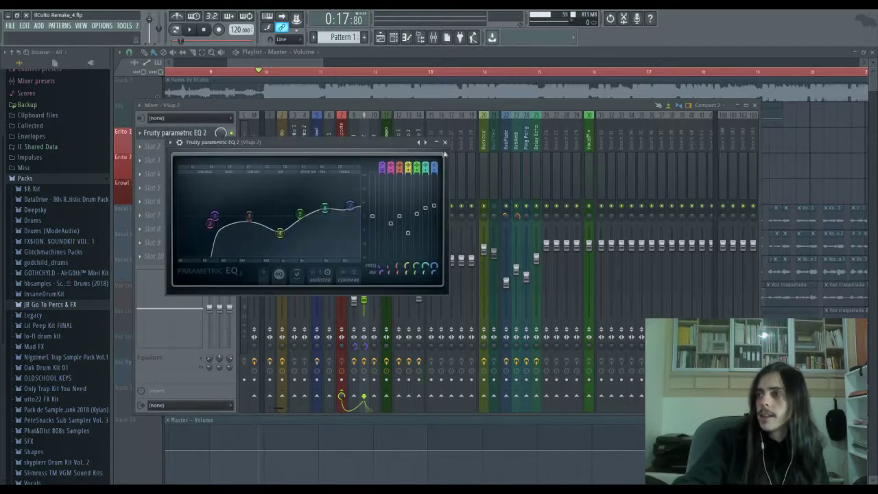
click(444, 142)
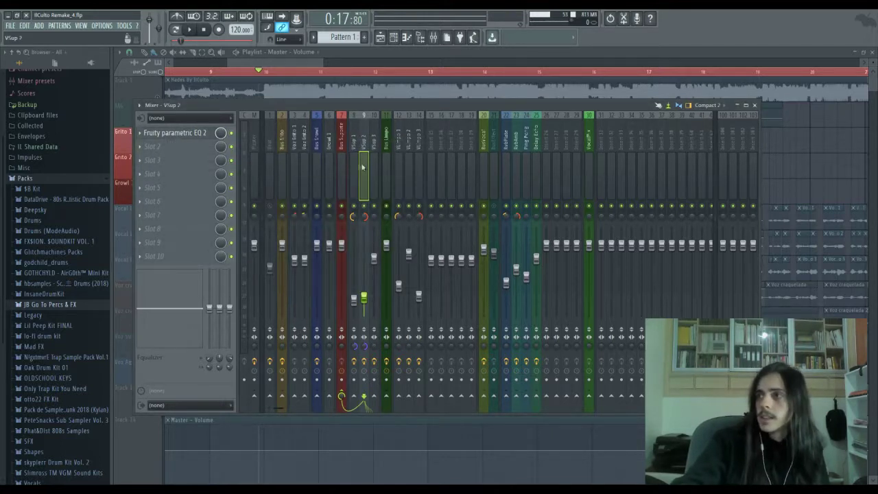
Step: Examine the SSLChannel Stereo settings on Bus Limpo and close the plugin
click(387, 131)
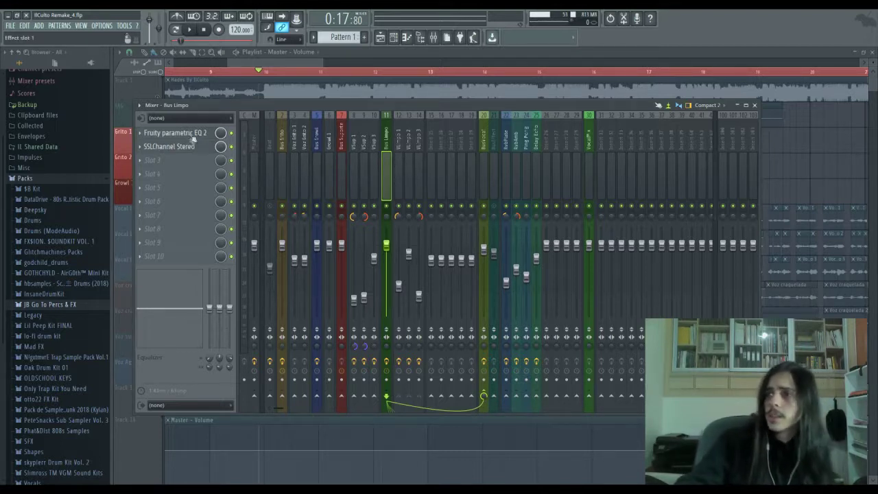
click(173, 146)
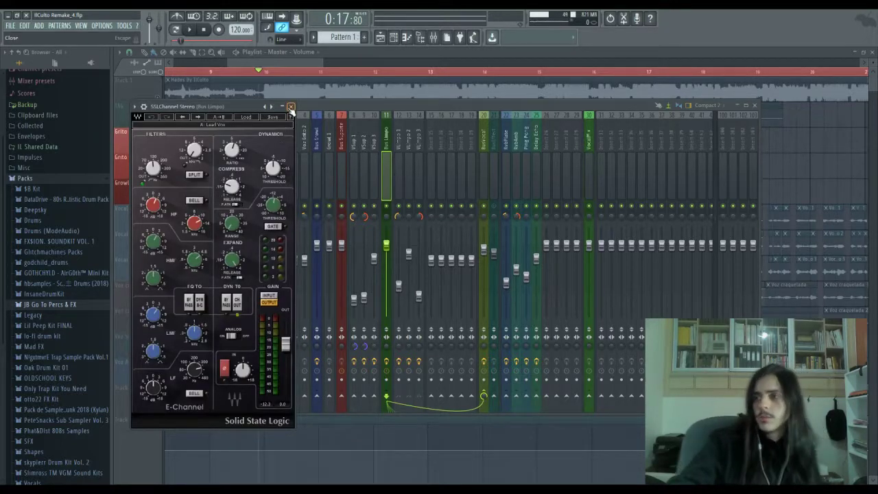
click(290, 108)
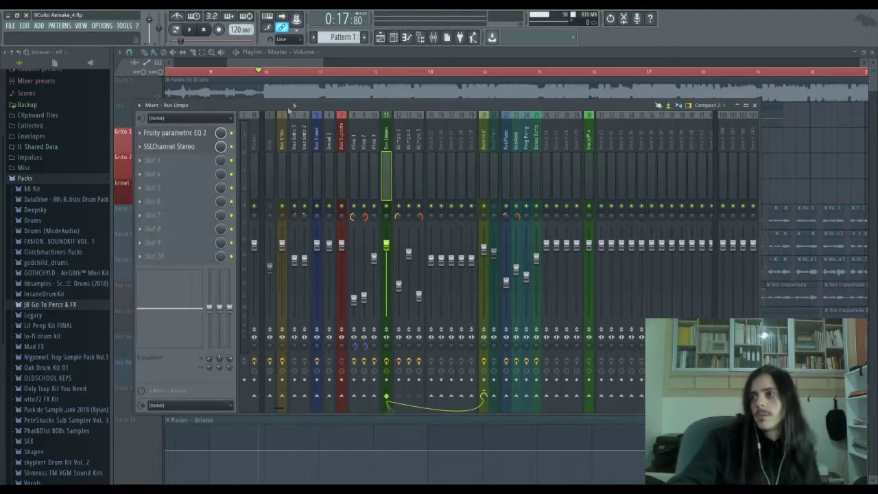
Step: Compare the effect chains of the VLimpo 1, VLimpo 2 and VLimpo 3 channels
click(401, 146)
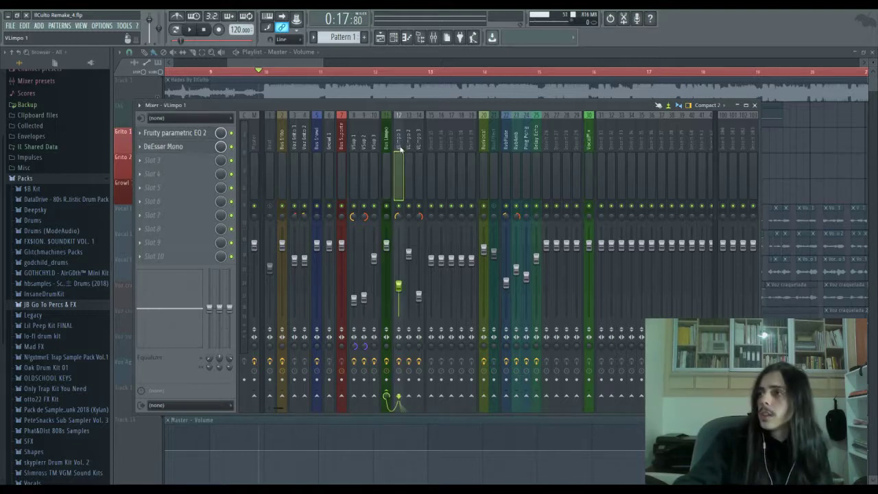
click(420, 153)
click(410, 152)
click(400, 150)
click(408, 152)
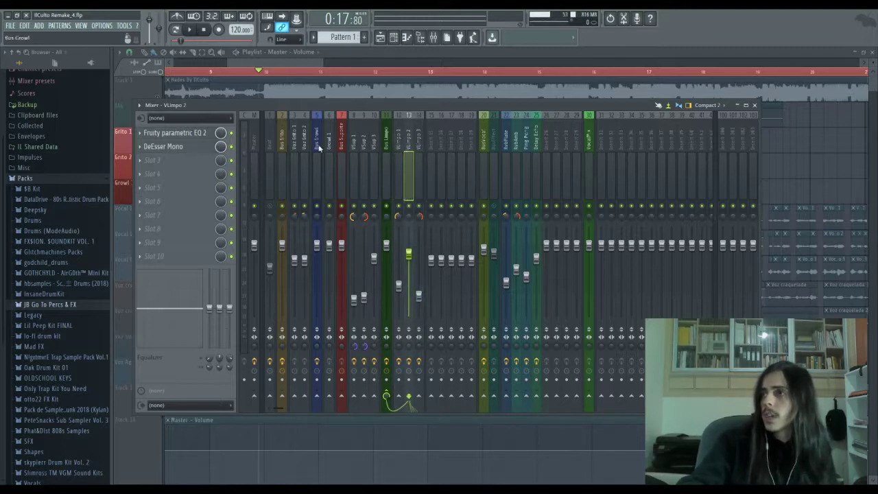
Step: Examine the DeEsser Mono settings on VLimpo 2 and VLimpo 1, closing the plugin
click(183, 148)
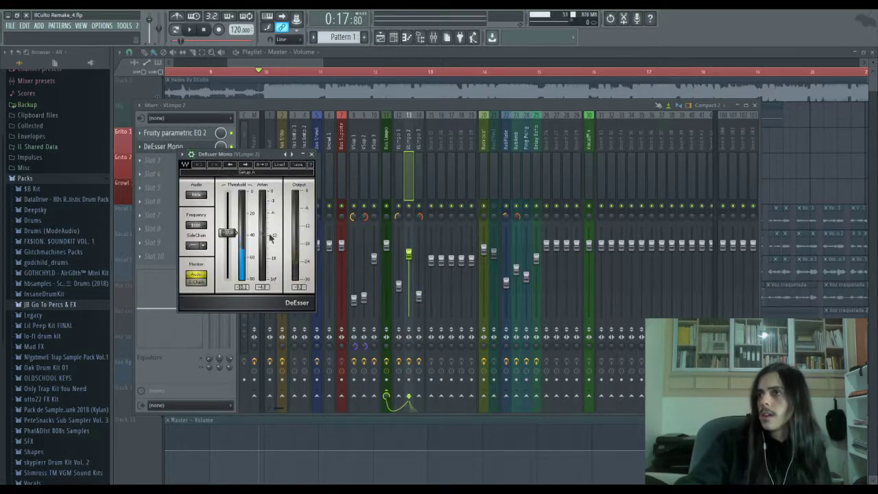
click(400, 169)
click(183, 148)
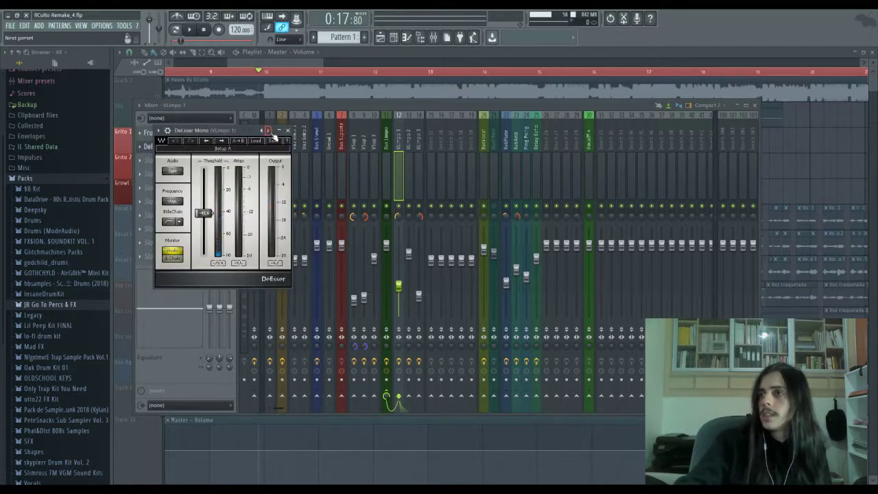
click(287, 130)
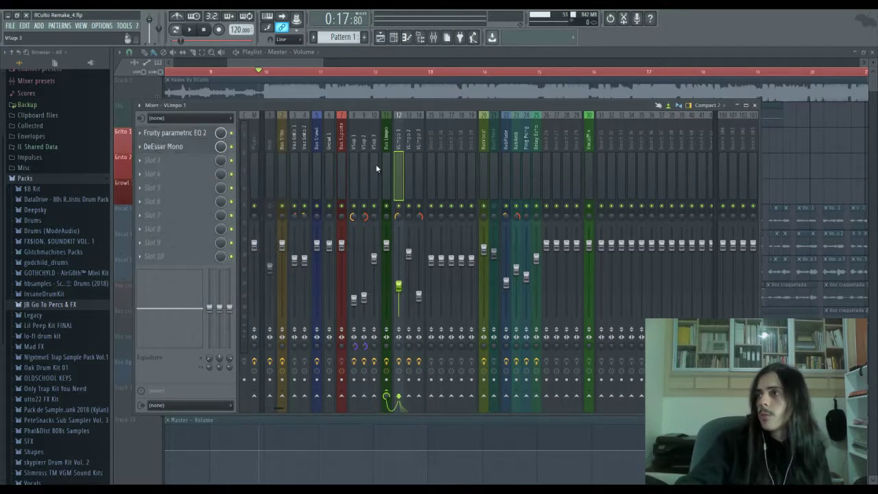
Step: Compare the effect slots and routing of the BusVocal and BusEffect channels
click(482, 139)
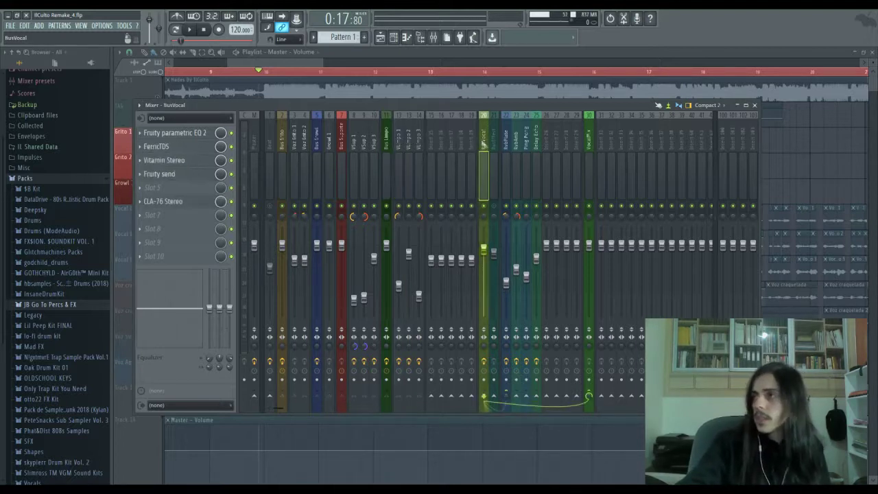
click(490, 147)
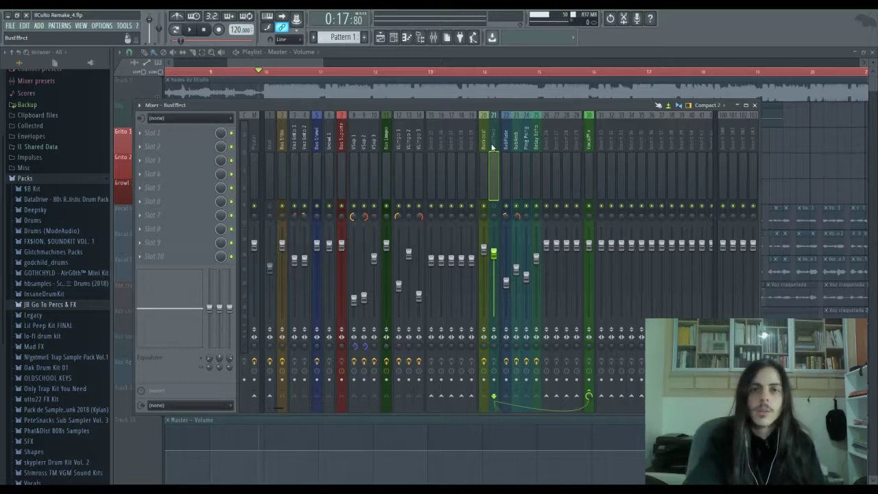
click(485, 143)
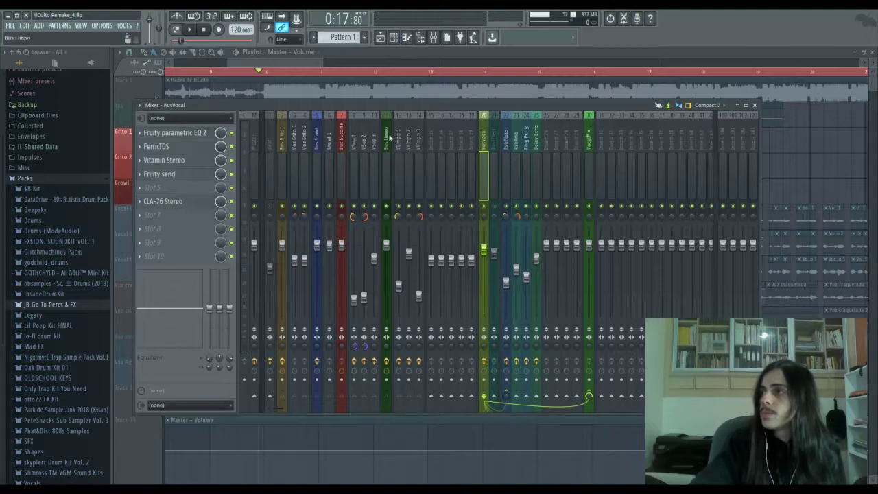
Step: Examine the Fruity parametric EQ 2 low-cut curve on BusVocal and close the plugin
click(172, 131)
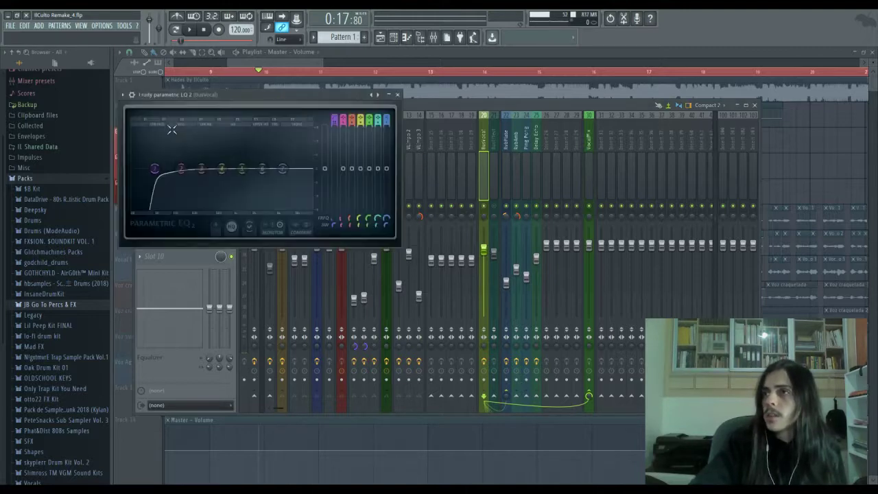
click(397, 95)
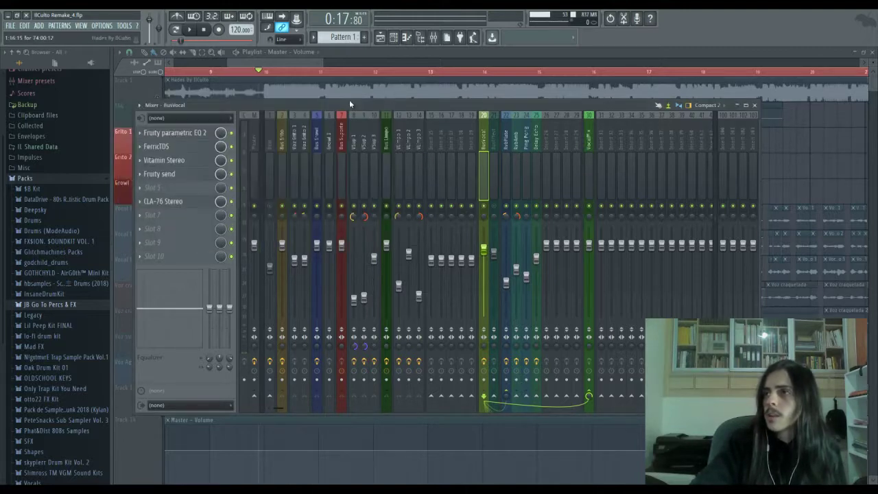
click(188, 136)
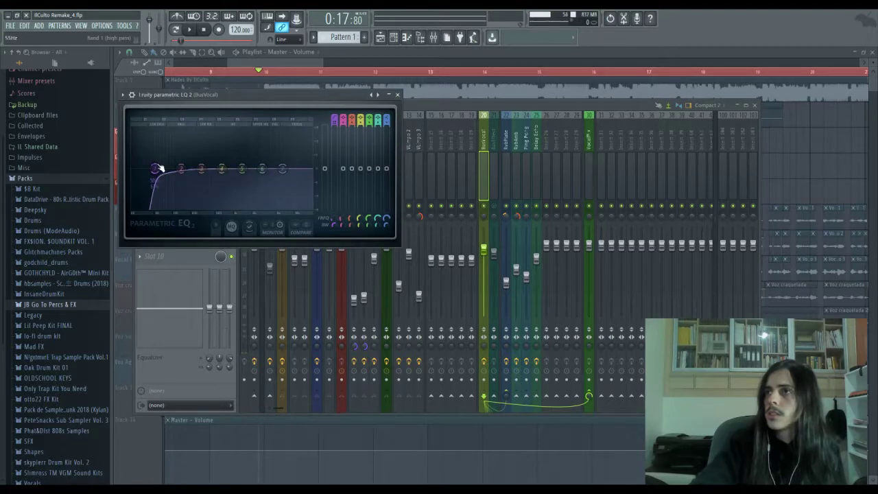
click(397, 95)
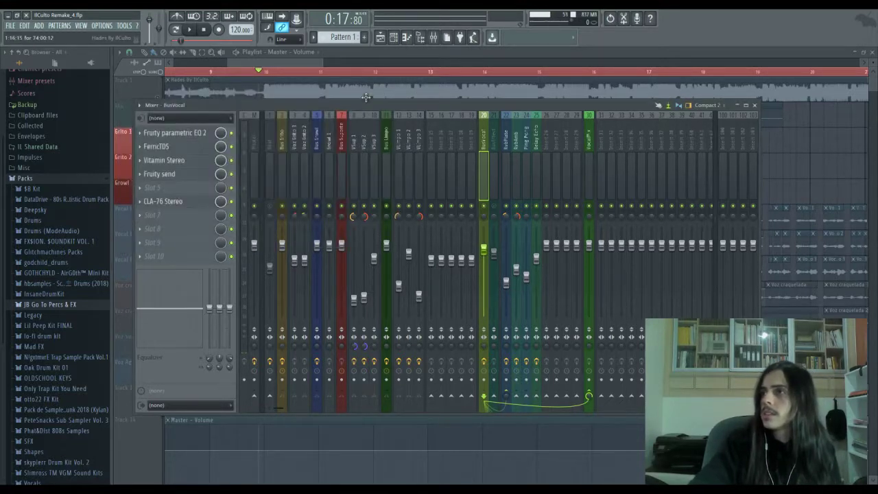
Step: Examine the FerricTDS and Vitamin Stereo settings on BusVocal, closing each plugin
click(180, 146)
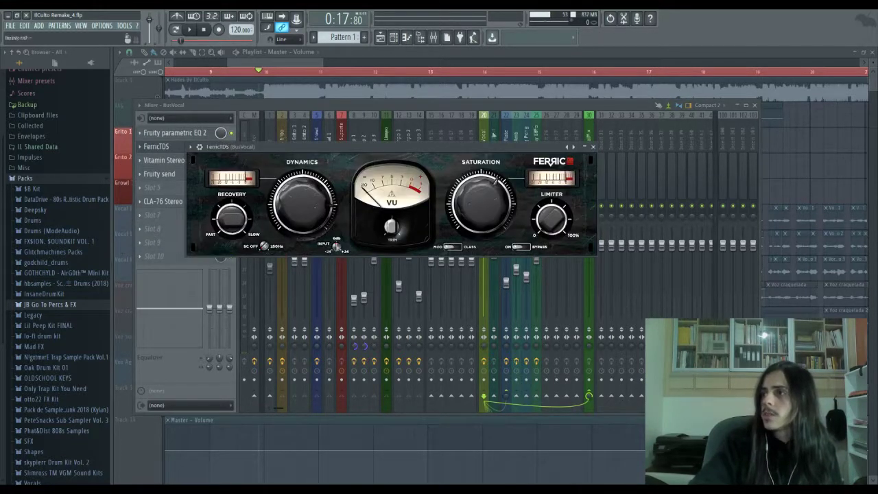
click(593, 146)
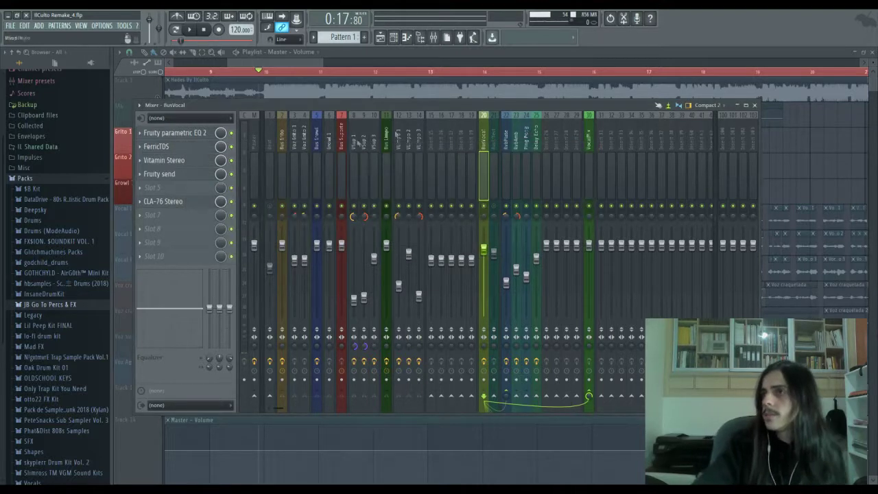
click(180, 161)
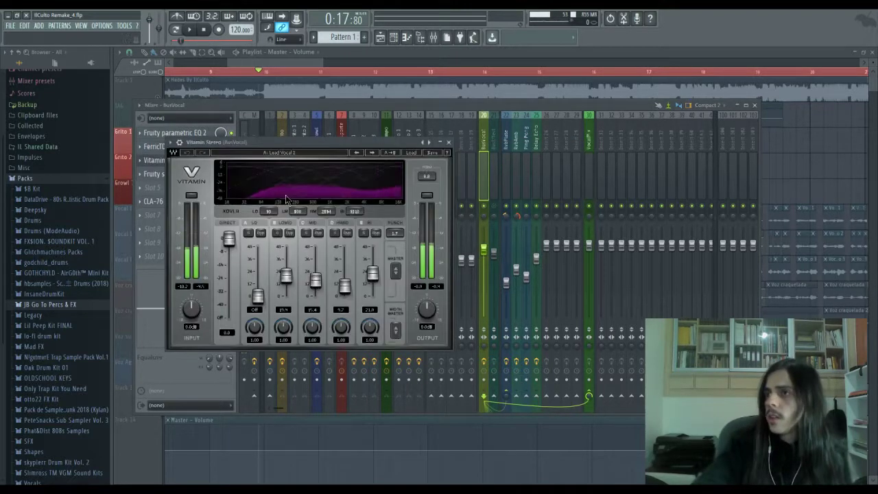
click(448, 142)
Step: Examine the Fruity send and CLA-76 Stereo settings on BusVocal, closing each plugin
click(184, 174)
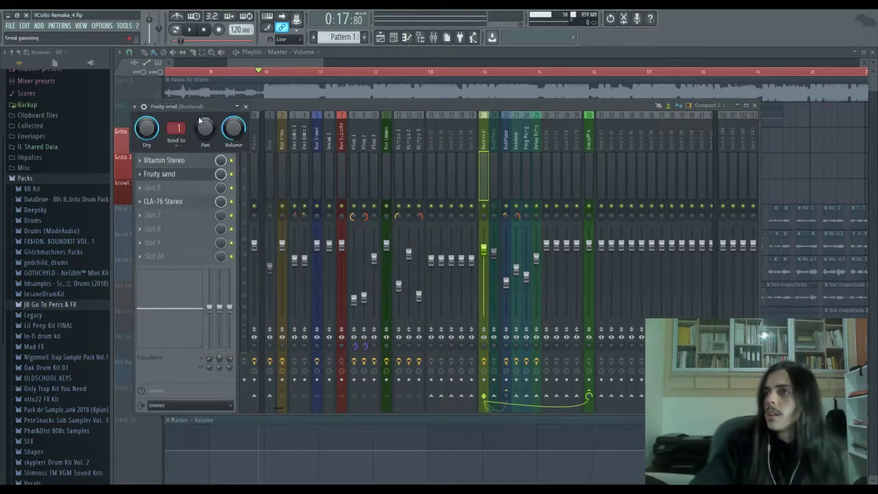
click(246, 106)
click(190, 202)
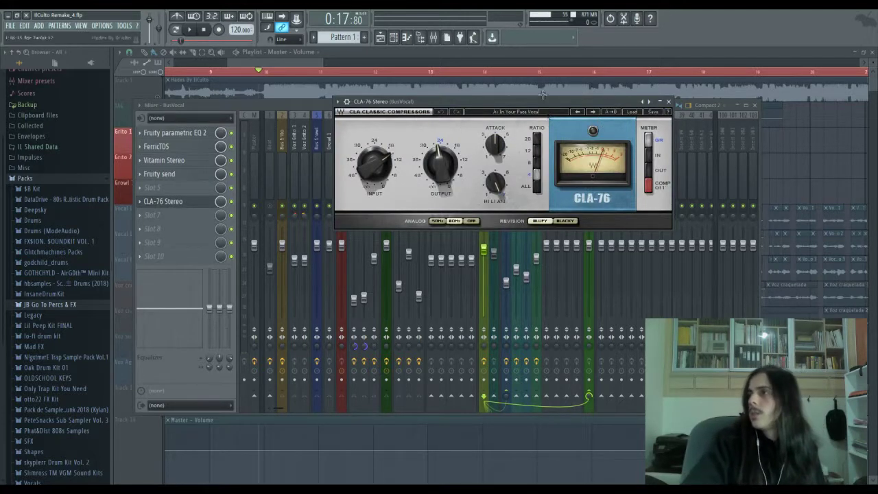
click(669, 102)
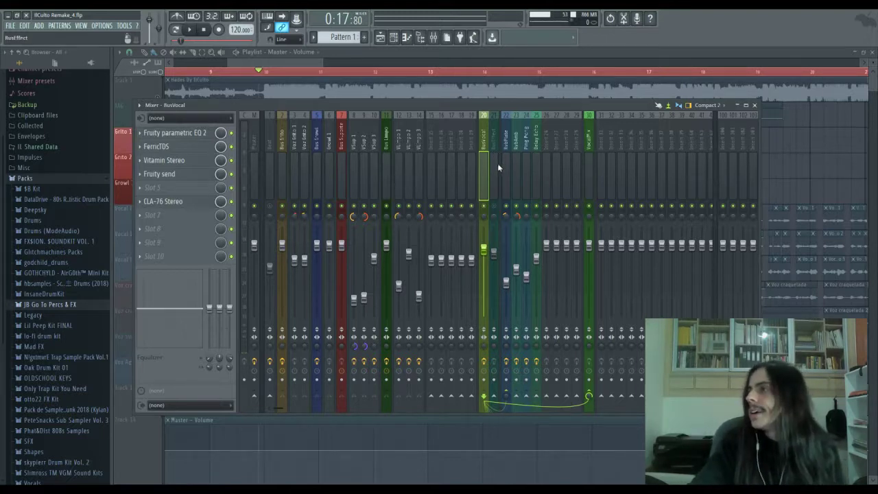
Step: Review the Bus Grito and Vox Grito 1 channels alongside the scream clips in the playlist
click(287, 143)
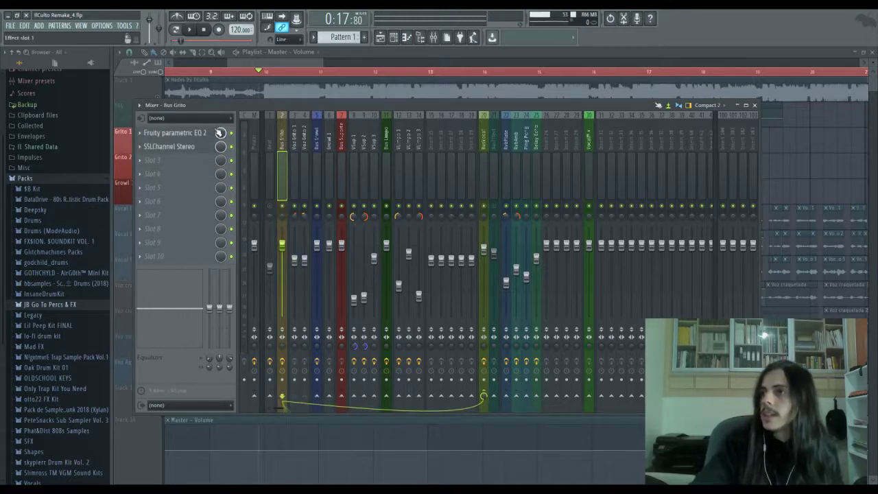
click(251, 61)
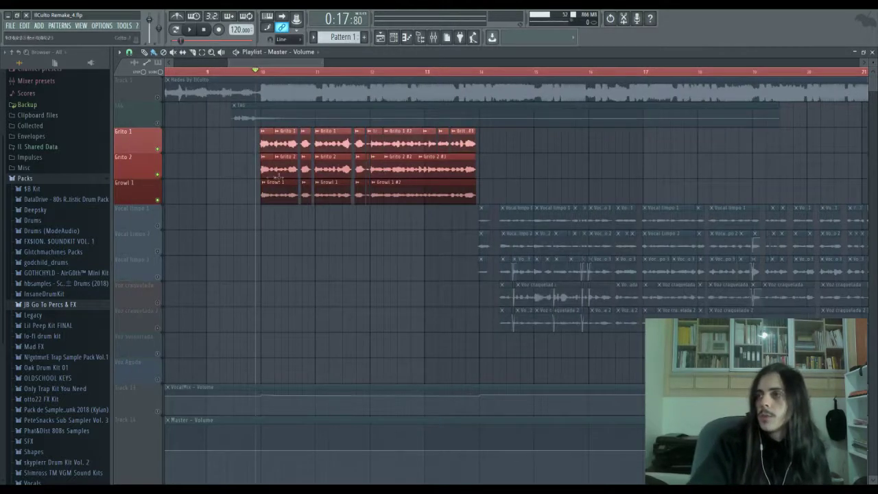
click(433, 37)
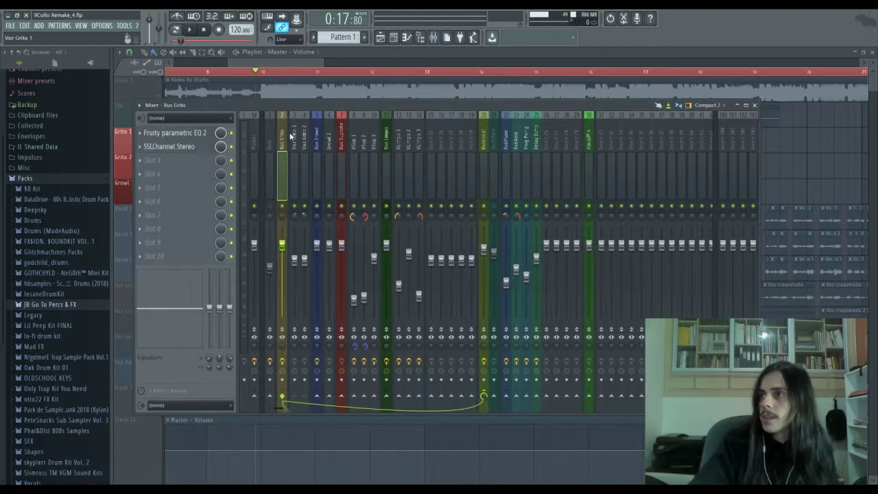
click(292, 144)
click(283, 143)
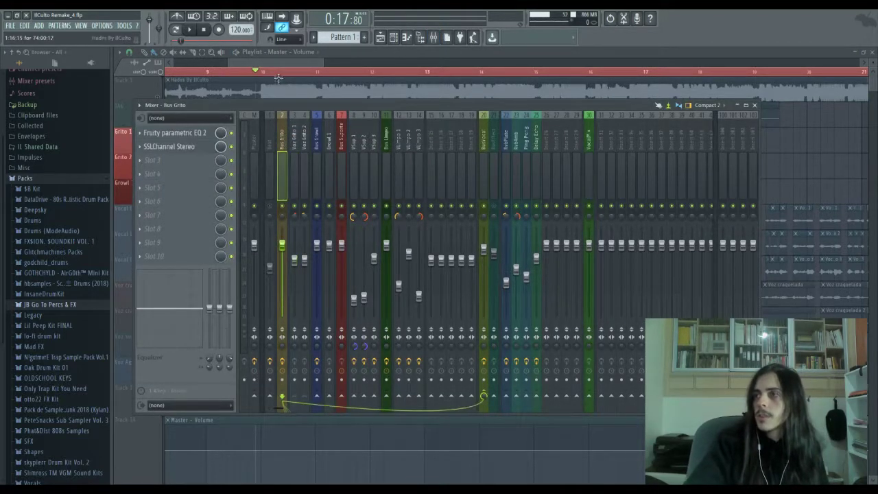
Step: Mute the Growl 1 track and select the playlist range from bar 10 to bar 14 over the Grito clips
click(278, 64)
click(158, 200)
key(space)
key(space)
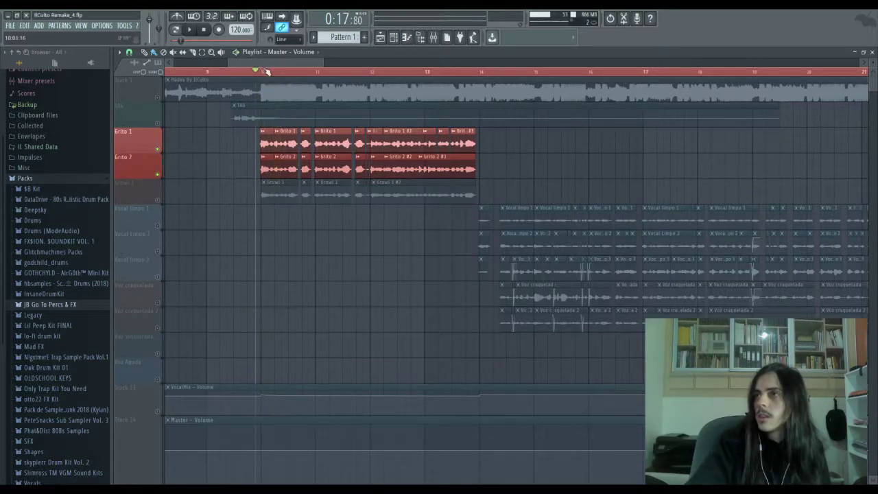
key(ctrl+a)
drag(260, 74, 480, 77)
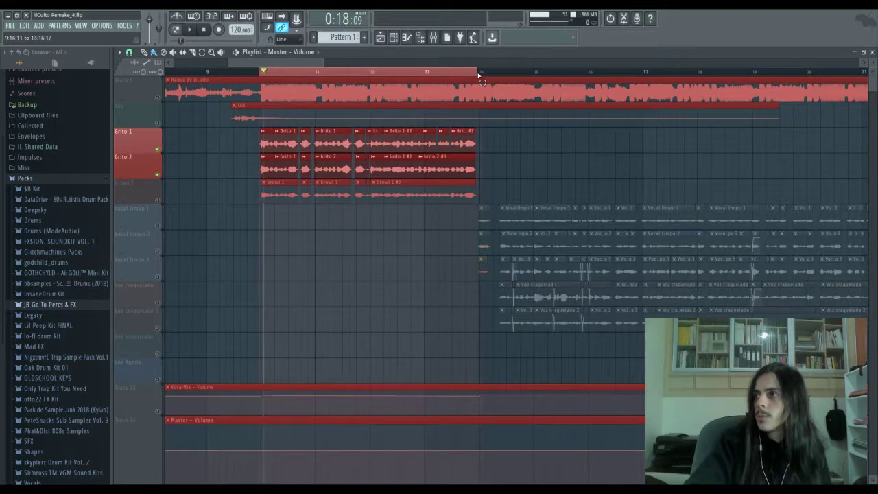
Step: Audition the two Grito tracks while watching the Fruity parametric EQ 2 on Bus Grito, and stop playback
key(space)
click(433, 37)
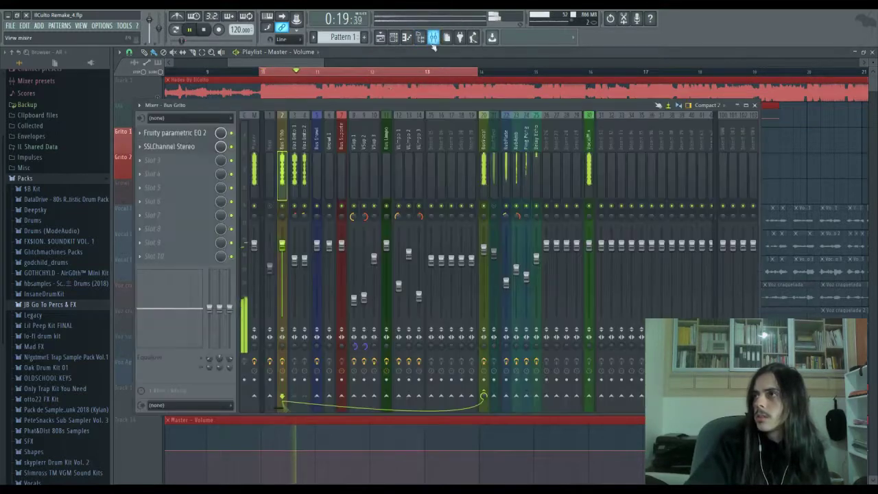
click(177, 133)
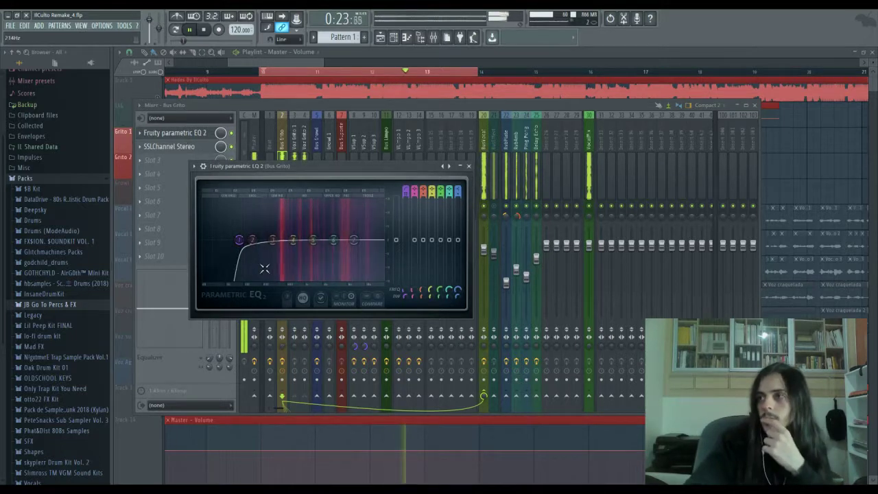
click(297, 148)
key(space)
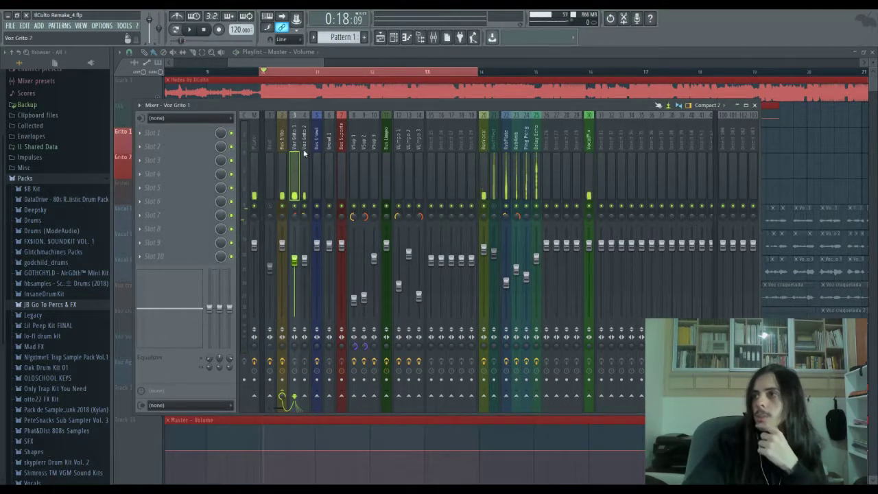
Step: Examine the Fruity parametric EQ 2 and SSLChannel Stereo on Bus Grito, moving the SSLChannel window clear of the bus channel
click(284, 148)
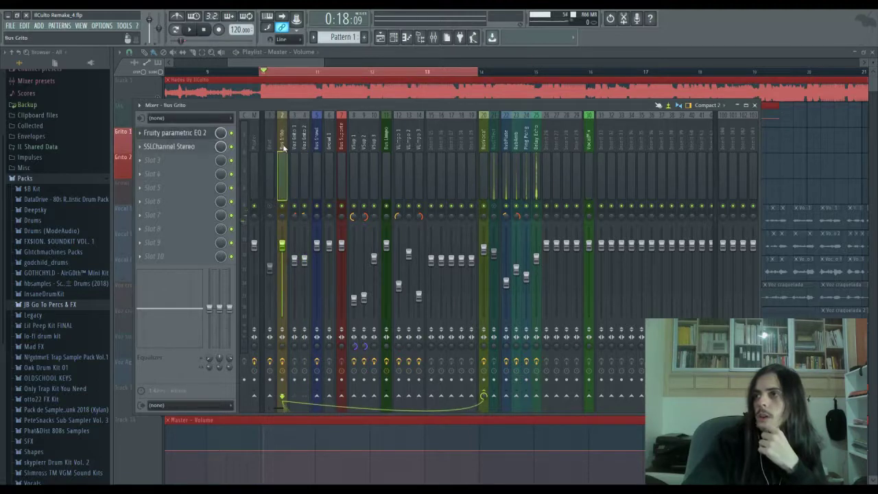
click(200, 137)
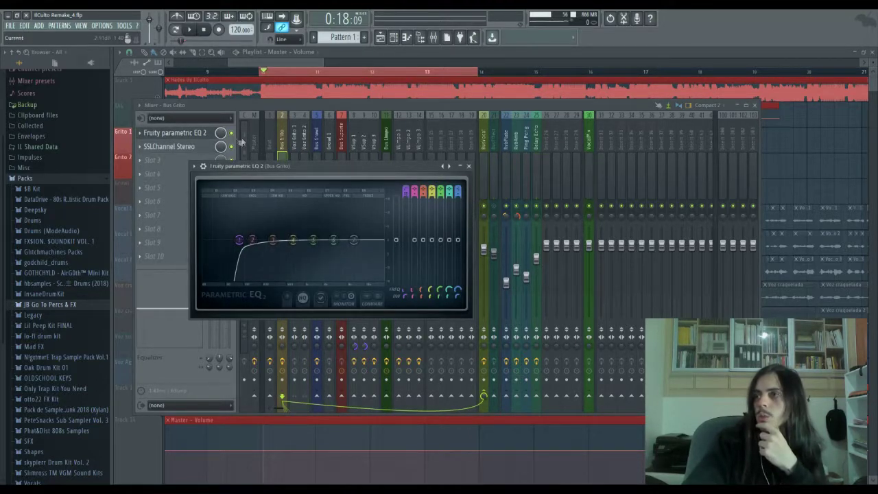
click(193, 149)
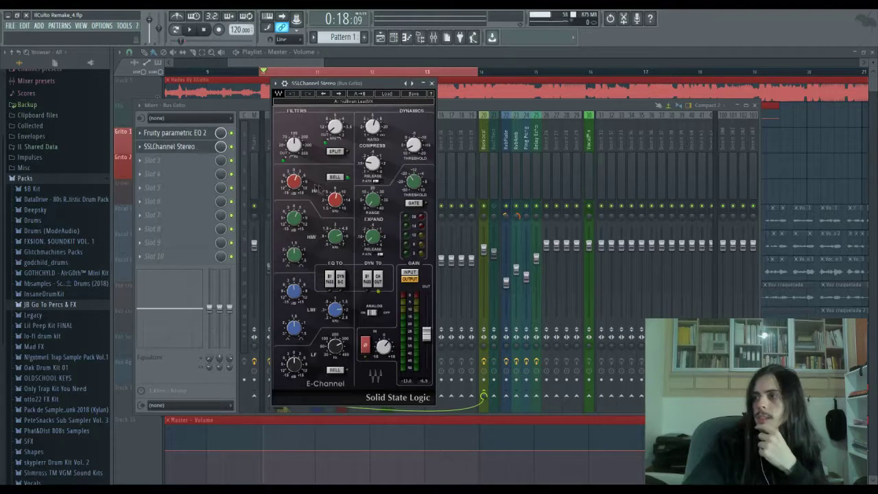
click(251, 106)
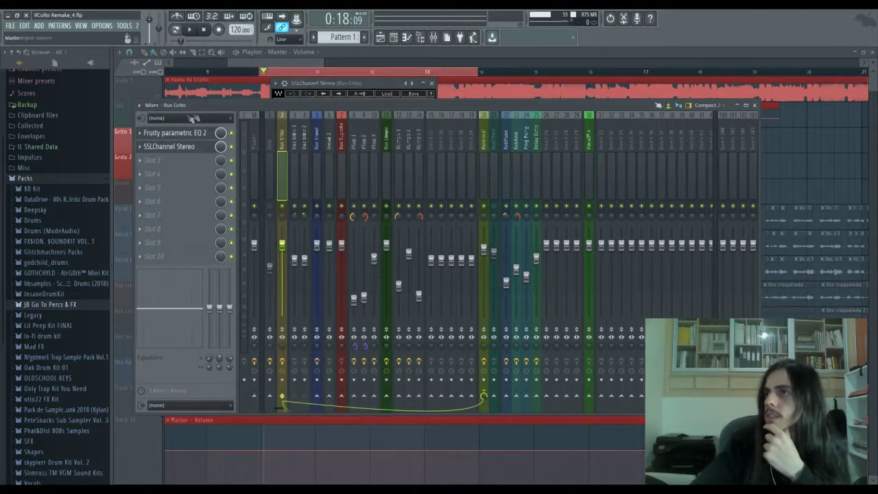
click(301, 88)
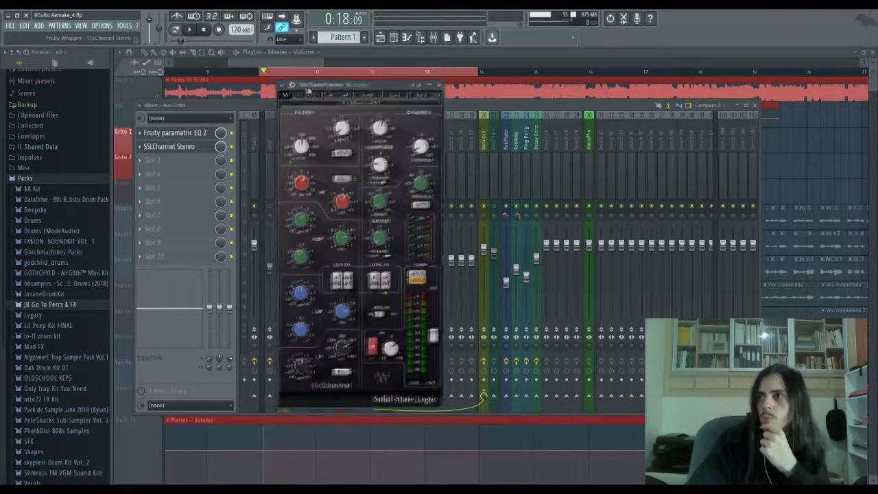
drag(301, 88, 331, 84)
mouse_move(370, 242)
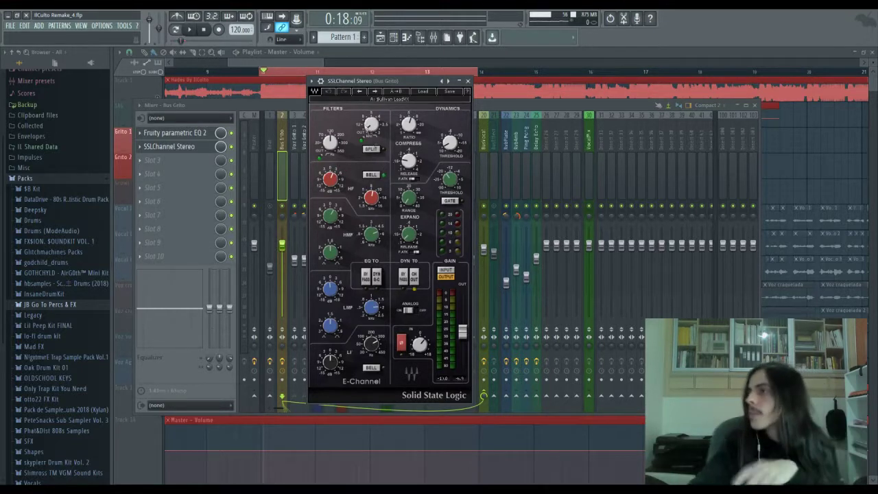
Step: Recheck the SSLChannel Stereo on Bus Grito and the high-pass band of its Fruity parametric EQ 2, closing the EQ
click(280, 109)
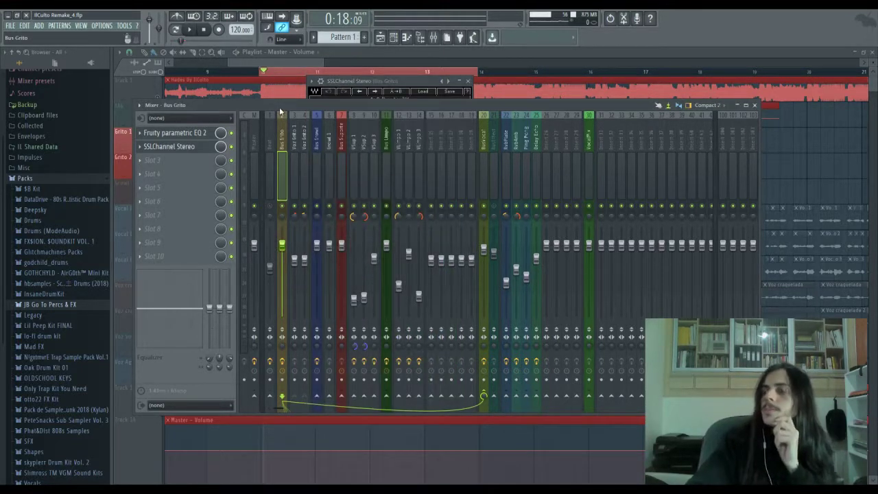
click(198, 148)
click(197, 149)
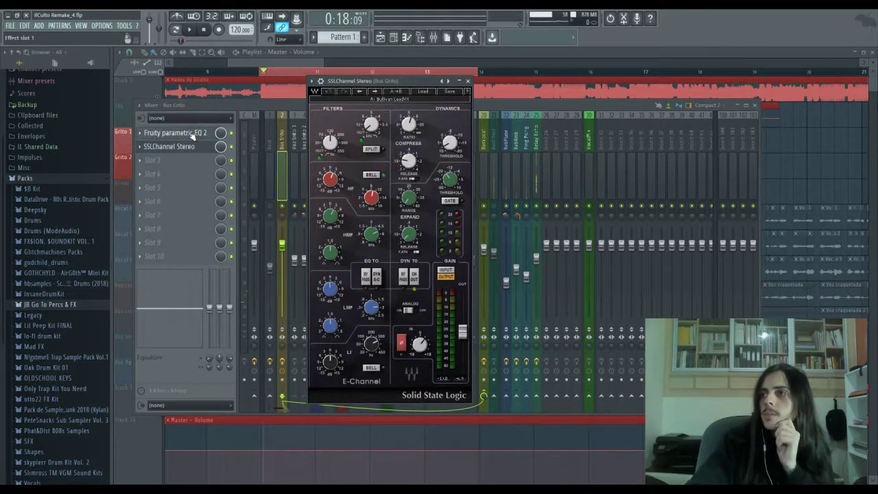
click(194, 135)
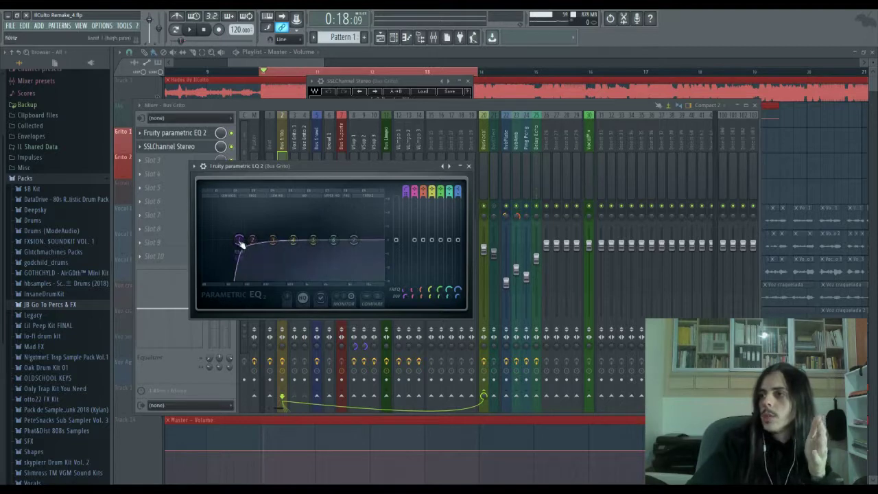
click(470, 168)
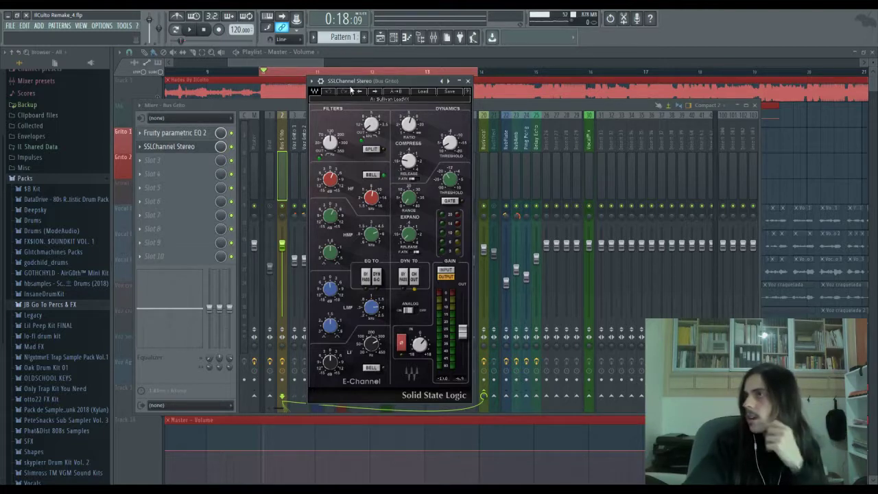
Step: Examine the filter, EQ and compressor settings of SSLChannel Stereo on Bus Grito, repositioning its window, and close the plugin
drag(351, 84, 318, 88)
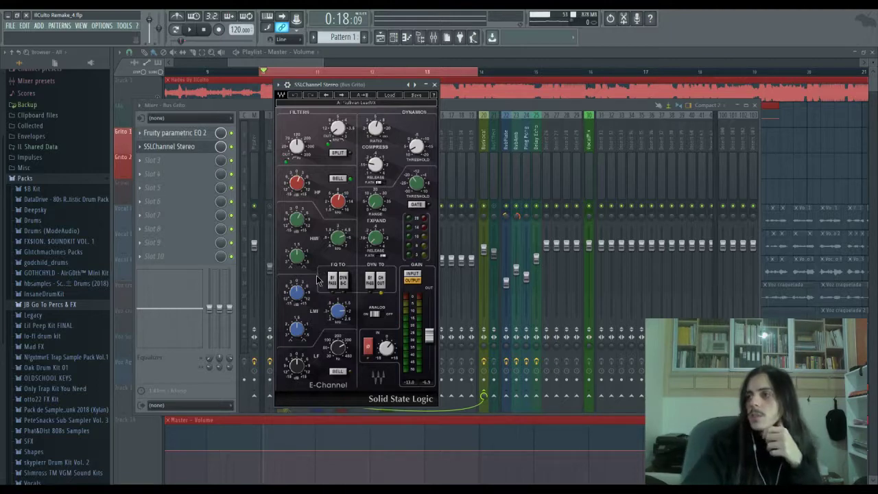
drag(328, 83, 316, 75)
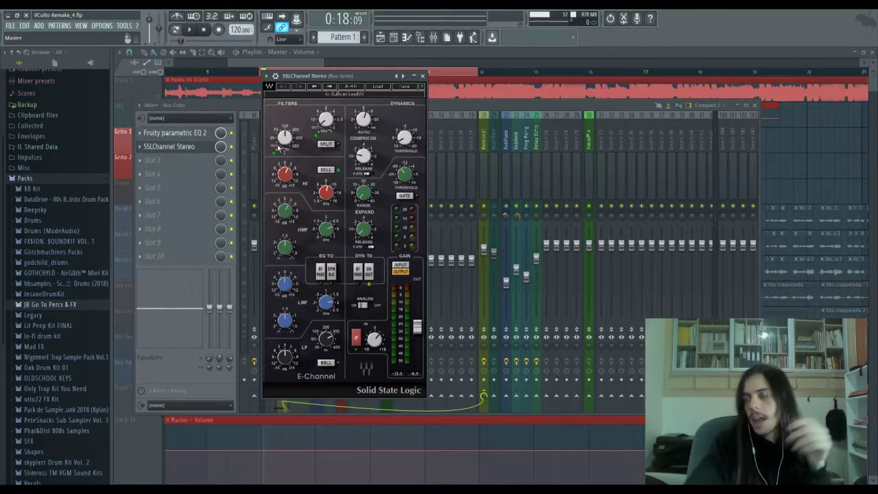
mouse_move(286, 167)
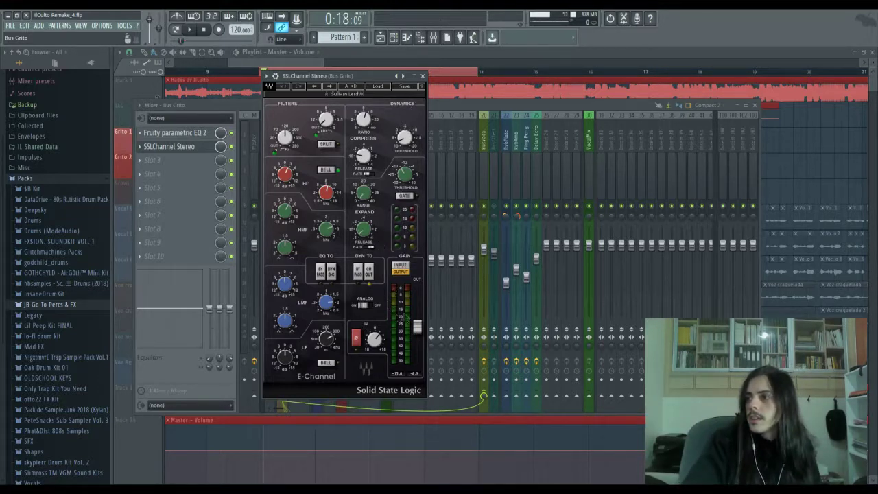
click(423, 75)
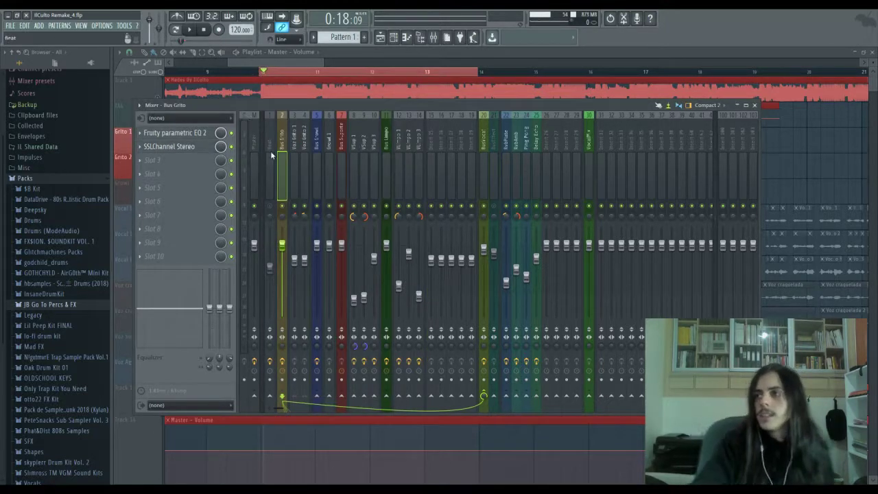
Step: Audition the Grito section through Bus Grito, stop playback, check the BusVocal effect chain and reselect Bus Grito
key(space)
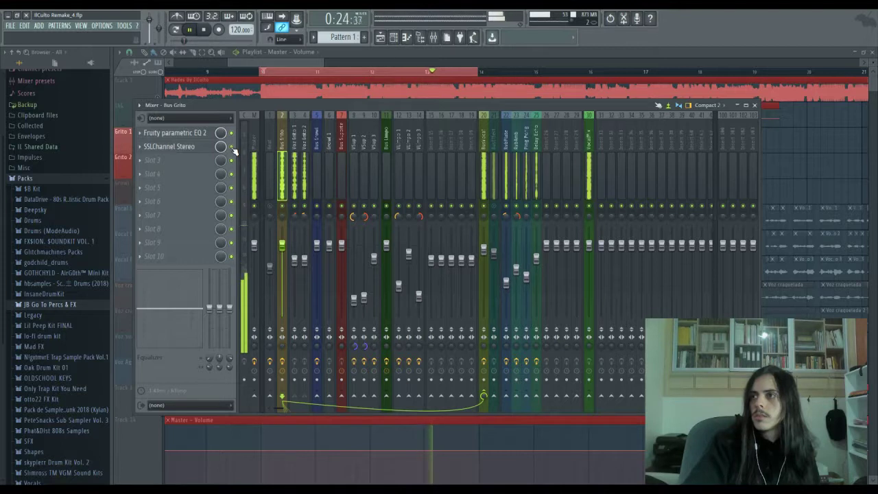
key(space)
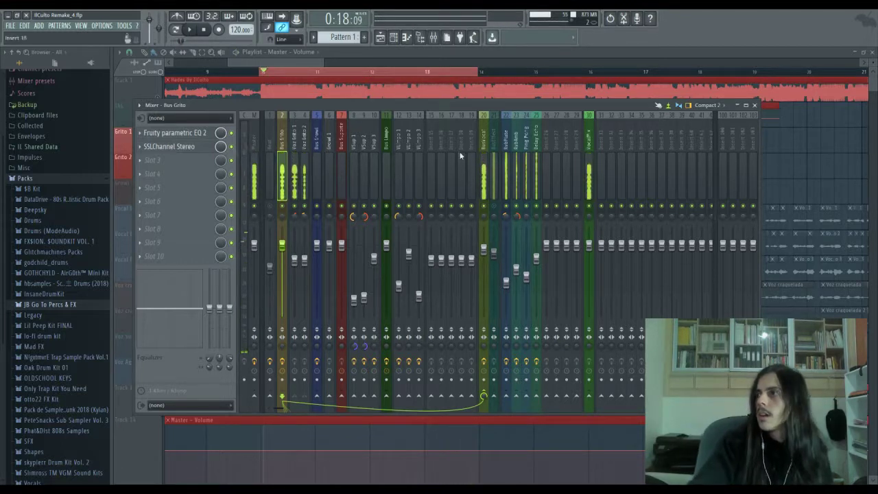
click(481, 154)
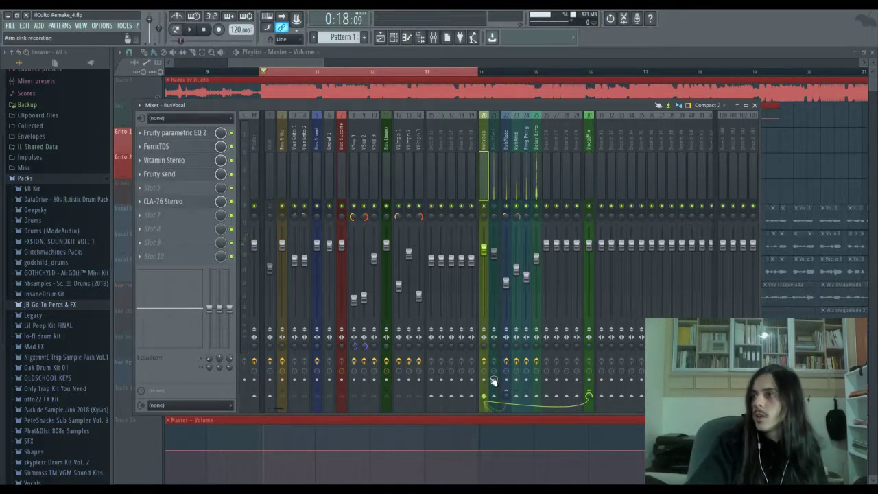
click(283, 146)
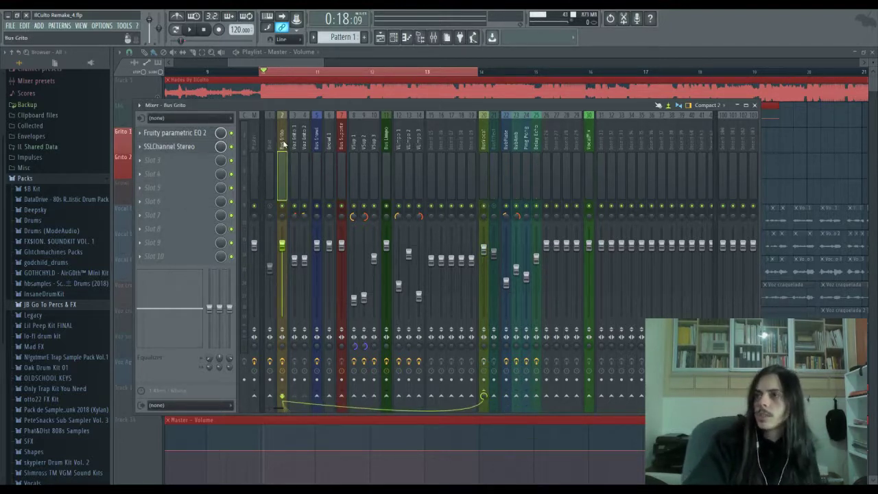
Step: Play the Grito section repeatedly, comparing Bus Grito with SSLChannel Stereo bypassed and enabled, and stop playback
key(space)
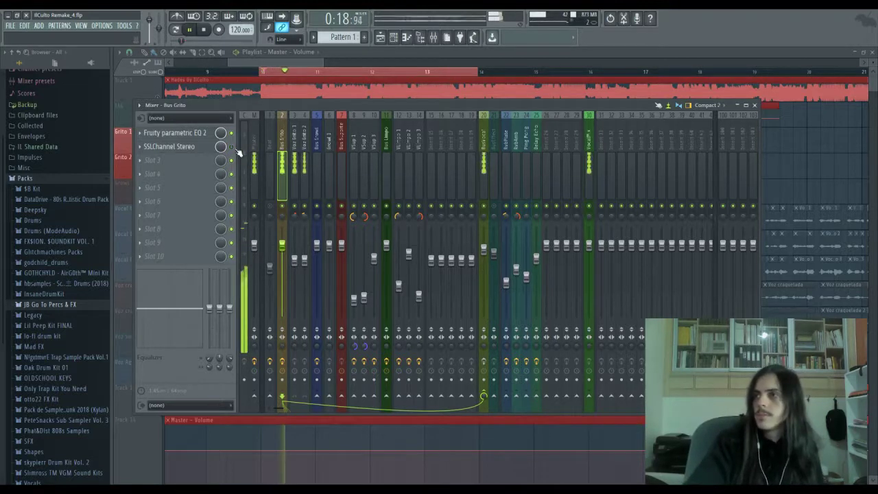
click(232, 146)
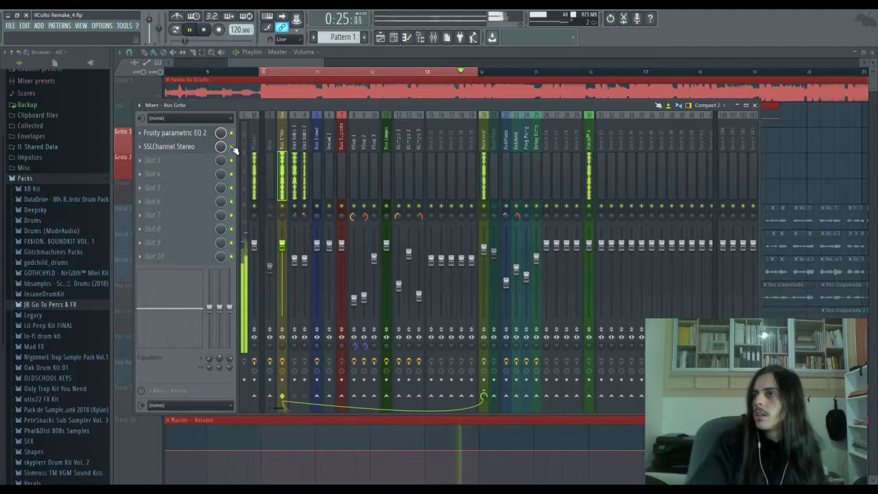
key(space)
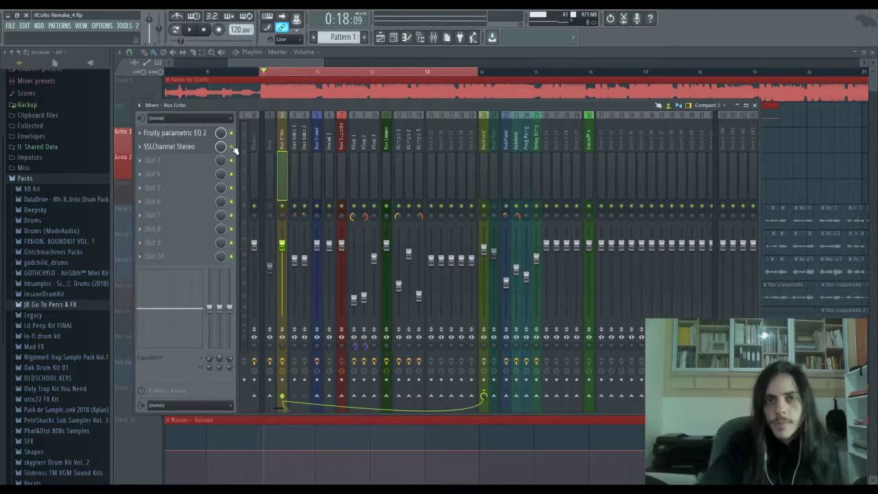
key(space)
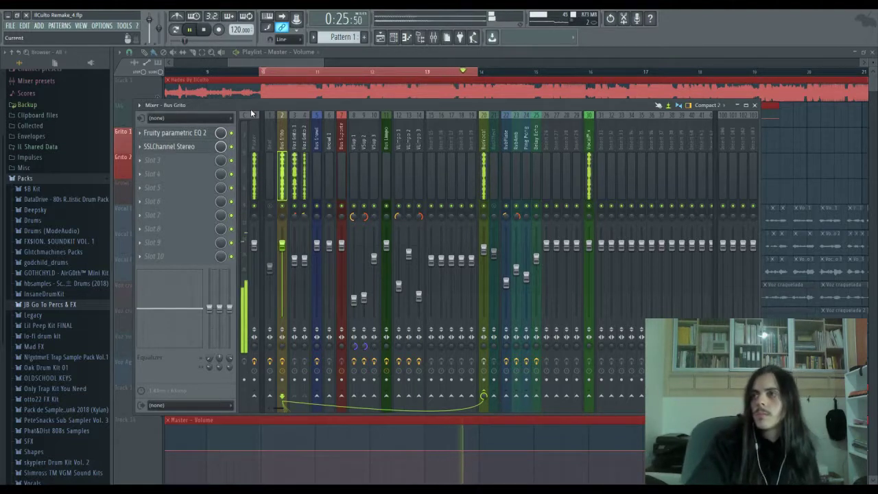
key(space)
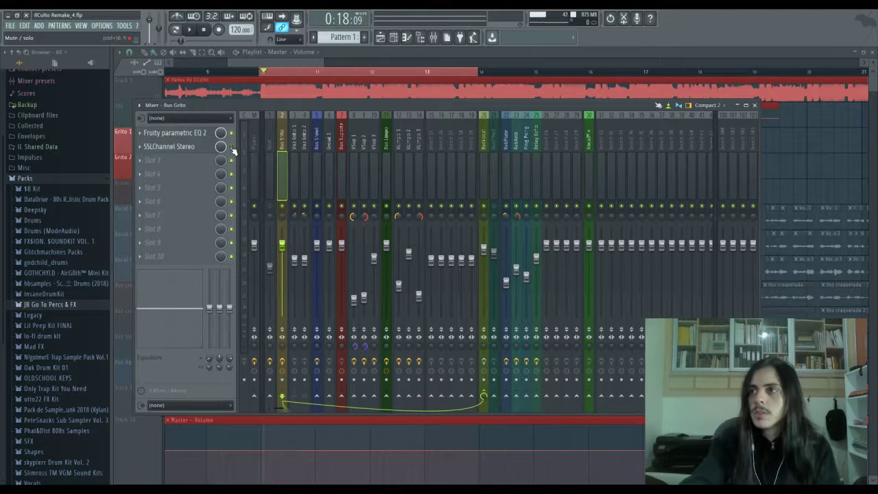
key(space)
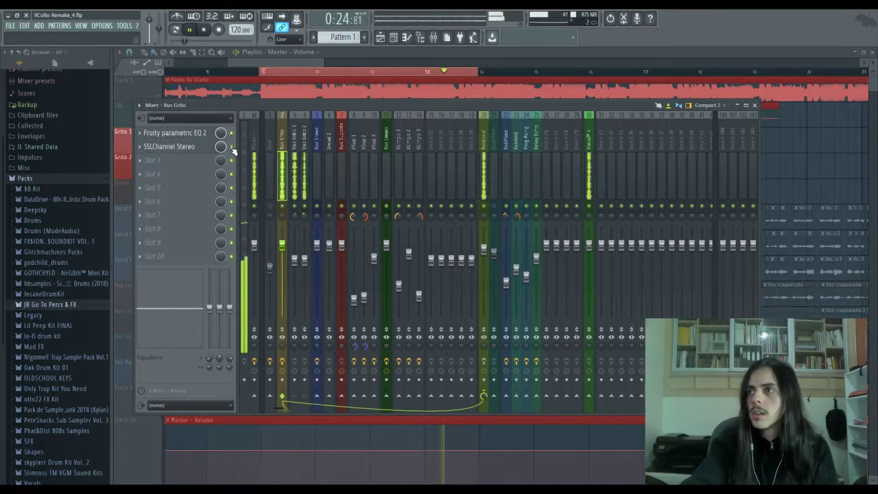
key(space)
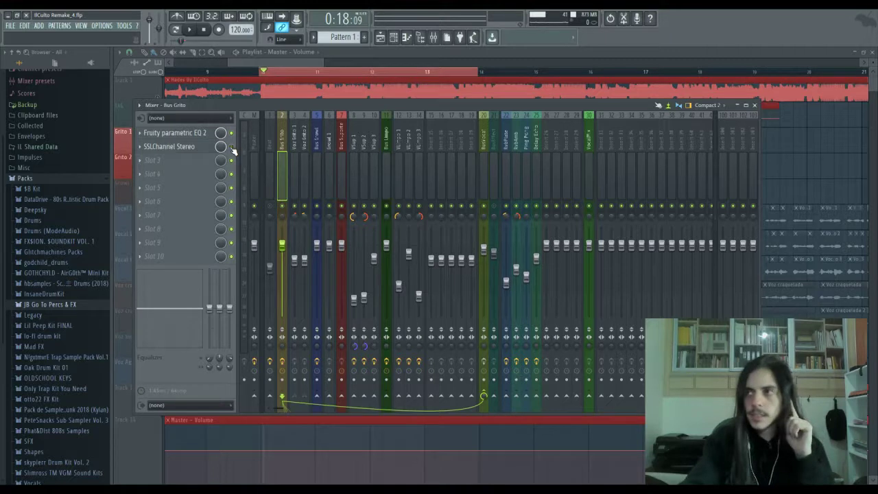
key(space)
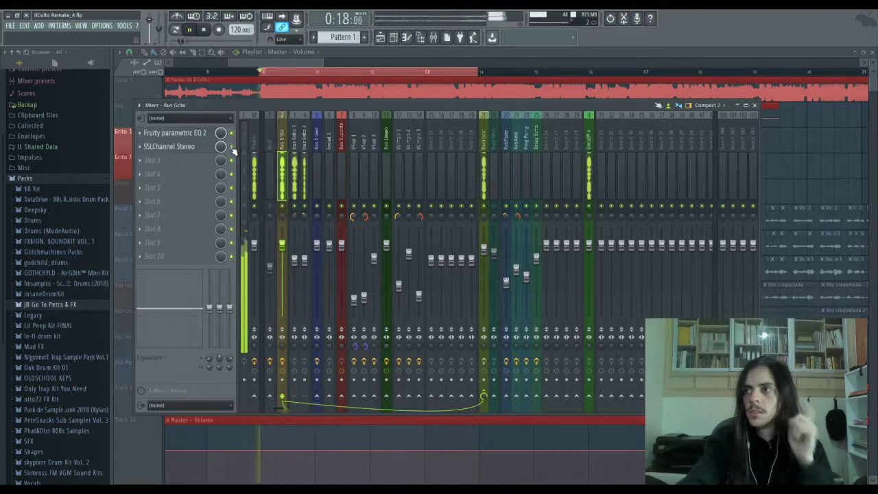
key(space)
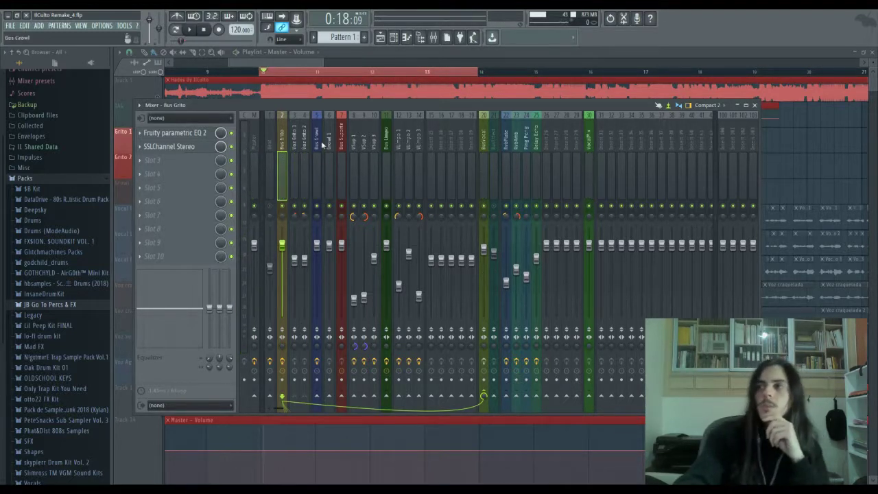
Step: Select Bus Growl in the mixer and solo the Growl 1 track in the playlist
click(318, 146)
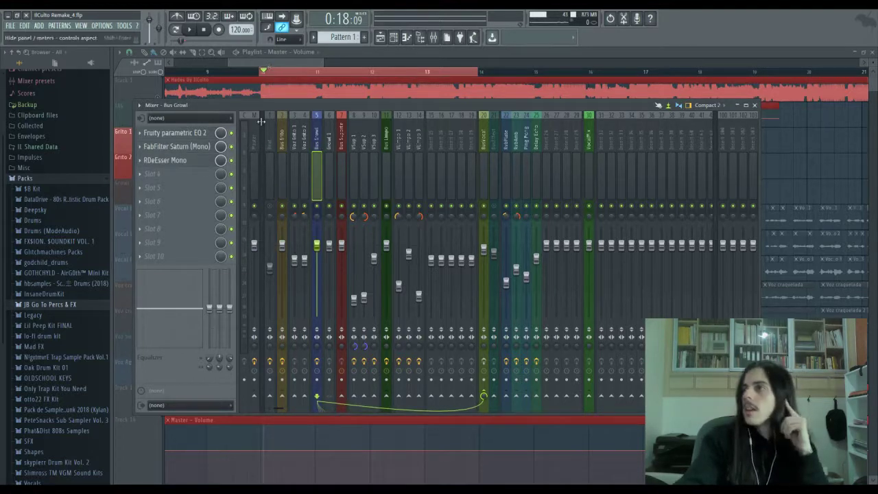
key(F9)
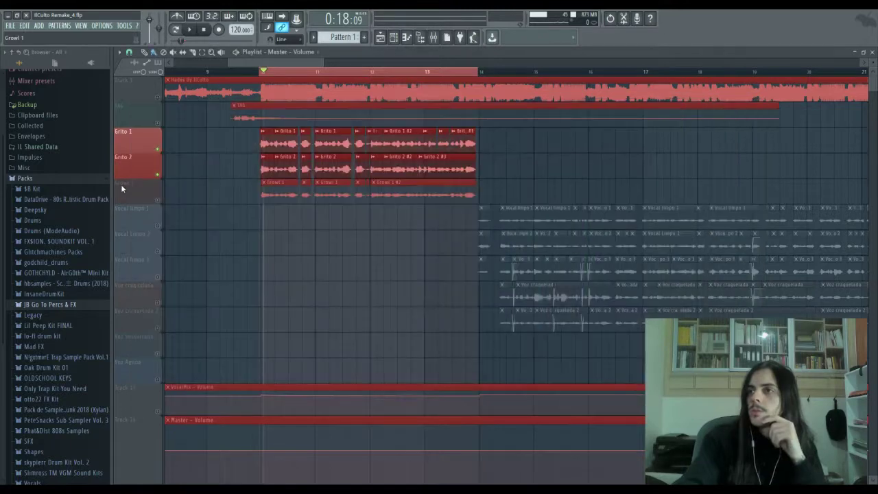
right_click(158, 200)
Step: Audition Growl 1 through Bus Growl, comparing its EQ, FabFilter Saturn and RDeEsser effects bypassed and enabled, and stop playback
key(space)
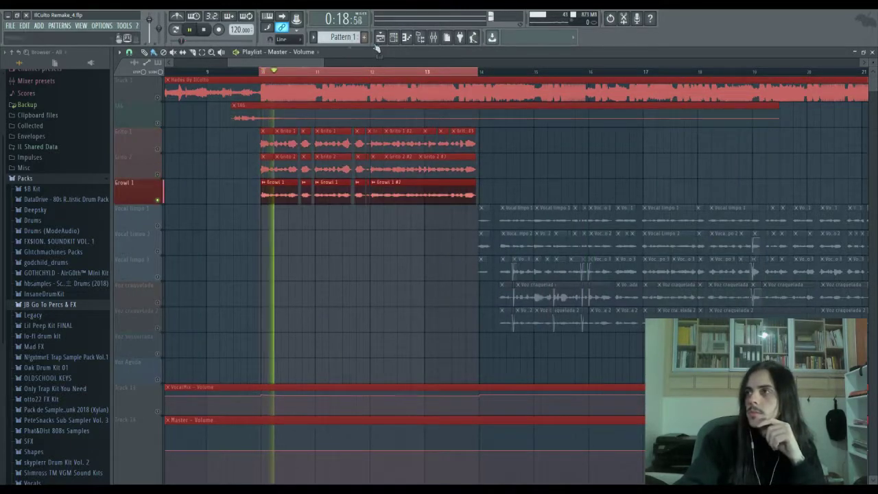
key(F9)
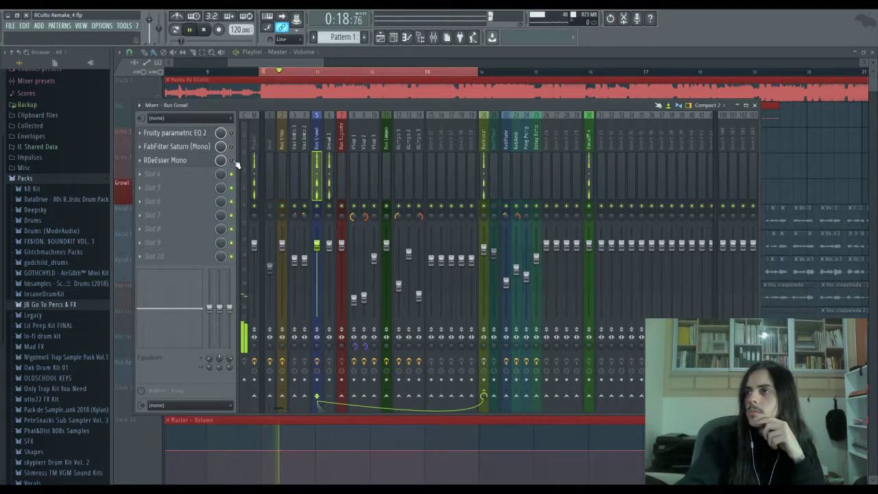
key(space)
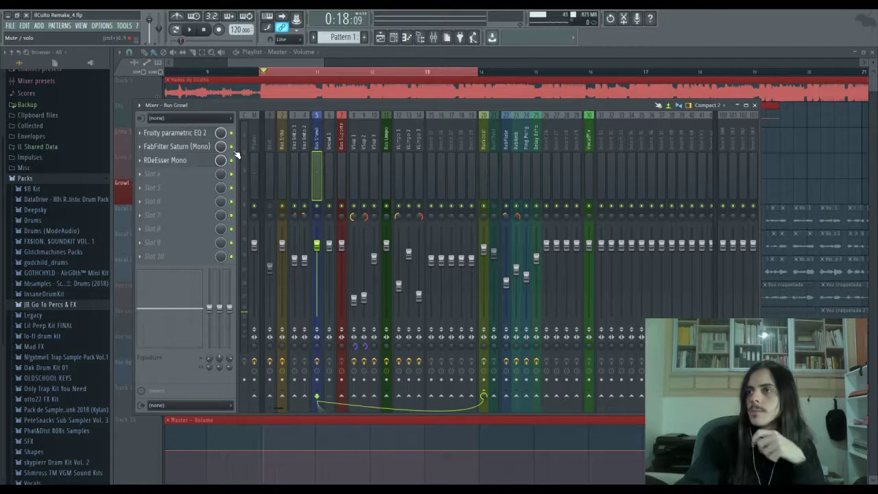
key(space)
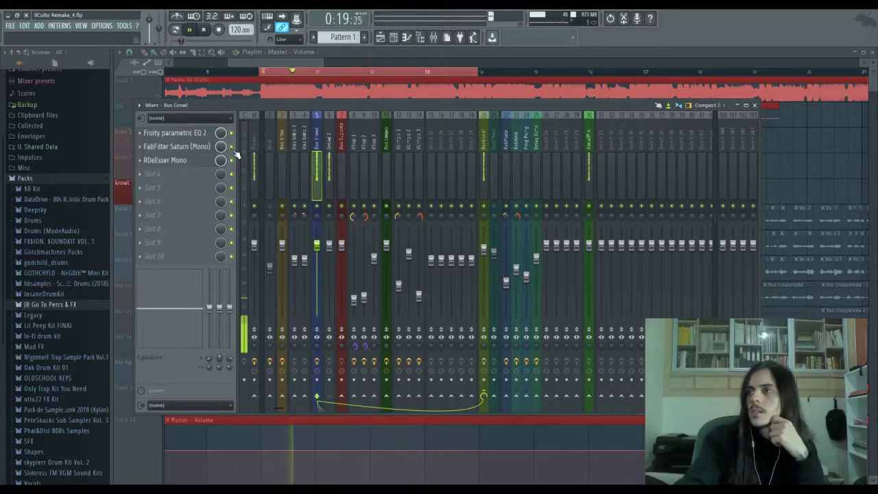
key(space)
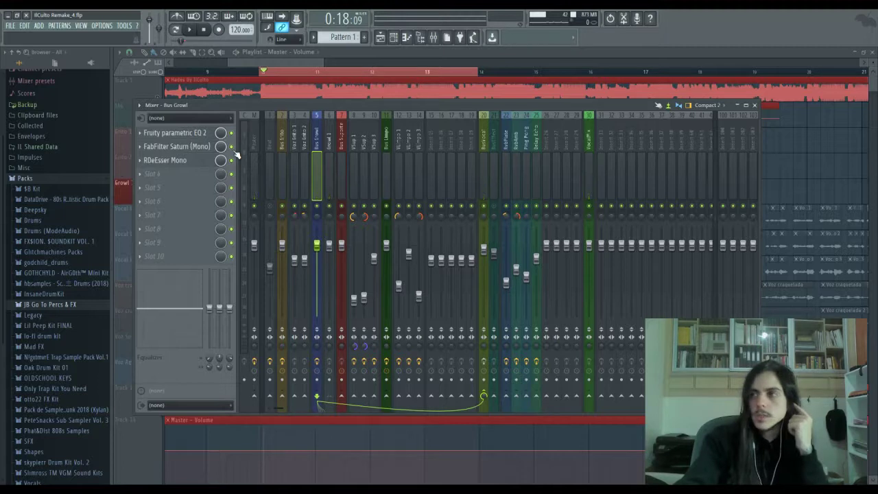
key(space)
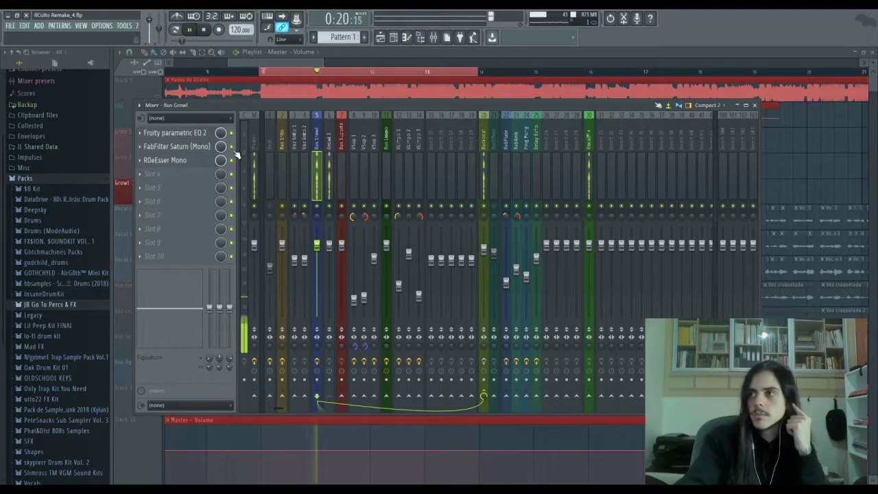
key(space)
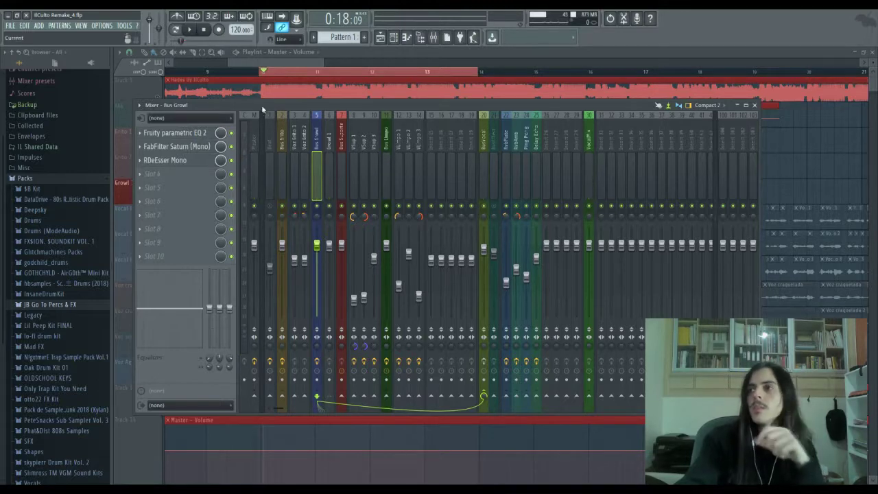
Step: Examine the Gentle Saturation and Warm Tape bands of FabFilter Saturn on Bus Growl with a brief playback, and close the plugin
click(175, 146)
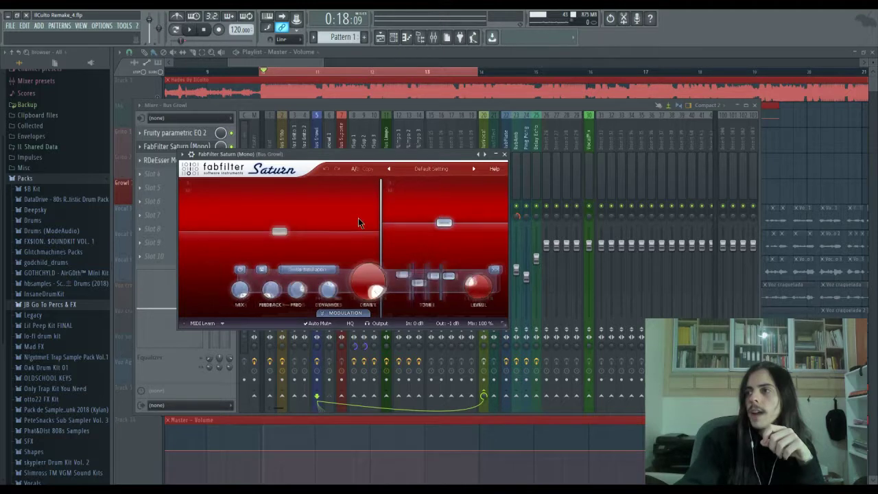
click(390, 216)
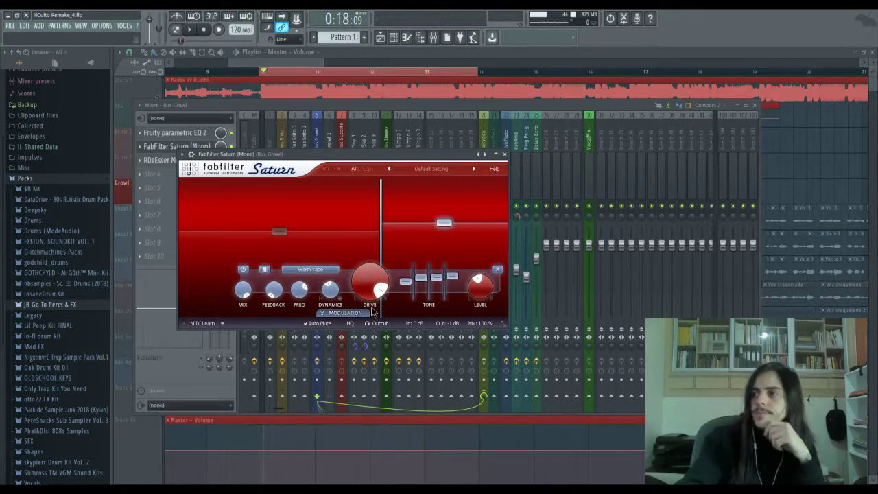
click(355, 235)
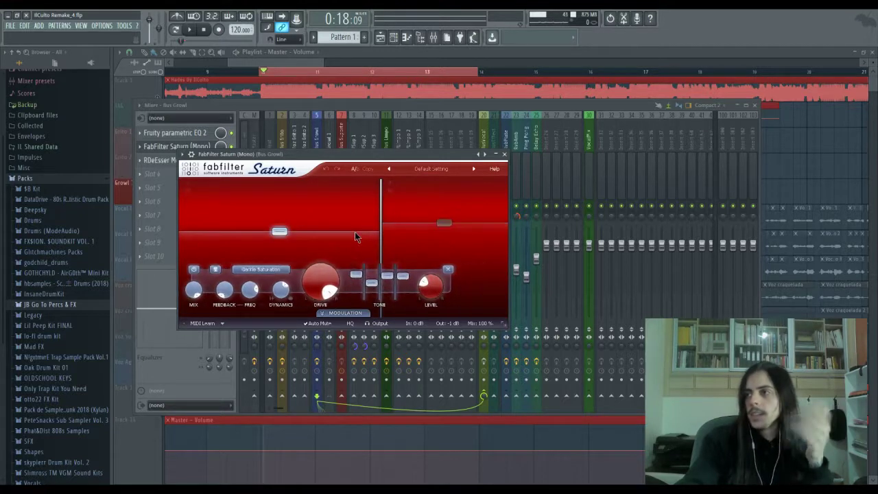
click(405, 221)
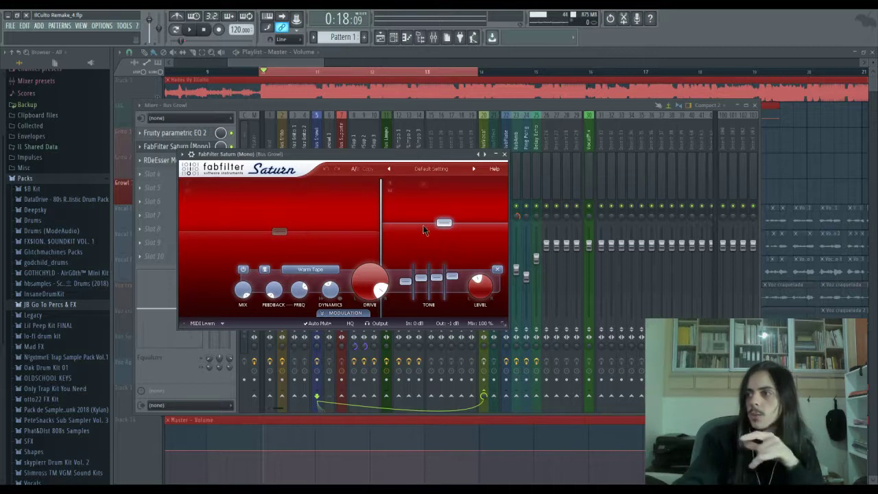
click(331, 205)
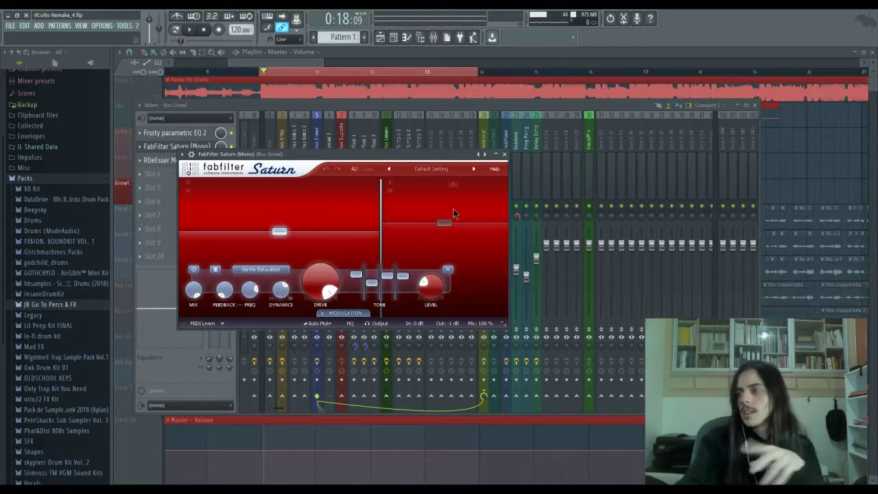
key(space)
key(space)
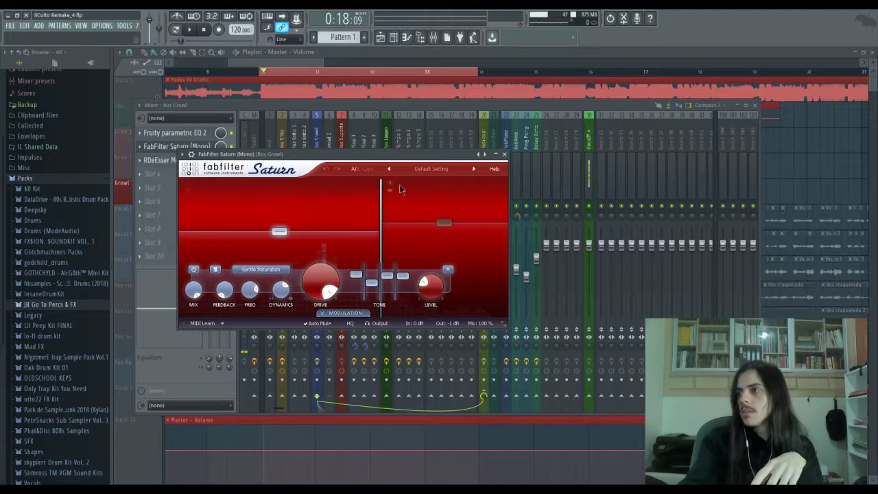
click(504, 156)
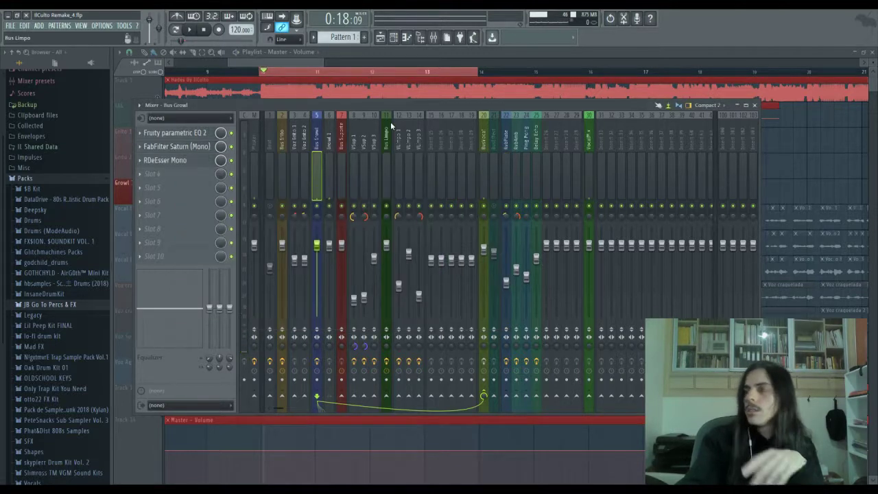
Step: Check the Growl 1 mixer channel's effect slots and routing to Bus Growl, and return to the playlist
click(331, 160)
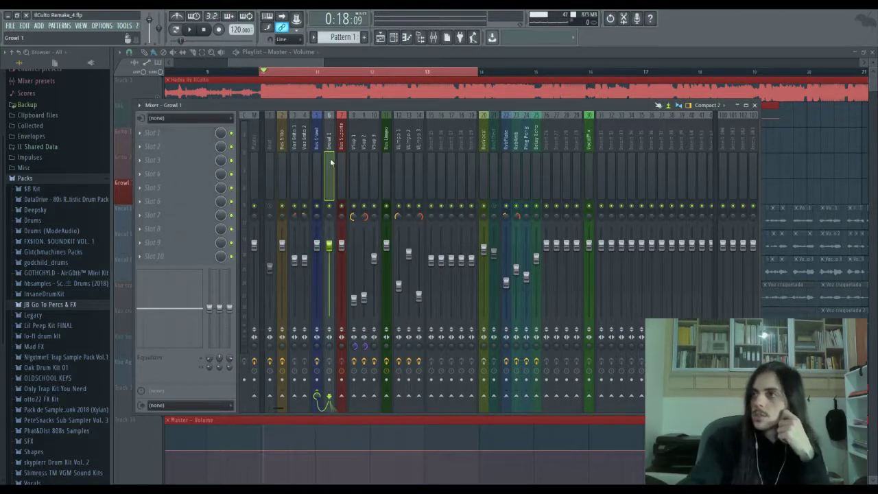
click(294, 64)
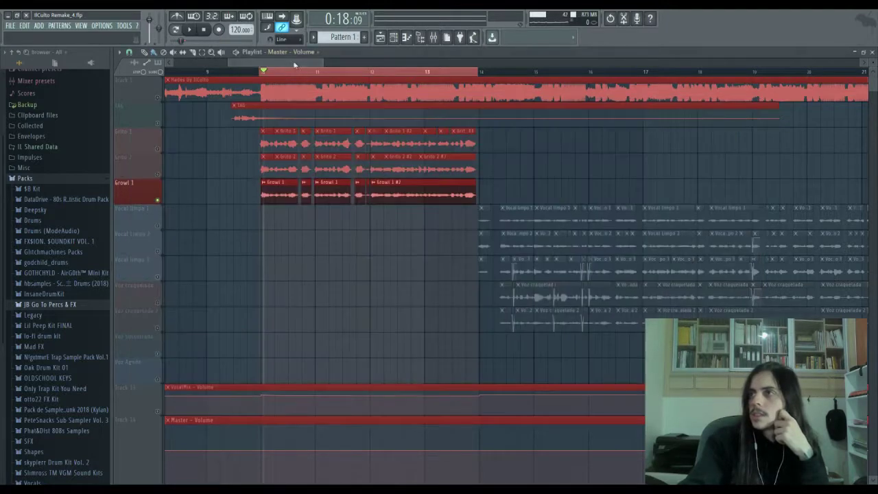
Step: Unmute Grito 1 and Grito 2 alongside Growl 1, audition them briefly from bar 10, and bring up the mixer with playback stopped
click(157, 175)
key(space)
click(259, 72)
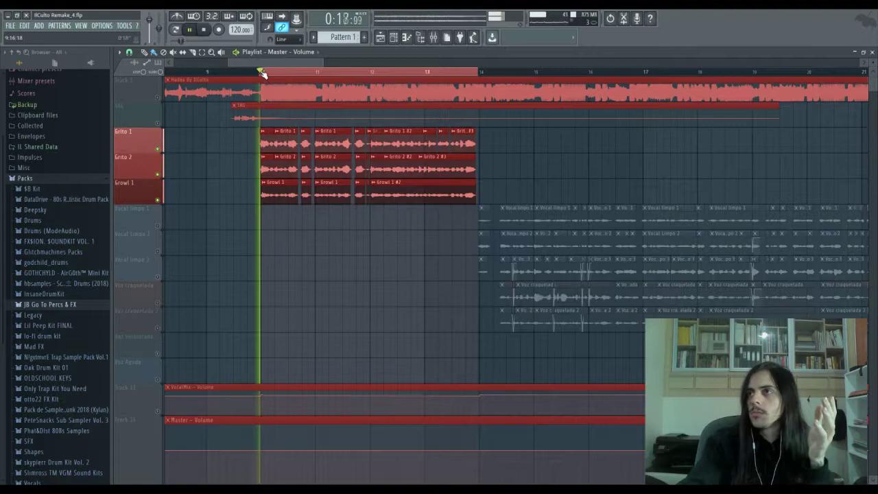
click(433, 38)
key(space)
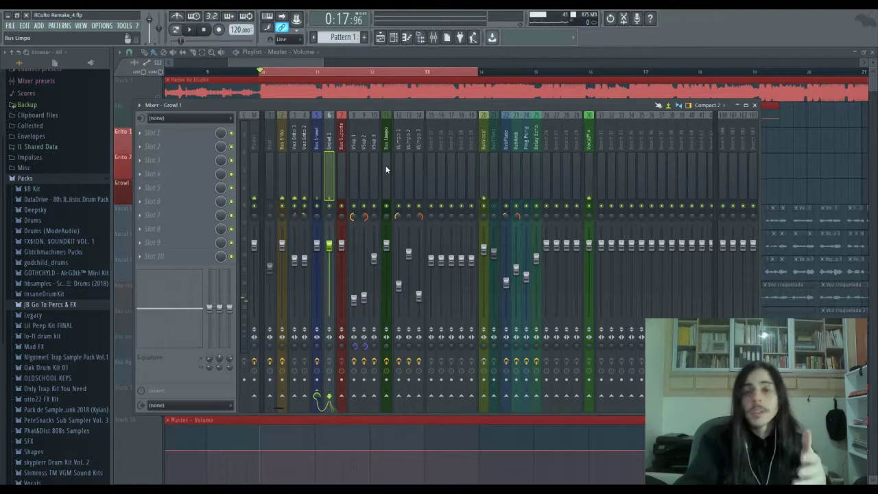
Step: Select BusVocal in the mixer and check the settings of its Fruity parametric EQ 2 and FerricTDS plugins
click(484, 150)
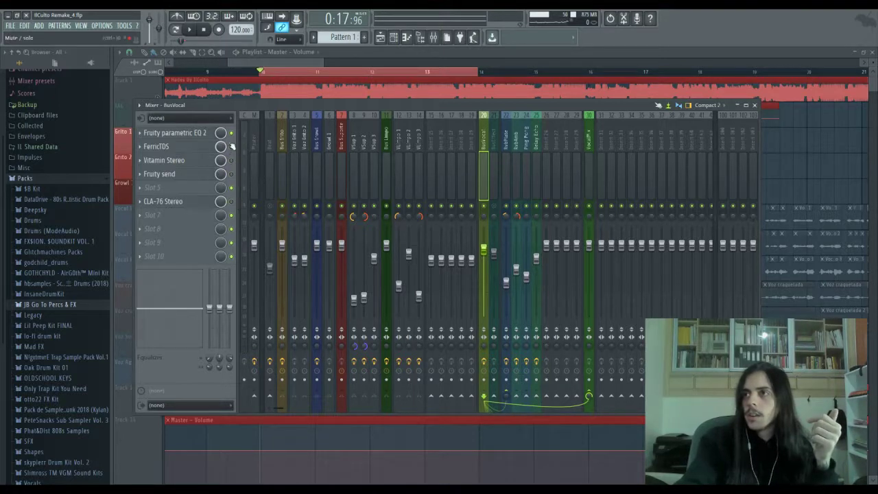
click(197, 132)
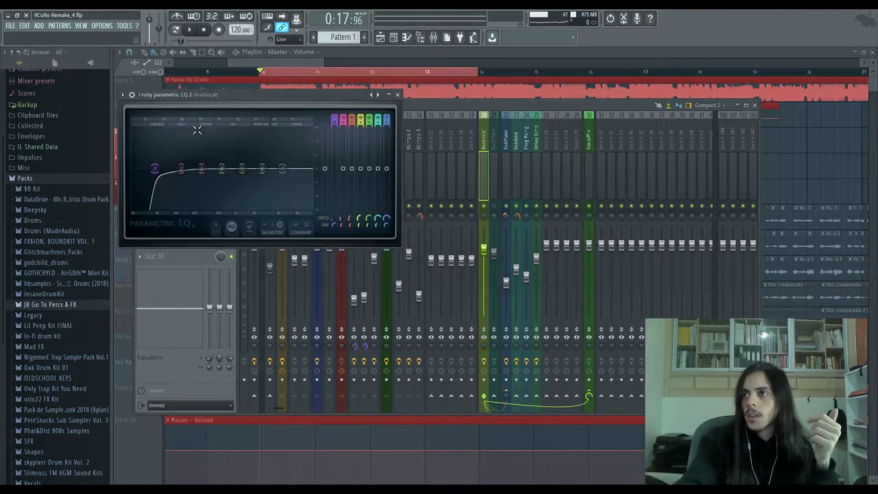
click(396, 94)
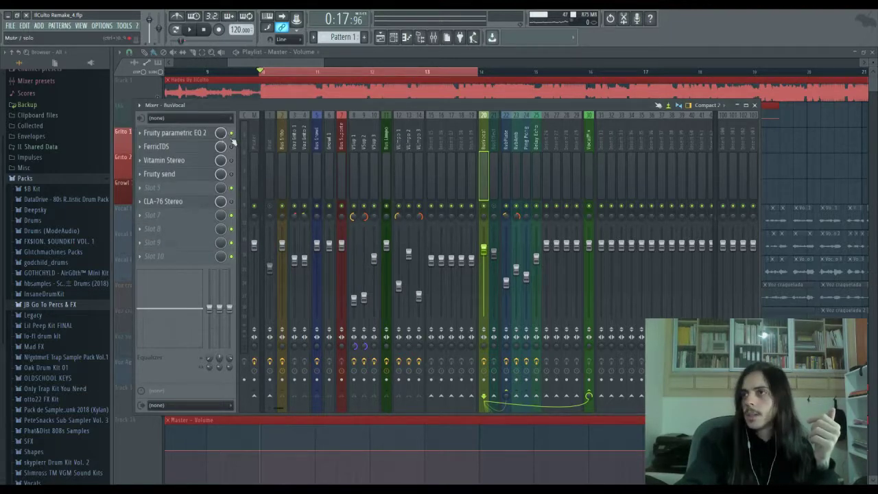
click(204, 146)
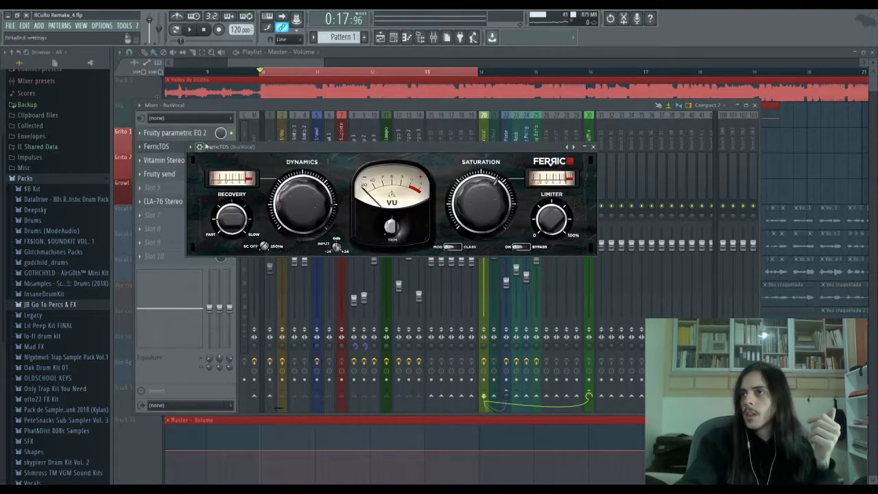
click(222, 107)
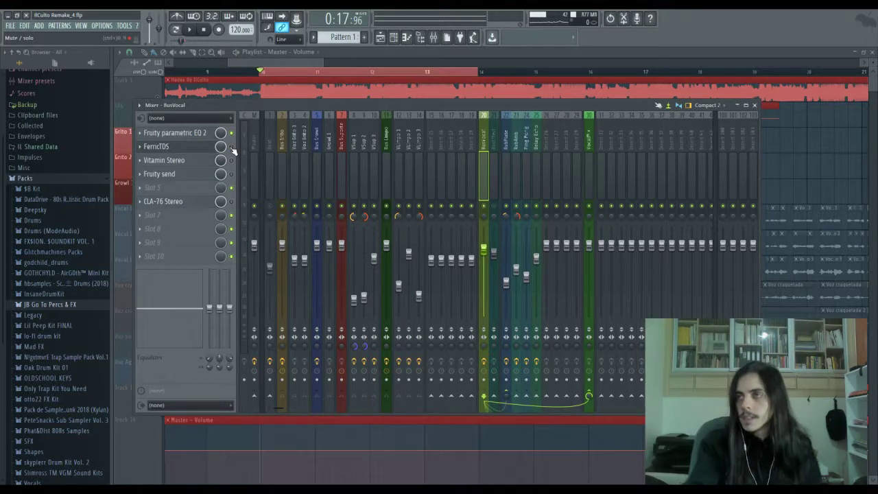
Step: Audition the Grito and Growl layers with BusVocal's FerricTDS, Vitamin Stereo, Fruity send and CLA-76 bypassed, and replay with them enabled
key(space)
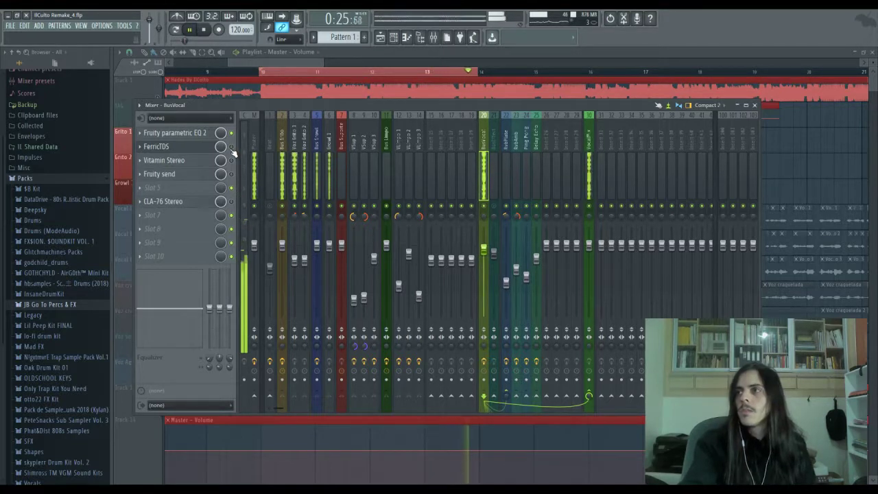
key(space)
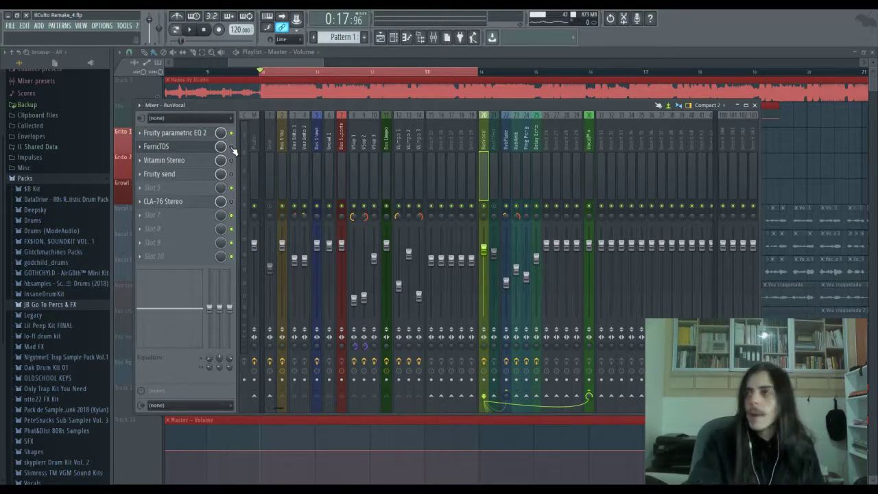
key(space)
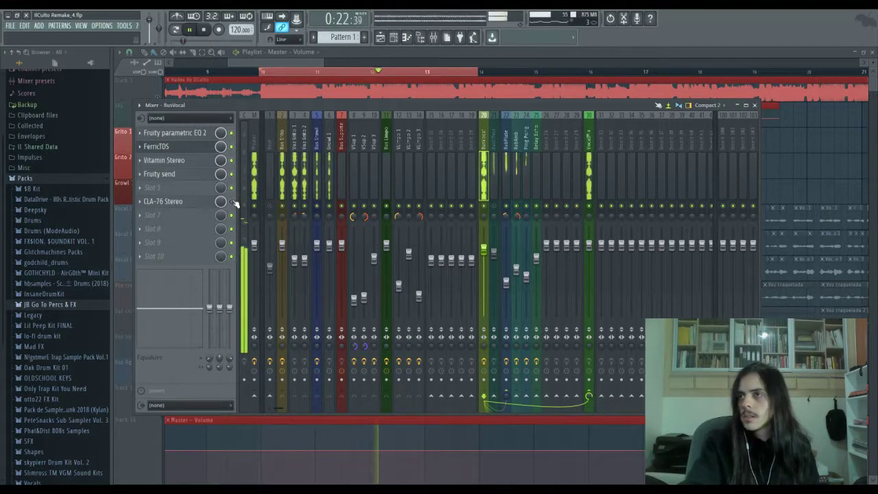
Step: Examine the Vitamin Stereo and FerricTDS settings on BusVocal, stopping playback, and close both plugins
click(204, 159)
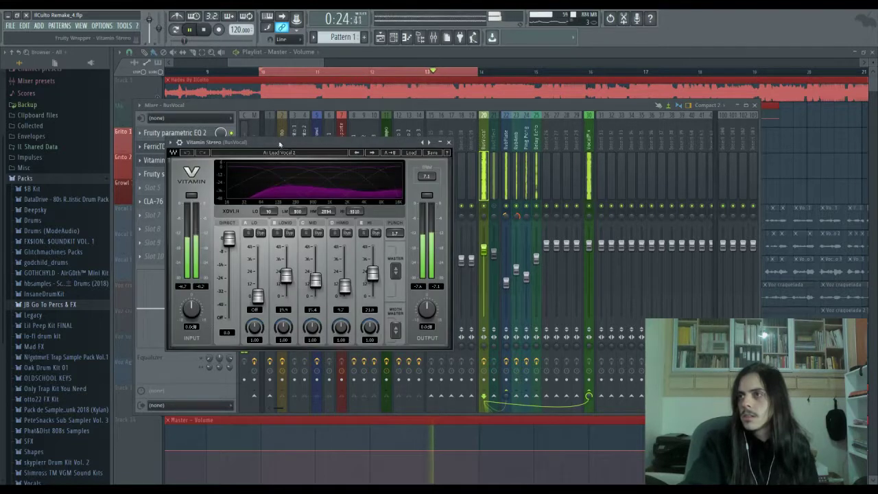
key(space)
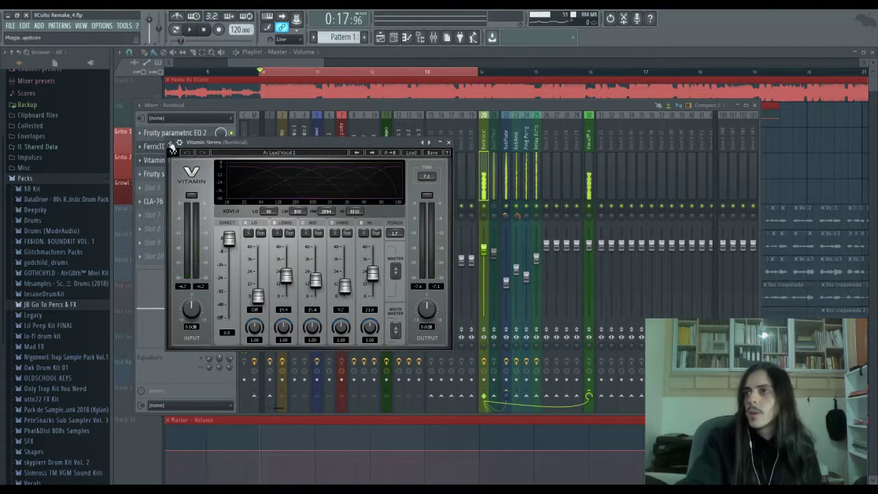
click(155, 146)
drag(283, 149, 281, 122)
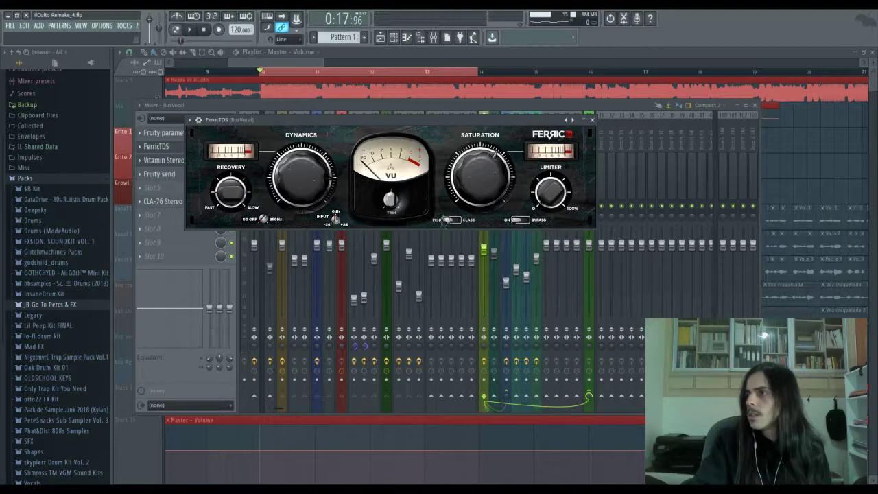
click(591, 119)
drag(258, 146, 327, 143)
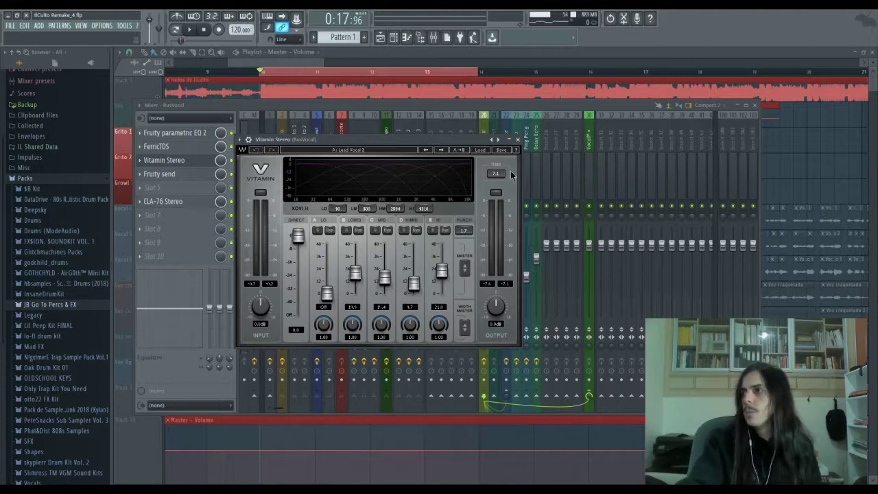
click(517, 139)
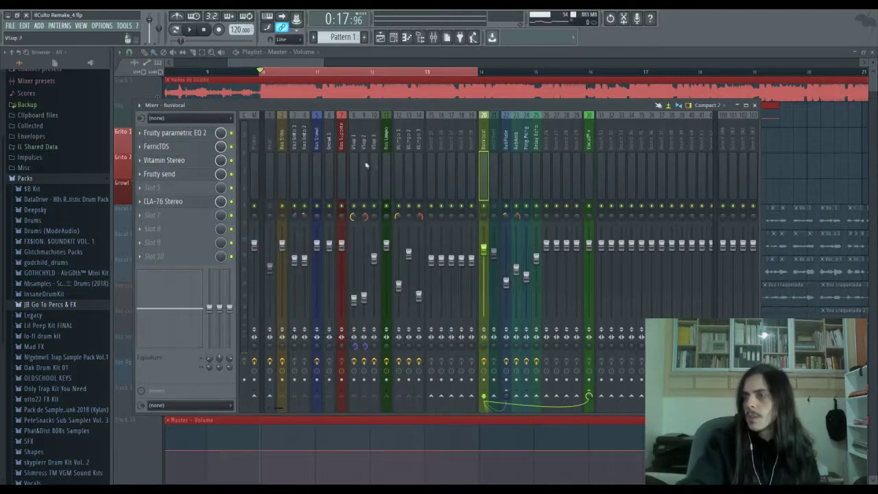
Step: Examine the CLA-76 Stereo compressor's input, output, attack, release and ratio settings on BusVocal, and close the plugin
click(175, 201)
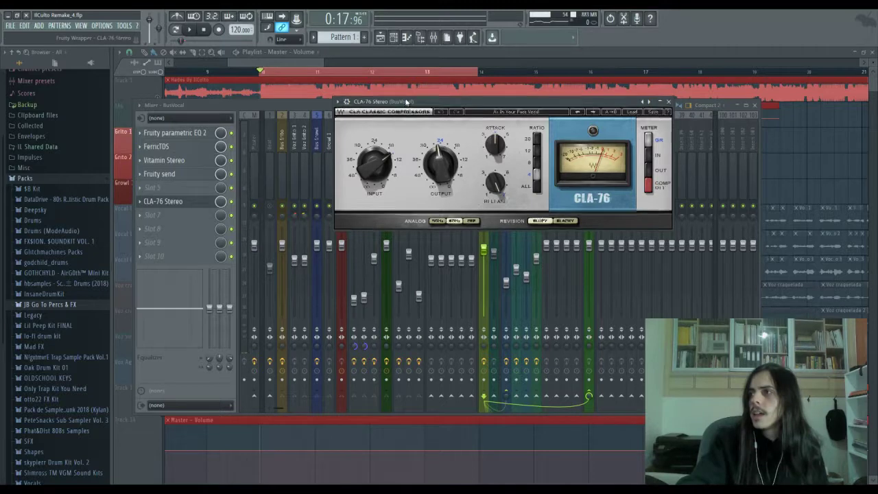
drag(439, 101, 373, 107)
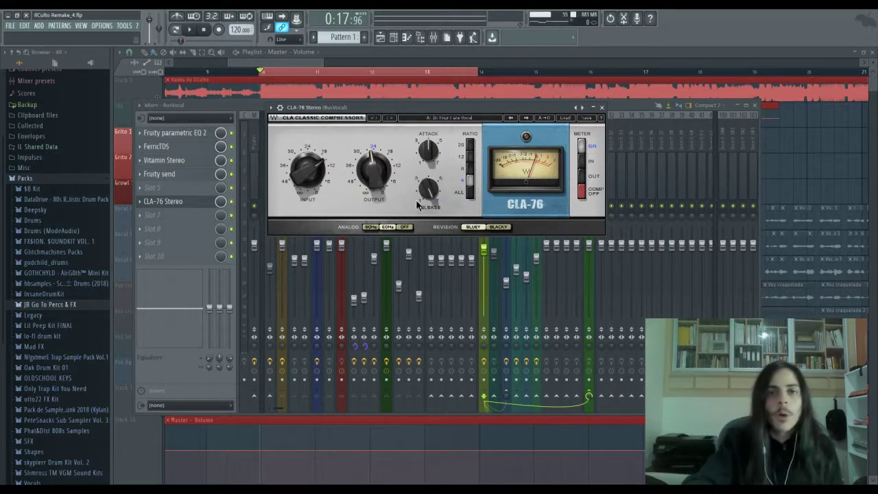
click(601, 108)
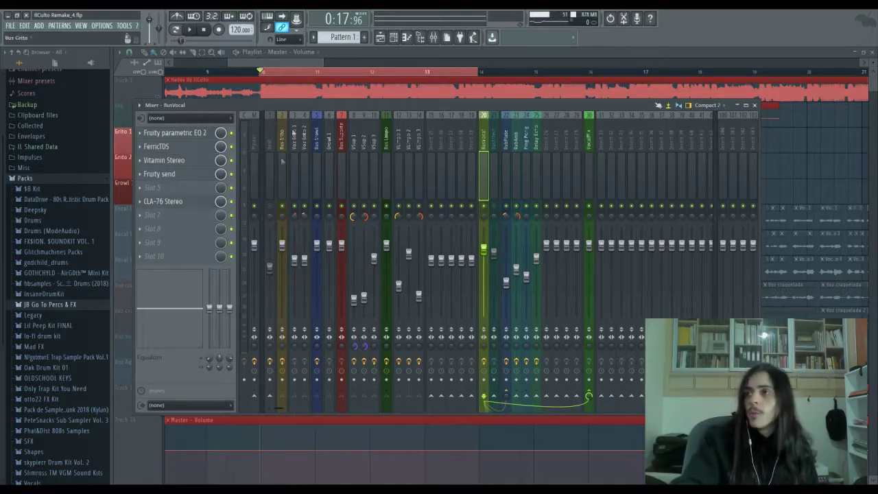
Step: Review the mixer routing and effect chains from Voz Grito 1 through Bus Grito, Bus Growl and Bus Suporte to BusVocal
click(312, 61)
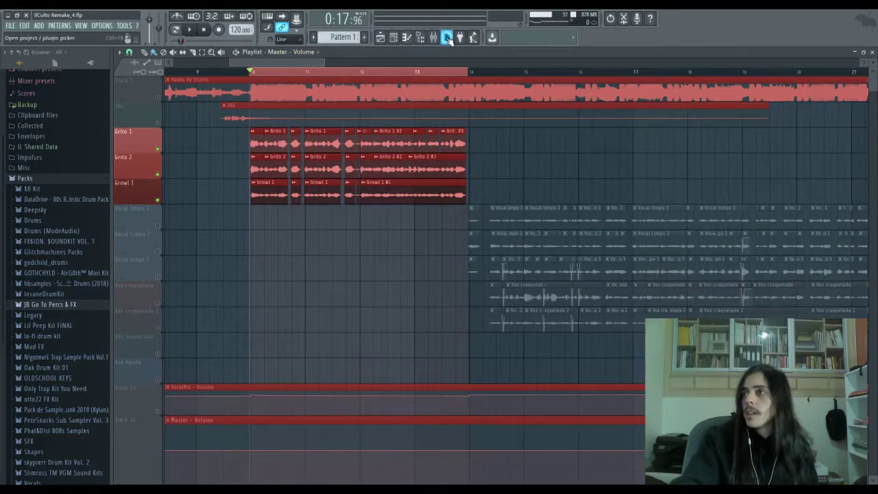
click(448, 39)
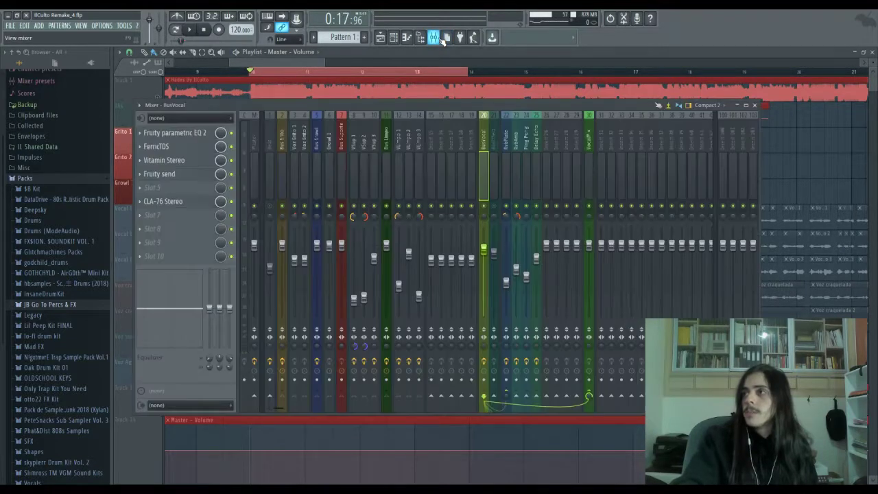
click(296, 147)
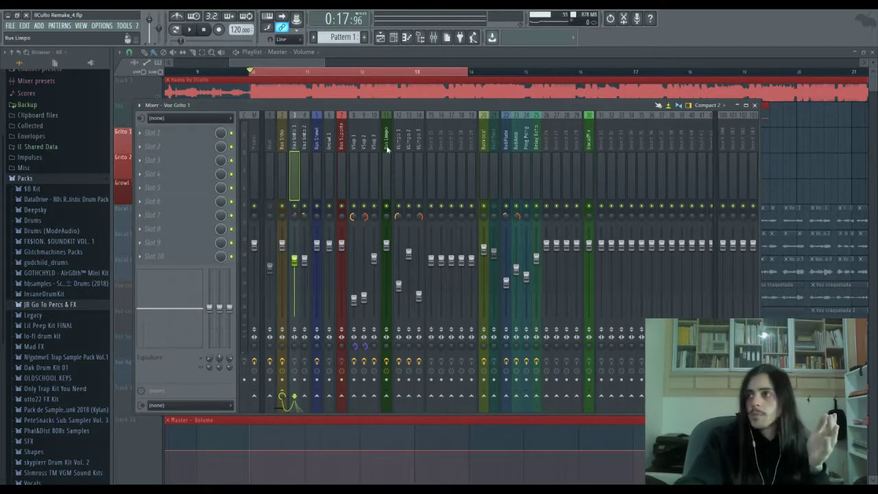
click(282, 144)
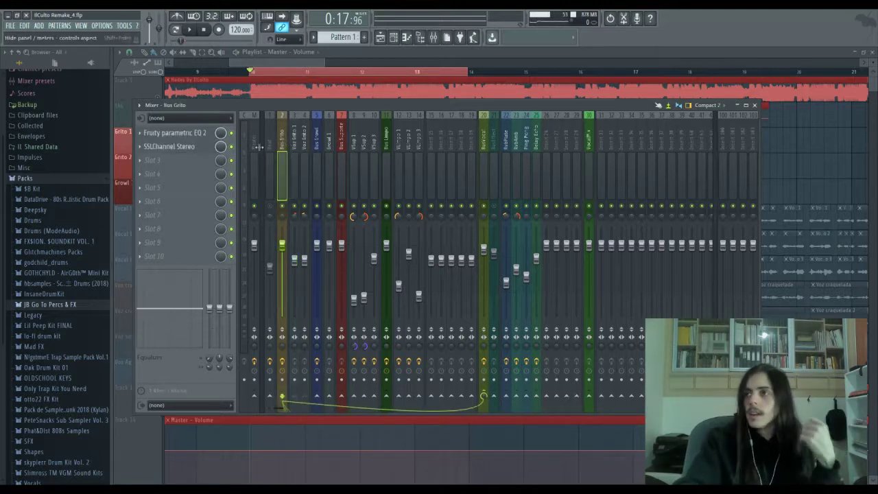
click(321, 143)
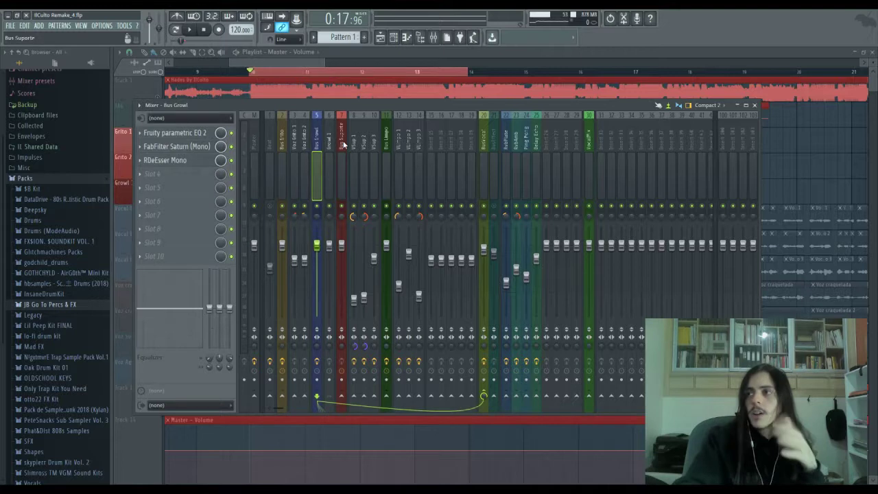
click(342, 144)
click(280, 140)
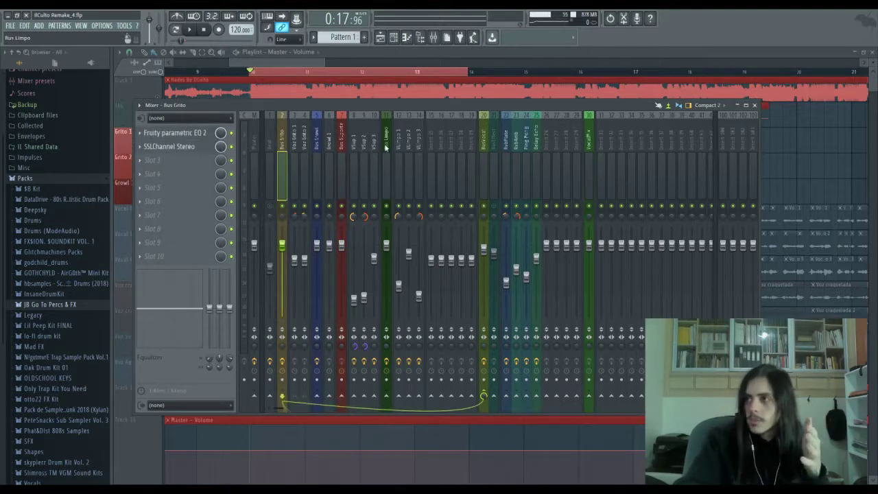
click(484, 145)
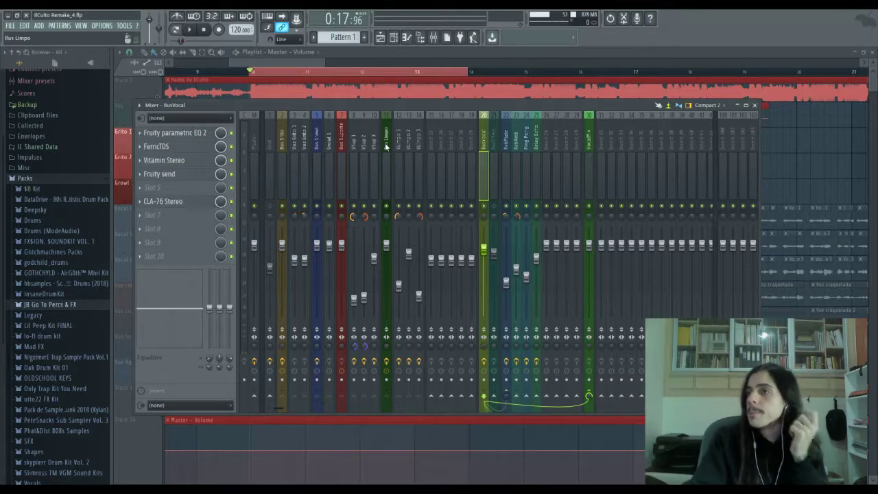
click(292, 144)
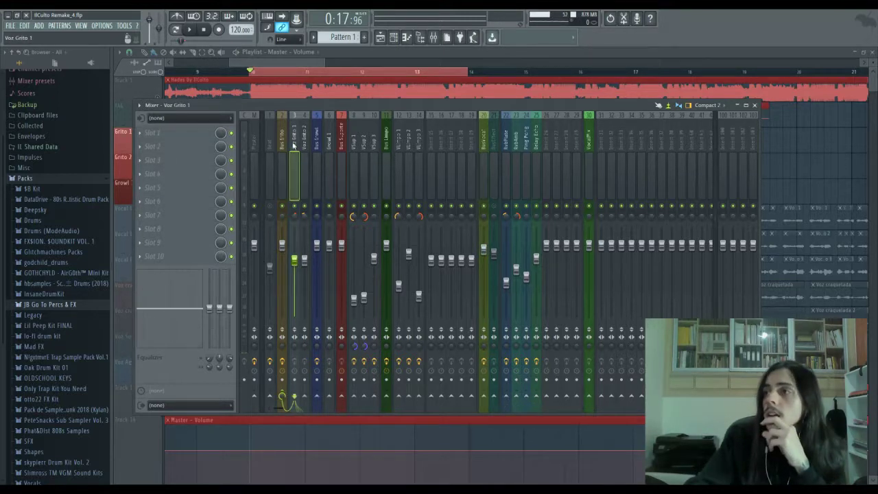
click(283, 144)
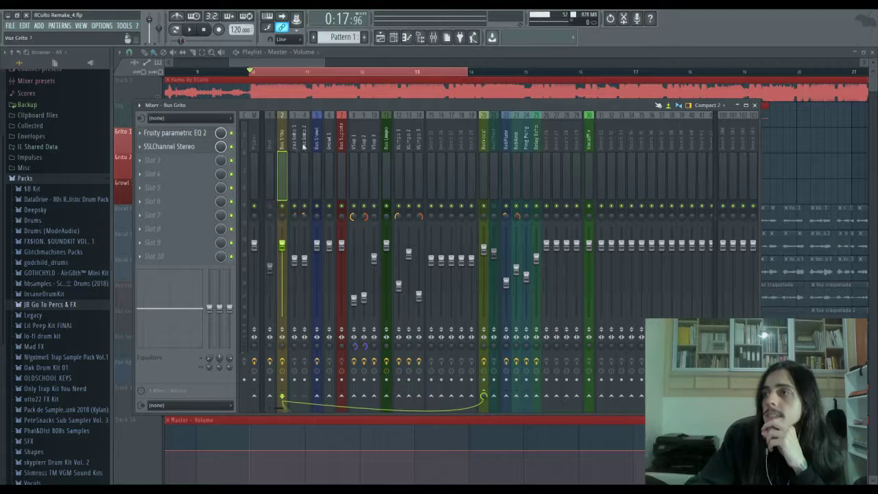
Step: Clear the playlist time selection, place the playhead just before bar 14, mute the Grito and Growl tracks, and unmute Vocal limpo 1, 2 and 3
drag(314, 65, 334, 65)
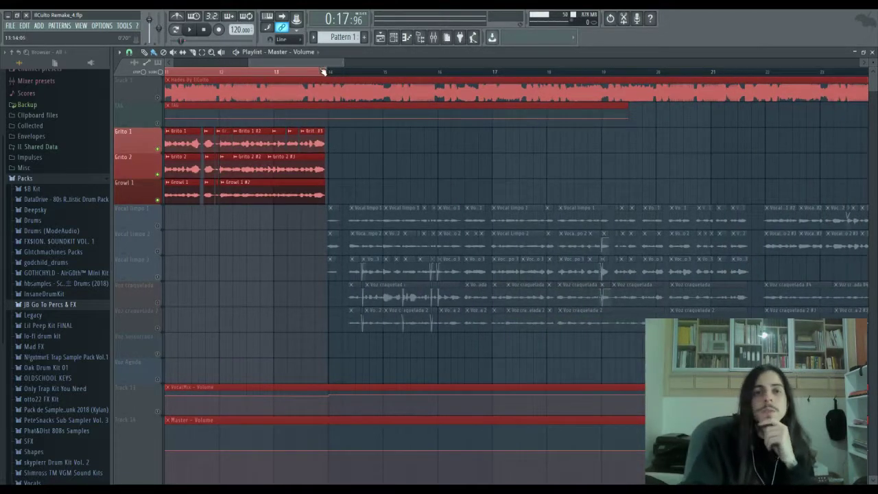
click(316, 73)
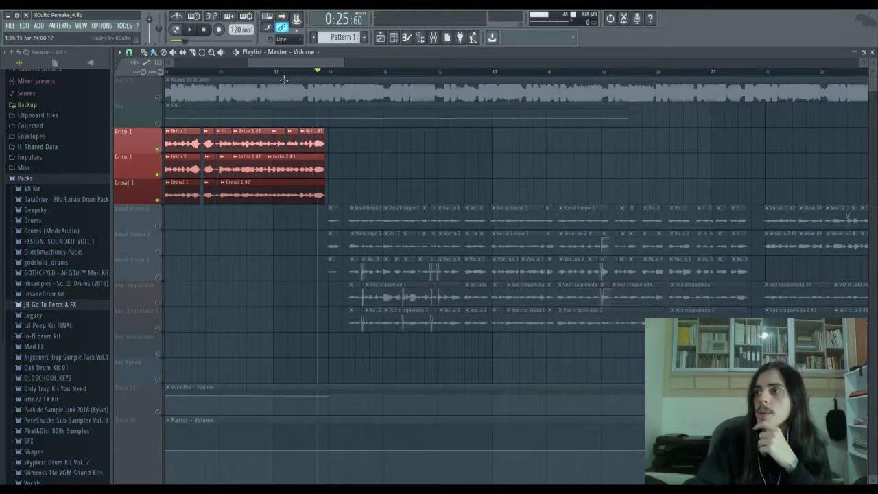
click(159, 146)
click(162, 174)
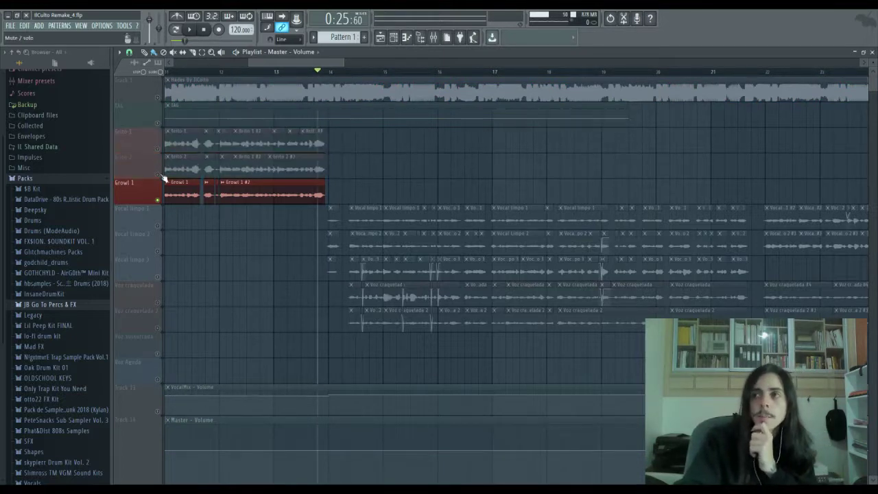
click(159, 196)
click(159, 226)
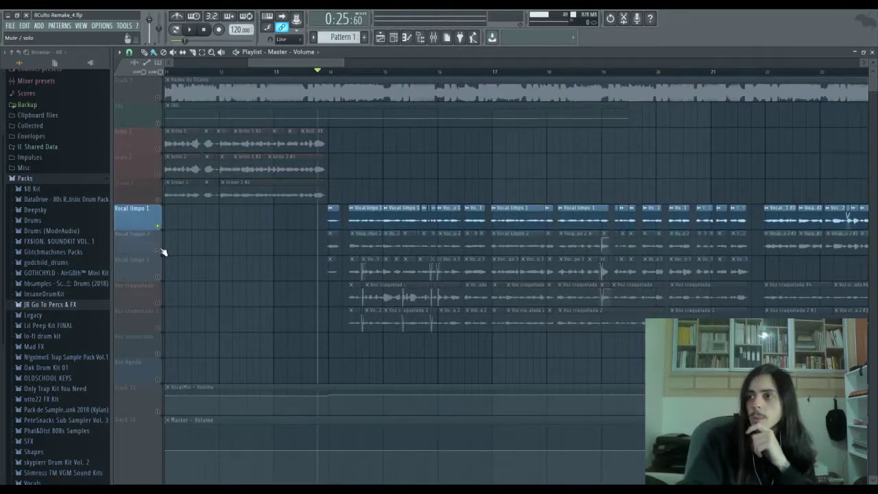
click(159, 251)
click(160, 276)
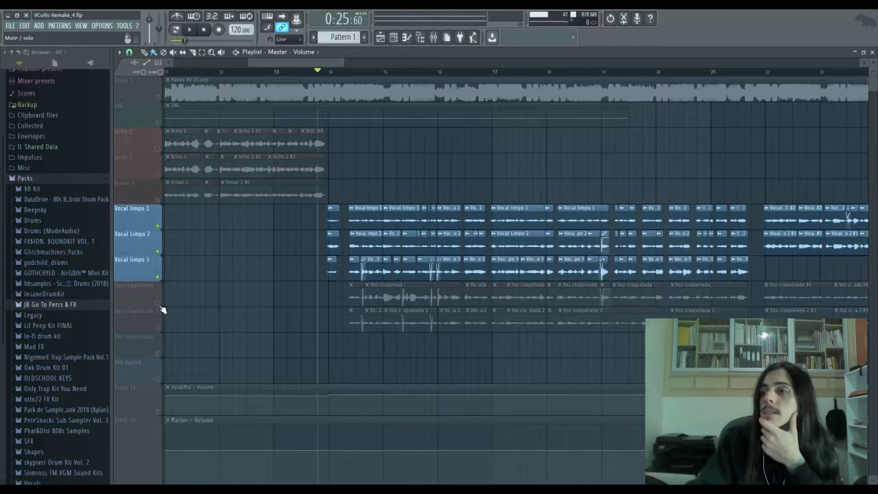
click(159, 302)
click(161, 303)
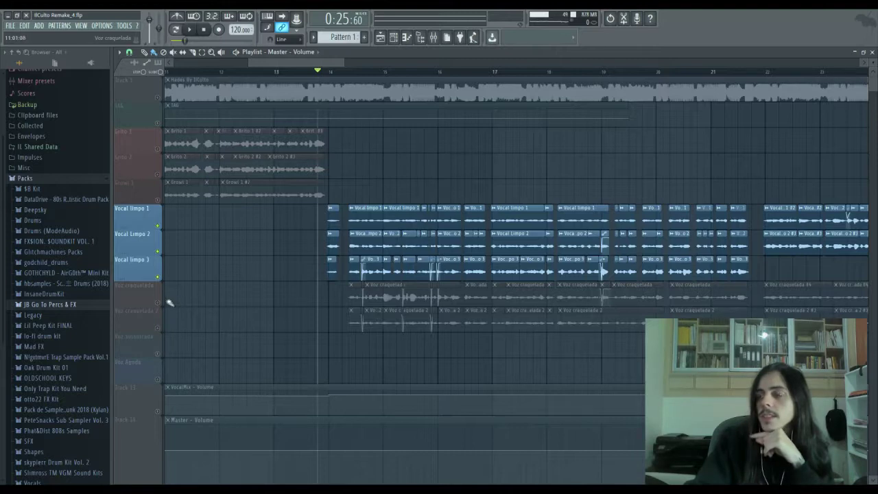
Step: Play the three Vocal limpo tracks from just before bar 14 and bring up the mixer during playback
key(space)
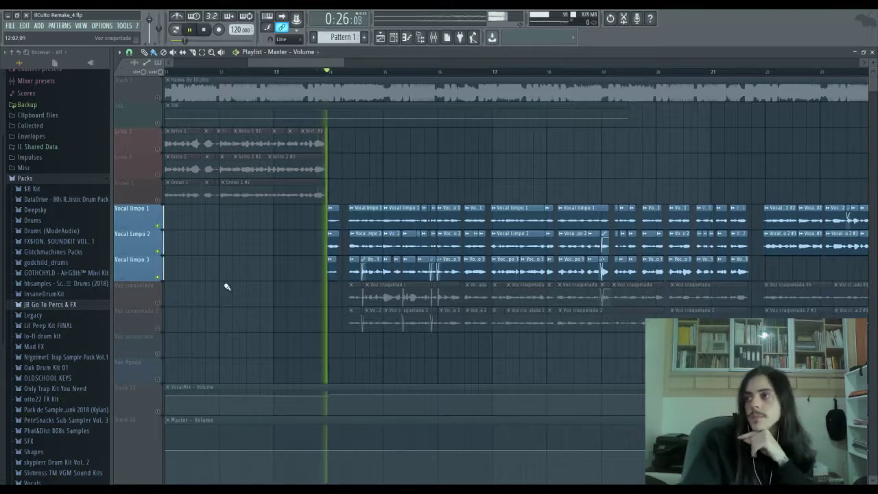
drag(332, 63, 353, 62)
click(437, 37)
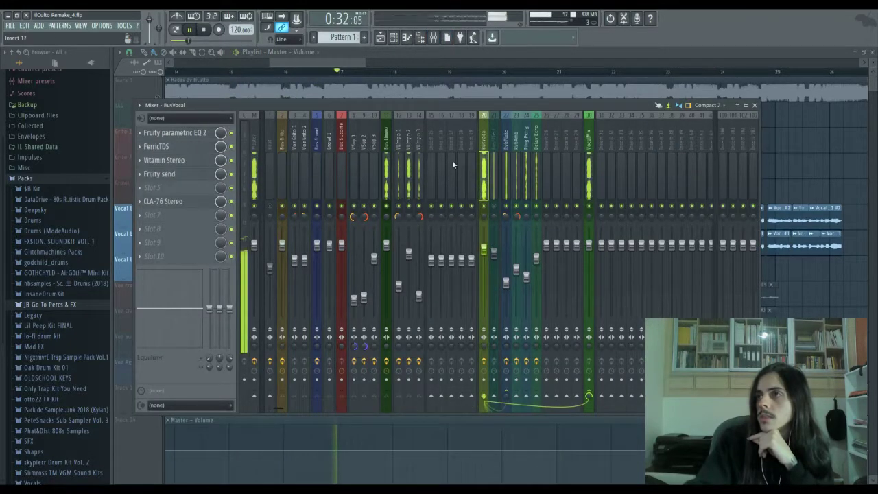
Step: Review the effect chains of the three Limpo mixer tracks and Bus Limpo, and close the mixer
click(416, 166)
click(409, 167)
click(399, 166)
click(388, 166)
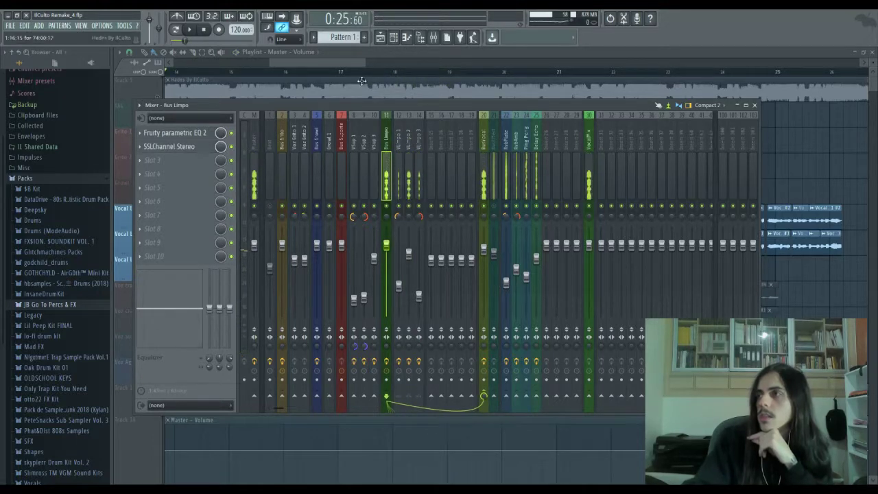
key(F9)
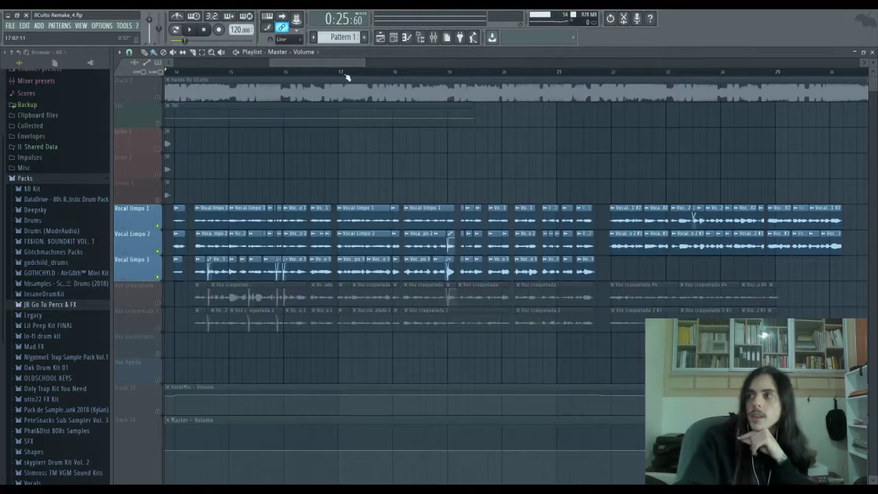
Step: Play from just before bar 14 while soloing Vocal limpo 1, Vocal Limpo 2 and Vocal limpo 3 in turn
right_click(159, 224)
key(space)
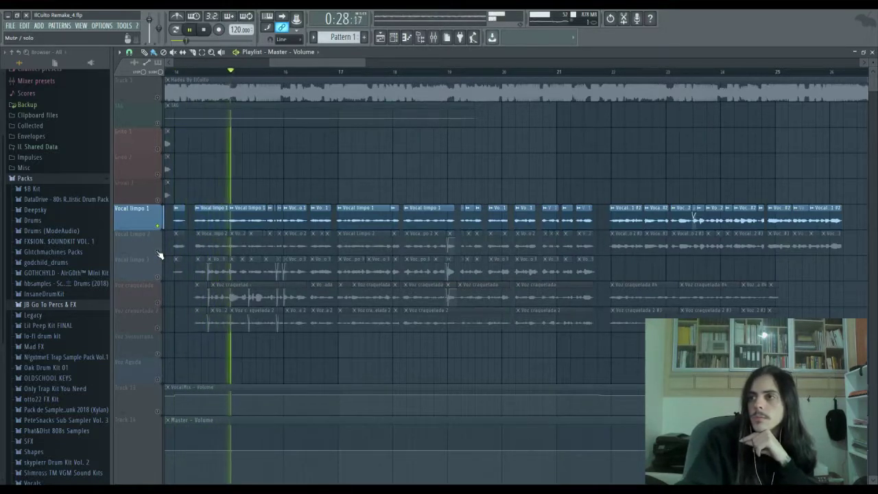
right_click(158, 253)
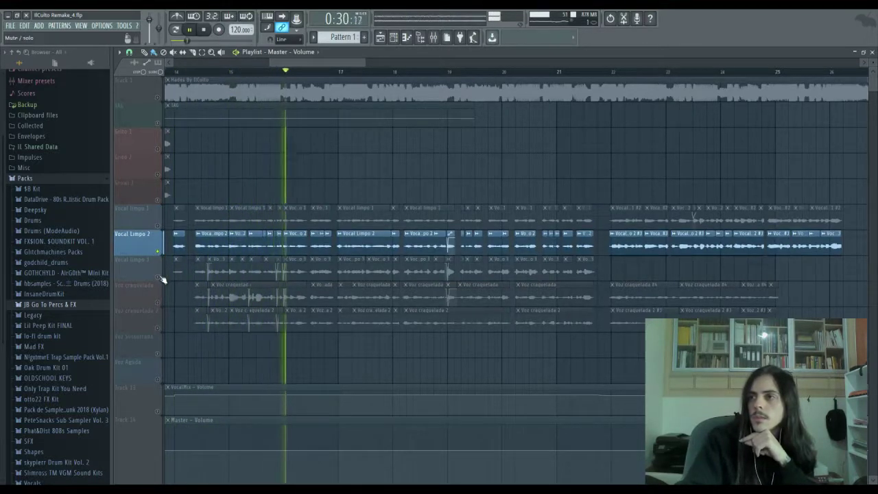
right_click(159, 277)
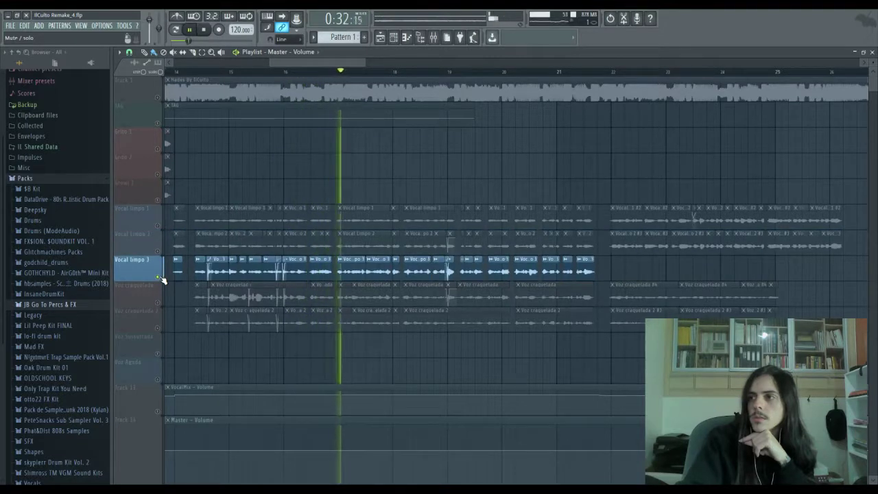
Step: Unmute Vocal Limpo 2 and Vocal limpo 1 alongside Vocal limpo 3, listen to them together, and stop playback
click(158, 253)
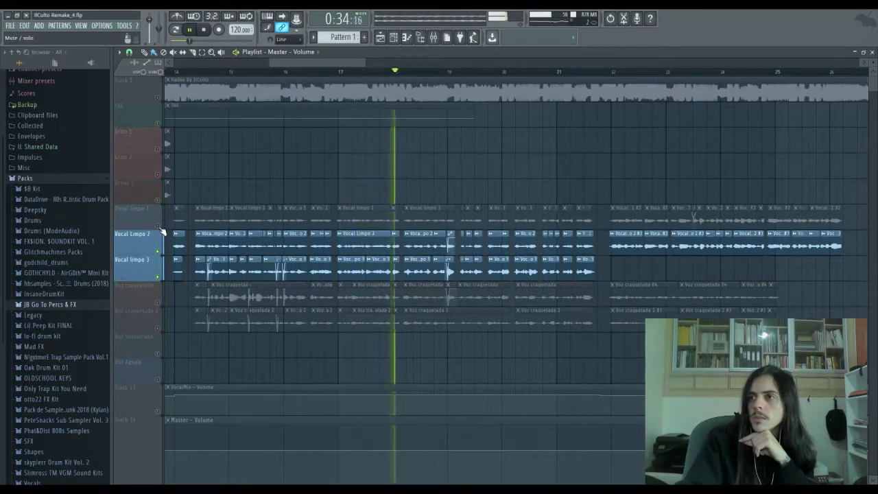
click(158, 226)
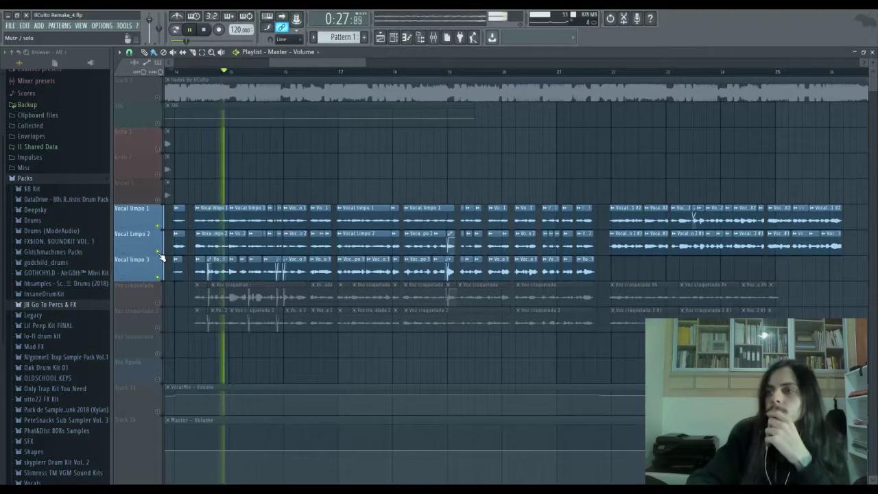
key(space)
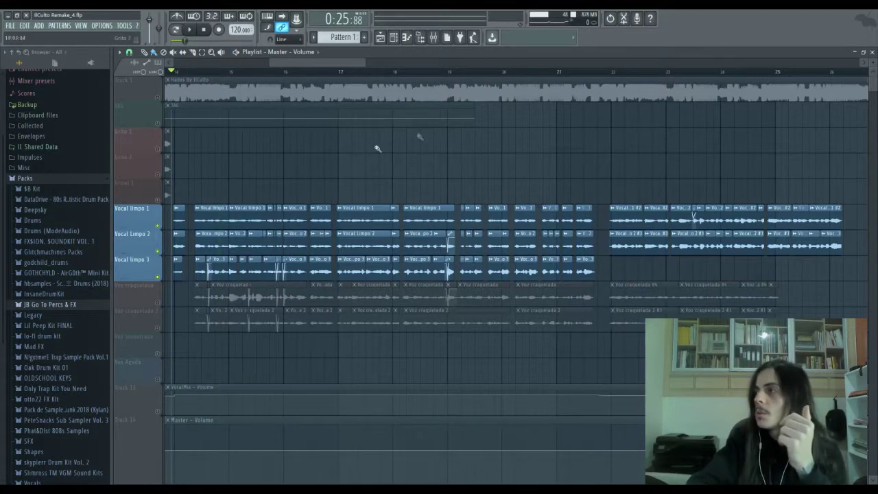
Step: Play from just before bar 22, soloing Vocal Limpo 2 and Vocal limpo 1 in turn, combine both tracks, and stop playback
click(608, 73)
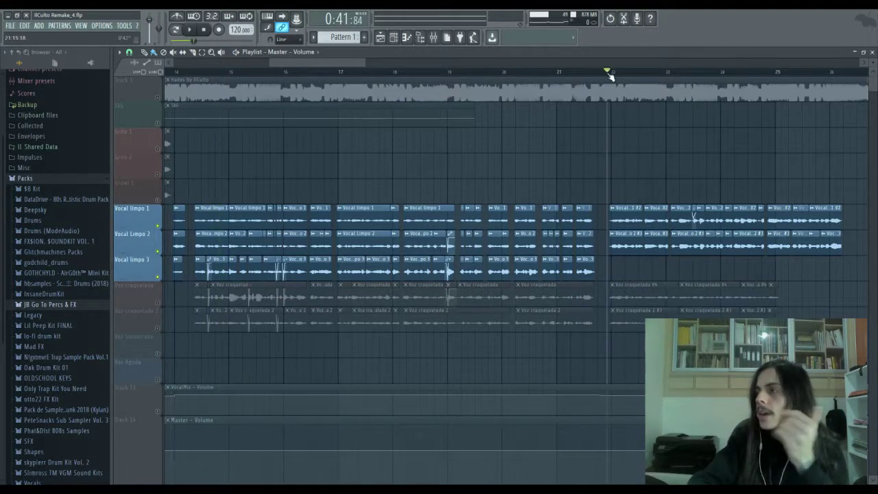
click(159, 251)
key(space)
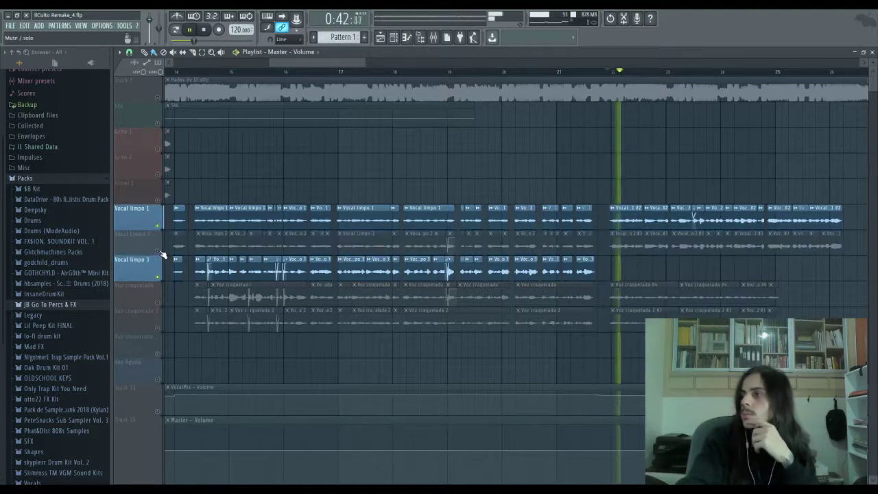
right_click(160, 252)
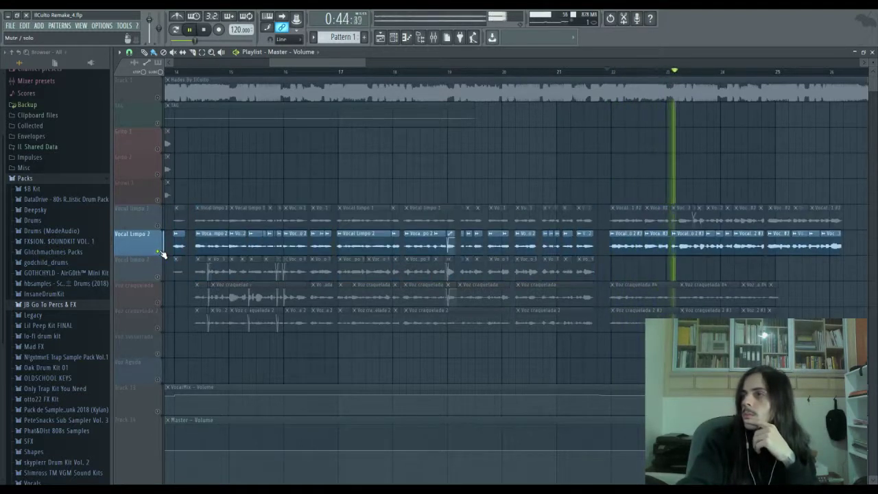
right_click(159, 227)
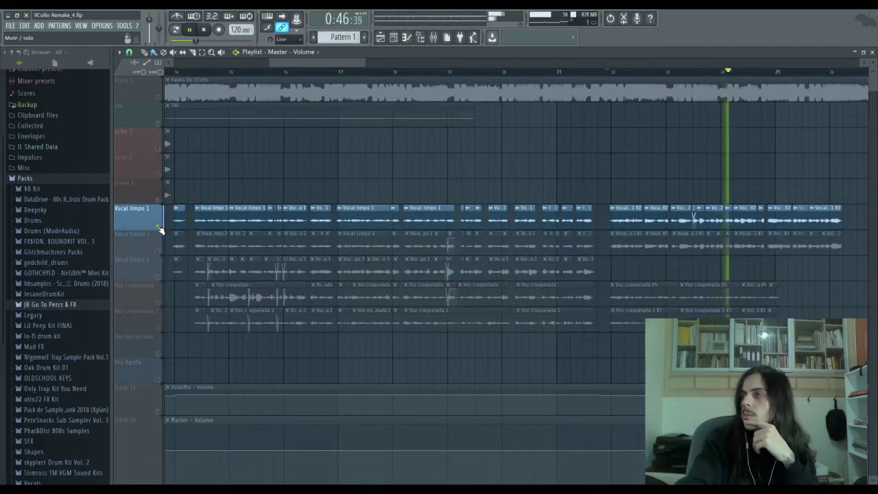
click(159, 251)
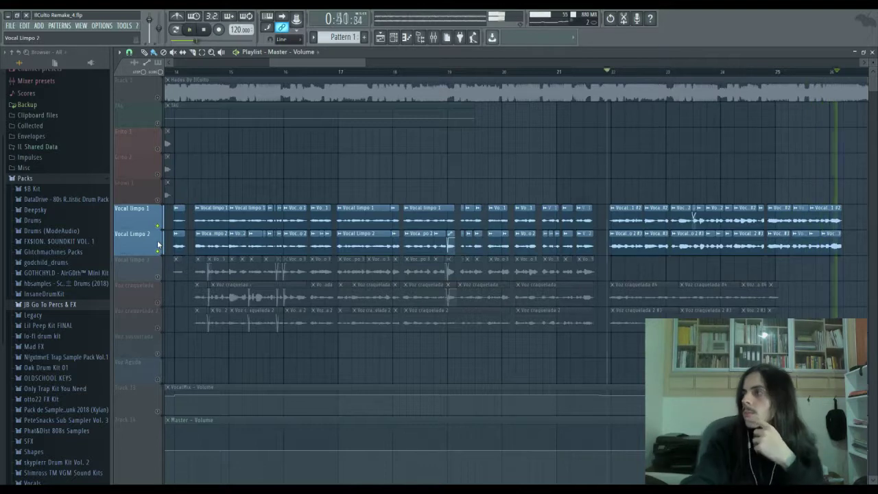
key(space)
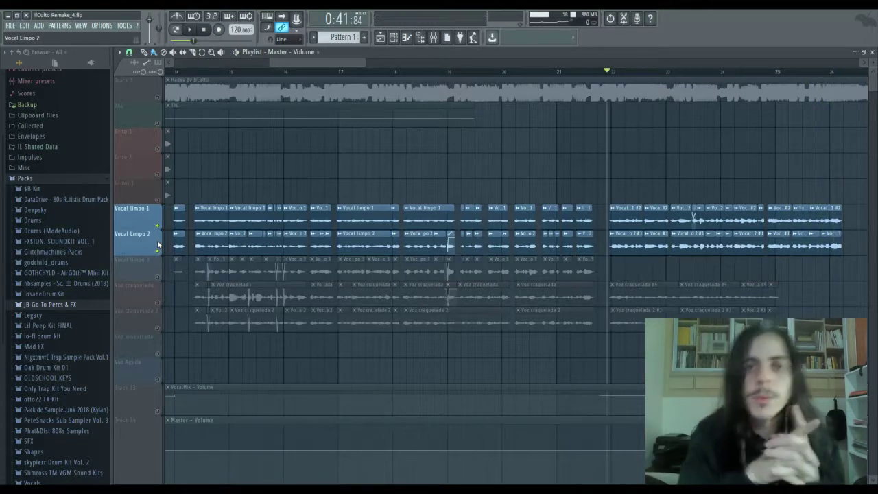
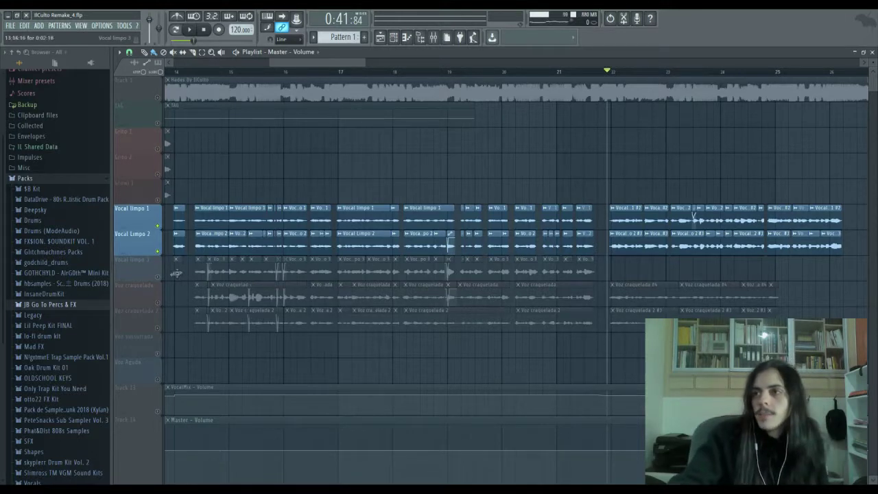
Step: Solo Vocal Limpo 2, play from just before bar 14, bring in Vocal limpo 1 and 3 during playback, and stop
click(162, 279)
right_click(157, 250)
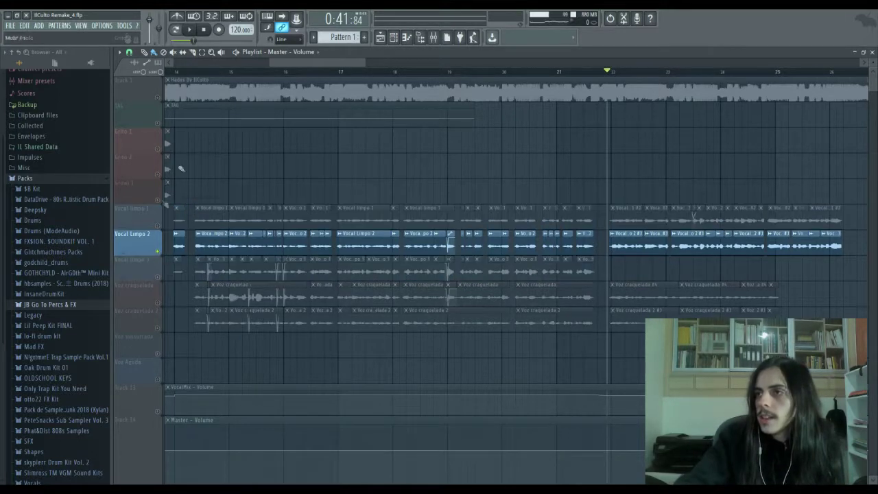
click(171, 72)
key(space)
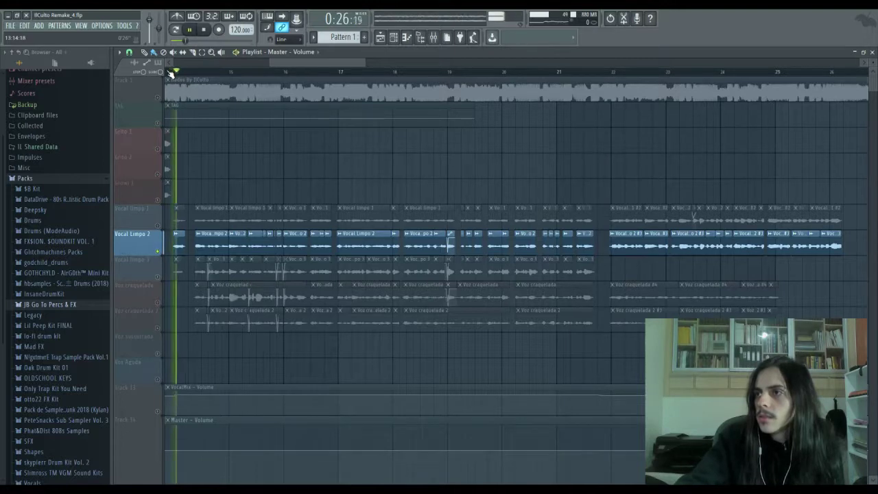
click(157, 226)
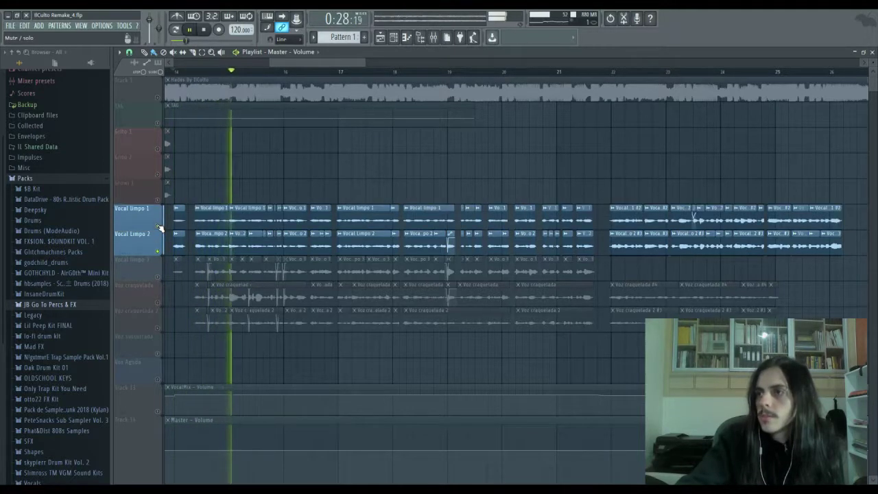
click(159, 278)
key(space)
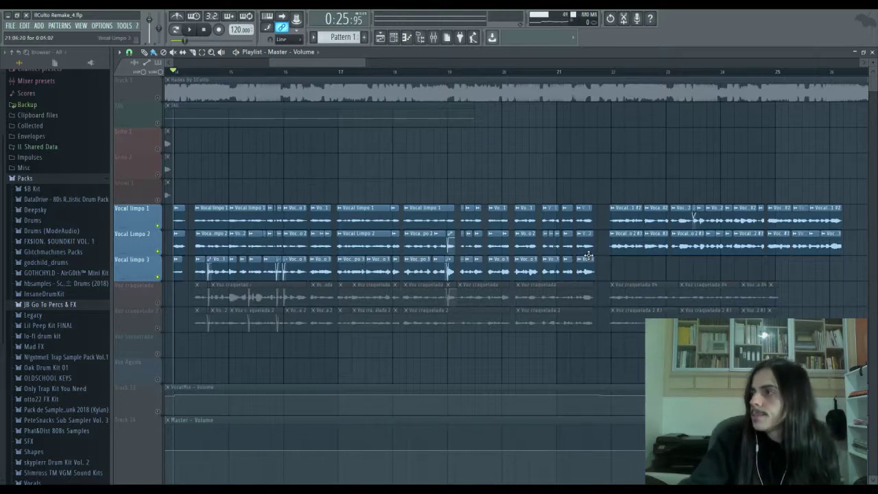
Step: Audition Vocal Limpo 2 soloed from just before bar 22, switching Vocal limpo 1 in and out, and stop playback
click(604, 72)
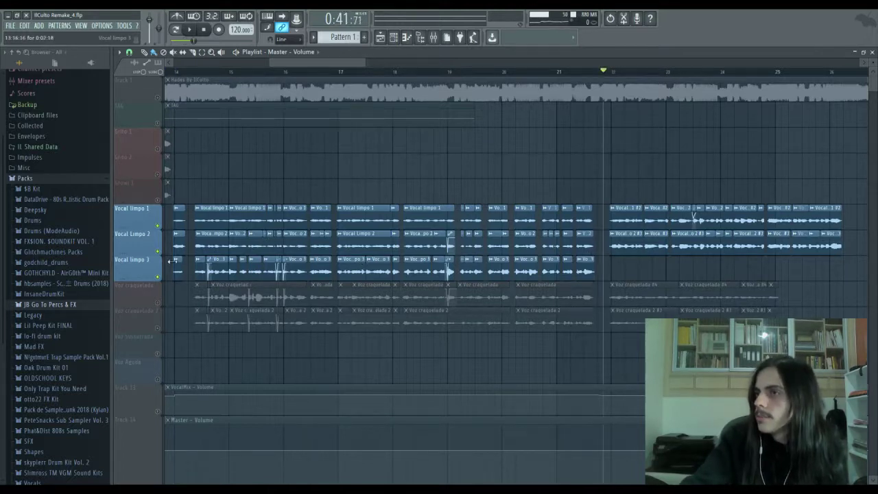
ctrl+click(158, 251)
key(space)
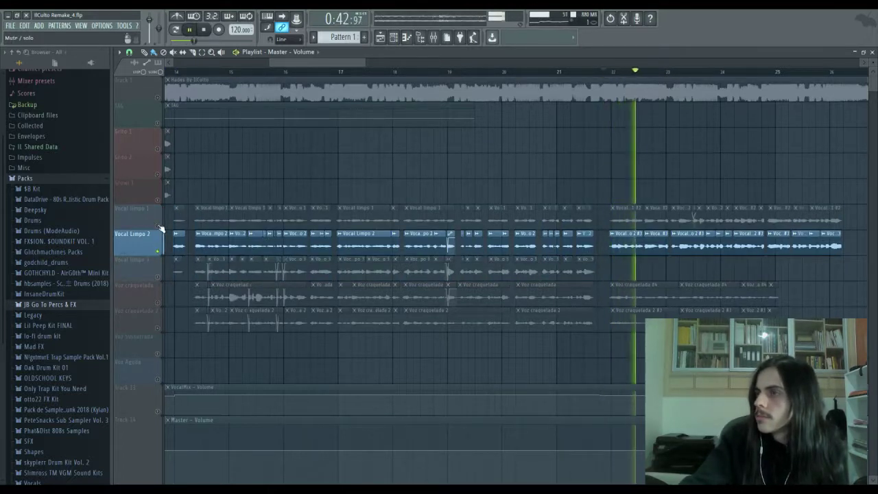
click(158, 227)
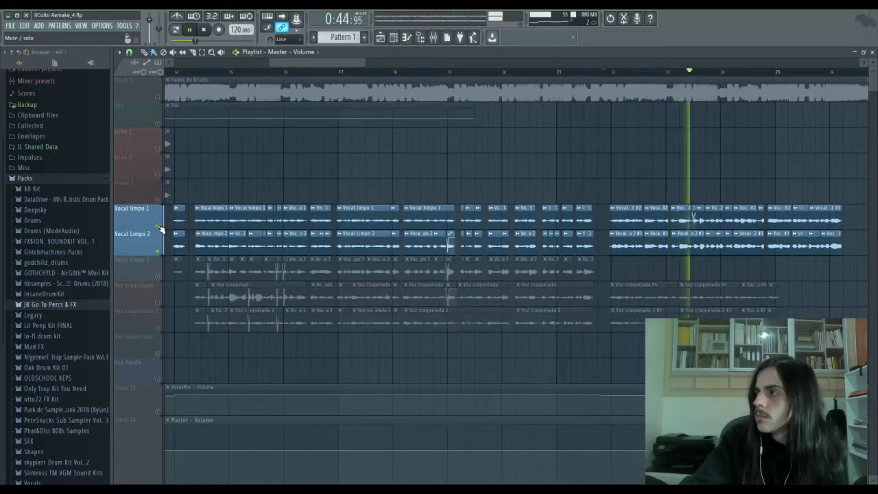
click(158, 227)
key(space)
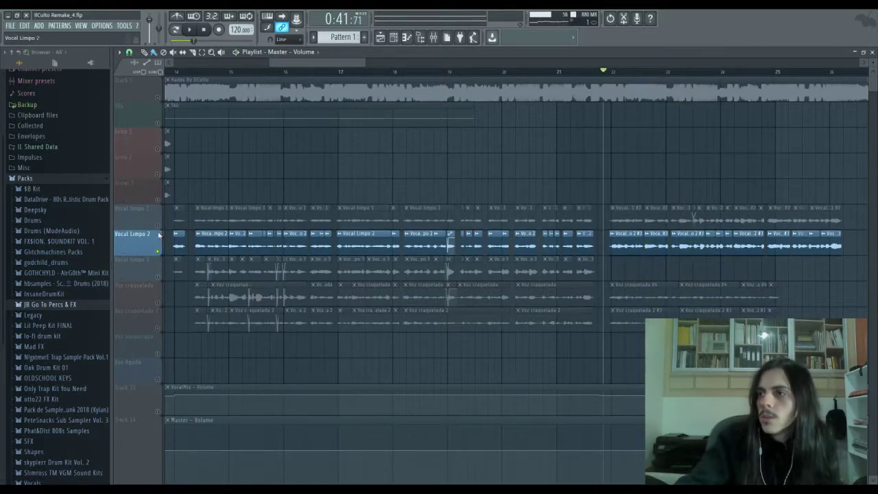
Step: Solo Vocal limpo 1 and audition it from just before bar 14 and from just before bar 22
ctrl+click(159, 227)
click(171, 72)
key(space)
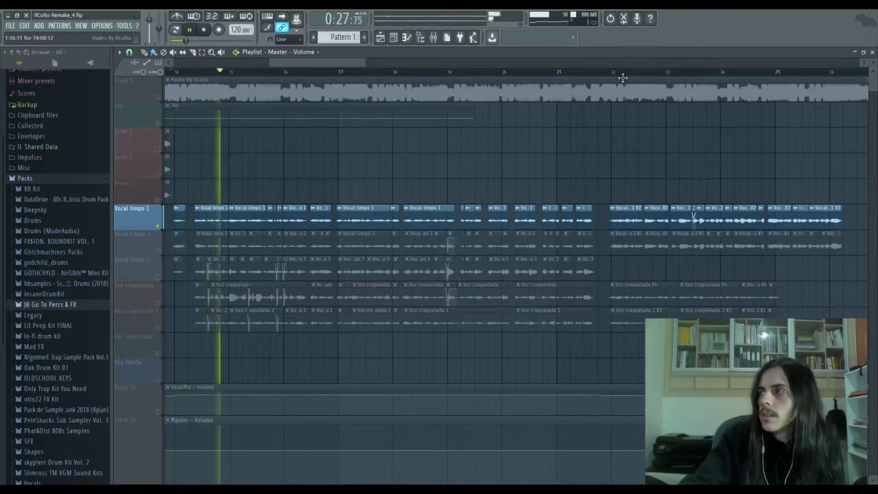
click(602, 72)
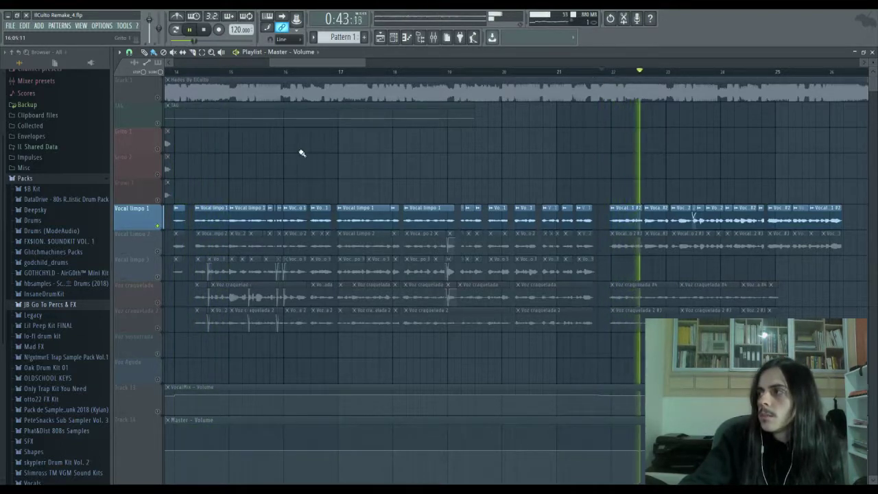
key(space)
Step: Solo Vocal limpo 3, audition it from just before bar 14, and stop playback
click(163, 277)
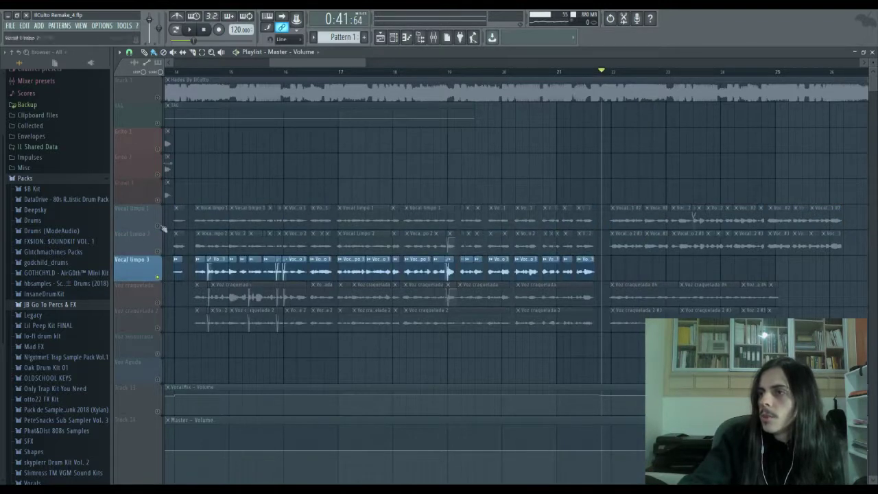
click(175, 72)
key(space)
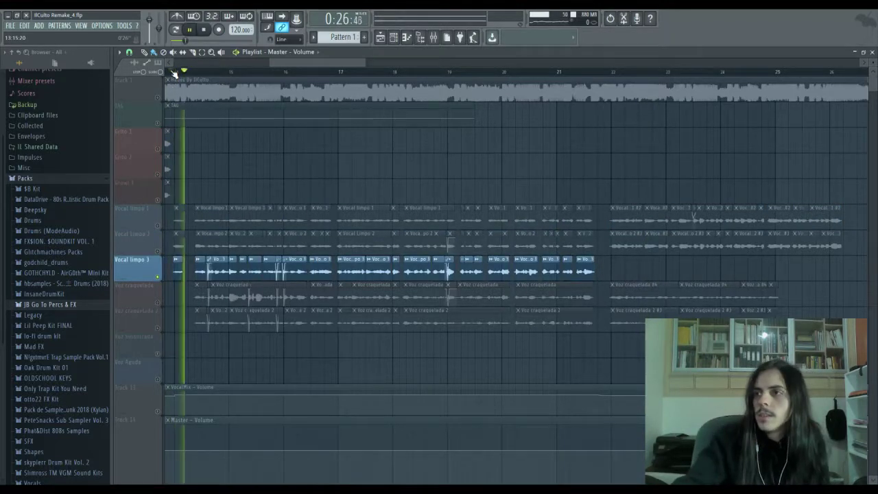
key(space)
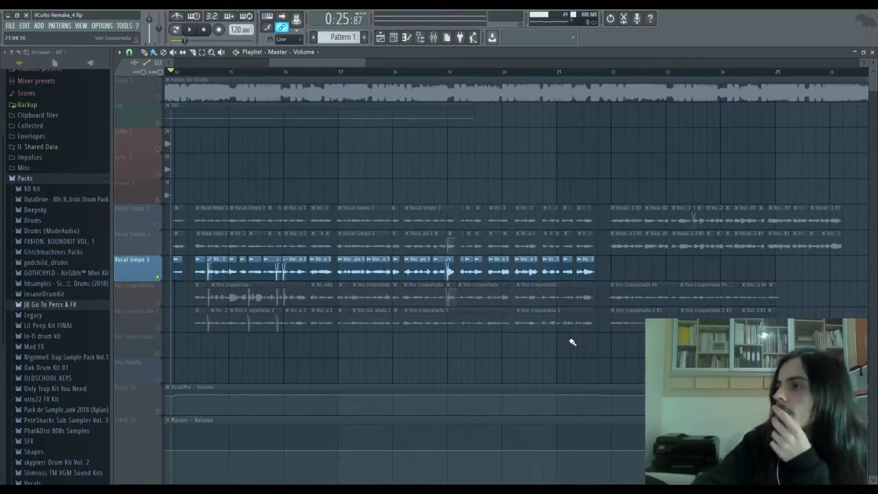
Step: Solo Voz craquelada and play it, adding Voz craquelada 2 and Vocal limpo 3, 2 and 1, and stop playback
click(159, 305)
key(space)
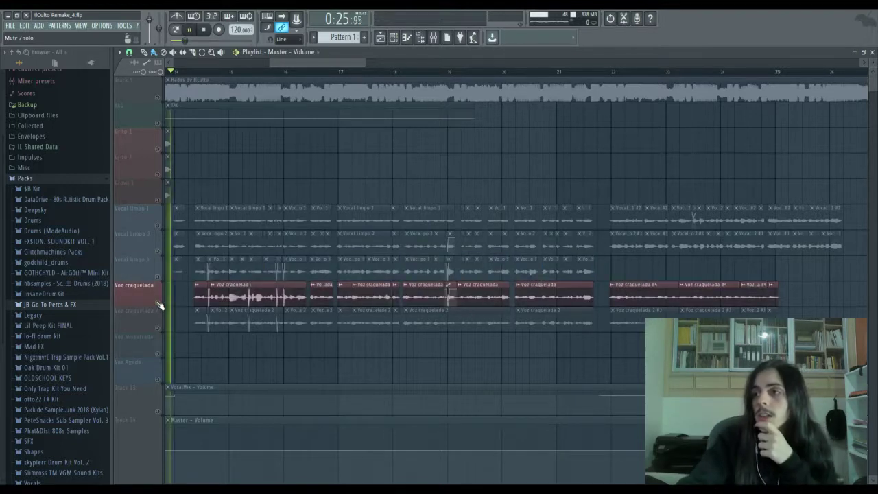
click(158, 329)
click(158, 277)
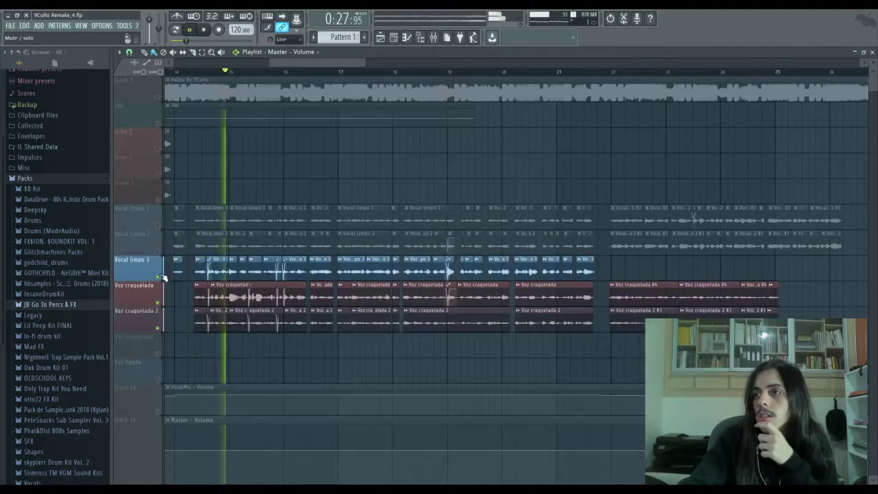
click(158, 251)
click(158, 226)
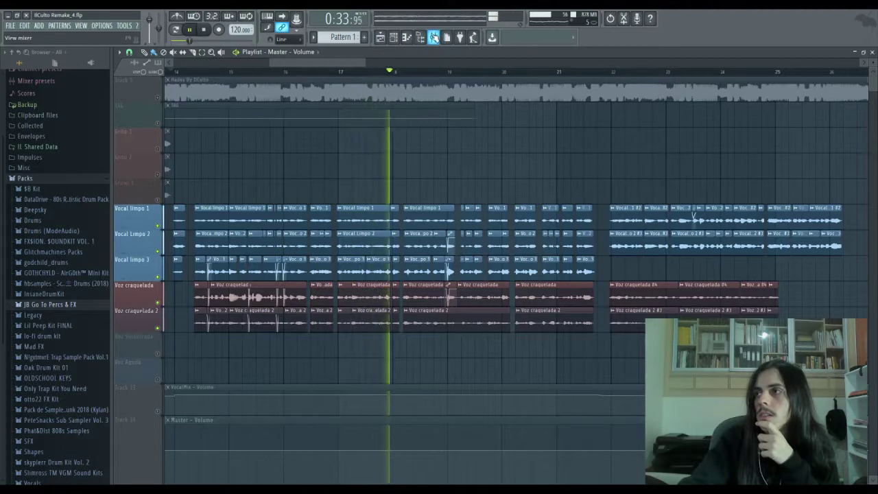
key(space)
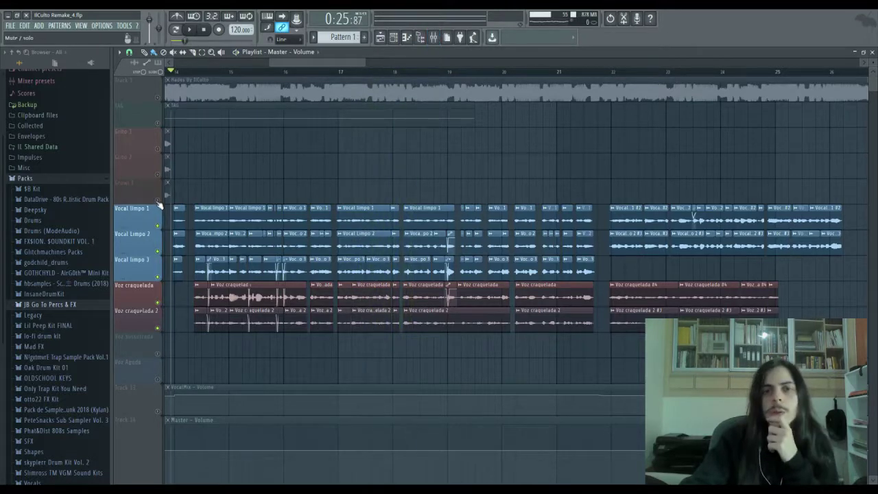
Step: Unmute all playlist tracks, play the full mix from just before bar 14, and check the mixer levels before closing the mixer
click(159, 203)
key(space)
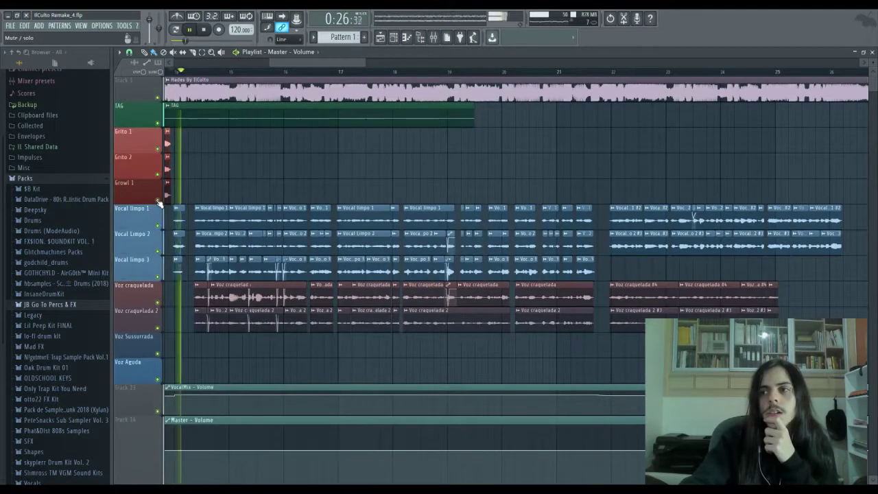
click(445, 38)
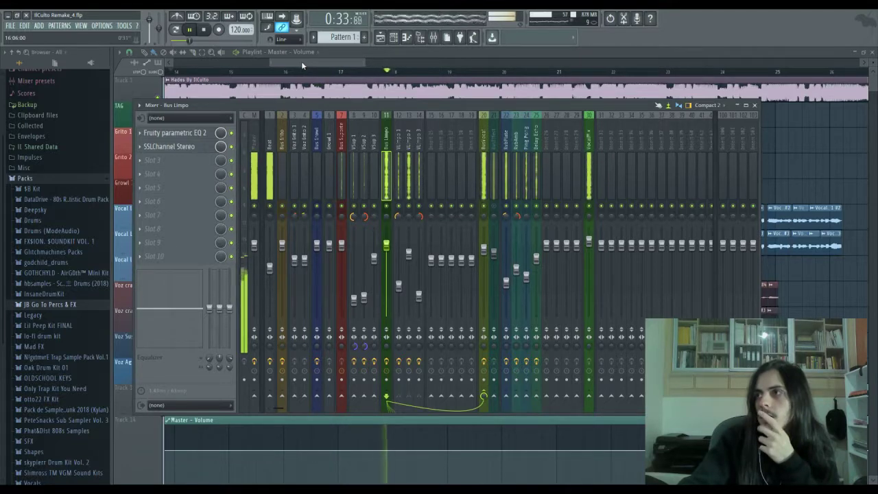
key(F9)
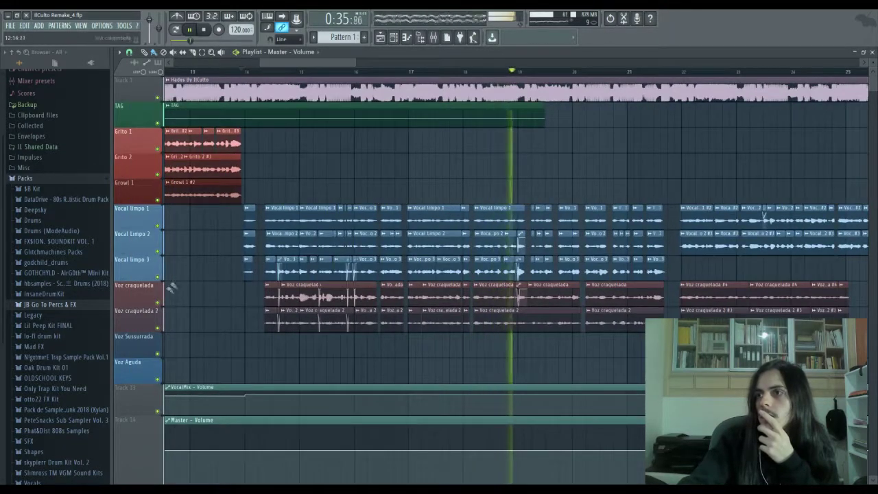
Step: Mute Voz craquelada and Voz craquelada 2 during playback, listen to the mix without them, and stop playback
click(157, 303)
click(157, 328)
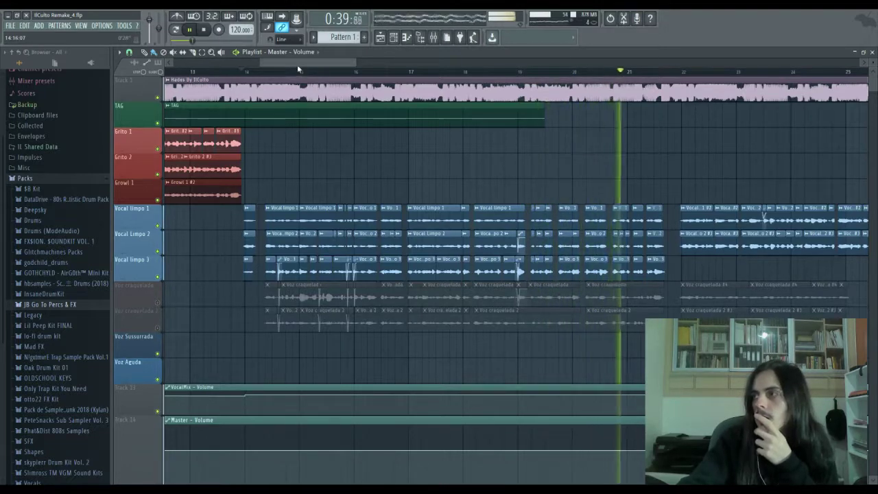
key(space)
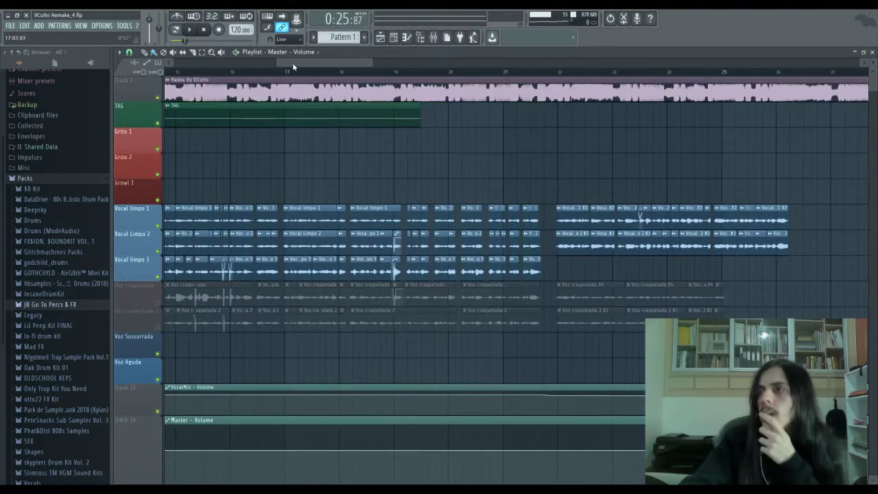
Step: Mute the Hades backing track, audition the remaining vocal layers from just before bar 14, and move the playback position to just before bar 22
drag(292, 63, 274, 64)
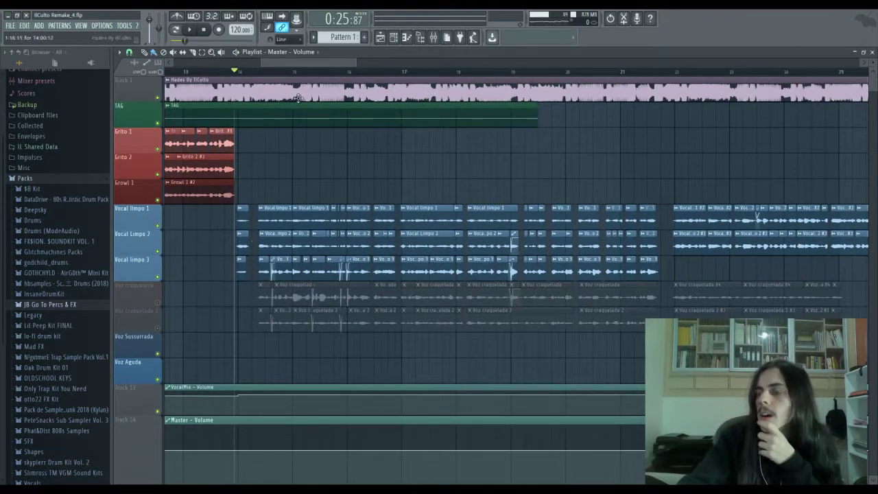
drag(300, 64, 609, 53)
drag(656, 61, 438, 104)
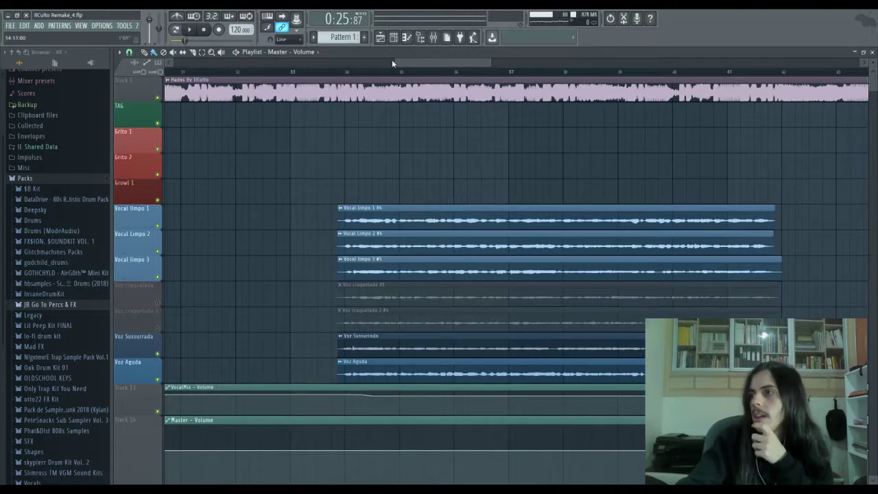
drag(414, 61, 413, 101)
drag(423, 62, 286, 61)
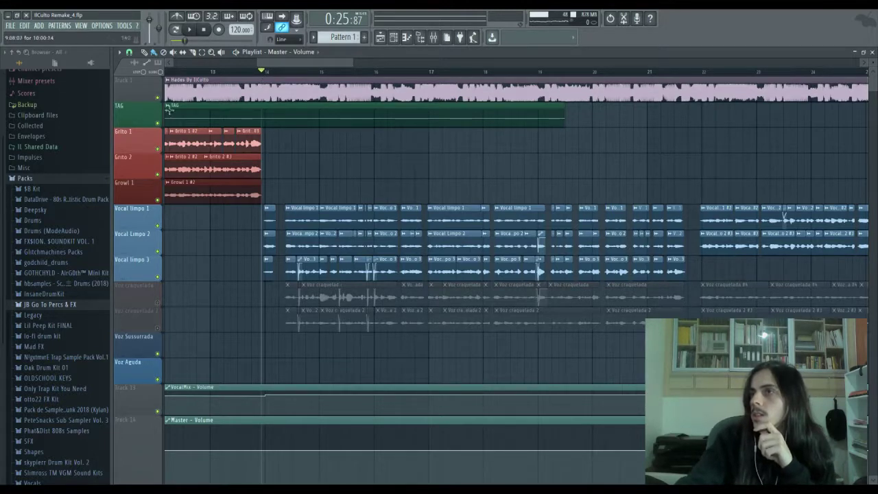
key(space)
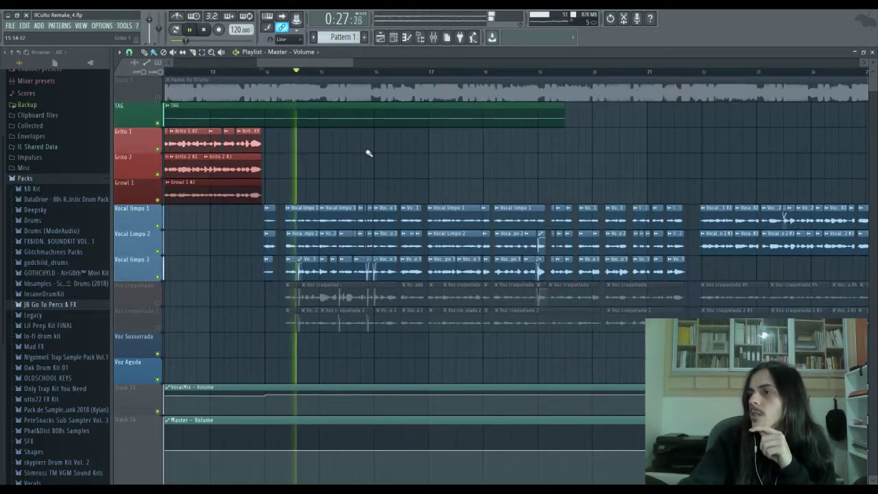
drag(325, 65, 337, 65)
key(space)
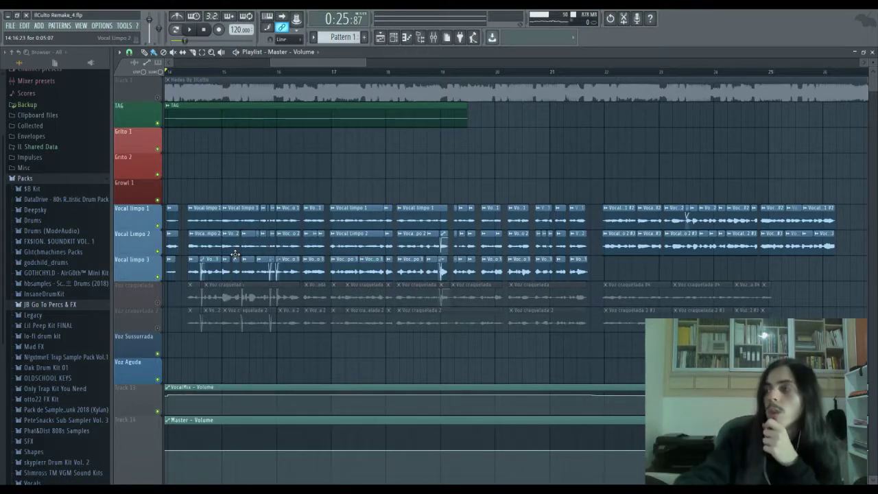
drag(594, 72, 598, 74)
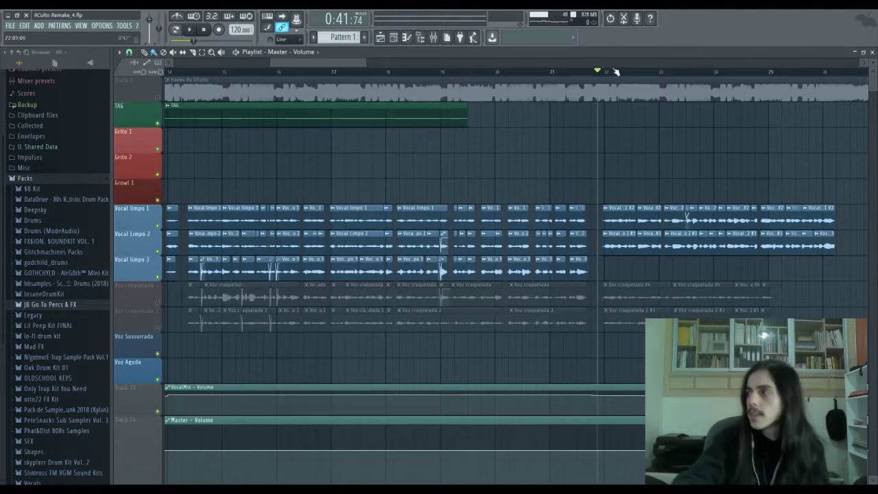
Step: Play the vocal section beginning just before bar 22 twice, stopping playback each time
click(589, 71)
key(space)
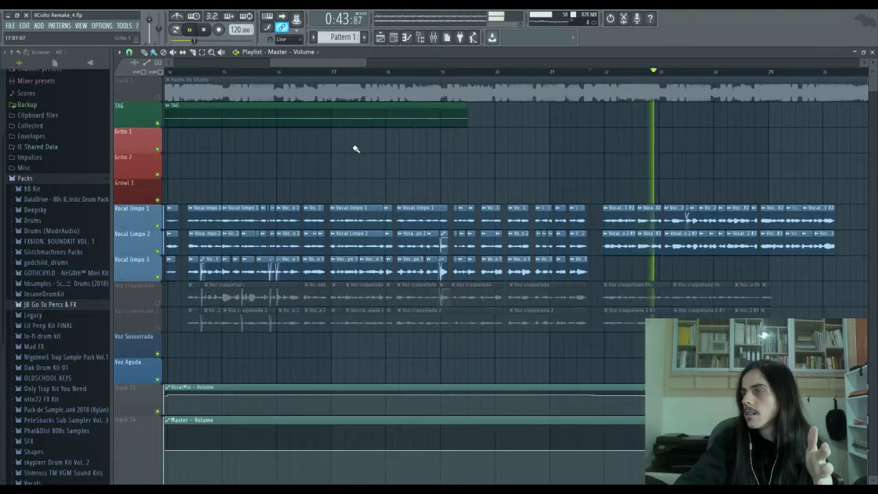
key(space)
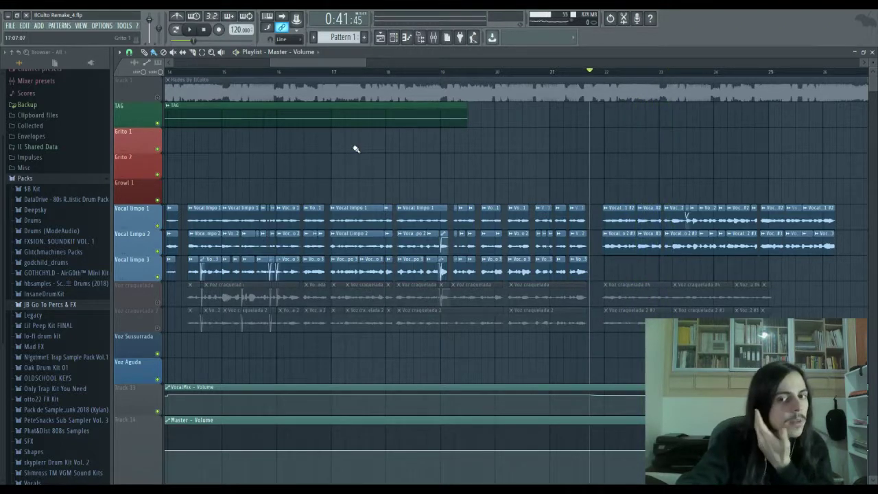
key(space)
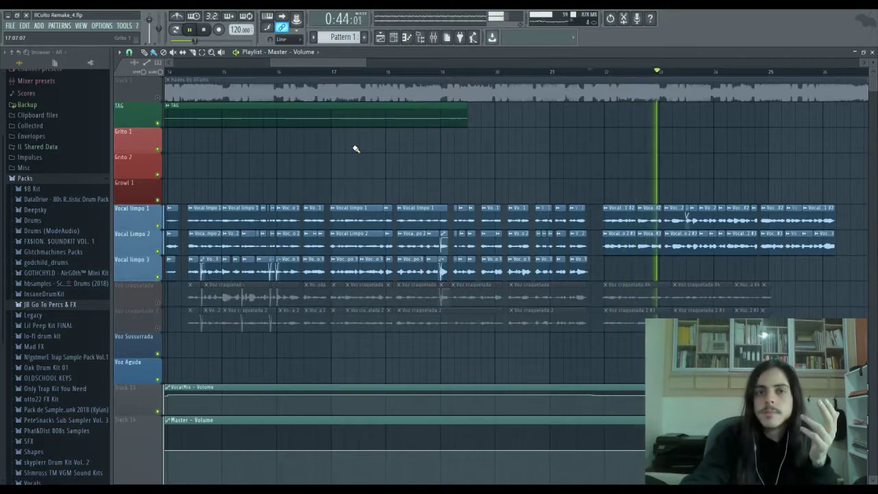
key(space)
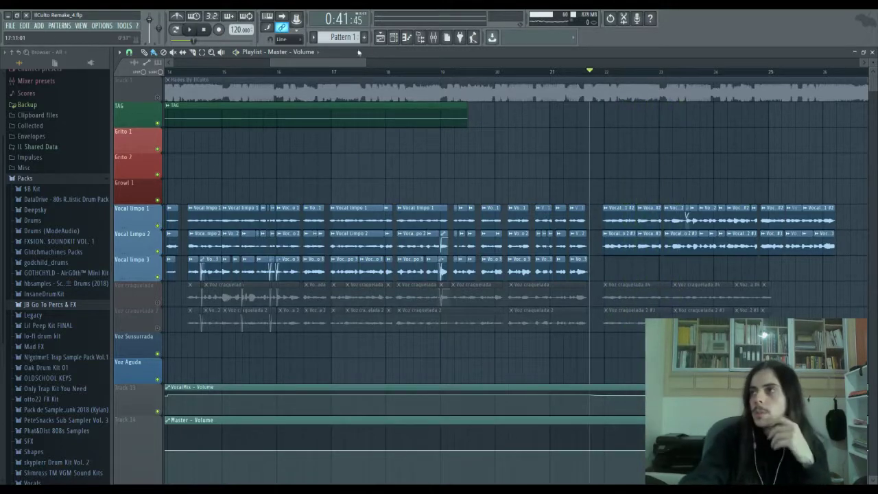
Step: Examine the vocal sections along the playlist and the effects loaded on the mixer's Master channel
mouse_move(350, 63)
mouse_down()
mouse_move(360, 63)
mouse_move(334, 66)
mouse_up()
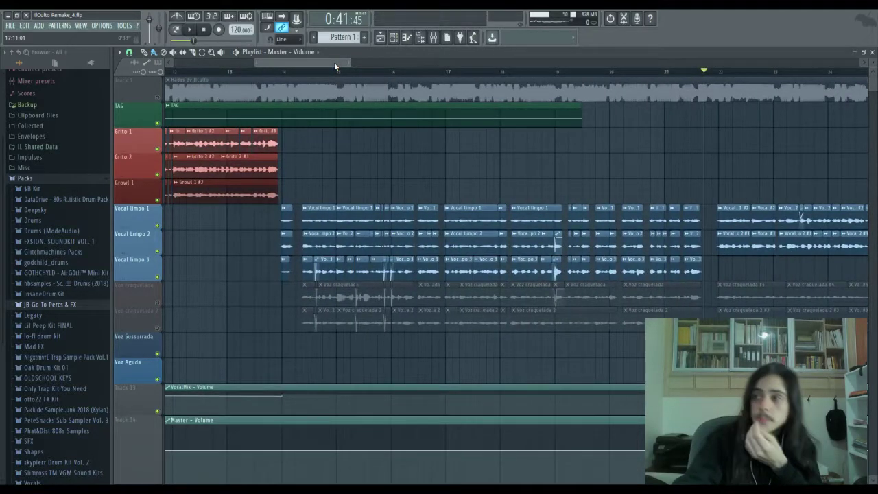
drag(334, 62, 374, 65)
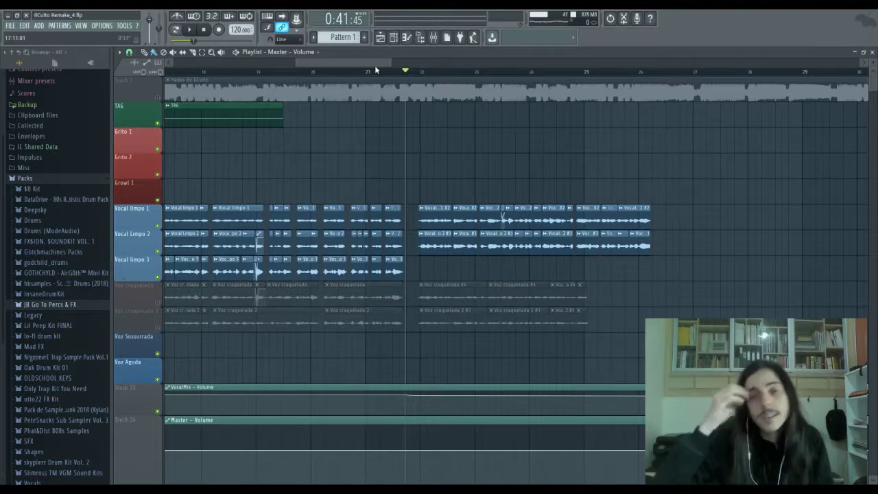
drag(374, 64, 417, 47)
click(433, 37)
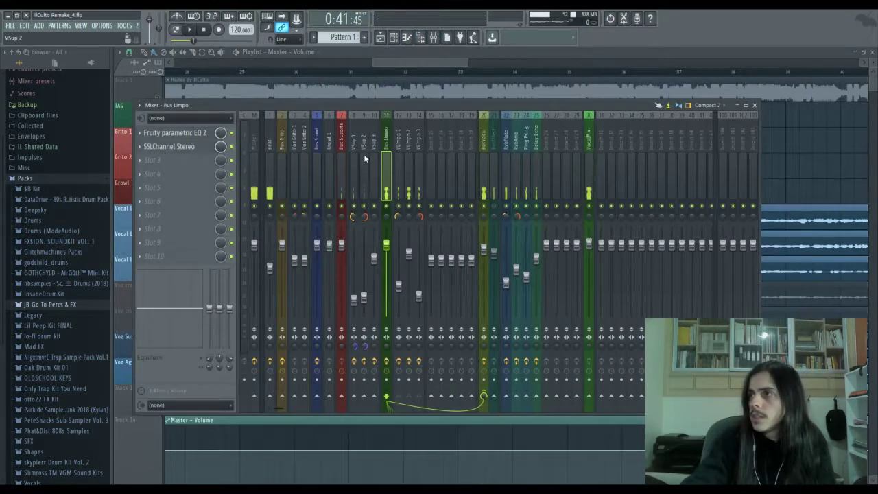
drag(408, 63, 327, 72)
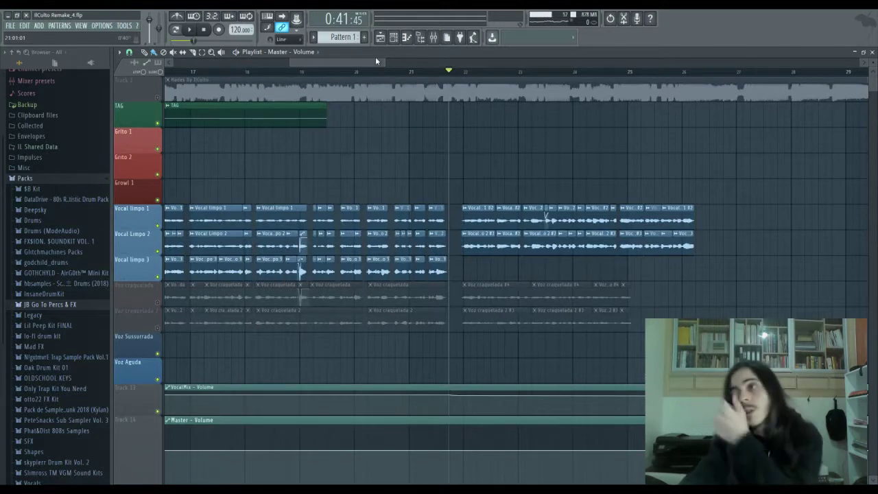
drag(365, 60, 472, 67)
click(313, 71)
click(433, 37)
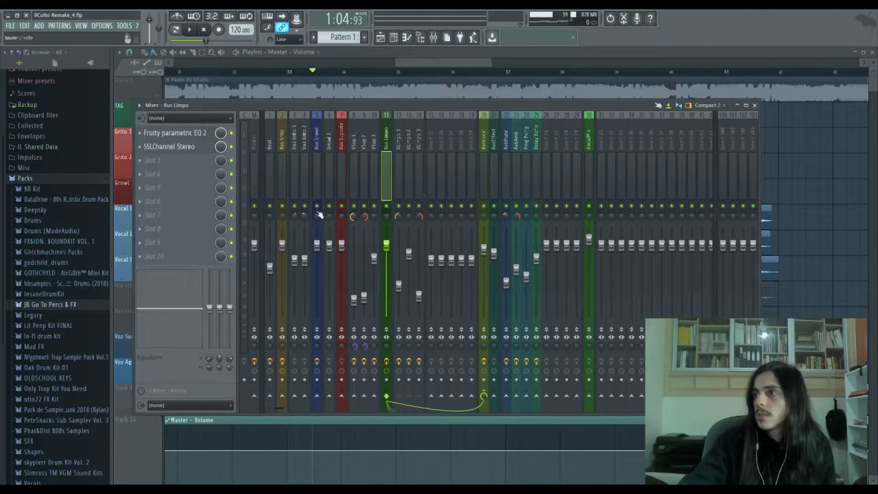
click(431, 63)
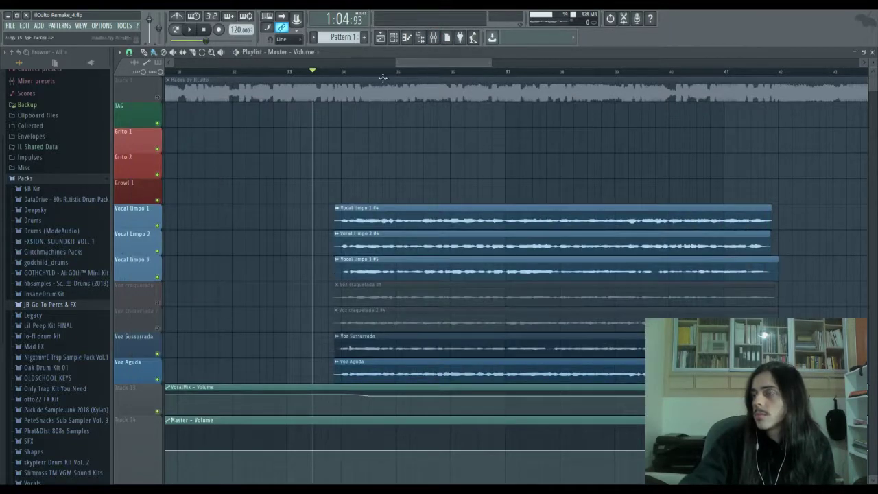
click(433, 37)
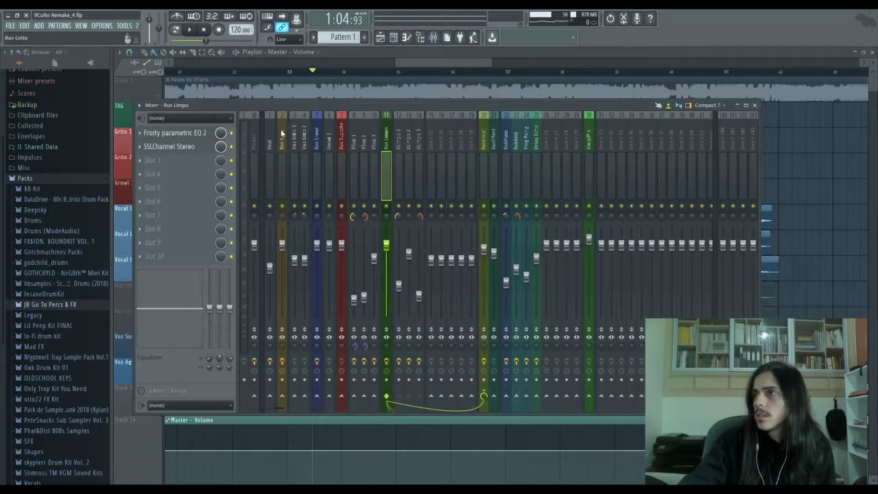
click(254, 140)
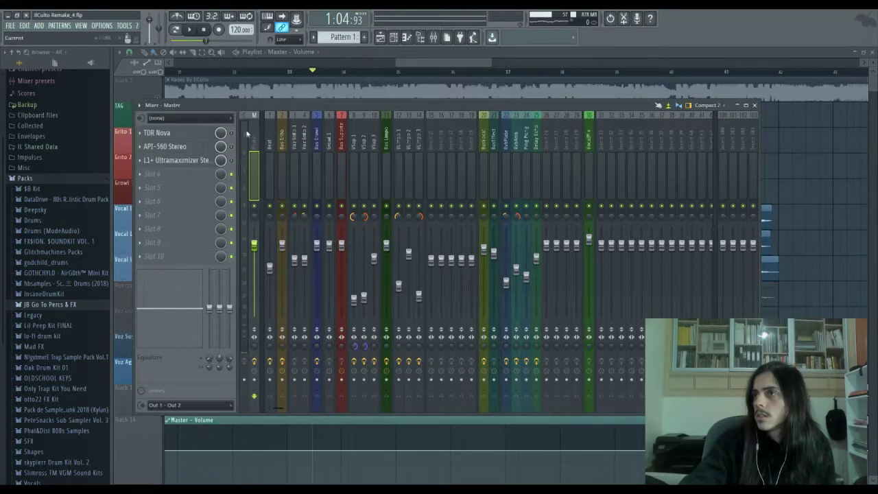
click(412, 64)
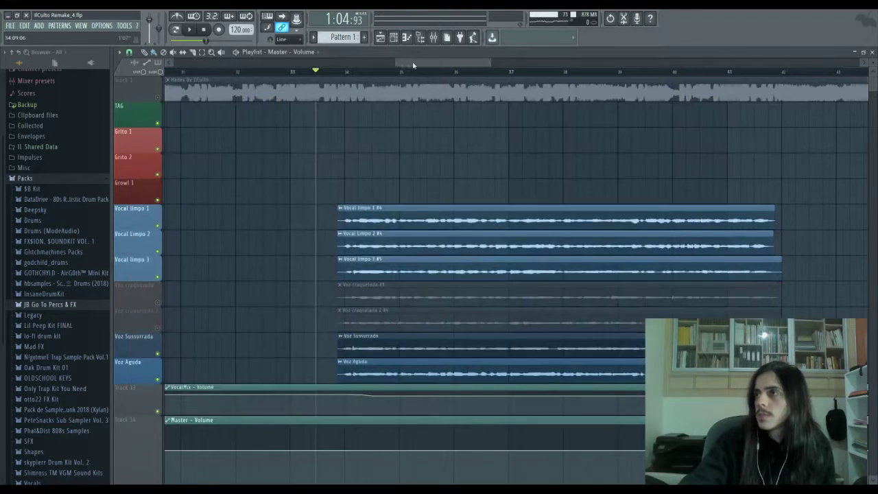
Step: Unmute the instrumental on the first playlist track and play the vocal section around bars 34 to 42 with it
click(157, 98)
click(289, 71)
click(244, 70)
key(space)
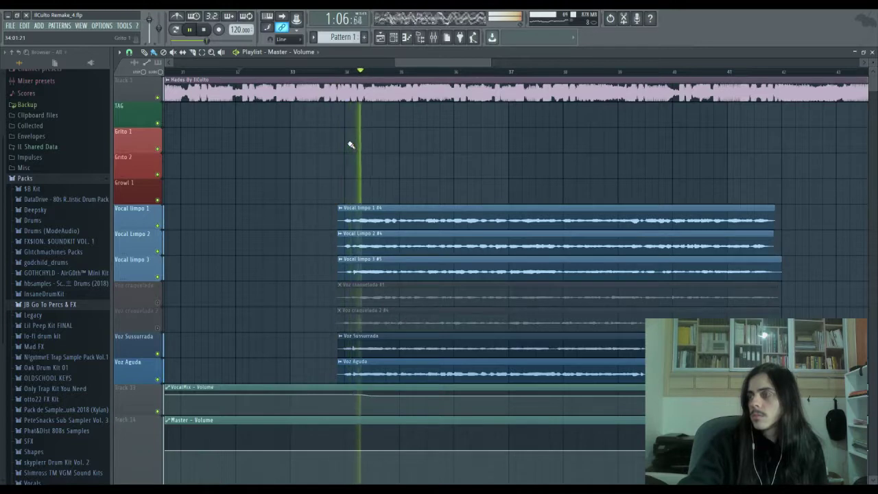
drag(439, 63, 461, 63)
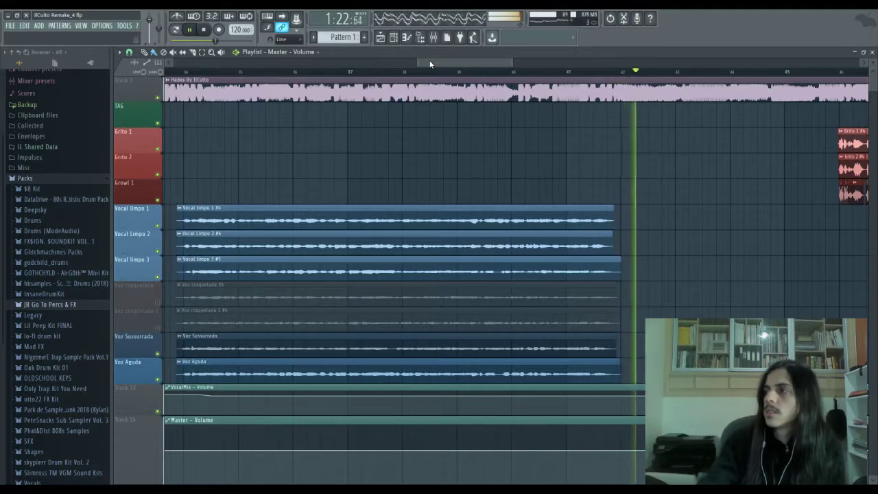
key(space)
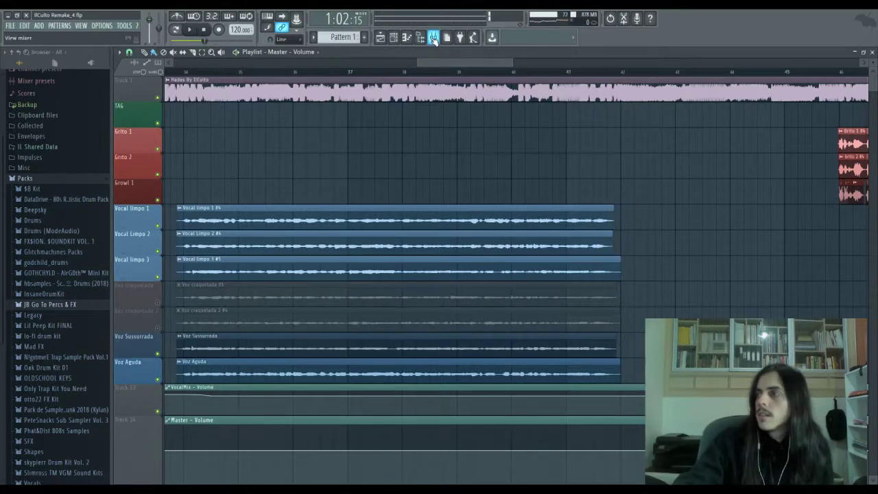
Step: Mute the instrumental track and place the playhead at the start of the vocal clips just before bar 34
click(433, 39)
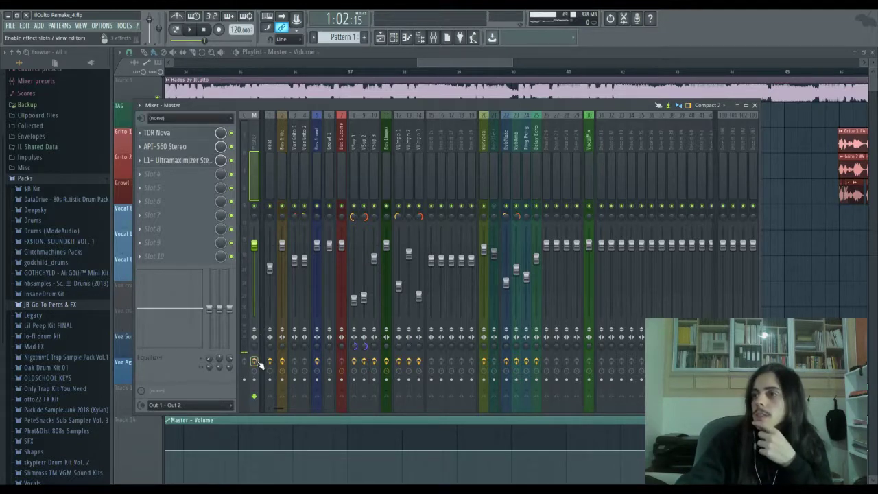
drag(477, 63, 426, 63)
click(159, 98)
click(234, 73)
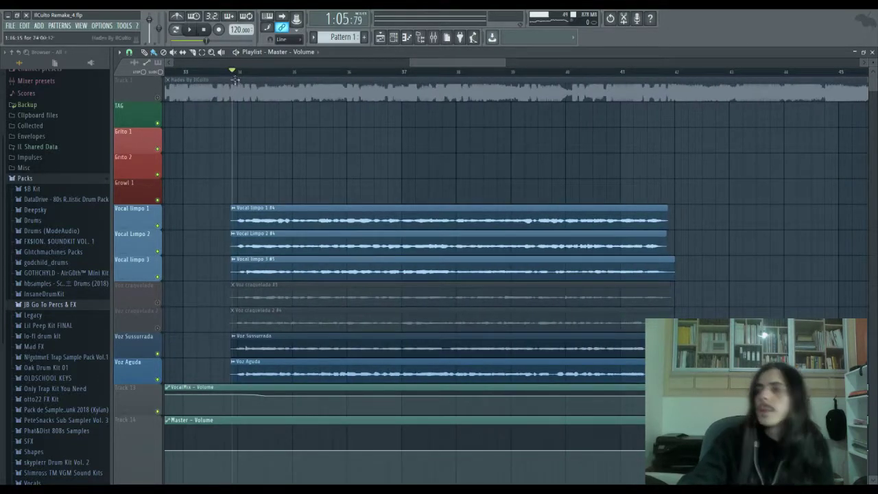
Step: Mute Vocal limpo 2, Vocal limpo 3, Voz Sussurrada and Voz Aguda, and play Vocal limpo 1 on its own
click(158, 252)
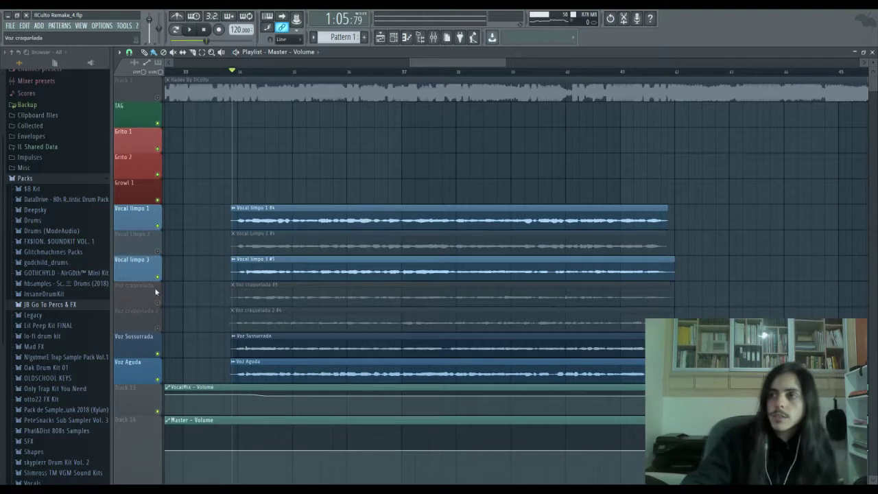
click(158, 277)
click(158, 354)
click(157, 379)
key(space)
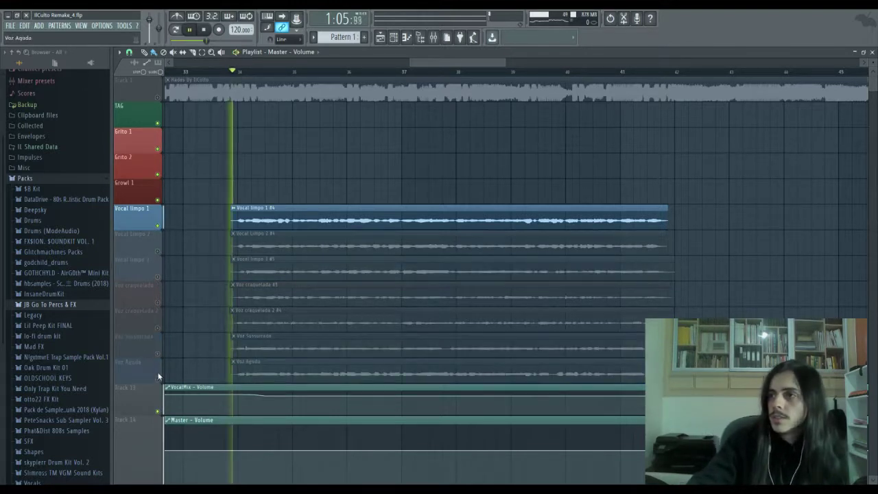
Step: Audition Vocal limpo 2, Vocal limpo 3, Voz Sussurrada and Voz Aguda soloed one after another, and stop playback
click(157, 251)
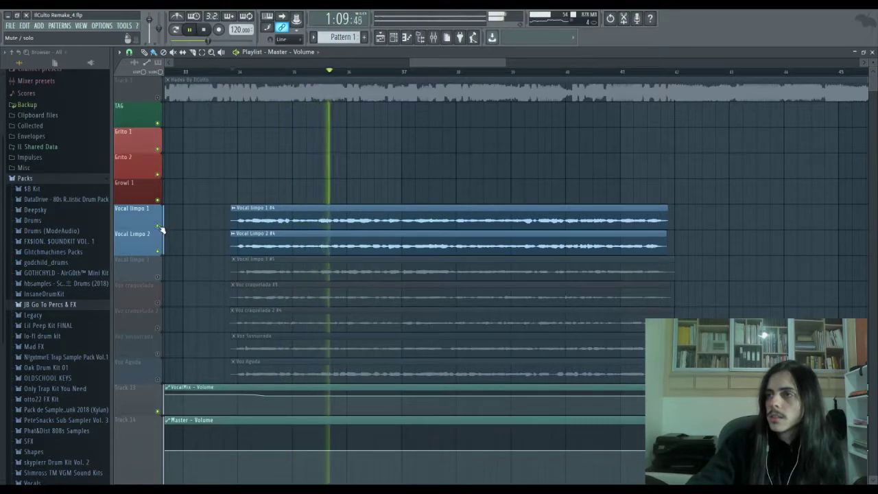
ctrl+click(157, 226)
ctrl+click(157, 252)
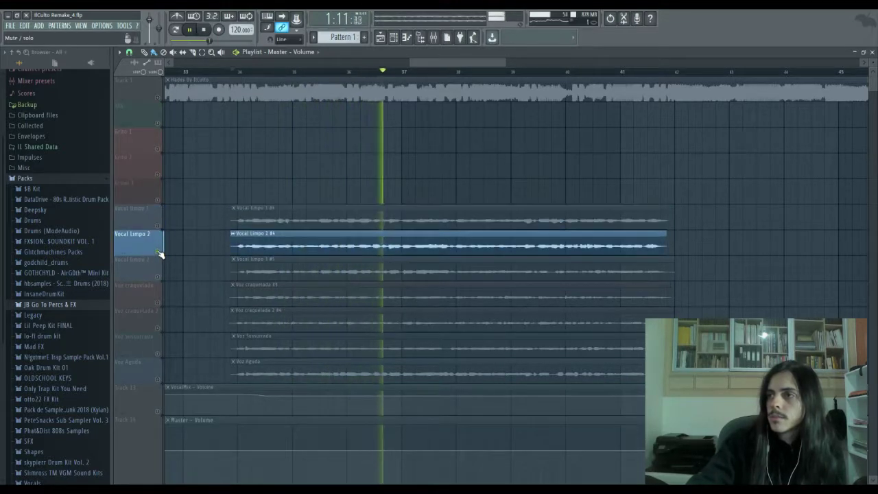
ctrl+click(158, 277)
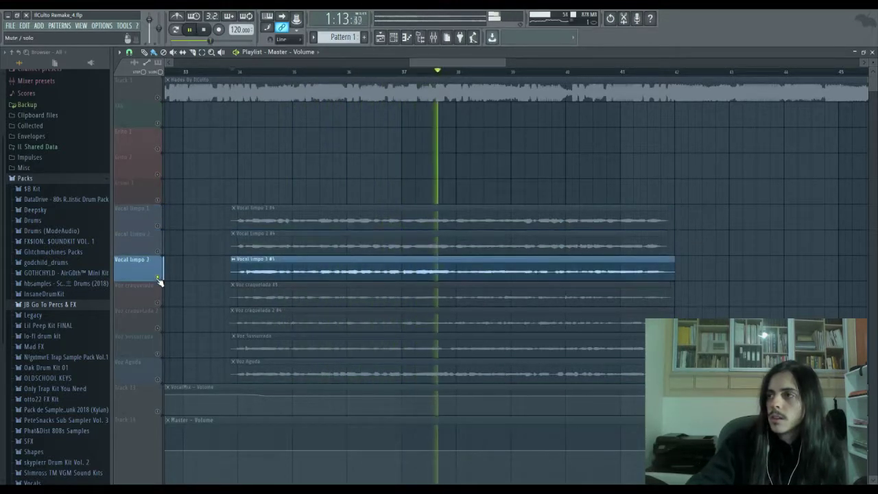
ctrl+click(159, 355)
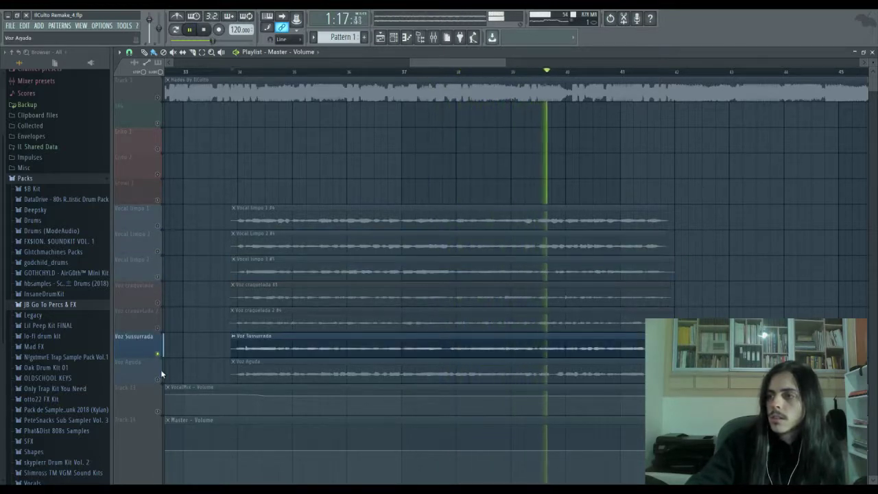
ctrl+click(158, 379)
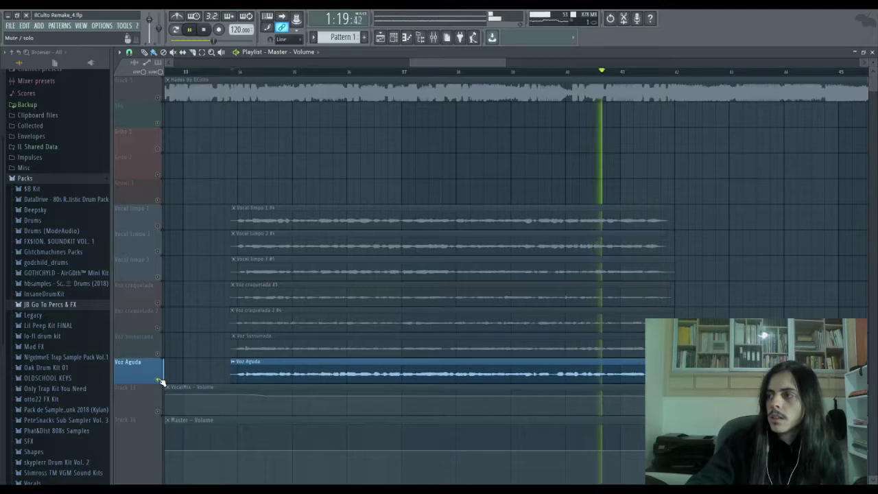
key(space)
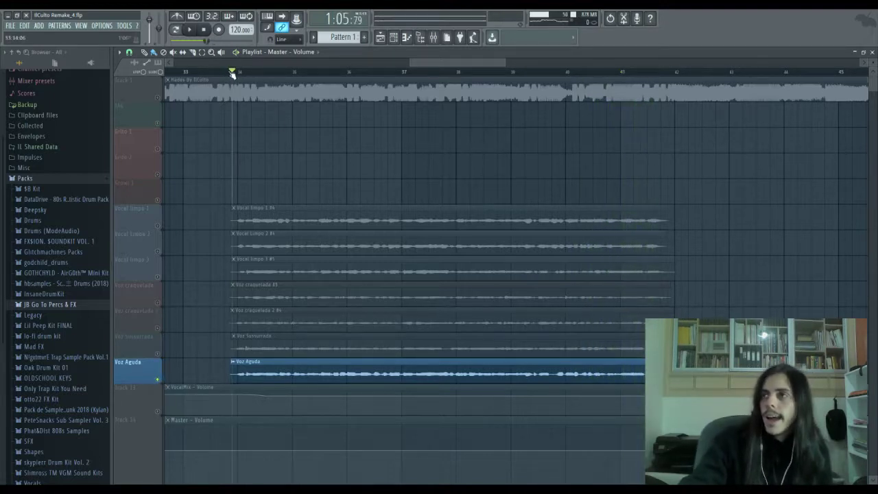
Step: Play the section from Vocal limpo 1 alone, adding Vocal limpo 2, Vocal limpo 3, Voz Sussurrada and Voz Aguda in turn, and stop playback
click(158, 228)
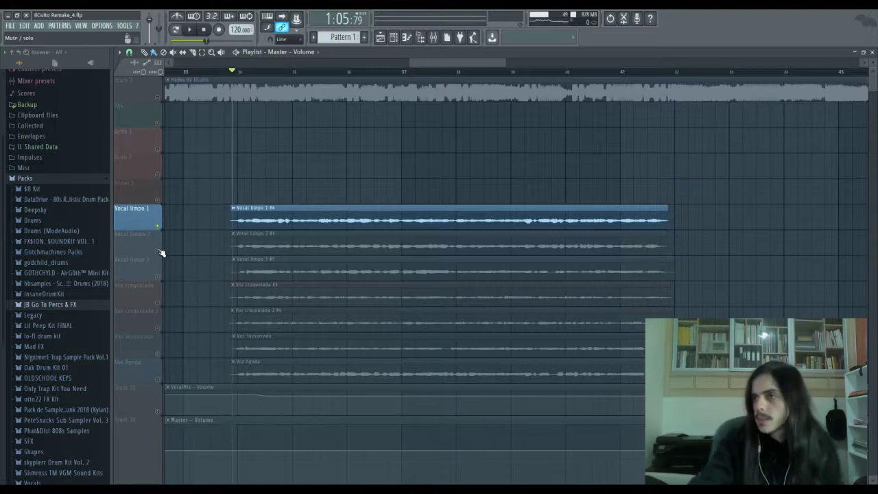
key(space)
ctrl+click(160, 252)
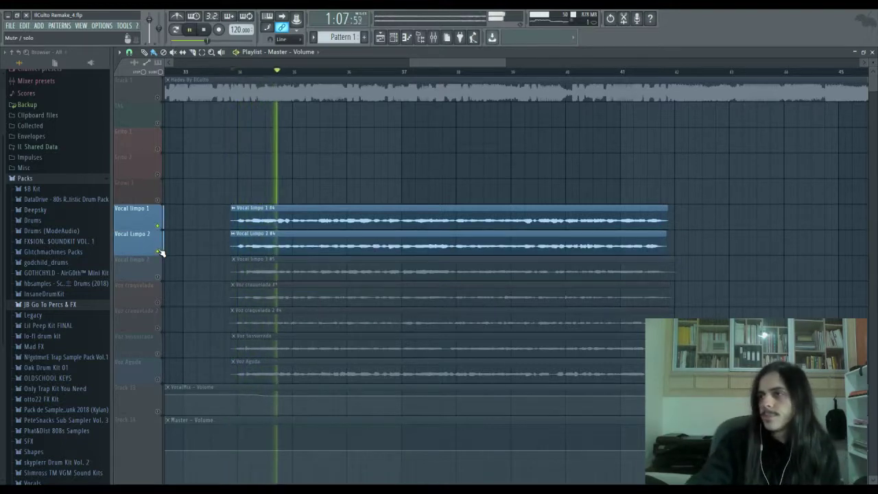
ctrl+click(160, 278)
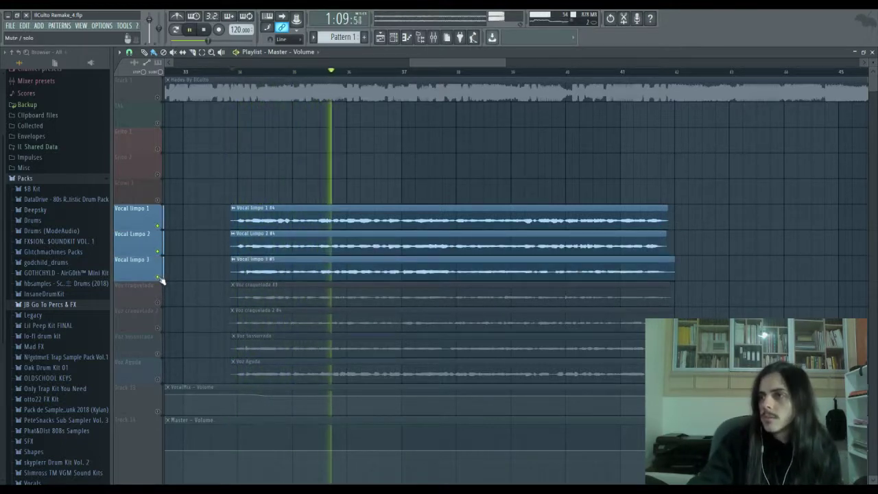
ctrl+click(159, 353)
ctrl+click(159, 381)
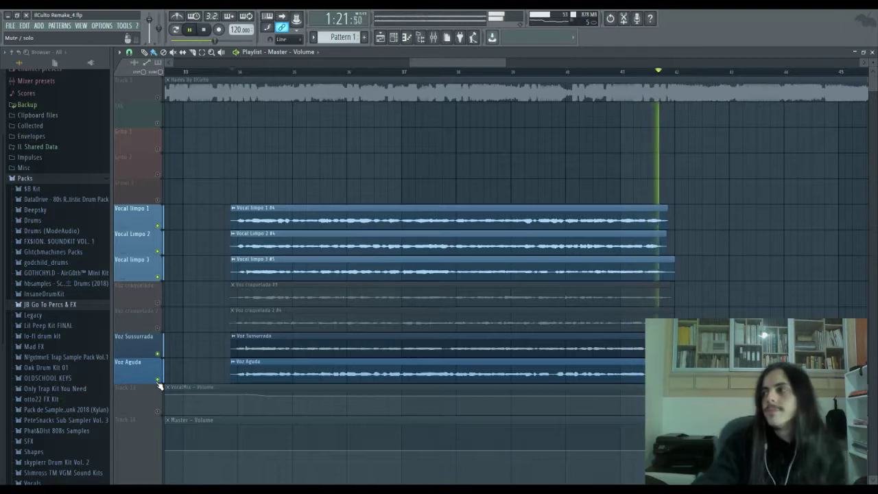
key(space)
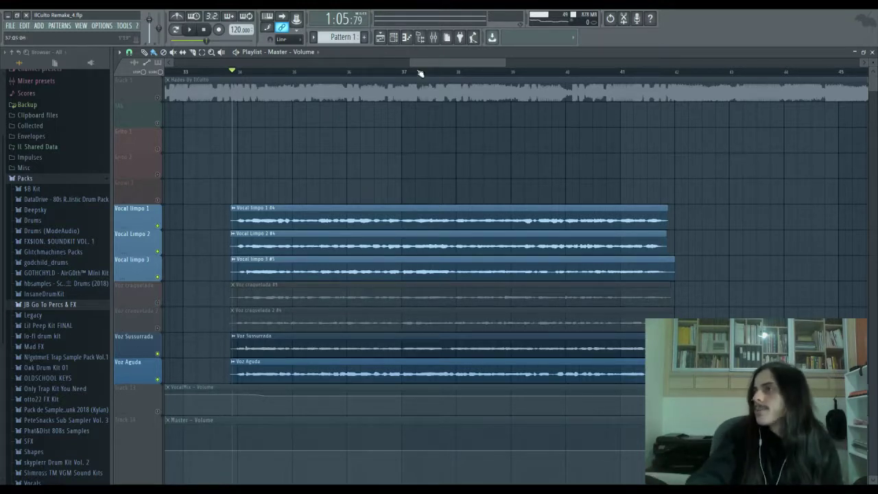
Step: Reactivate all the playlist tracks, including the instrumental, and mute only the two Voz craquelada tracks
right_click(157, 99)
right_click(157, 99)
click(159, 302)
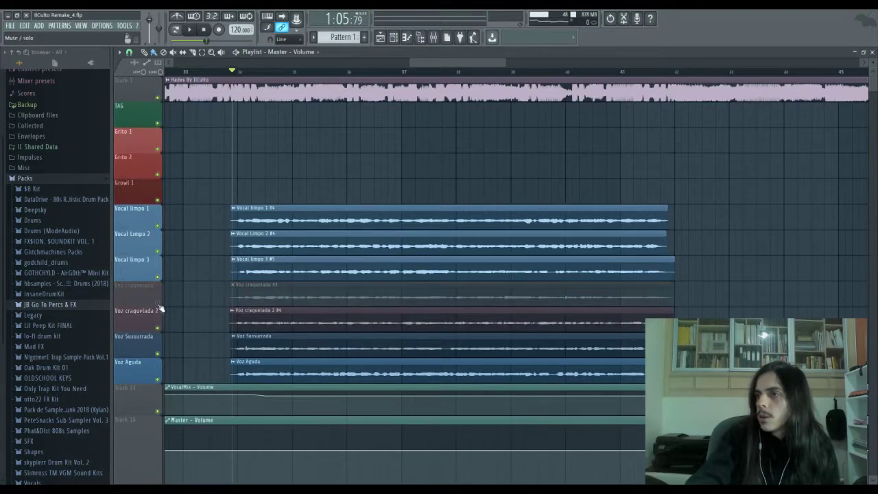
click(158, 327)
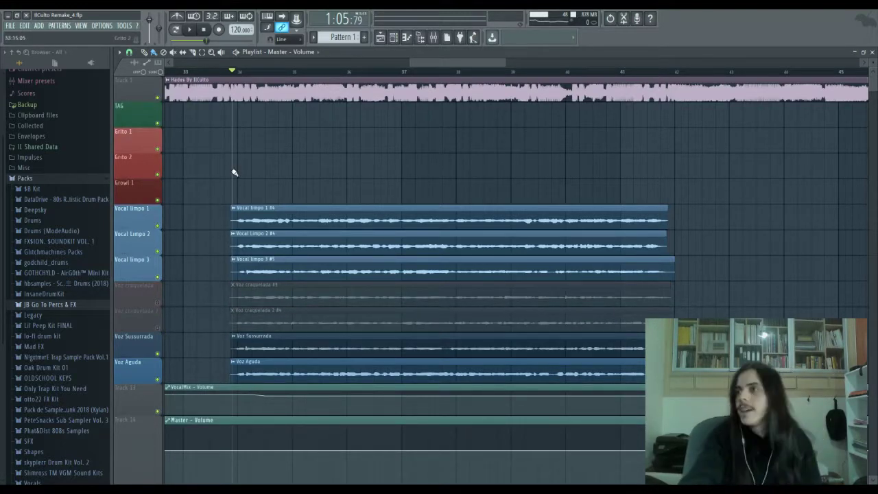
click(437, 37)
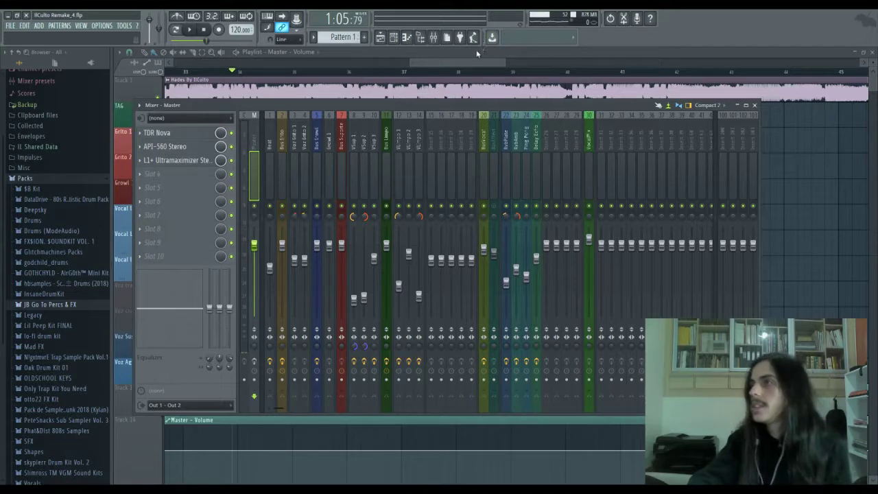
drag(471, 59, 460, 63)
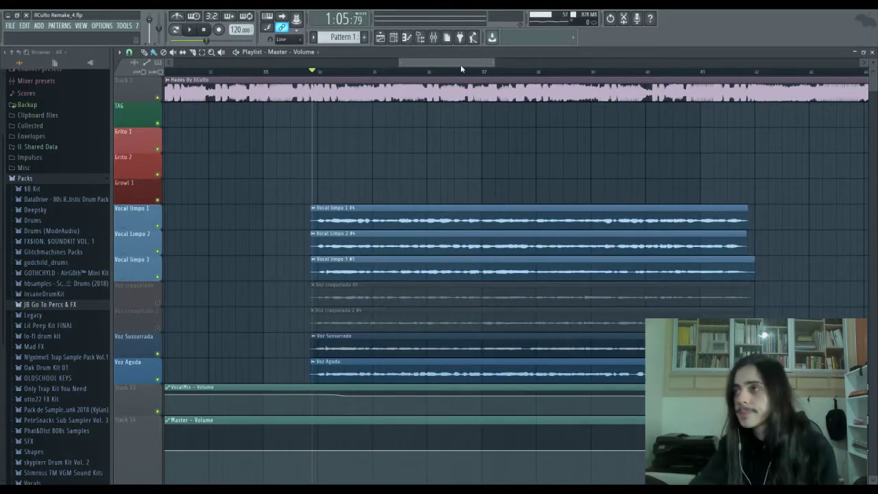
Step: Place the playback position just before the start of the Vocal limpo clips
drag(318, 71, 297, 72)
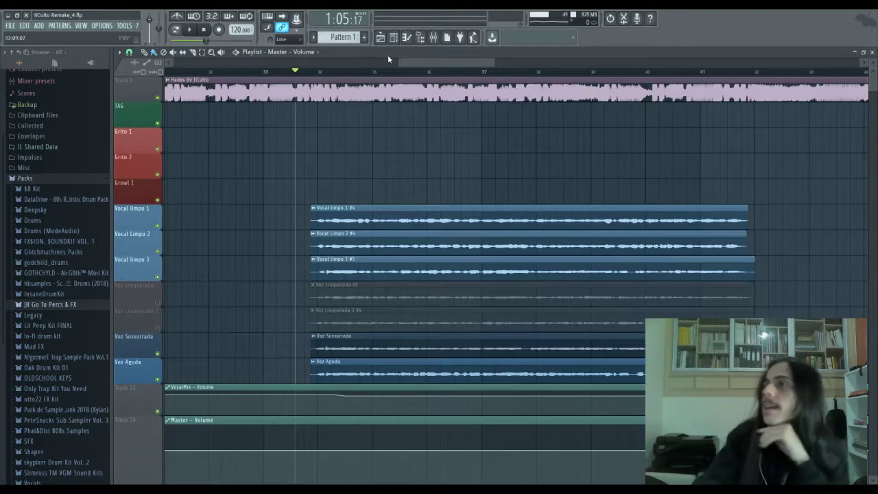
drag(405, 62, 408, 63)
click(432, 37)
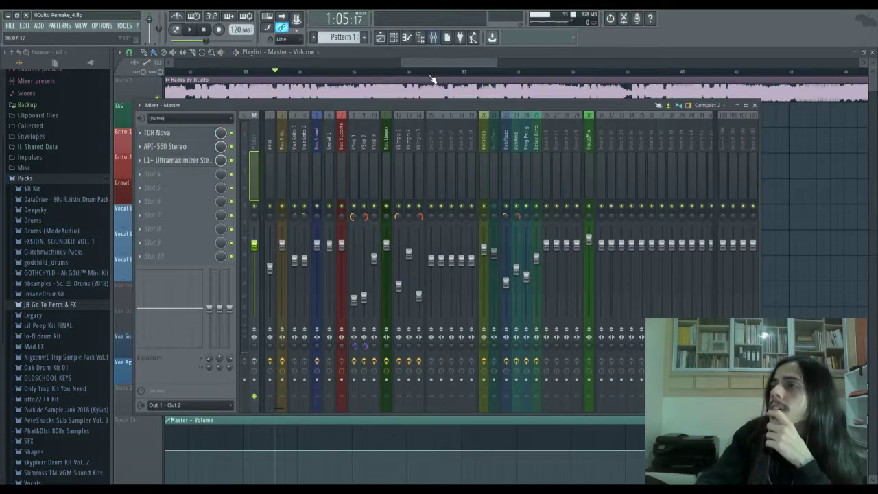
drag(447, 63, 515, 73)
click(487, 72)
scroll(480, 67, left, 5)
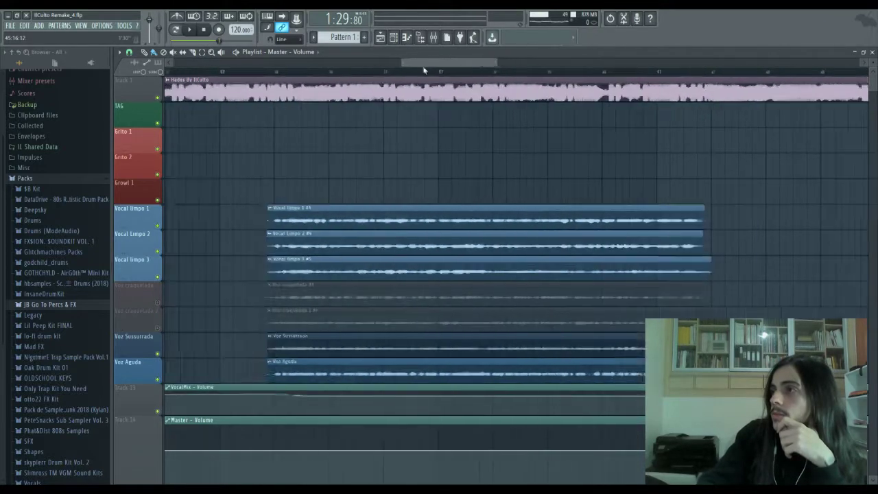
drag(299, 72, 292, 72)
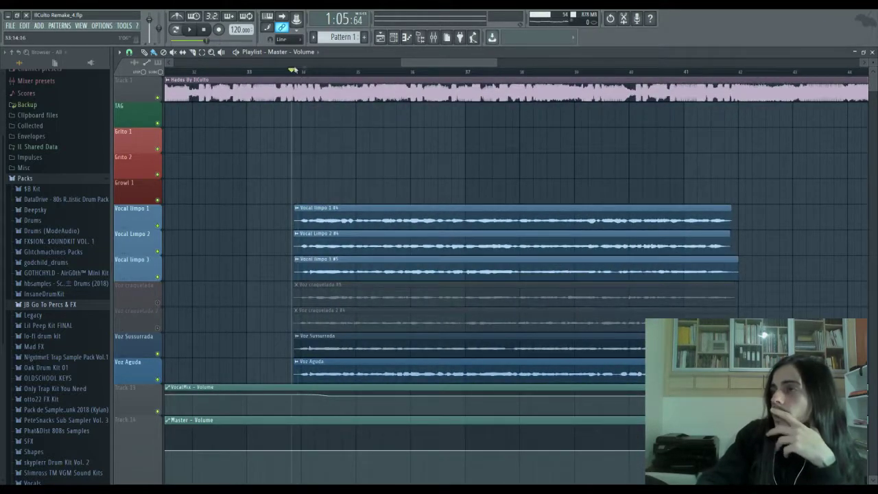
Step: Examine the SSLChannel Stereo settings on the Bus Limpo mixer channel and close the plugin
click(432, 38)
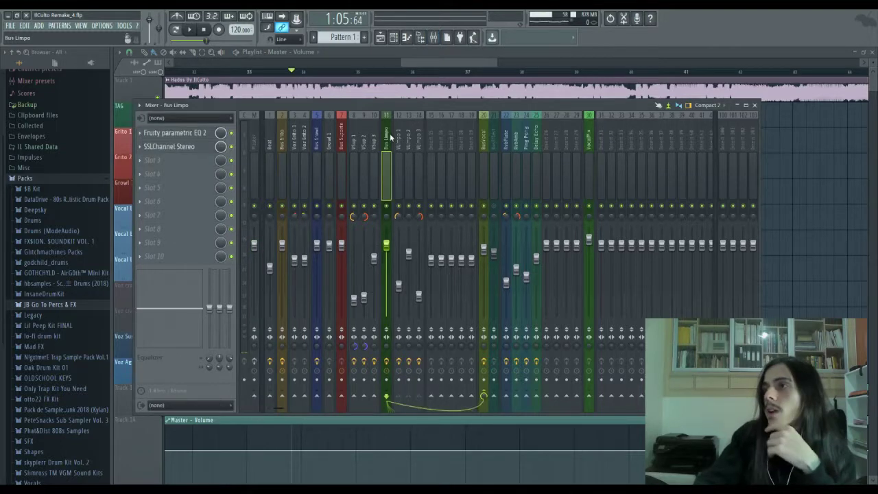
click(200, 147)
drag(217, 109, 236, 62)
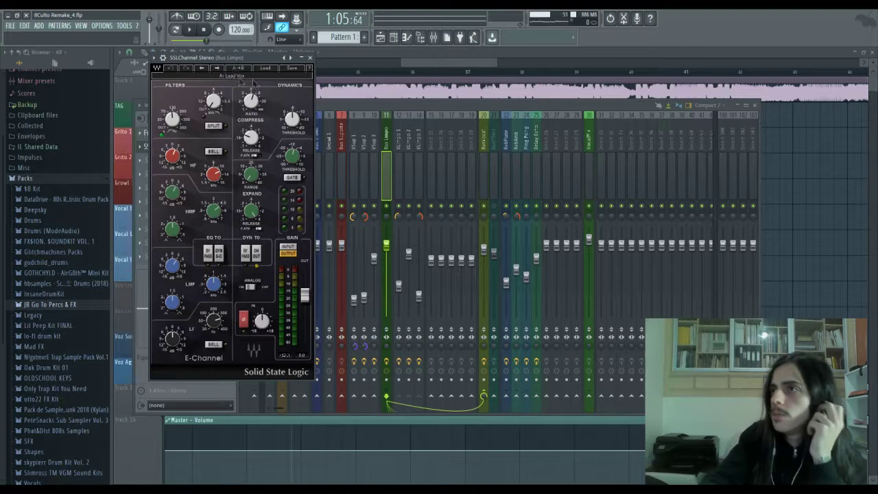
click(309, 57)
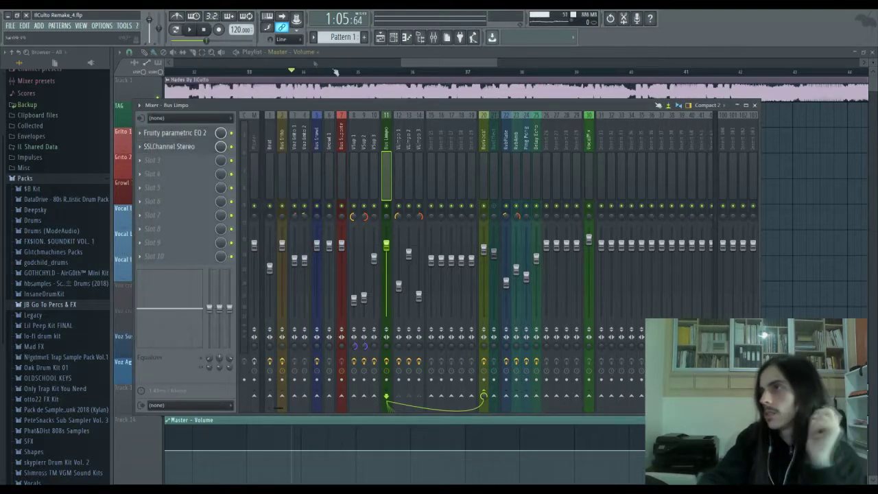
Step: View the effect chains of VLimpo 1 and VLimpo 2 in the mixer, and examine the DeEsser Mono on VLimpo 1
click(398, 137)
click(406, 139)
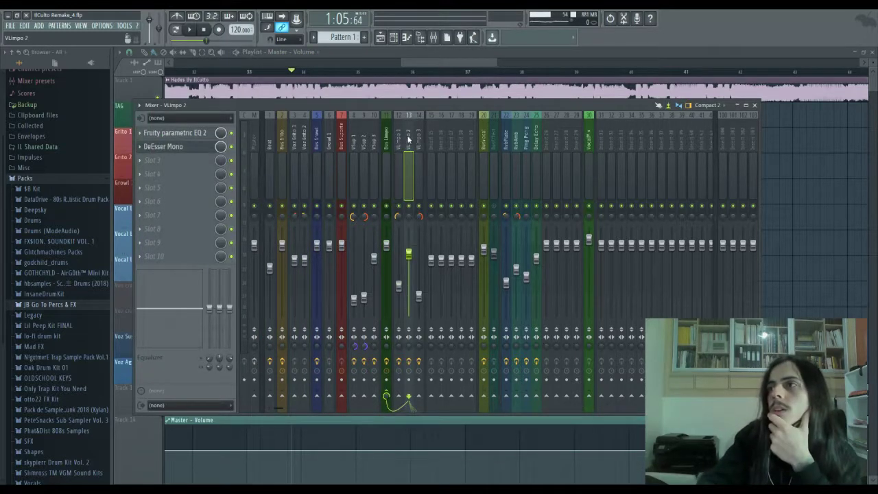
click(399, 139)
click(163, 146)
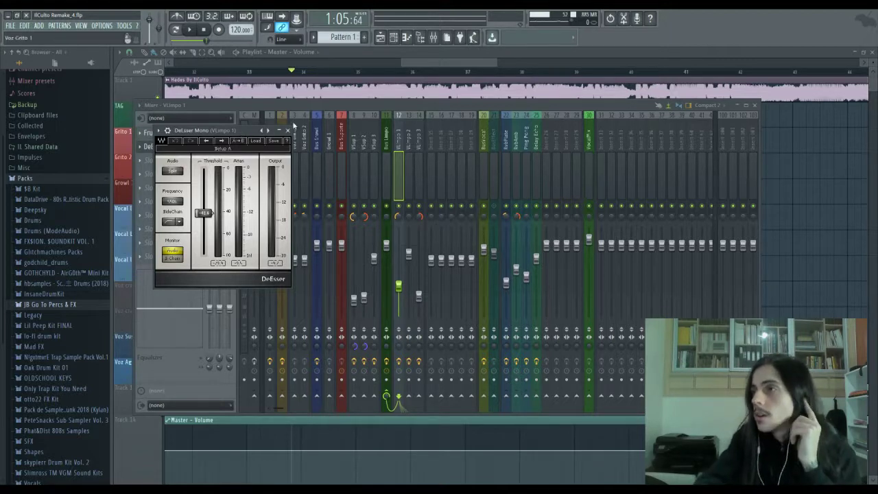
Step: Select the time range spanning the clean vocal clips and play it briefly while watching the mixer levels
click(297, 73)
drag(296, 73, 735, 84)
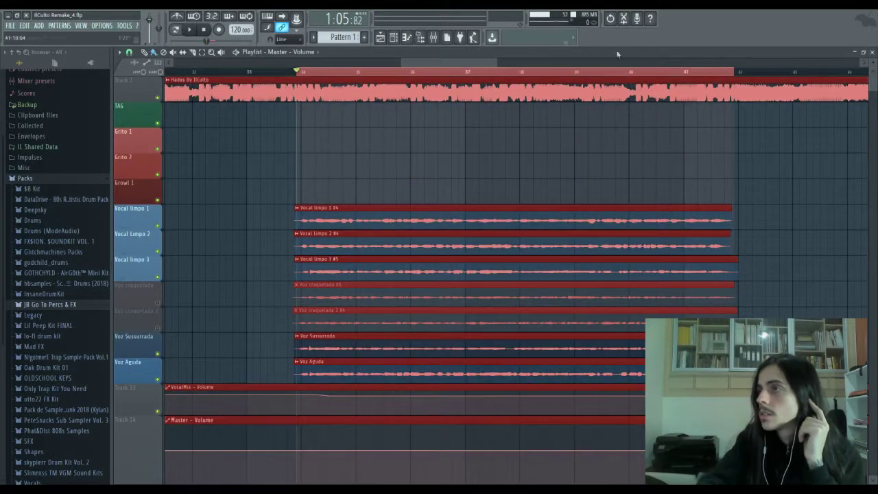
click(434, 38)
key(space)
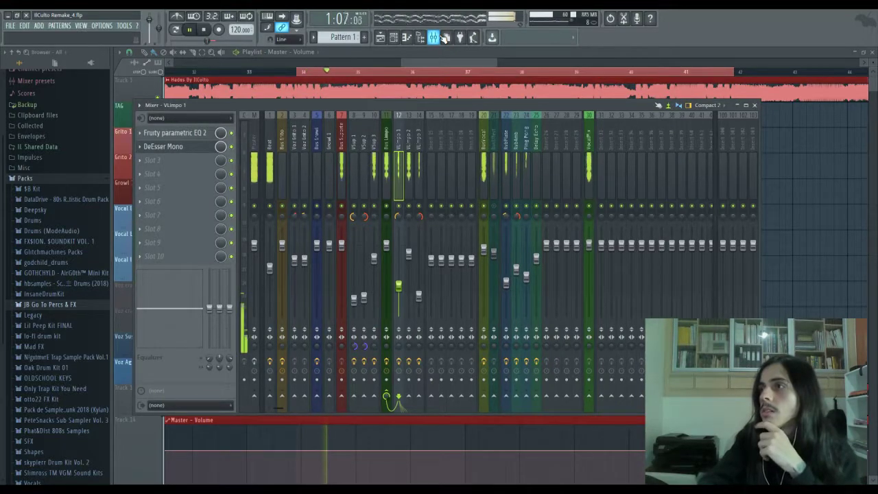
key(space)
Step: Check which mixer channels the Voz Aguda and Voz Sussurrada clips are routed to, using their clip settings
click(376, 154)
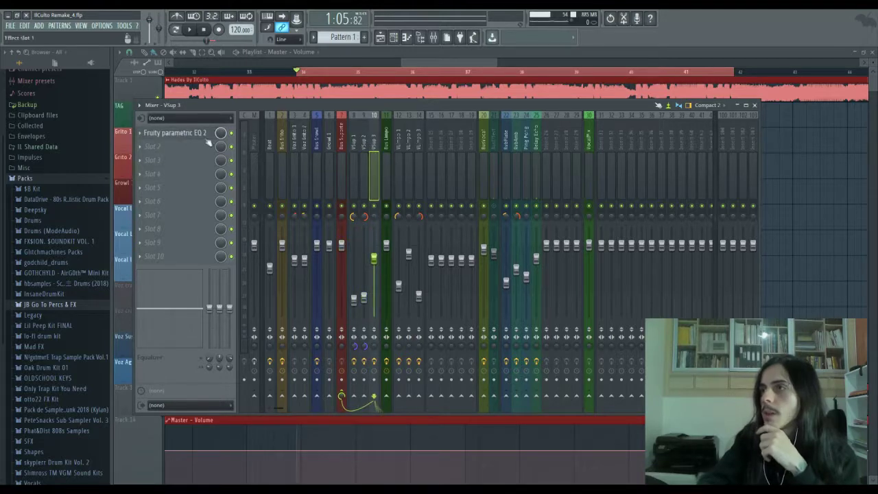
click(399, 138)
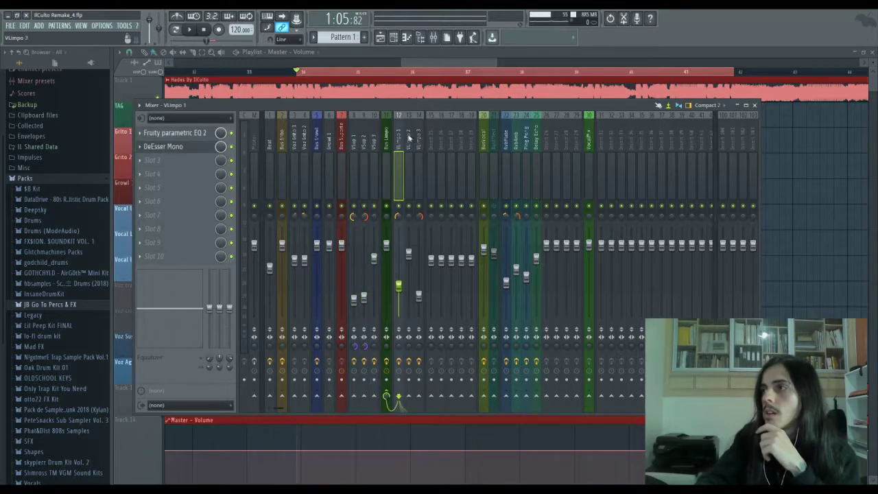
click(413, 63)
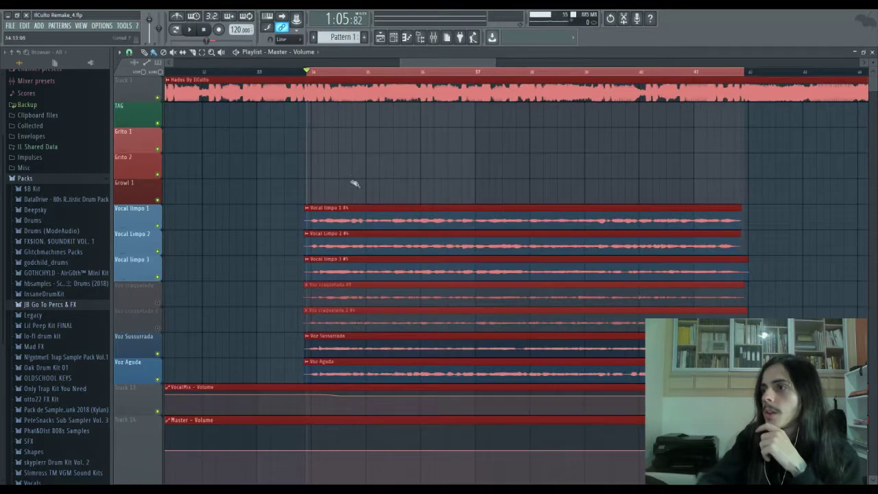
double_click(312, 376)
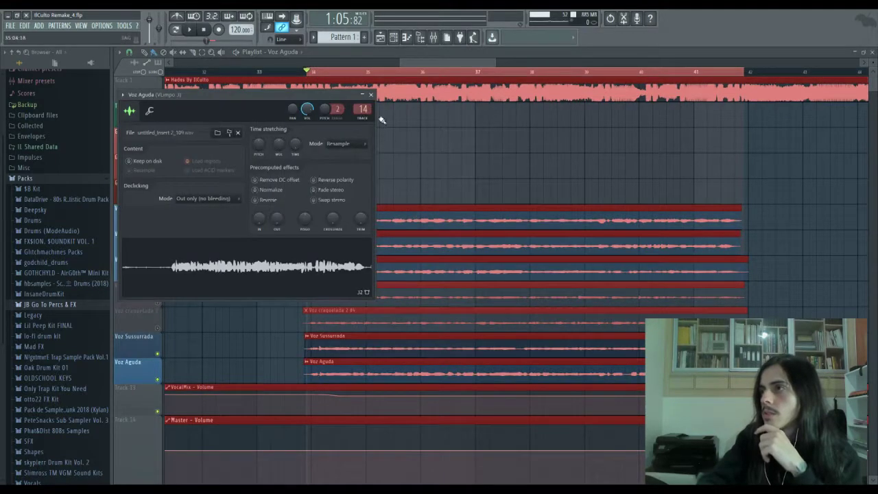
click(370, 94)
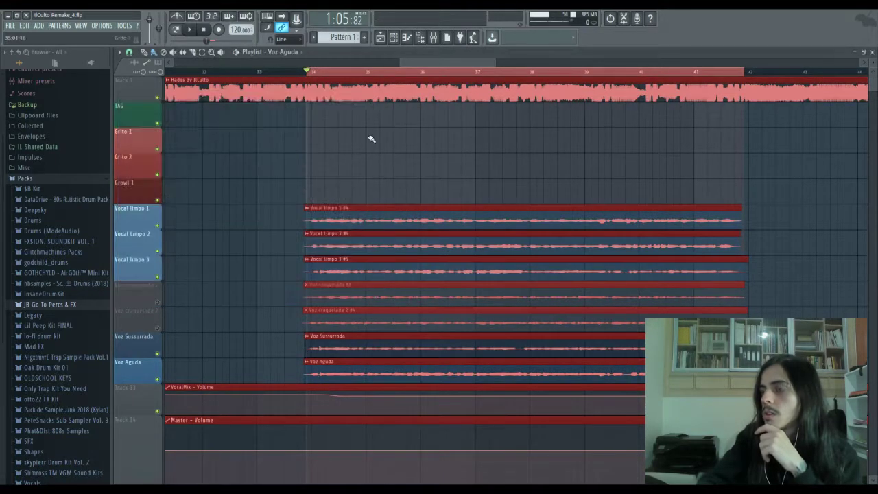
double_click(337, 340)
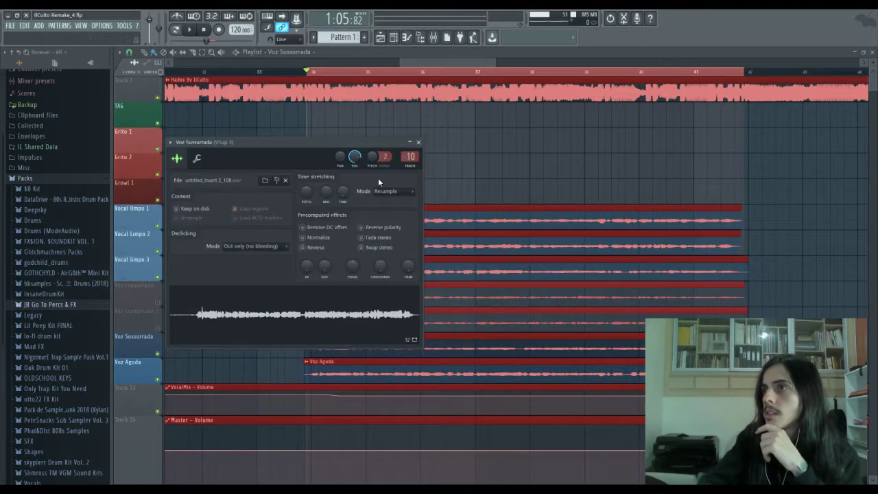
click(418, 142)
click(433, 37)
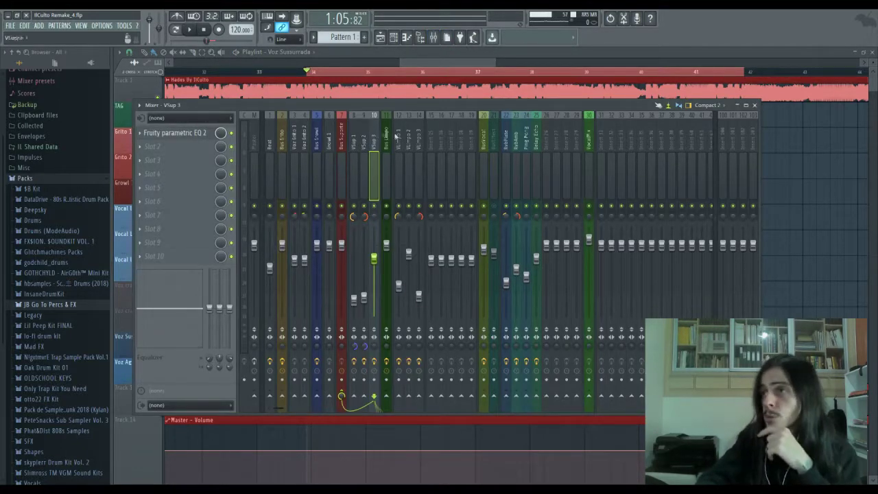
Step: Examine the Fruity parametric EQ 2 curves on VLimpo 1, VLimpo 2 and VLimpo 3 in the mixer
click(399, 137)
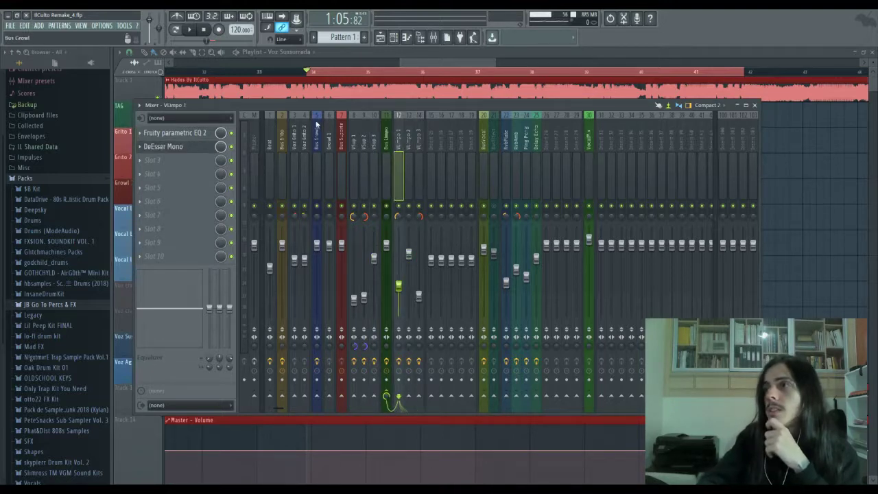
click(182, 133)
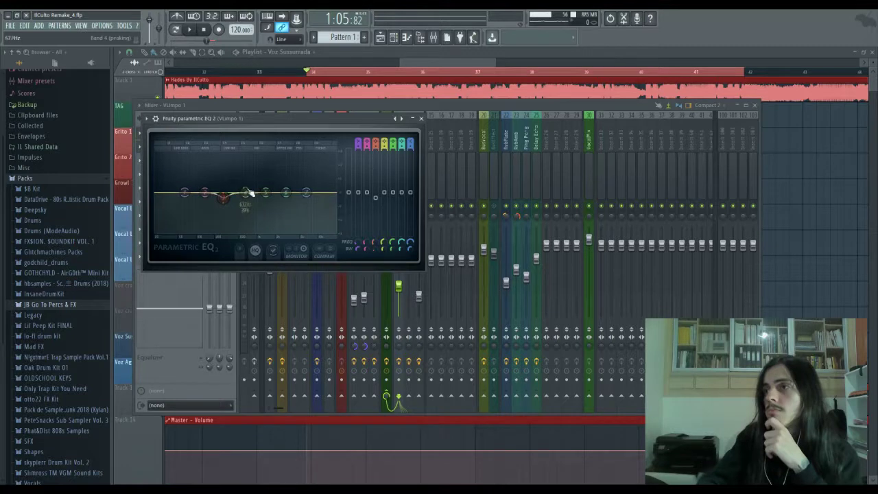
click(421, 118)
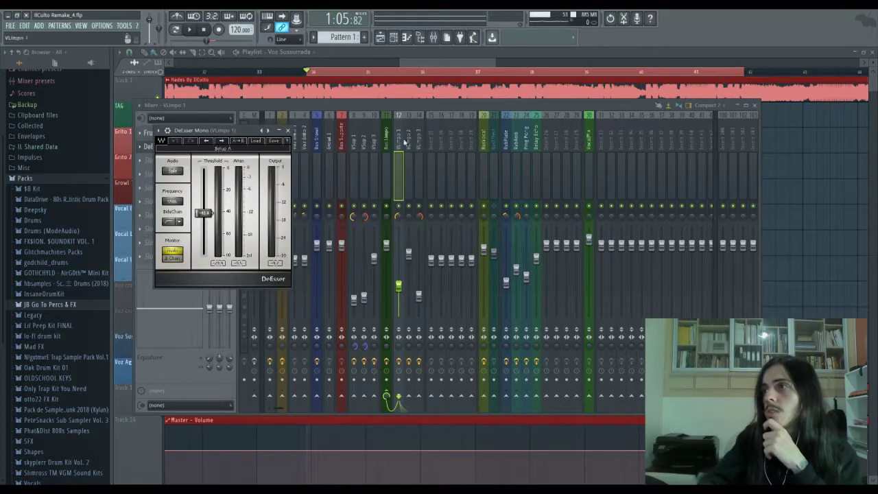
click(409, 175)
click(189, 134)
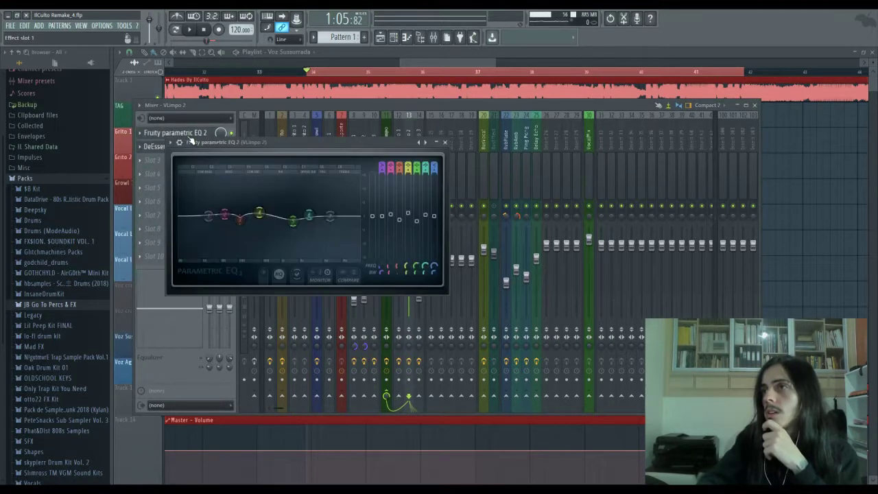
click(444, 142)
click(418, 164)
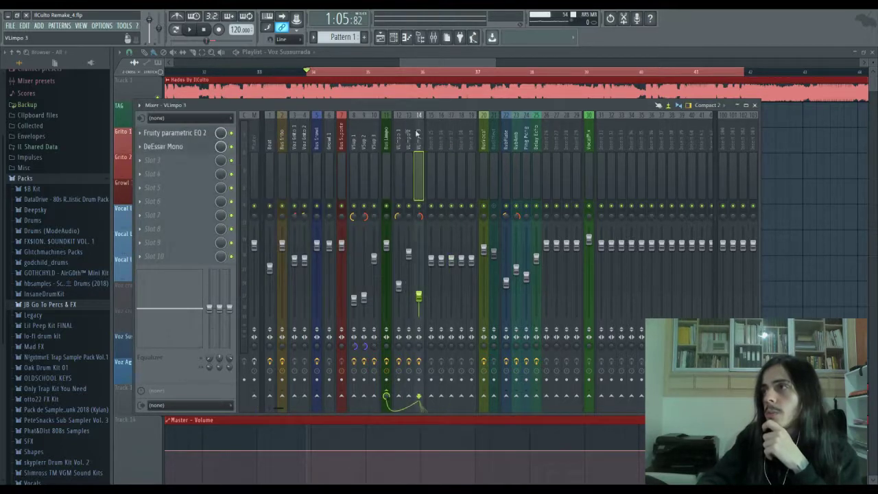
click(198, 132)
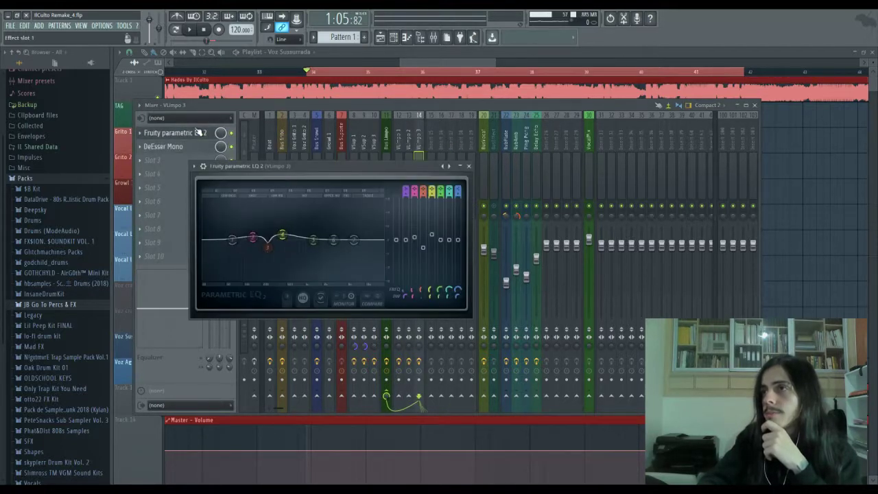
click(467, 165)
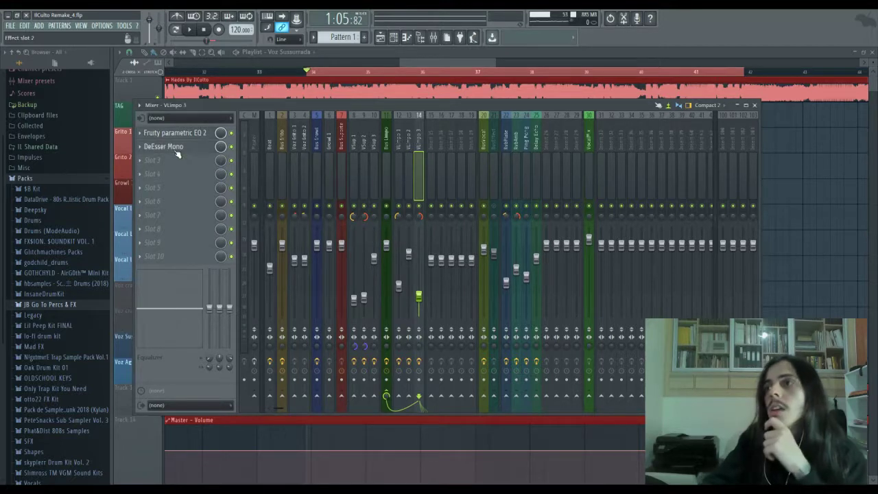
Step: Examine the DeEsser Mono on VLimpo 3 and VLimpo 1, and both the equalizer and de-esser on VLimpo 2
click(213, 147)
click(398, 148)
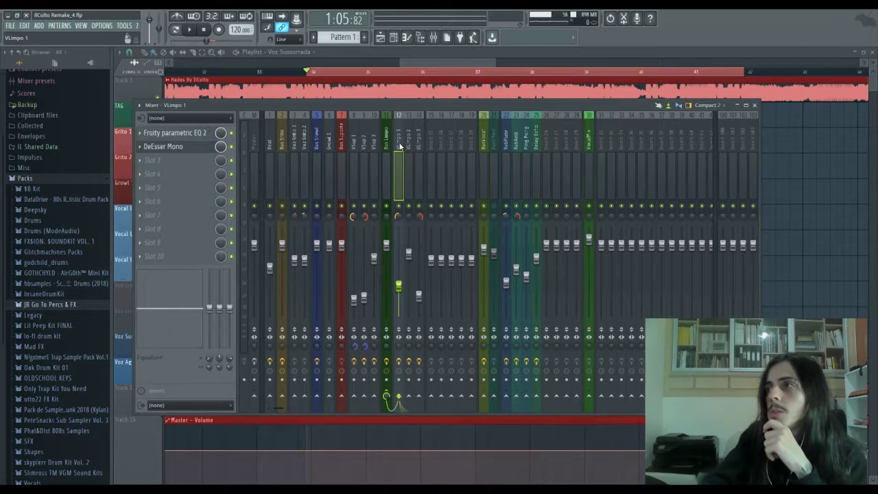
click(196, 147)
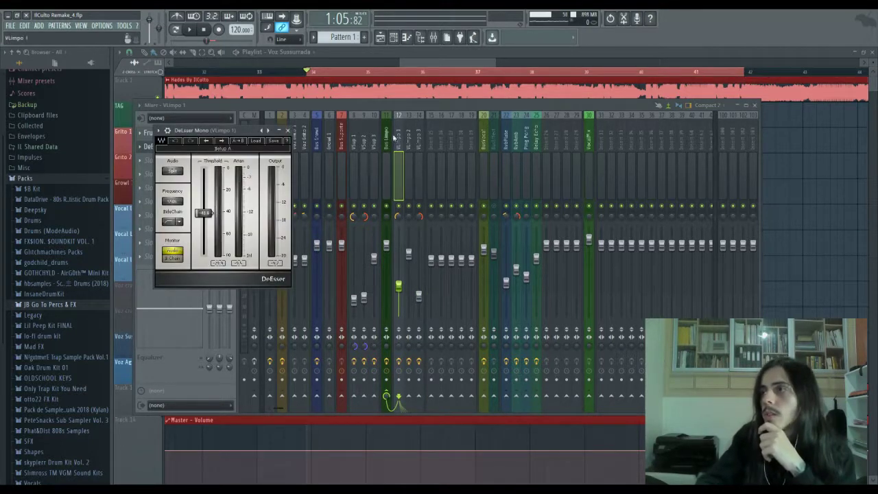
click(408, 142)
click(196, 134)
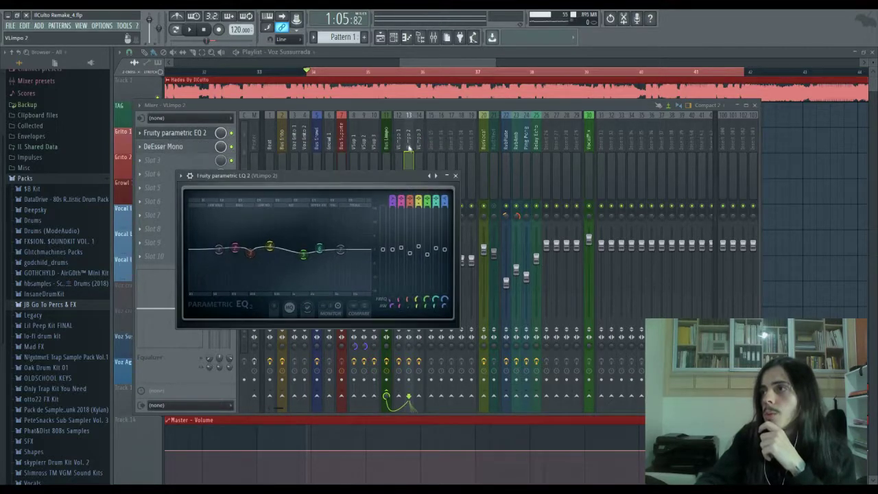
click(198, 136)
click(197, 148)
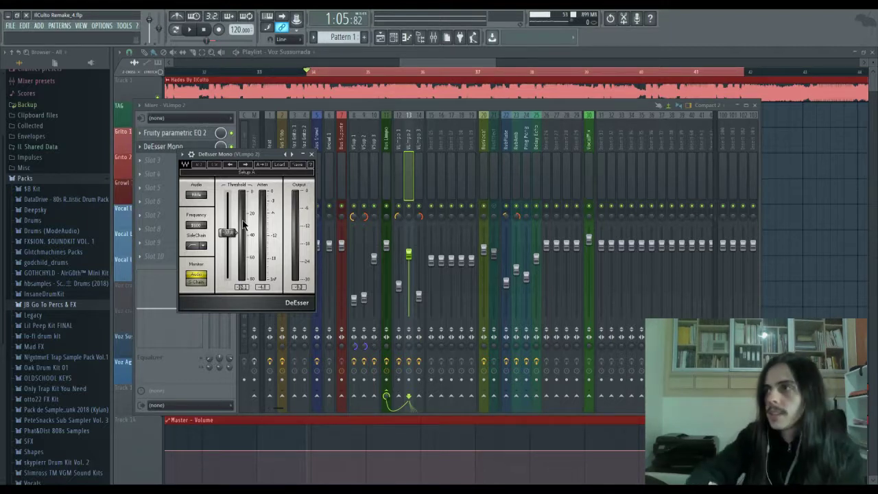
Step: Compare the DeEsser Mono threshold and frequency settings on VLimpo 1, VLimpo 3 and VLimpo 2
click(402, 154)
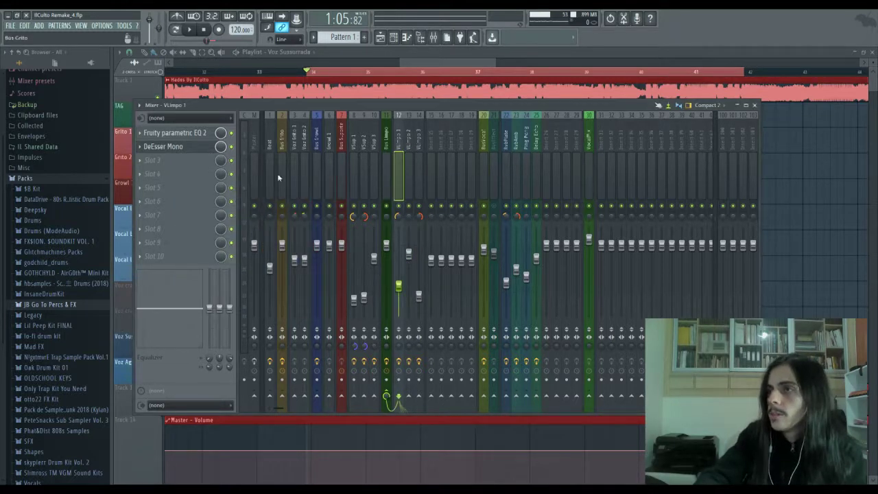
click(196, 150)
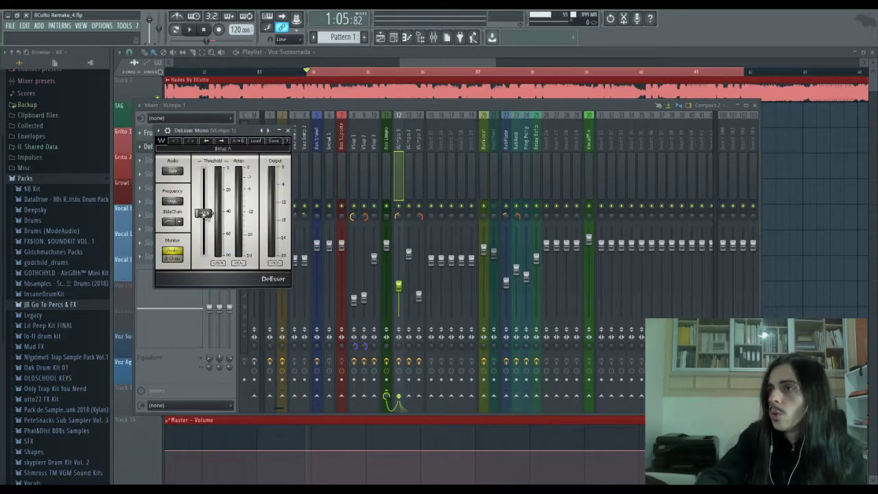
click(417, 153)
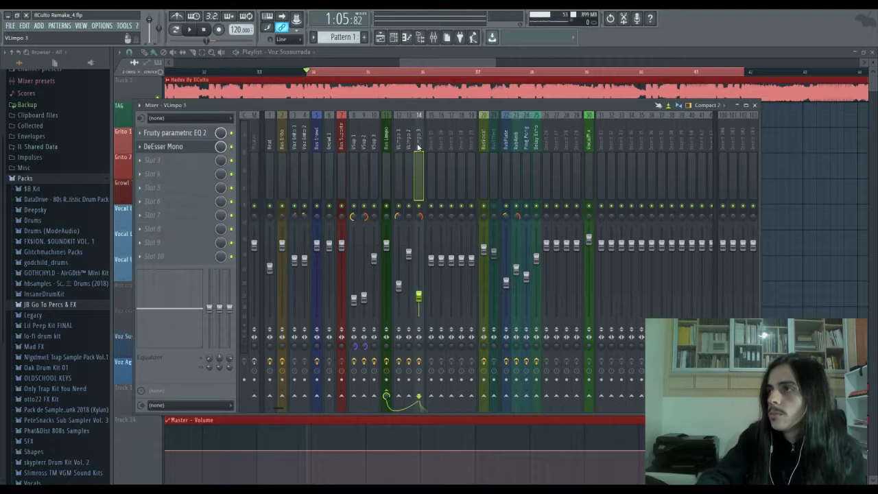
click(197, 148)
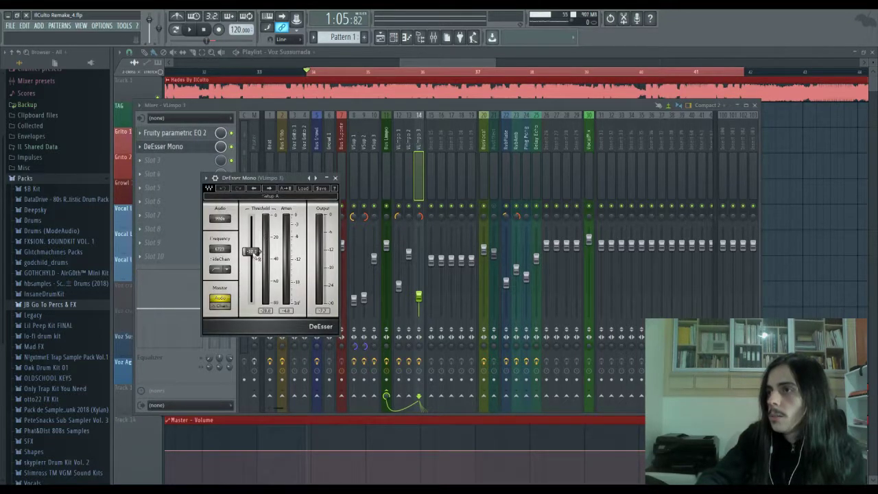
click(408, 151)
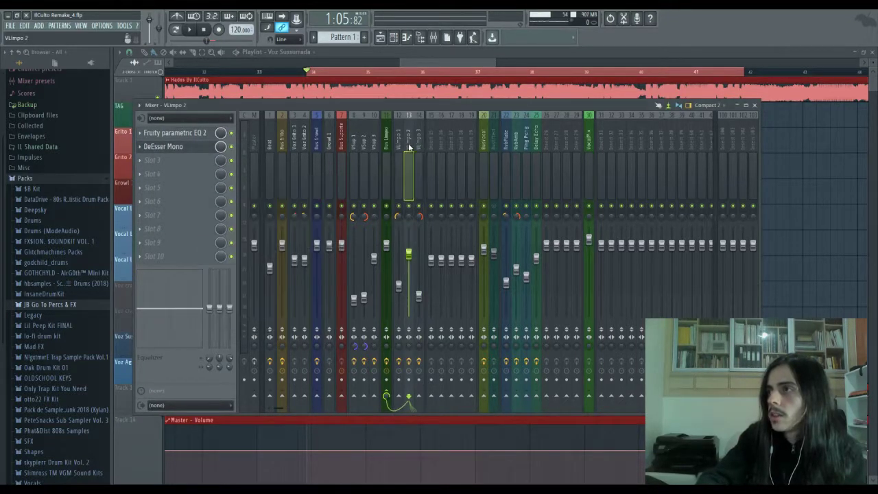
click(195, 152)
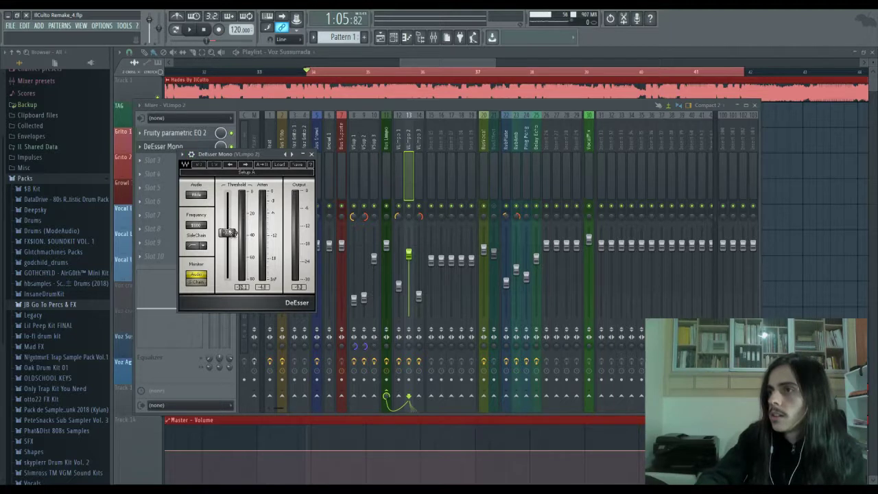
Step: Inspect the DeEsser Mono settings on the VLimpo 3 mixer channel, then close the plugin window
click(418, 154)
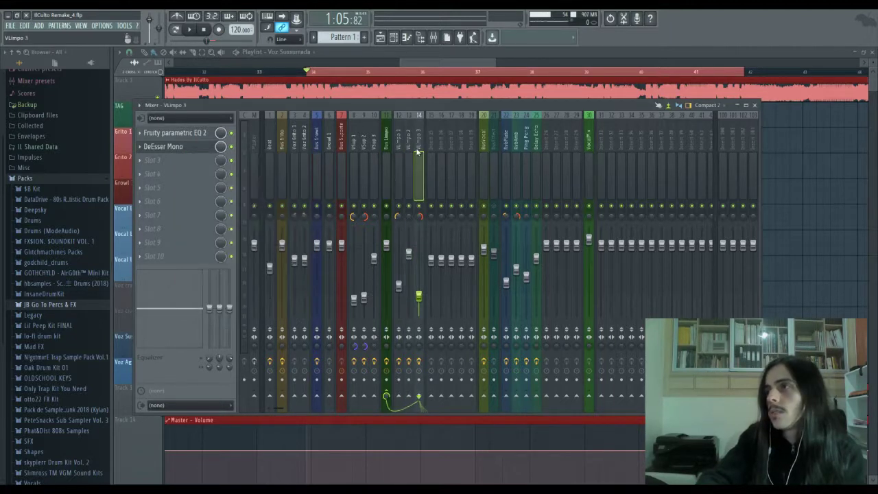
click(206, 149)
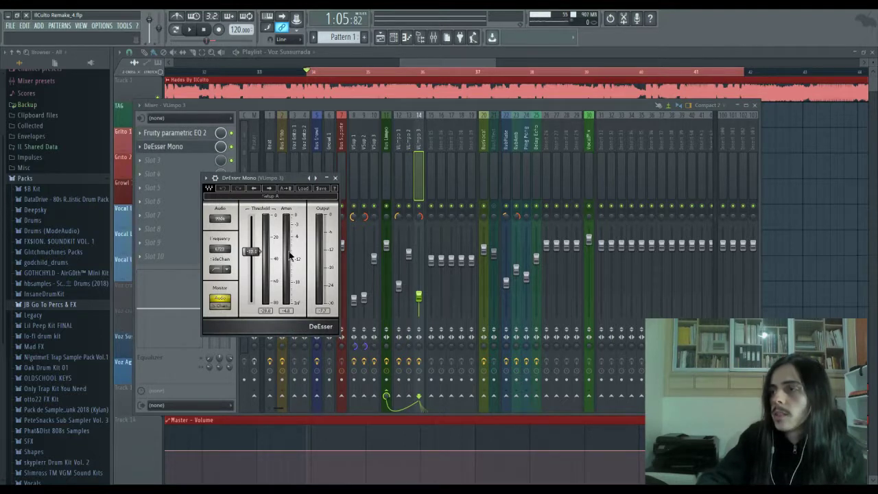
click(340, 184)
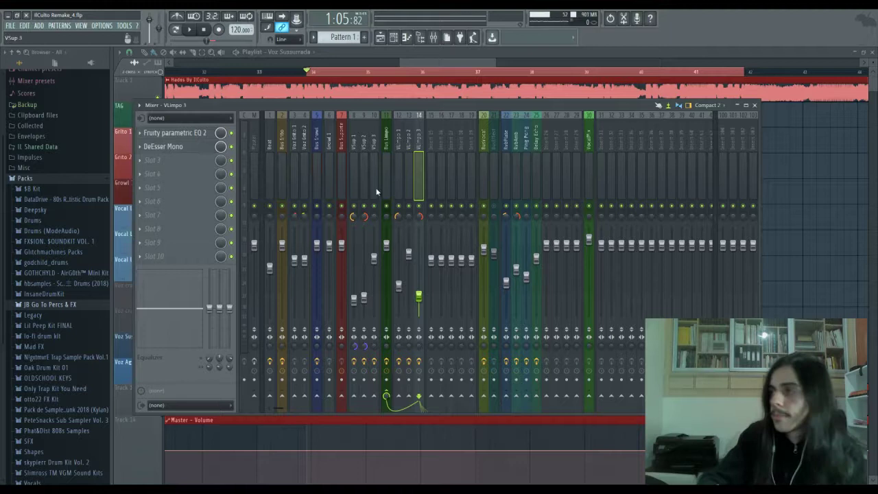
Step: Compare the effect chains, fader levels and bus routing of VLimpo 1, VLimpo 2 and VLimpo 3 in the mixer
click(412, 173)
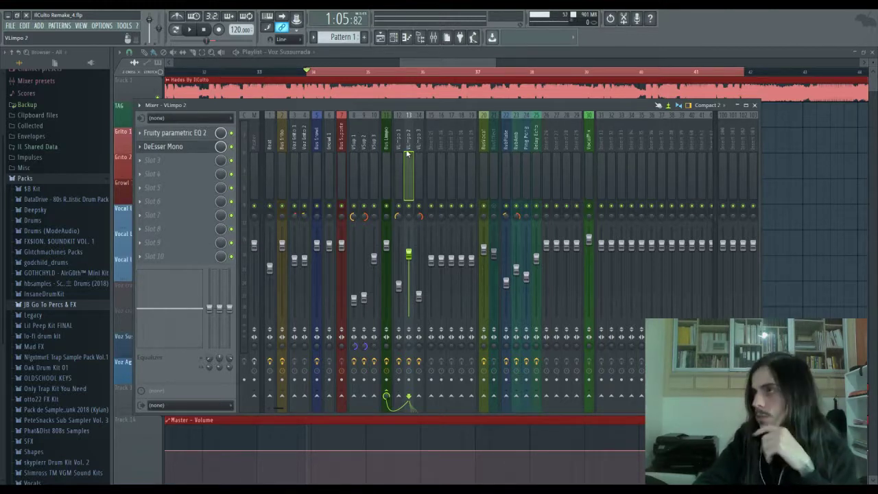
click(418, 146)
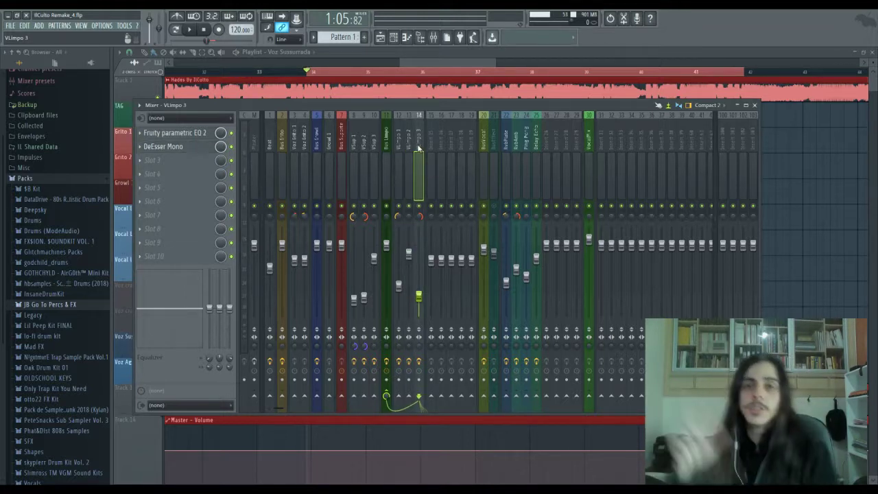
click(399, 146)
click(408, 147)
click(399, 146)
click(416, 147)
click(409, 146)
click(401, 143)
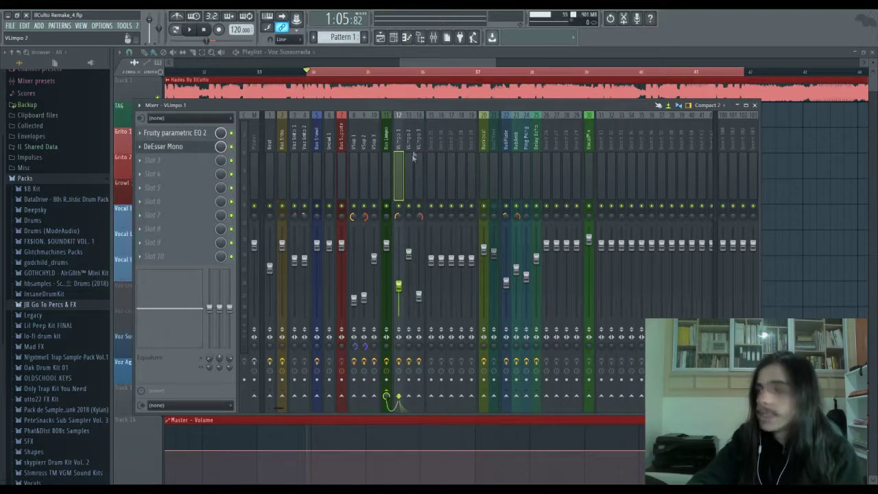
click(415, 147)
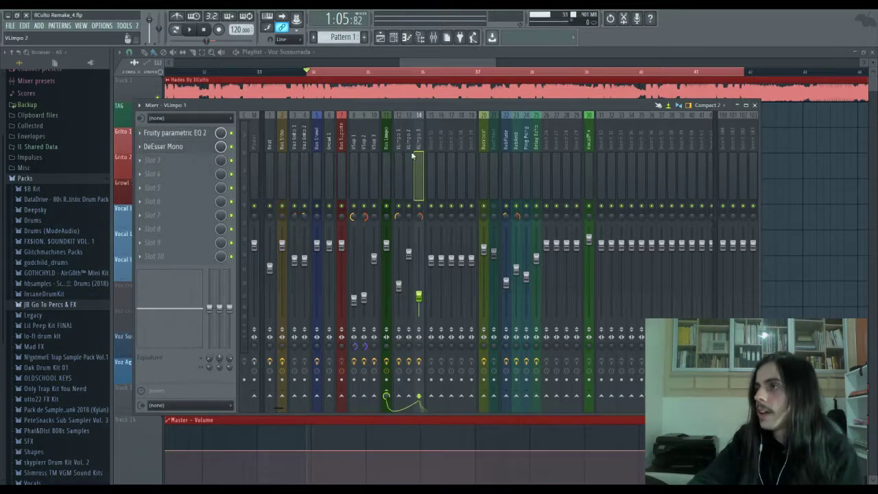
click(409, 151)
click(397, 149)
click(408, 154)
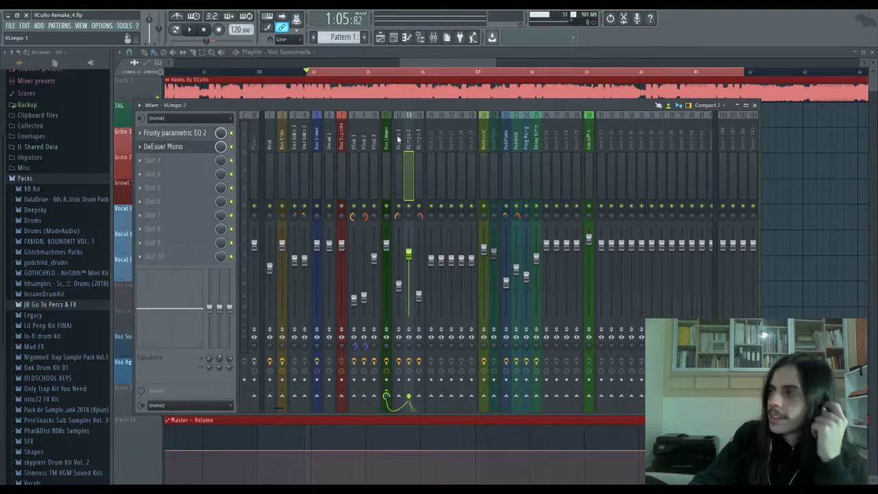
click(397, 140)
click(417, 142)
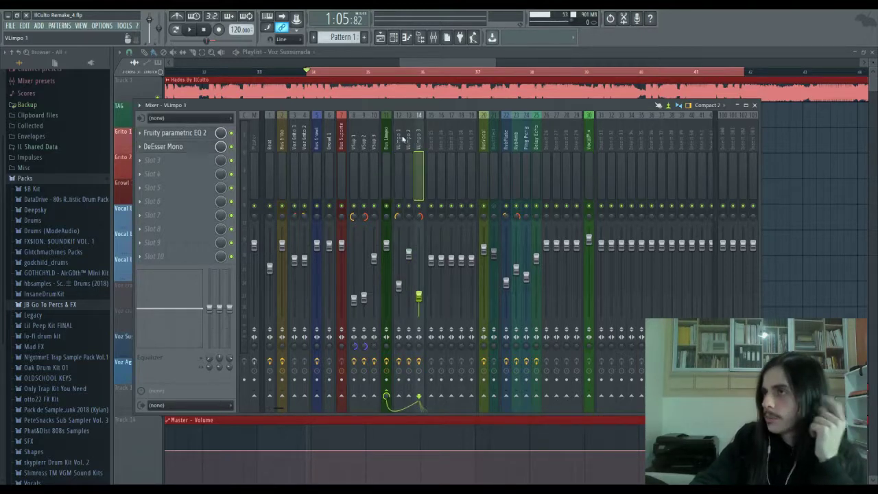
Step: Place the playhead in bar 44 of the playlist, ahead of the Grito and Growl clips, and play that section
drag(430, 64, 465, 56)
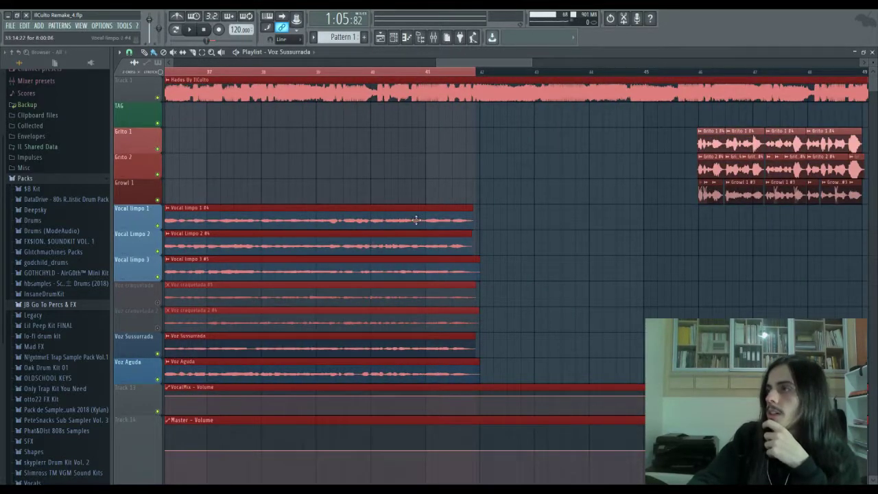
drag(471, 62, 510, 62)
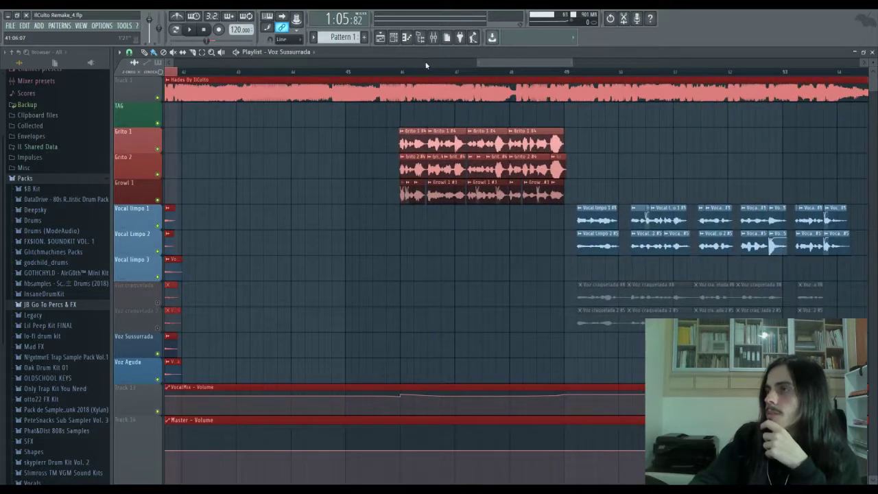
click(396, 73)
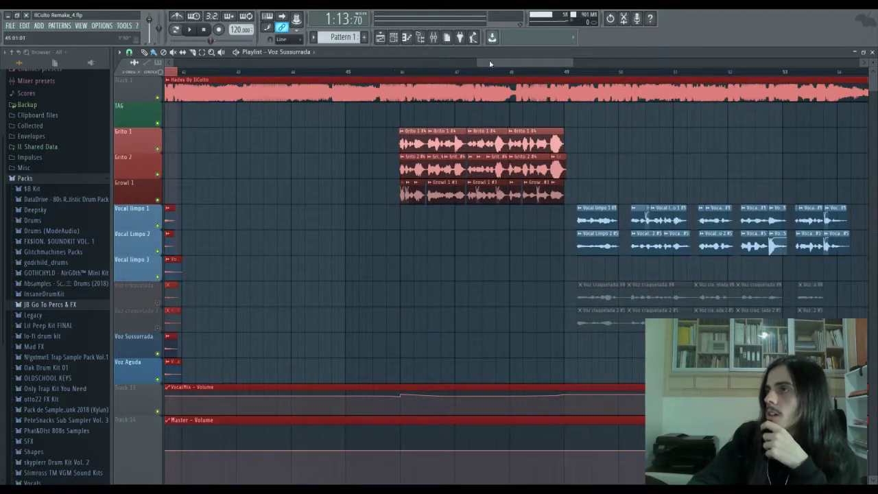
click(404, 73)
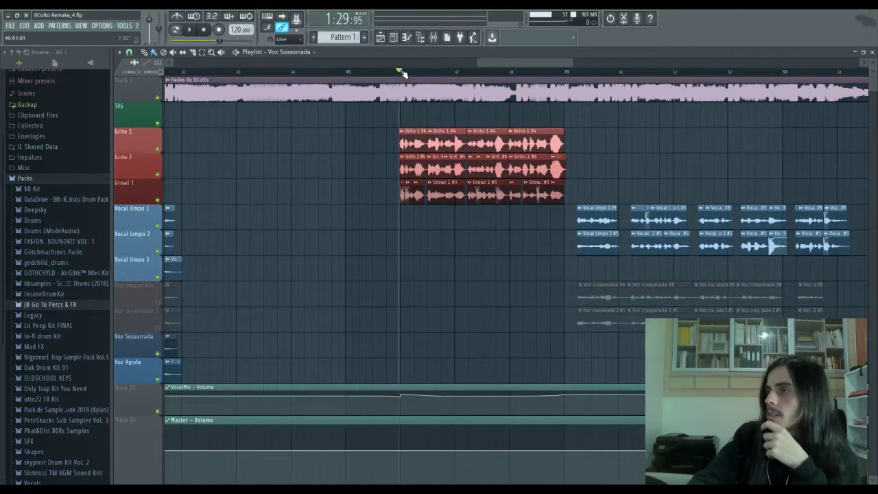
click(392, 71)
click(332, 71)
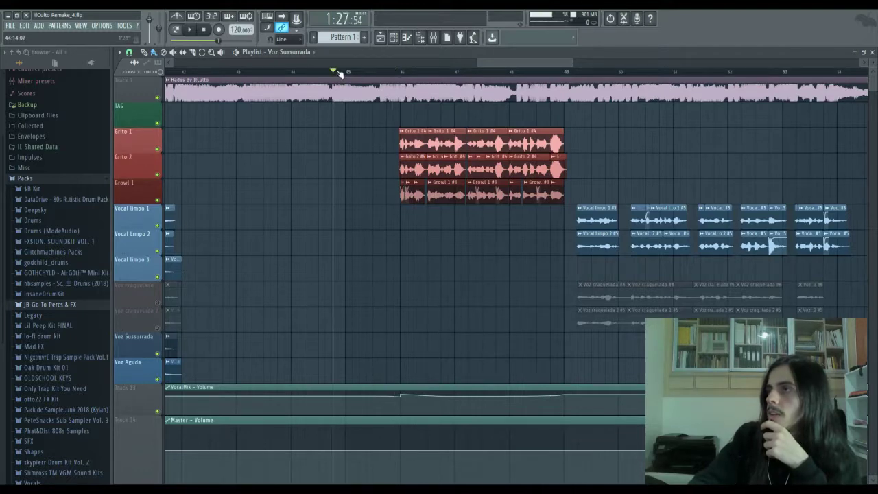
click(434, 37)
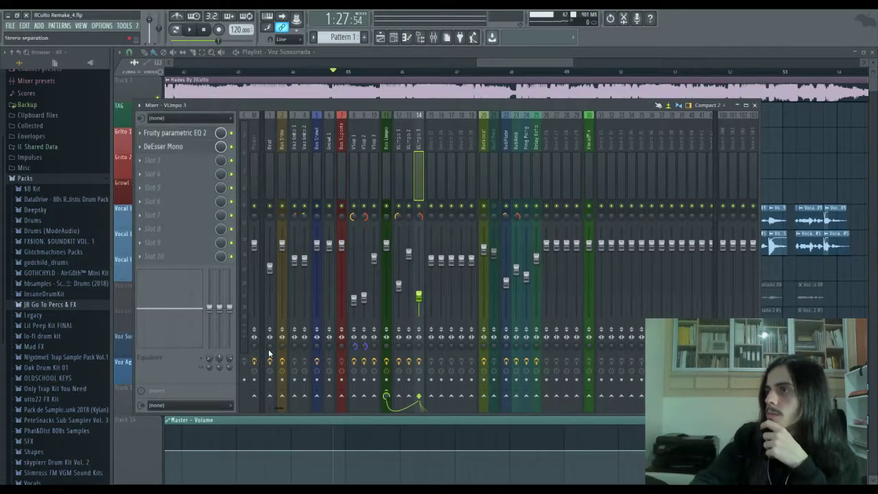
key(space)
drag(514, 60, 522, 61)
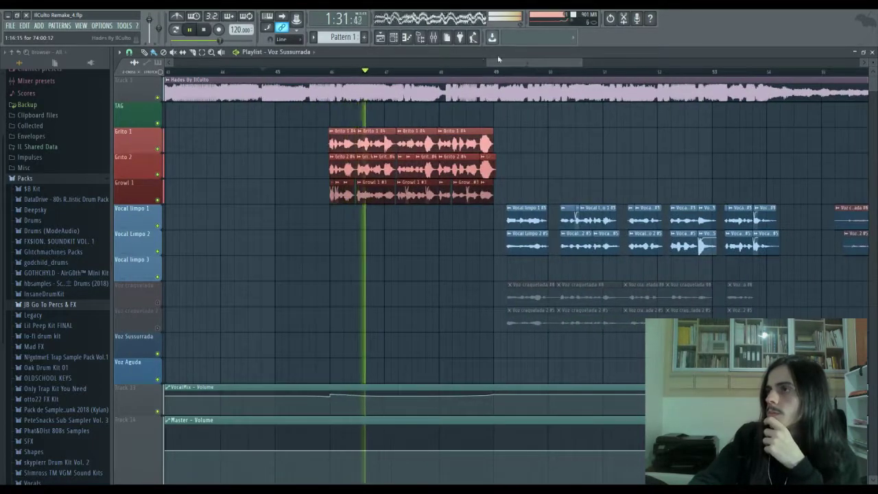
Step: Replay the song from bar 45 through the screams and the clean vocal clips that follow, then stop playback
key(space)
click(309, 72)
key(space)
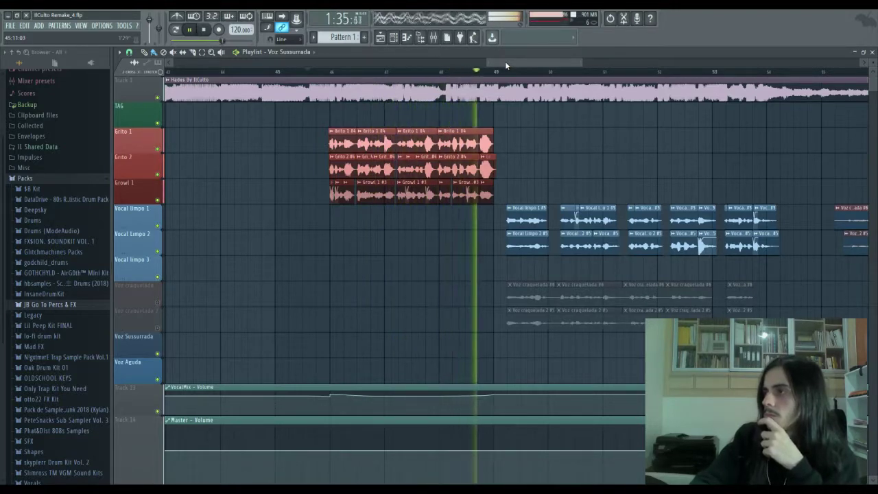
drag(508, 66, 529, 66)
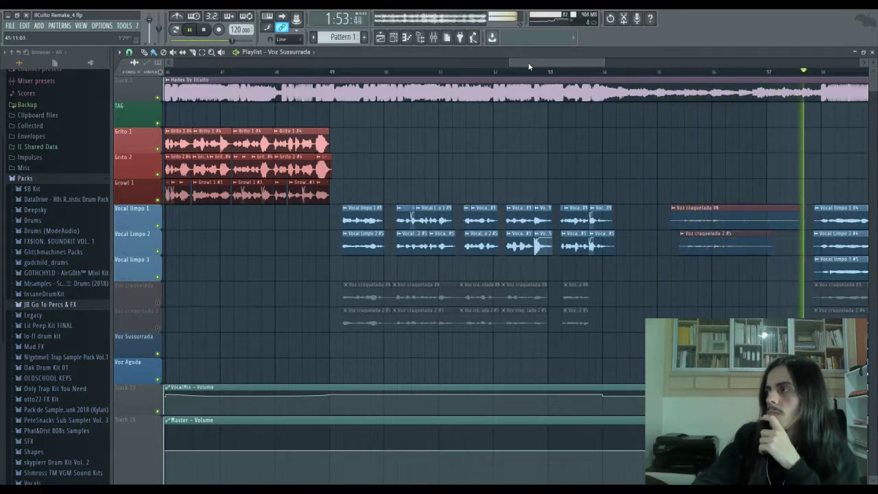
key(space)
Step: Solo the Grito 1 track and audition its clips while checking the mixer levels, then restart playback
drag(528, 63, 501, 65)
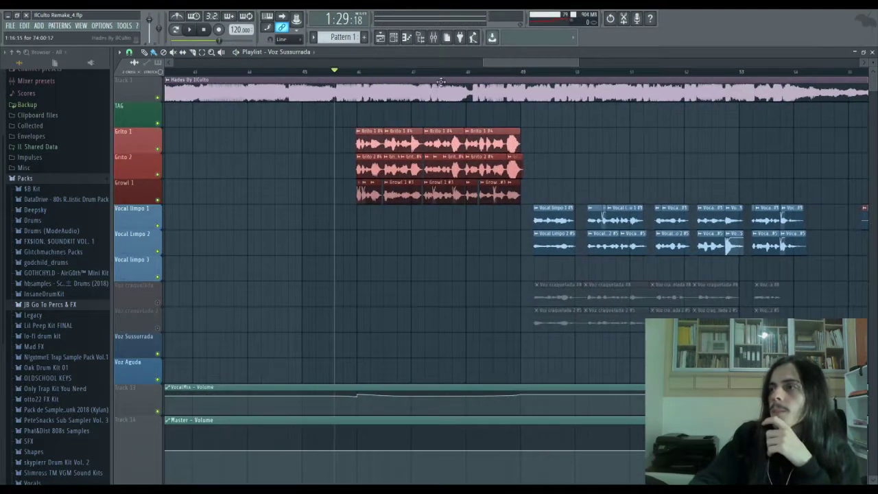
right_click(162, 147)
key(space)
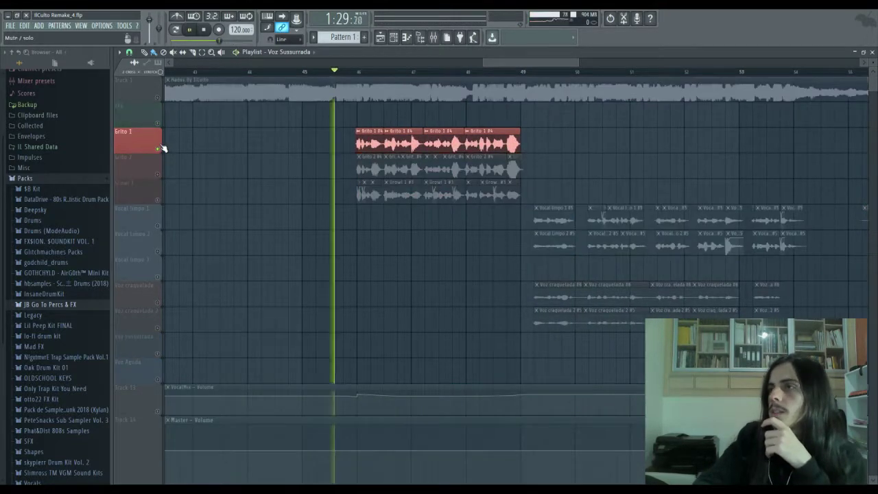
click(434, 37)
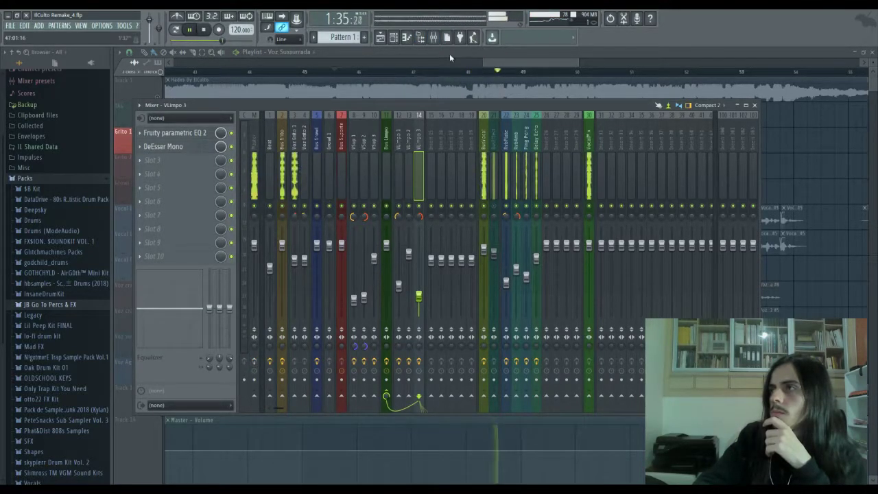
click(497, 66)
key(space)
key(space)
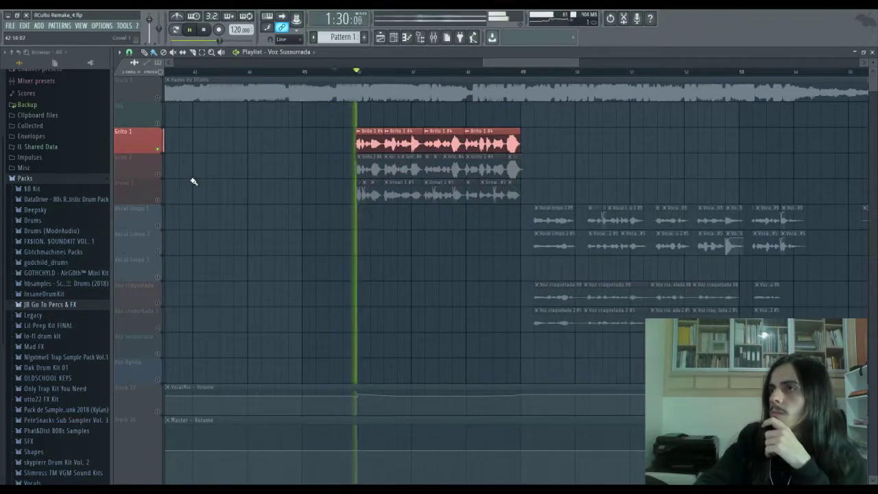
Step: Switch the solo to Grito 2 and then to Growl 1 during playback, and stop
click(158, 173)
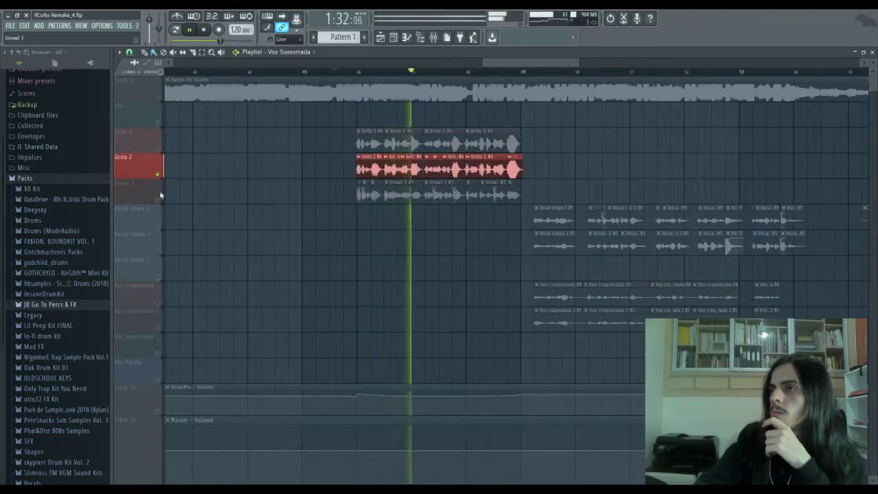
click(158, 199)
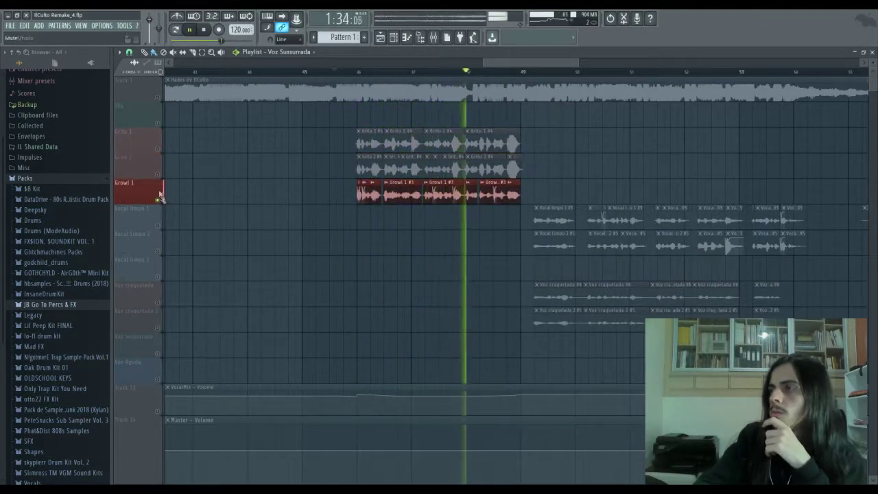
key(space)
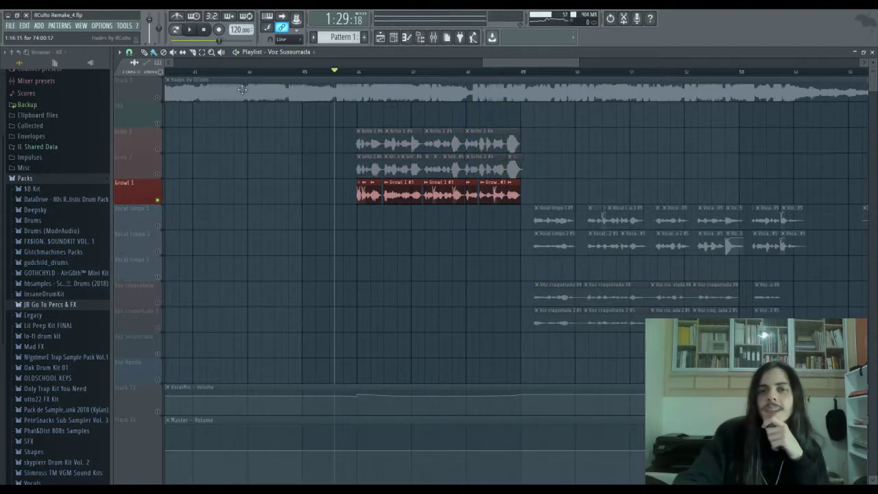
Step: Replay the Growl 1 track, enable Grito 2 and Grito 1 on top of it, and audition all three together
key(space)
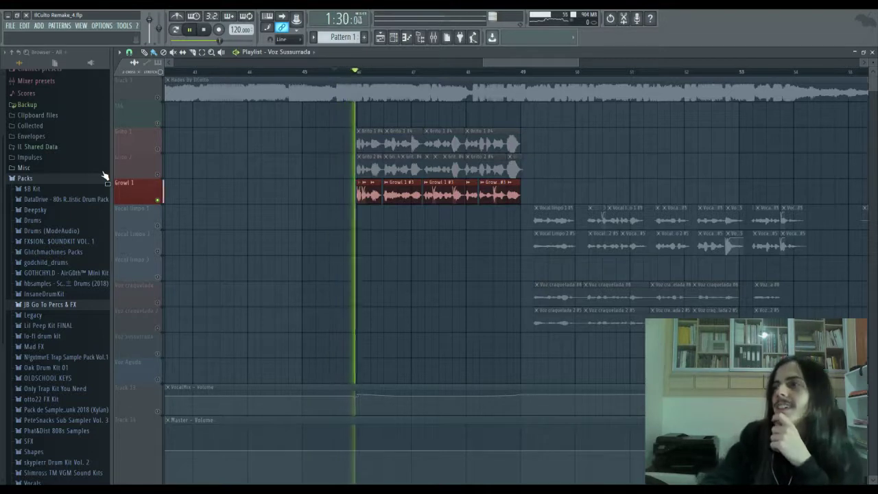
click(157, 175)
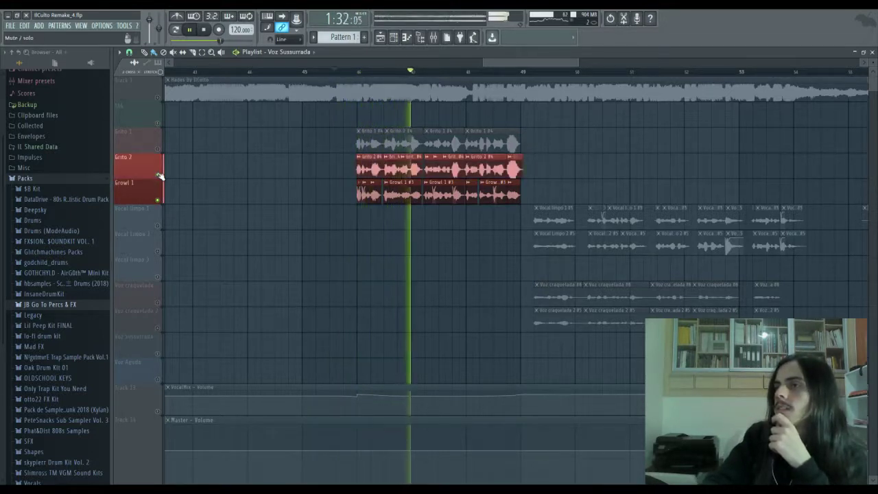
click(158, 150)
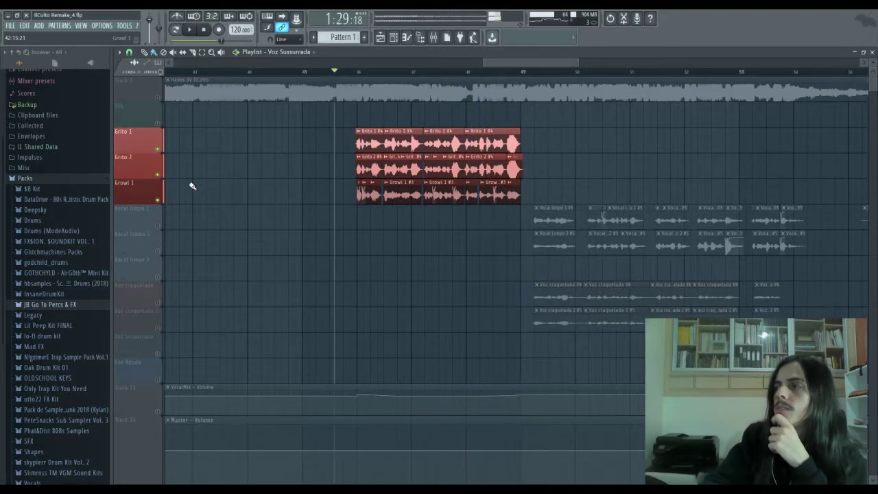
key(space)
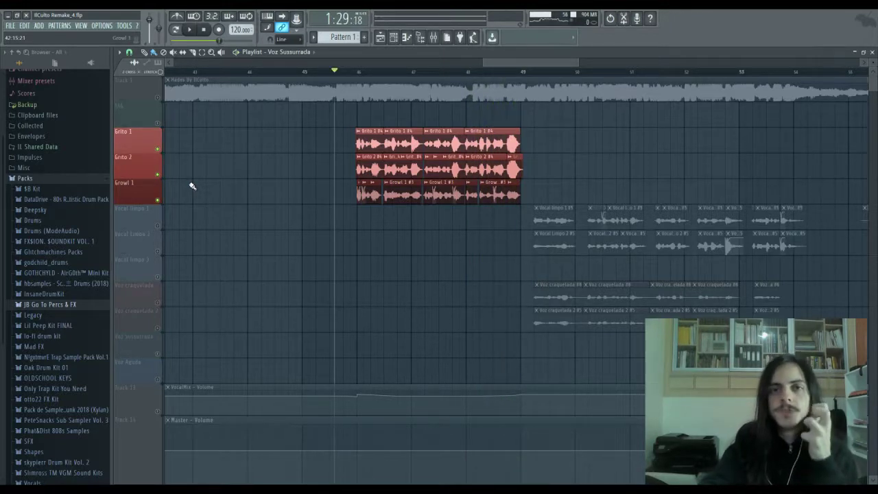
key(space)
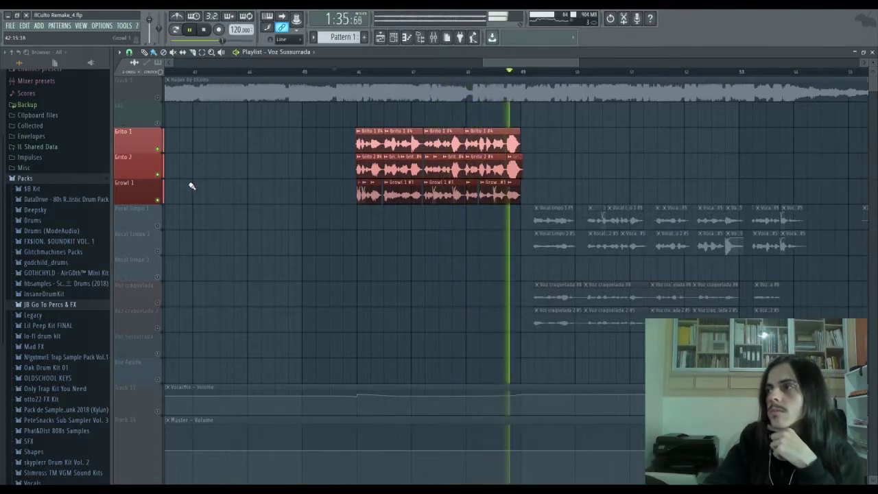
key(space)
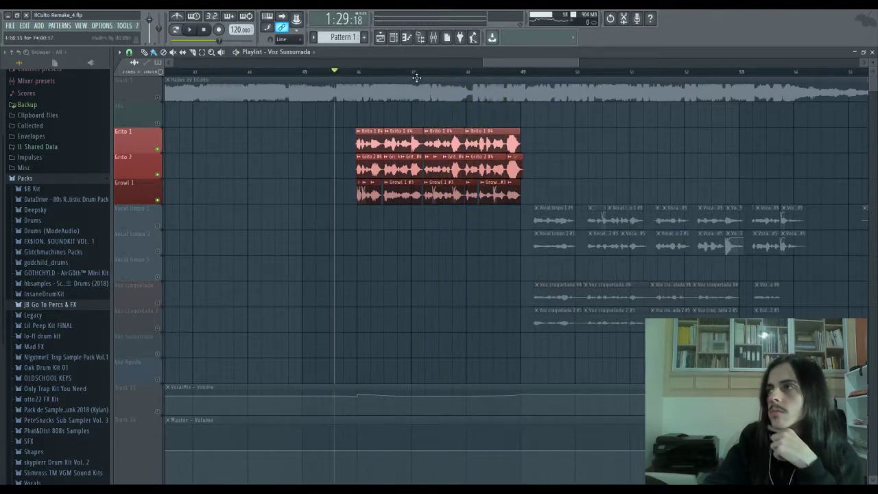
Step: Place the playhead at the end of the Grito and Growl clips and look over the following vocal clips
click(434, 38)
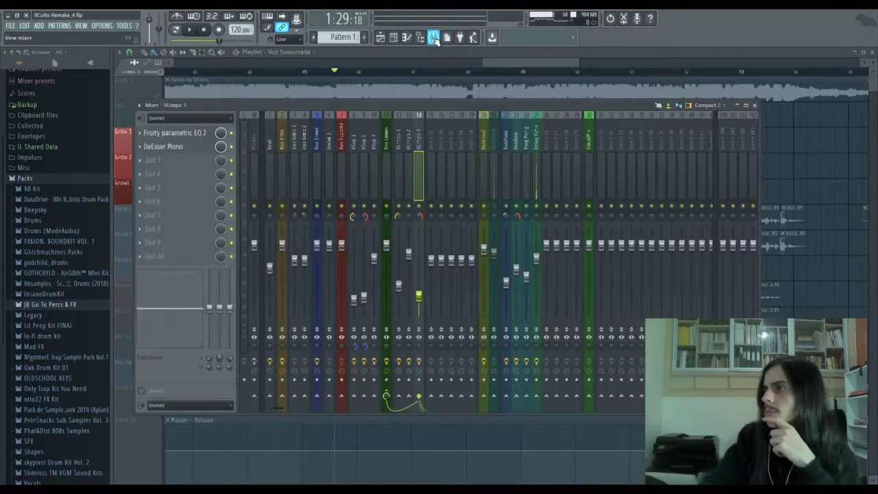
drag(509, 62, 529, 72)
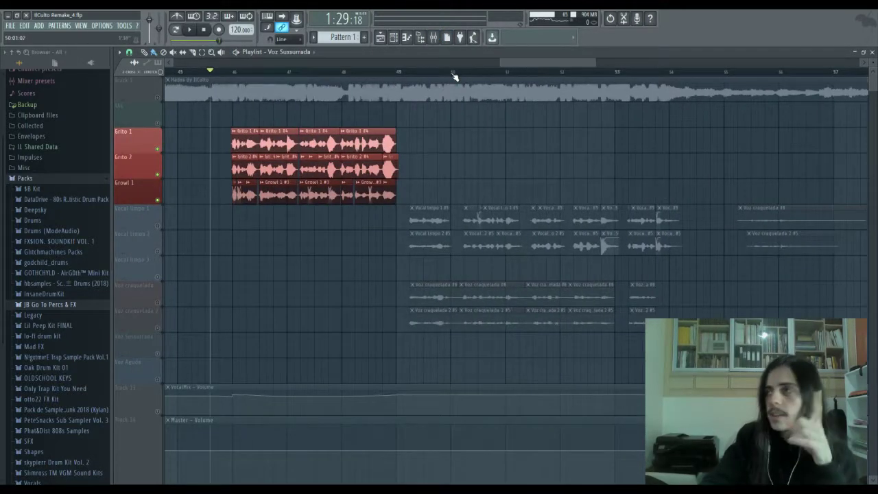
click(398, 72)
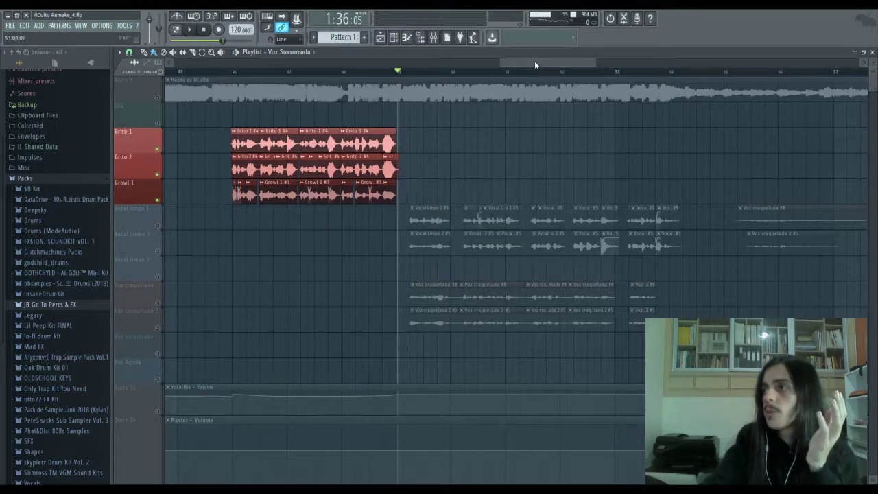
drag(535, 66, 568, 67)
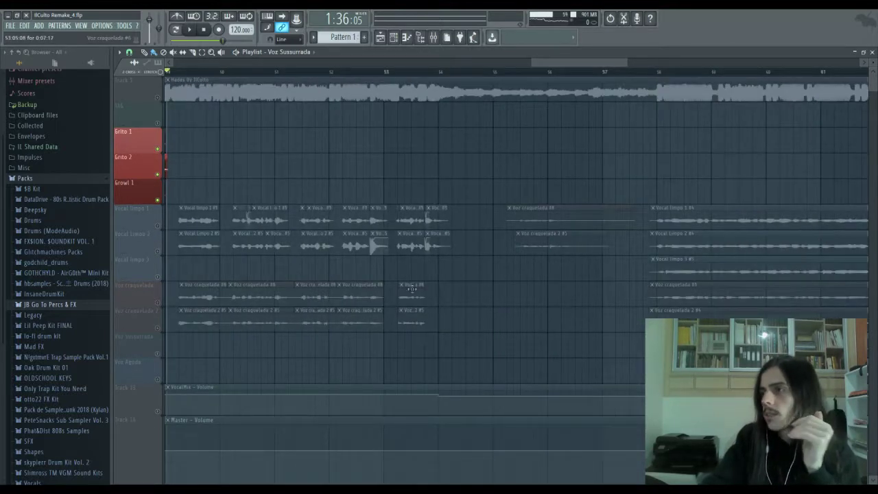
Step: Solo Vocal limpo 1 and Vocal Limpo 2 and audition the gap leading into their Voz craquelada clips, then stop playback
right_click(158, 226)
right_click(158, 250)
click(157, 226)
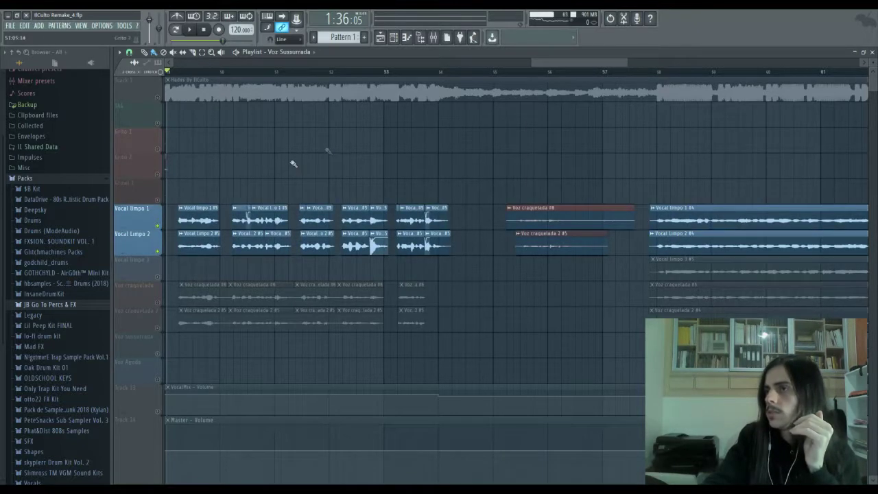
click(484, 71)
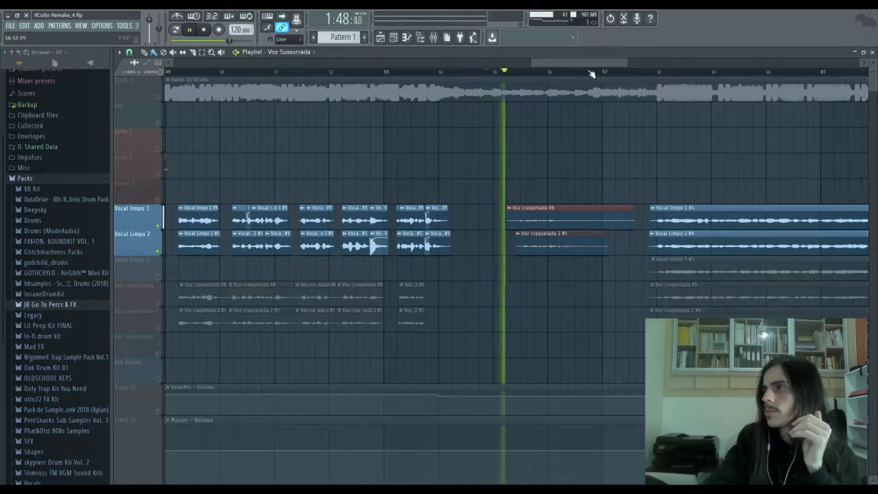
drag(584, 65, 596, 65)
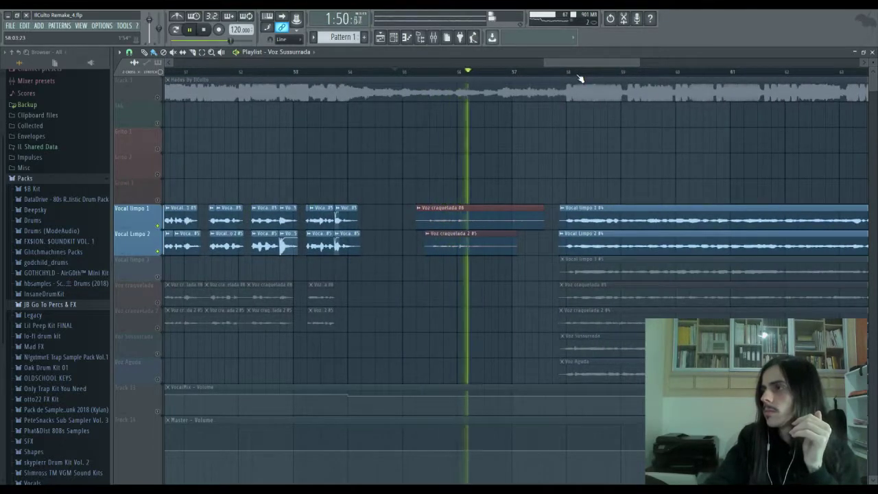
key(space)
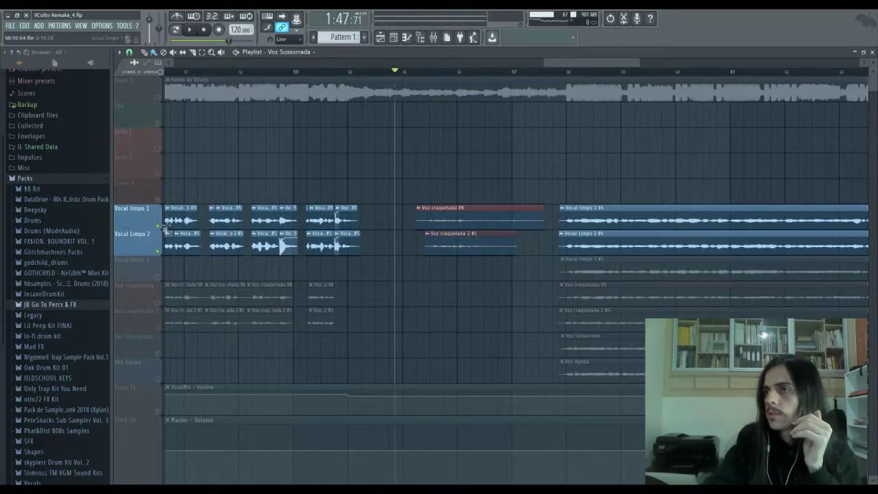
Step: Place the playhead at the start of the last long vocal clips, enable Vocal limpo 3, Voz Sussurrada and Voz Aguda, and start playback
drag(557, 68, 586, 67)
click(350, 72)
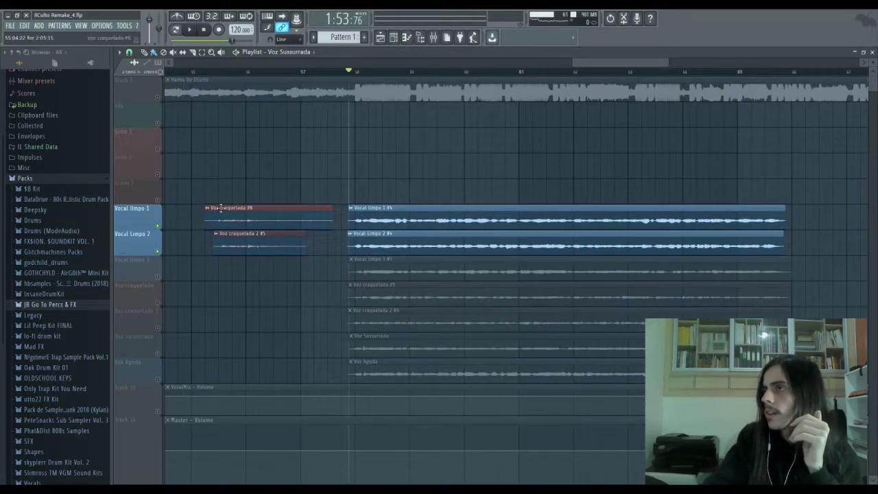
click(157, 277)
click(157, 354)
click(157, 379)
key(space)
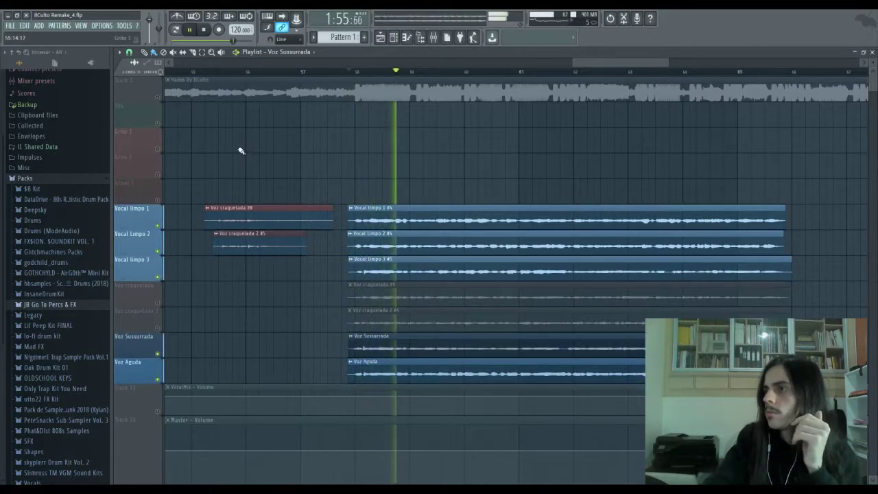
Step: Check the BusVocal and Master channels in the mixer during playback, return to the playlist and stop at the end of the clips
click(433, 38)
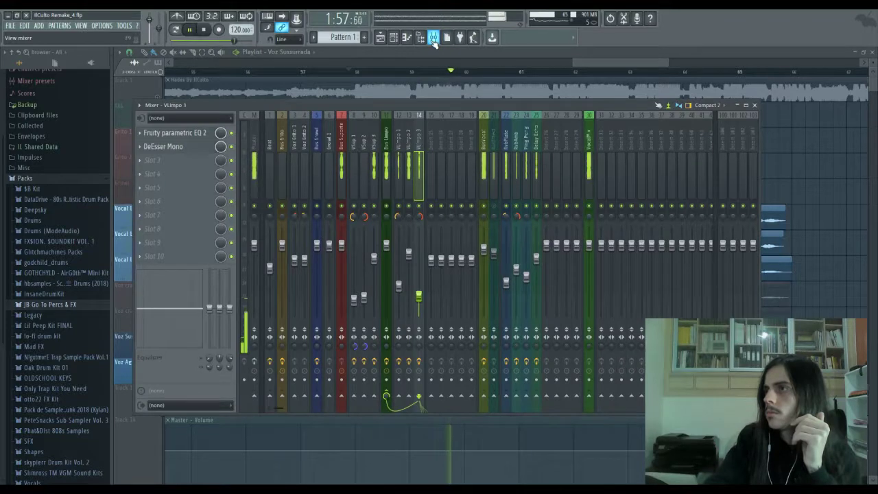
click(485, 139)
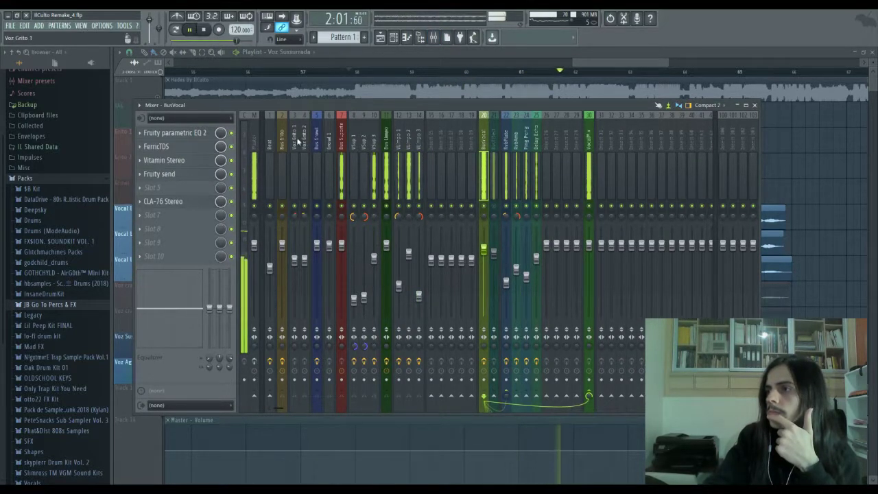
click(253, 141)
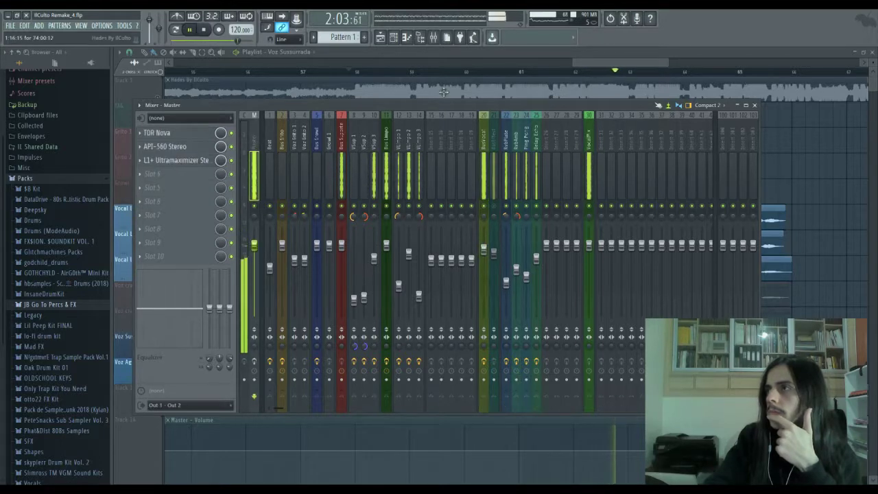
key(F9)
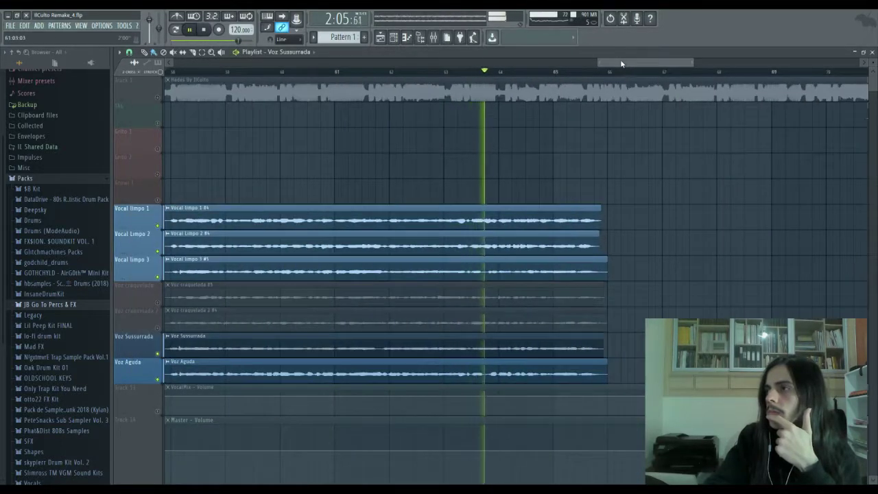
drag(599, 63, 515, 62)
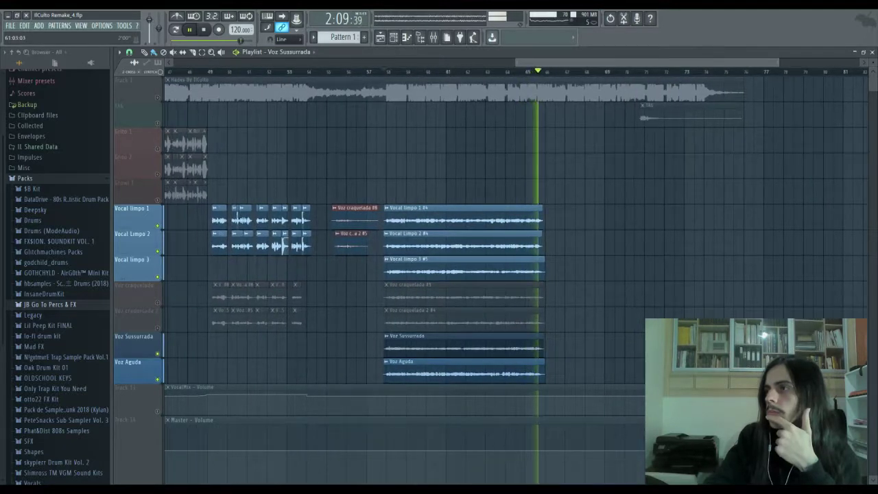
key(space)
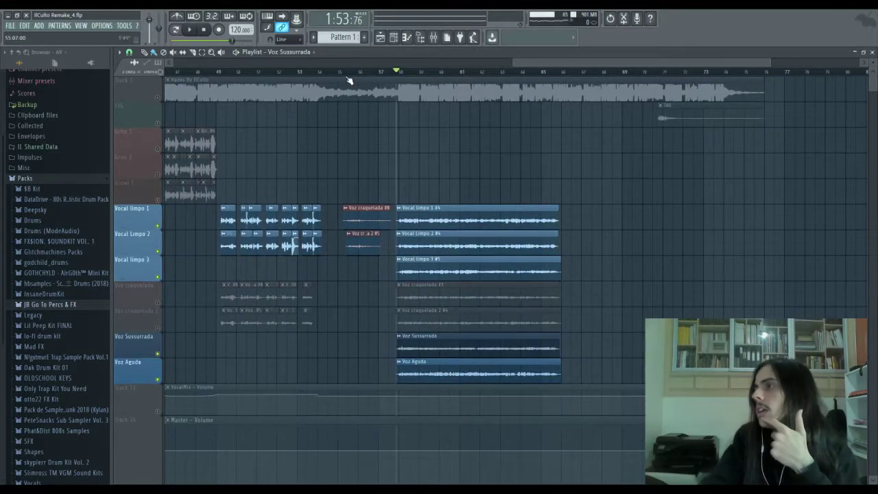
Step: Look back over the arrangement and enable the Grito 1, Grito 2 and Growl 1 tracks alongside the clean vocals
drag(595, 65, 291, 74)
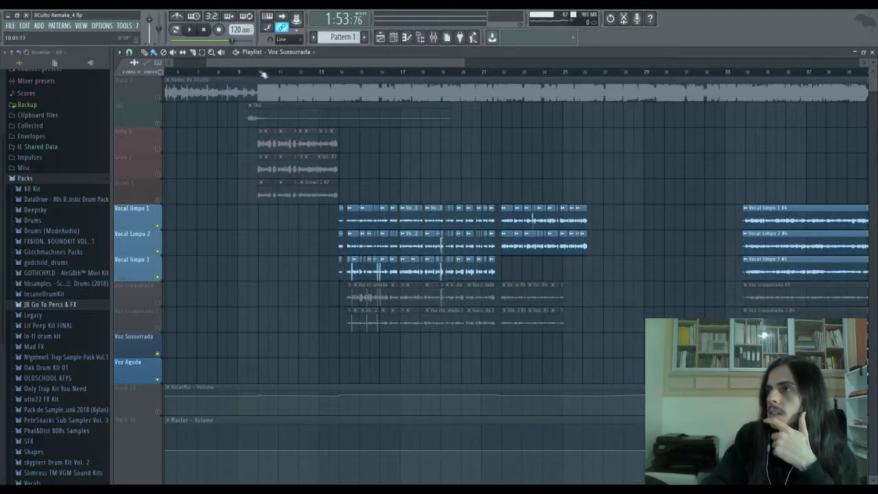
drag(431, 65, 620, 64)
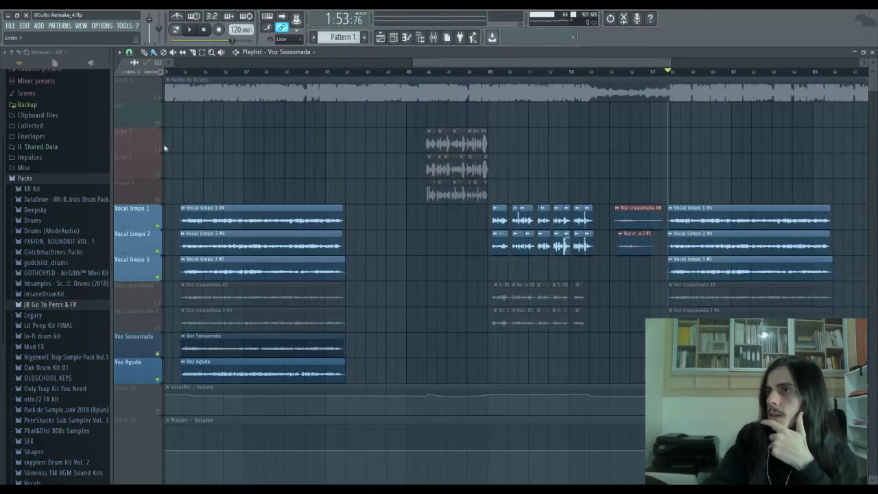
click(157, 148)
click(157, 175)
click(158, 199)
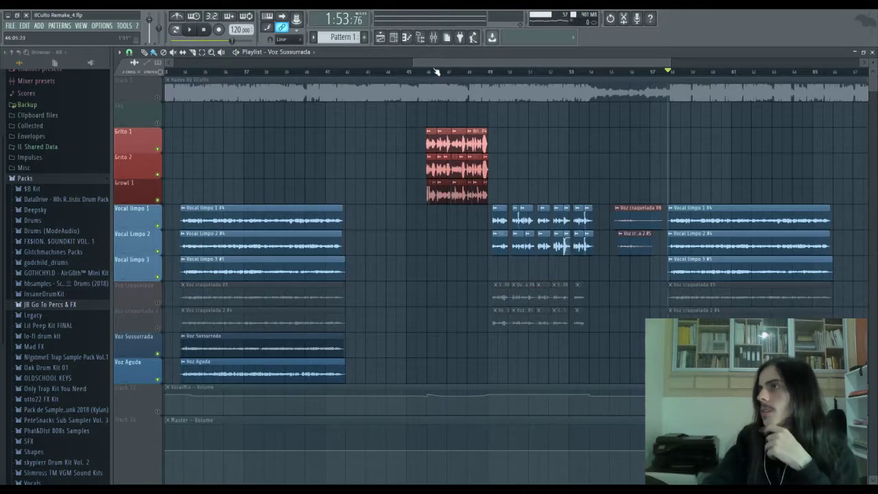
Step: Select the range from the second Grito section to the end of the last clean vocals and audition it with BusVocal muted
drag(430, 73, 838, 60)
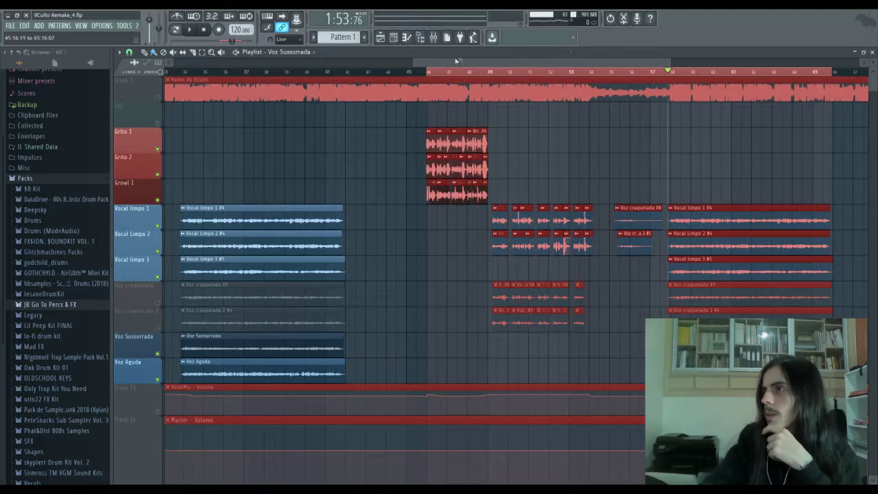
click(428, 73)
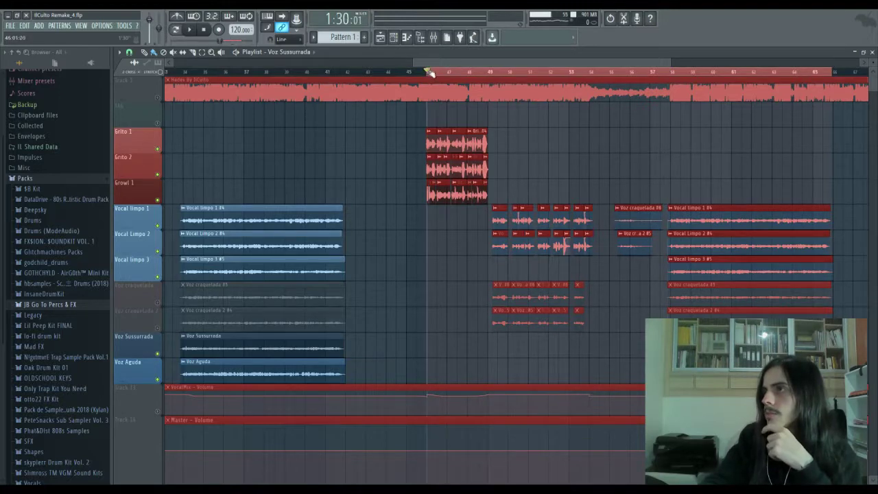
click(439, 38)
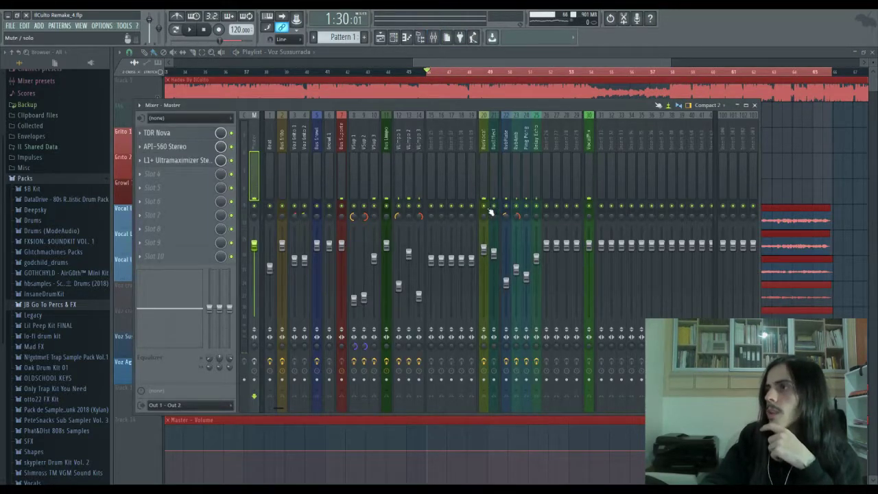
key(space)
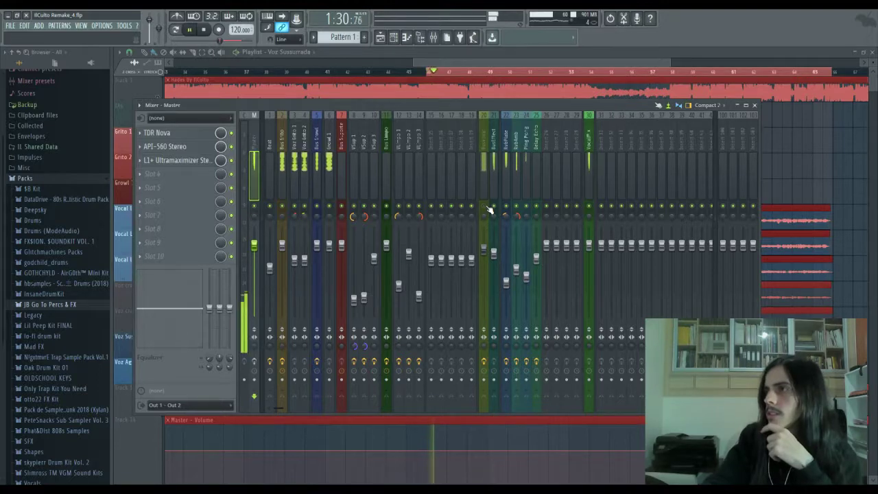
drag(501, 67, 554, 65)
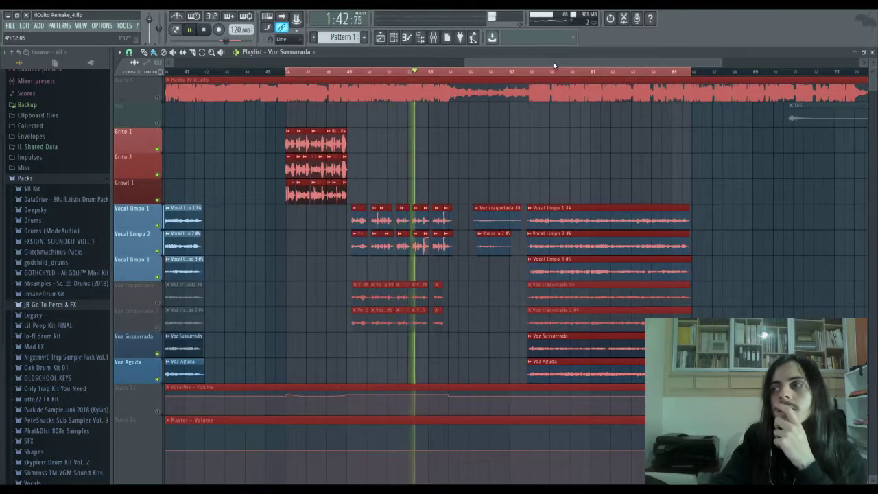
key(space)
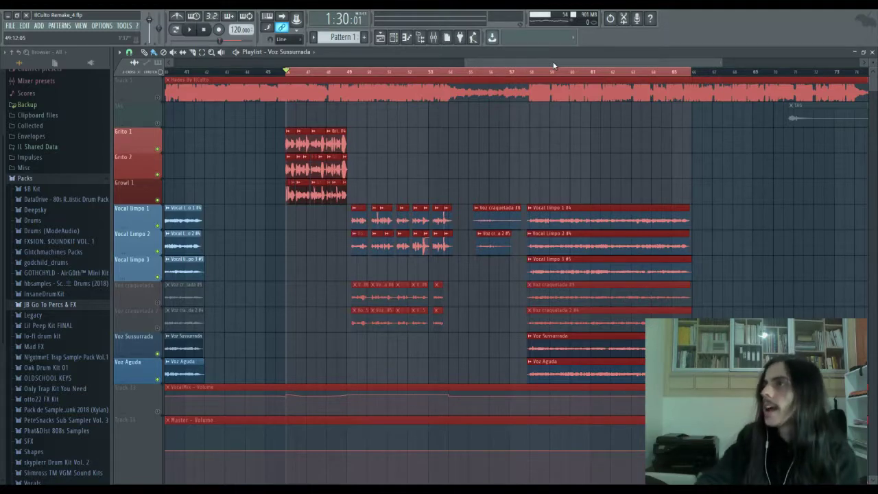
Step: Select the RvbPlate channel in the mixer, mute the Ping Pong and delay channels, and audition the remaining reverbs
click(434, 38)
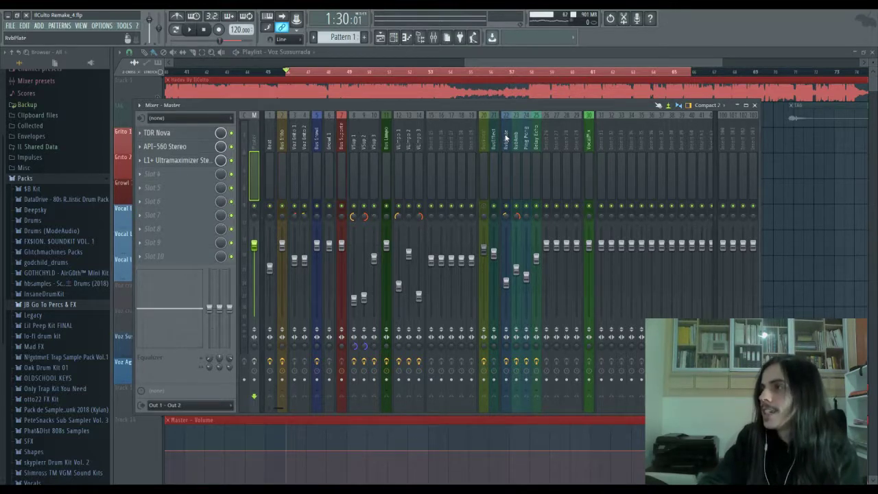
click(508, 142)
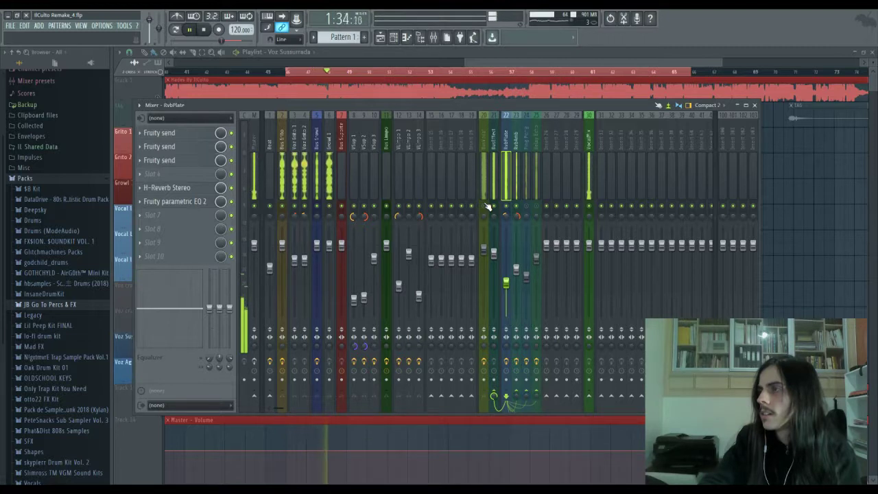
key(space)
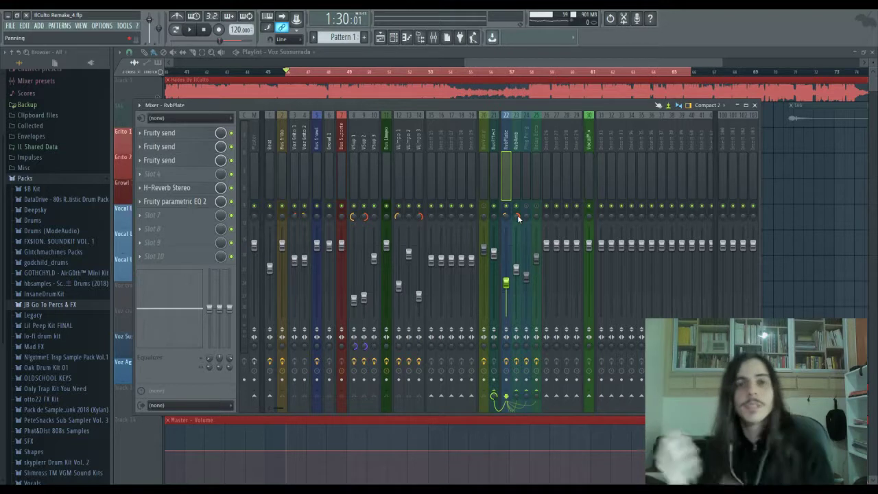
Step: Replay the reverbs and try a different stereo separation on the BusEffect channel while listening, then stop
key(space)
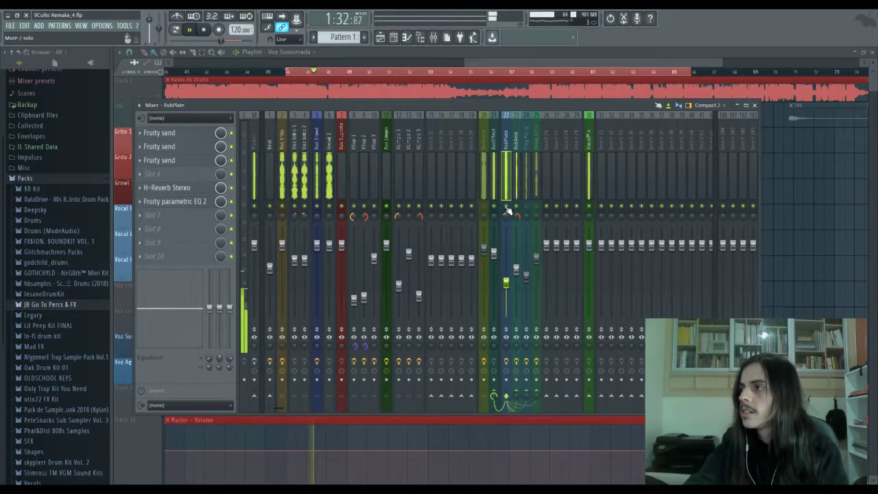
key(space)
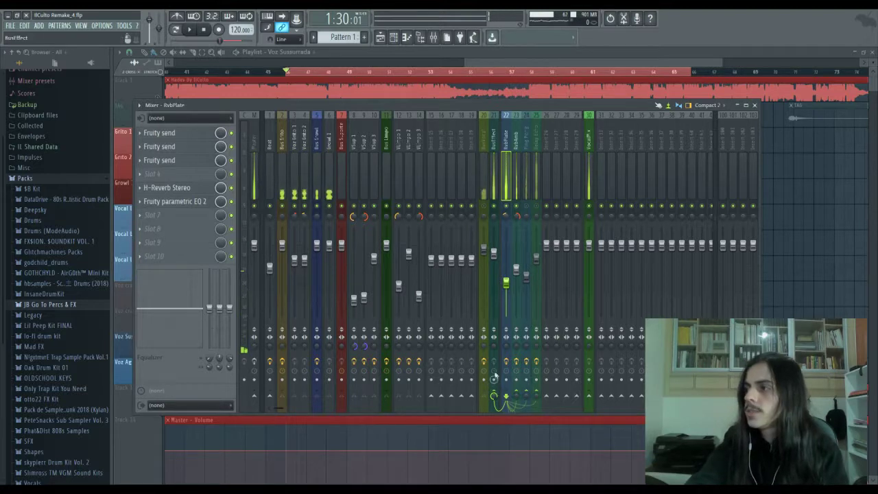
click(493, 348)
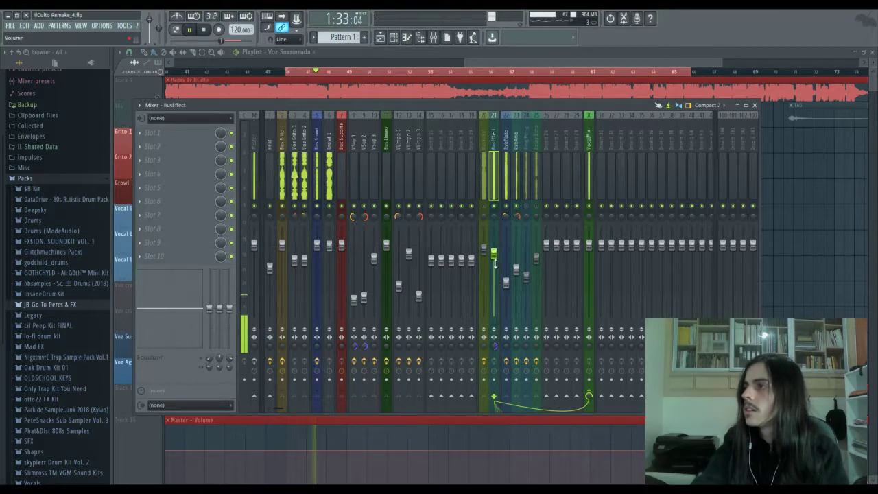
key(space)
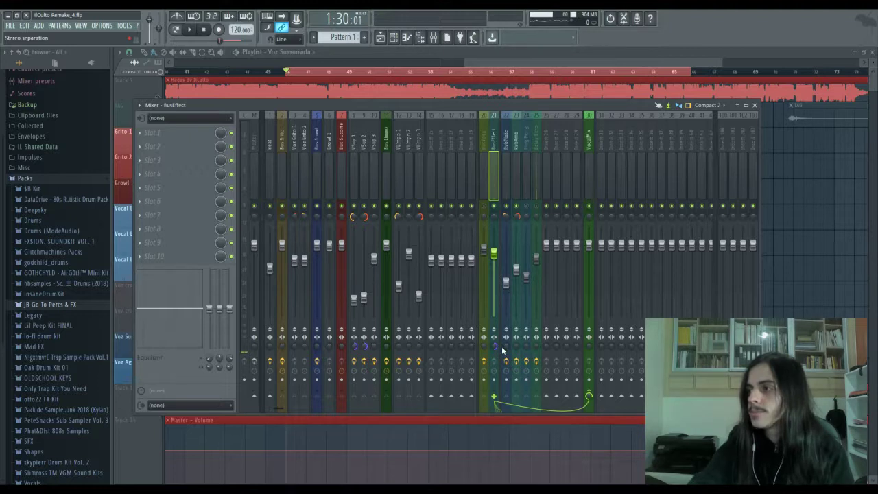
Step: Review RvbPlate's H-Reverb Stereo settings, mute the RvbAmb channel, and audition the plate reverb without it
click(507, 177)
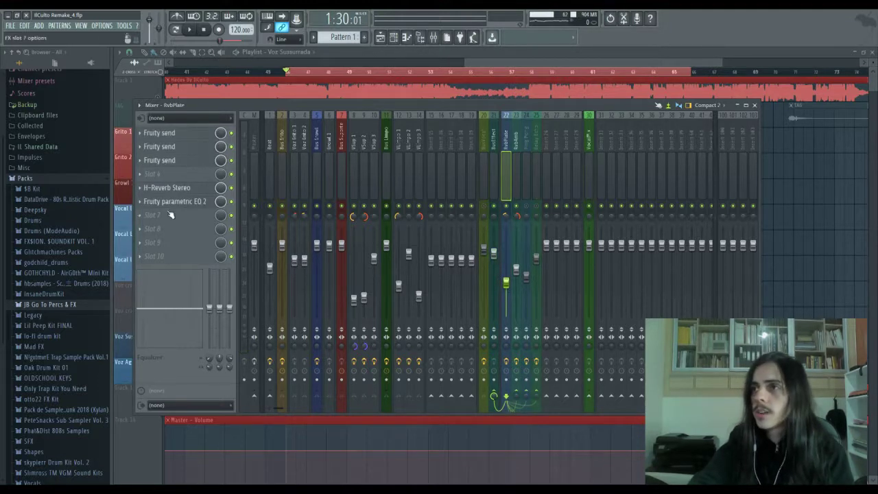
click(168, 188)
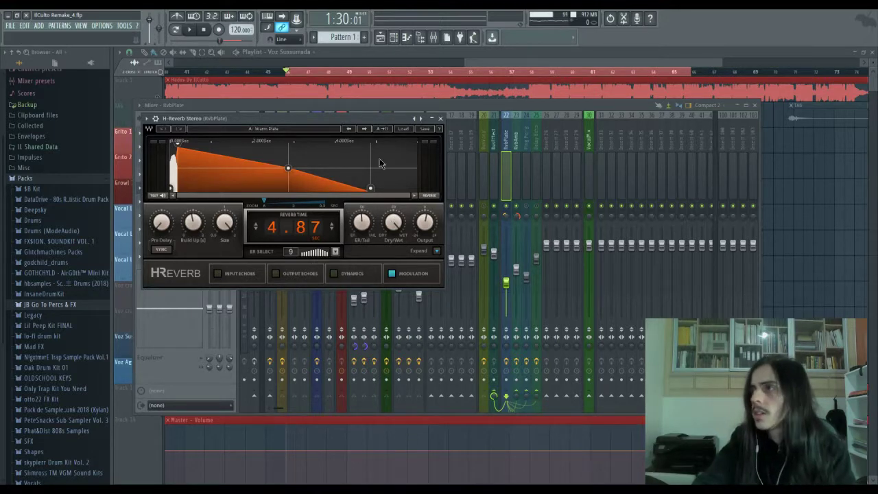
click(519, 205)
key(space)
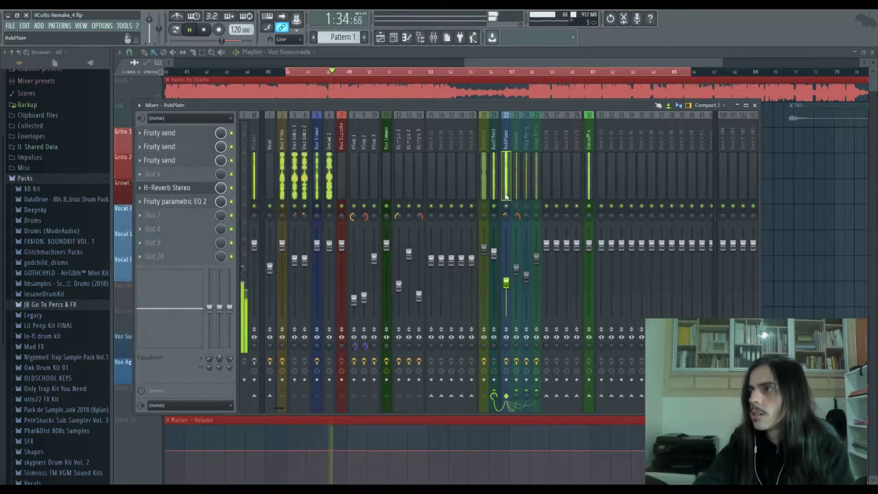
key(space)
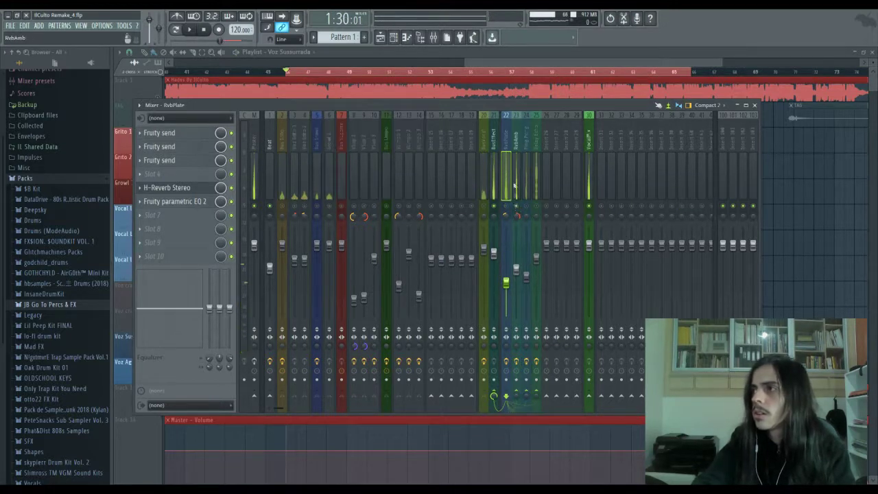
Step: Audition the RvbAmb channel on its own without the plate reverb, then stop and restore the other mixer channels
key(space)
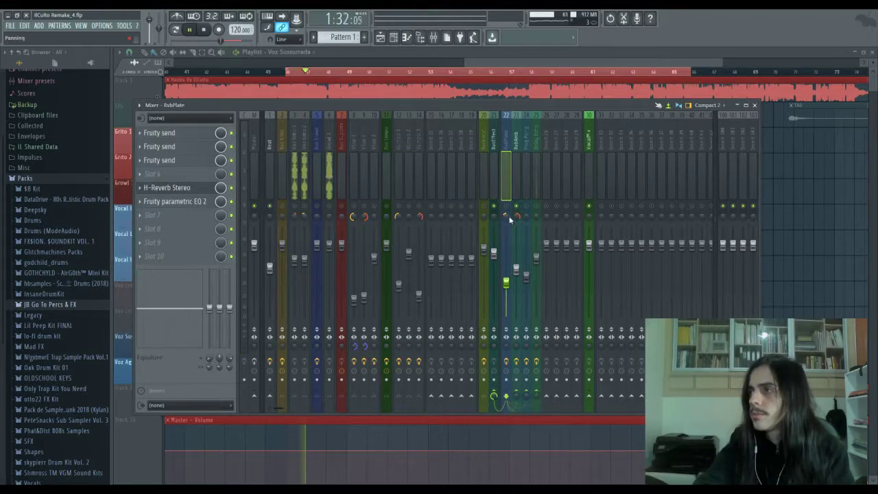
key(space)
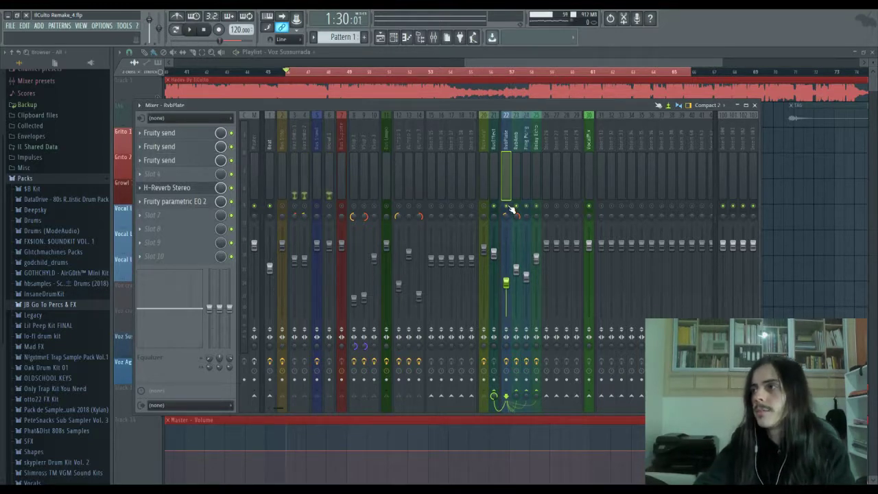
right_click(509, 206)
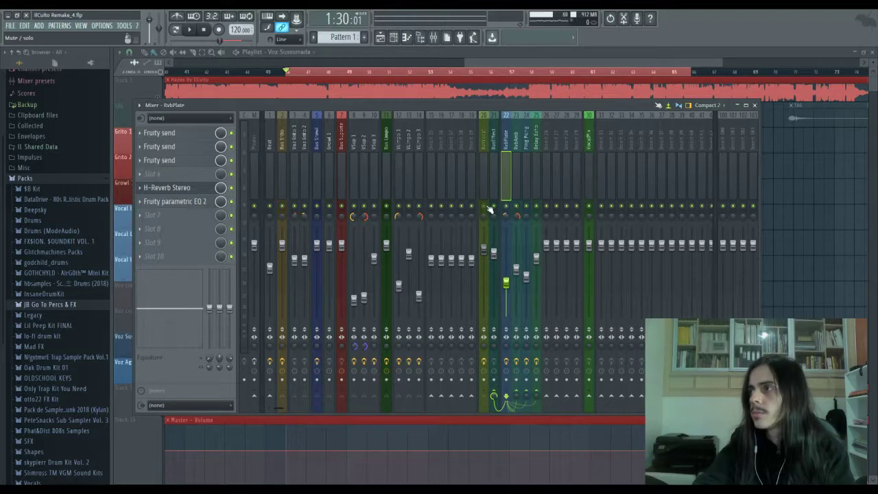
Step: Mute the Ping Pong and delay channels and audition the RvbPlate and RvbAmb reverbs without the dry vocal bus
key(space)
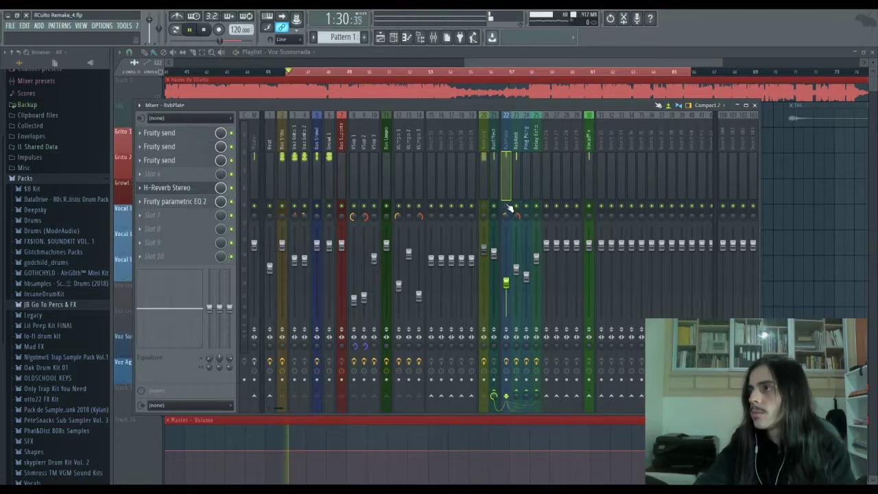
key(space)
key(space)
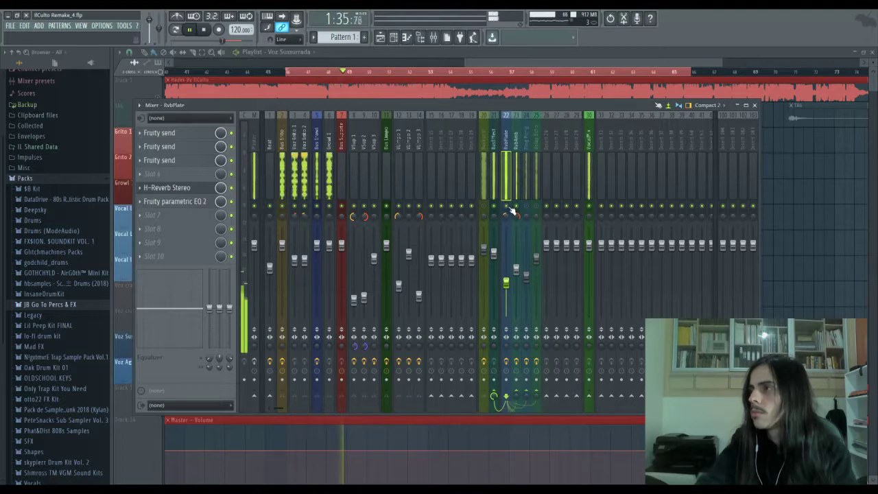
key(space)
Step: Mute RvbPlate, select the RvbAmb channel, and audition its ambience reverb while viewing its H-Reverb Stereo settings
click(514, 199)
key(space)
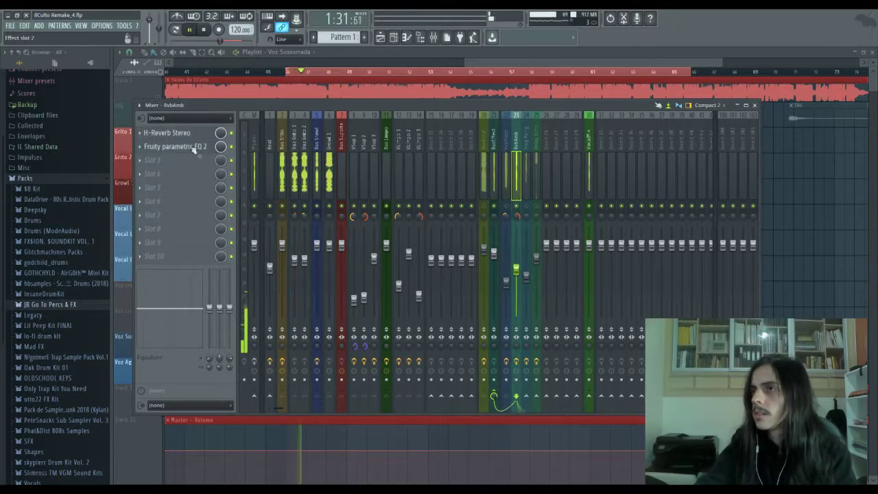
click(185, 132)
key(space)
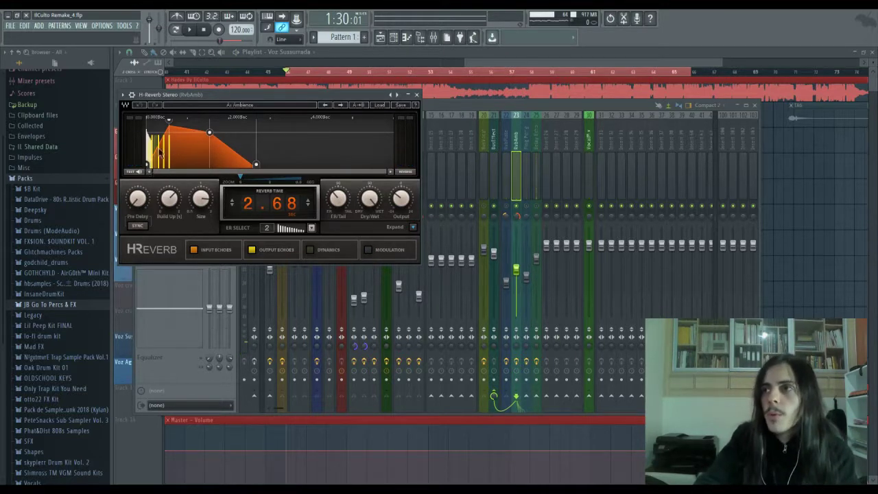
Step: Unmute the BusVocal channel and replay the opening vocals with only the ambience reverb active
click(490, 209)
key(space)
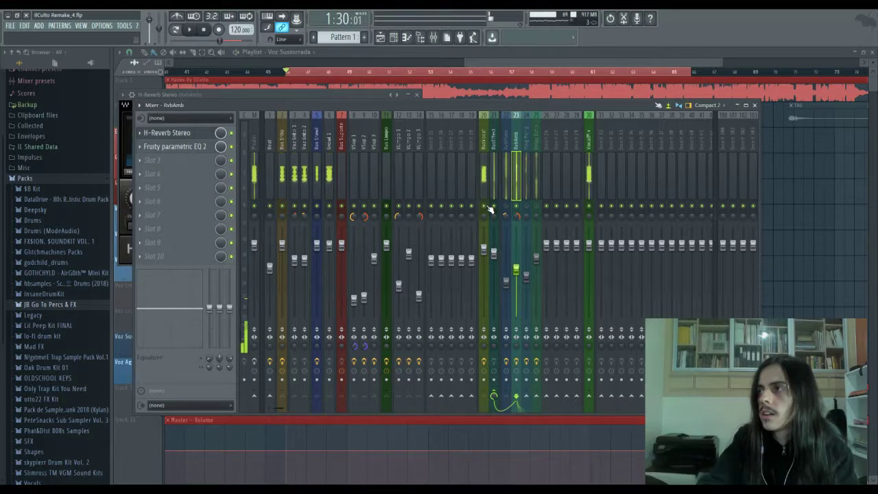
key(space)
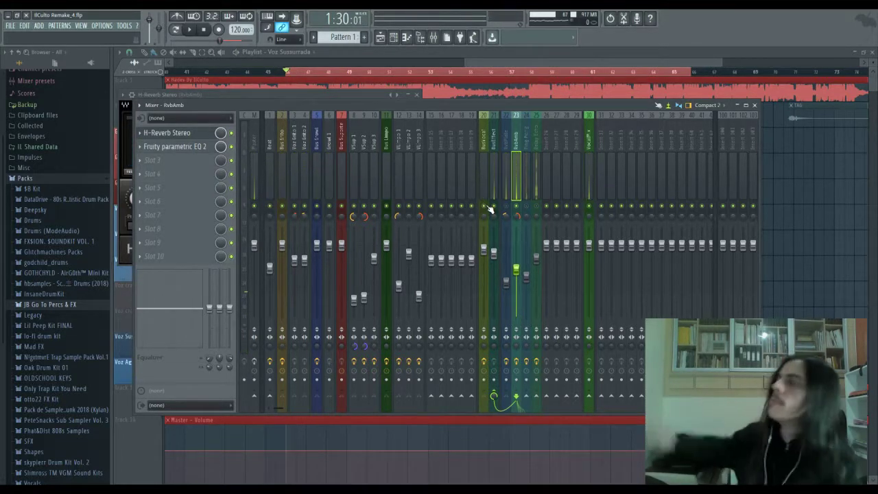
key(space)
key(space)
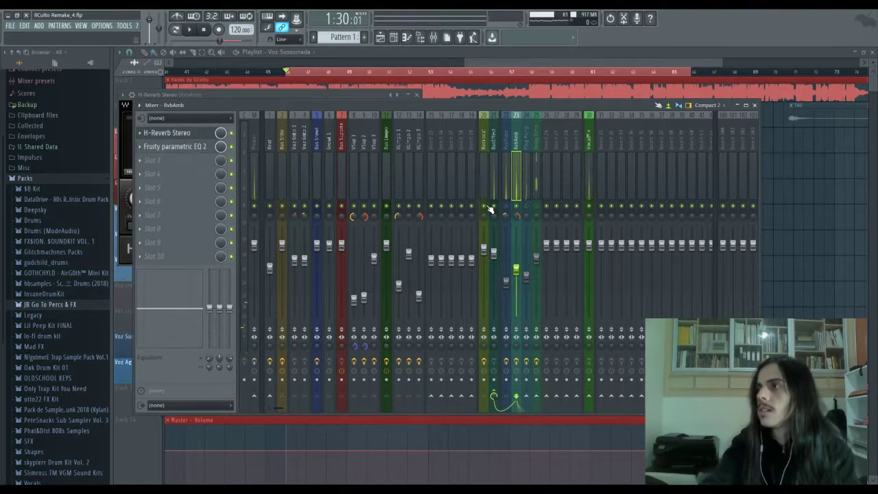
Step: Unmute RvbPlate, mute BusVocal, and audition the plate and ambience reverbs together
key(space)
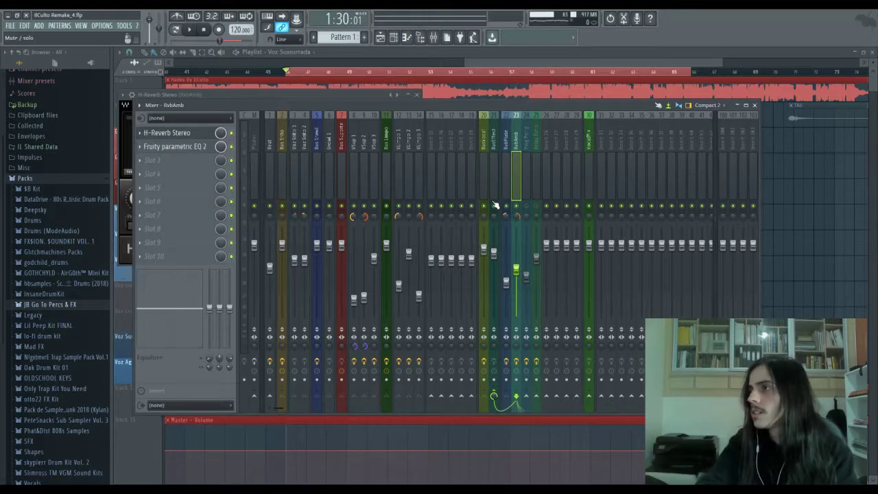
key(space)
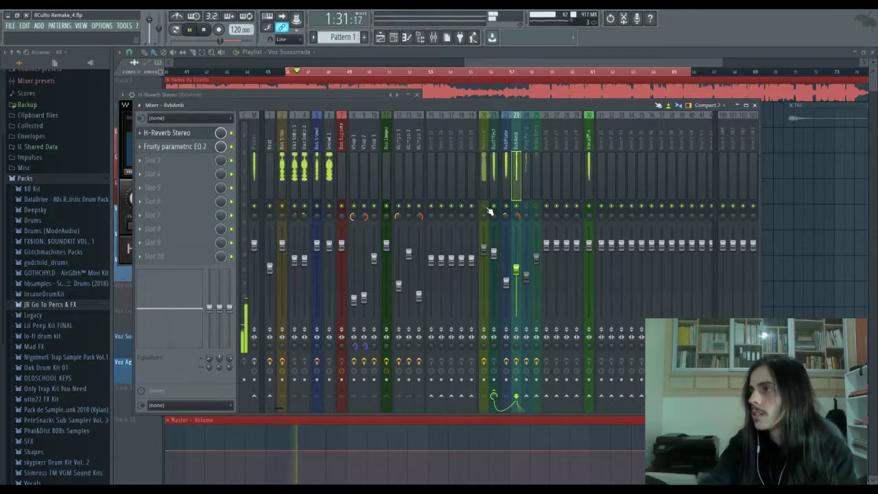
key(space)
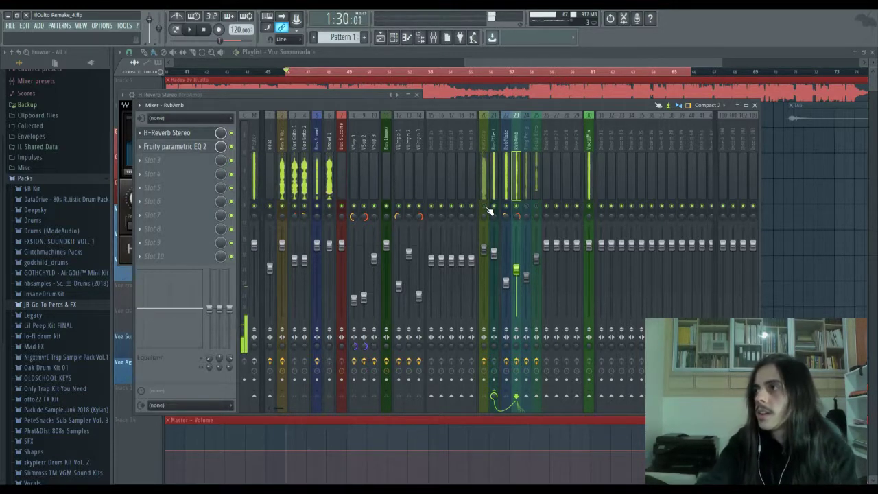
Step: Select RvbPlate, review its H-Reverb Stereo and Fruity parametric EQ 2 settings, and close both effect windows
click(509, 171)
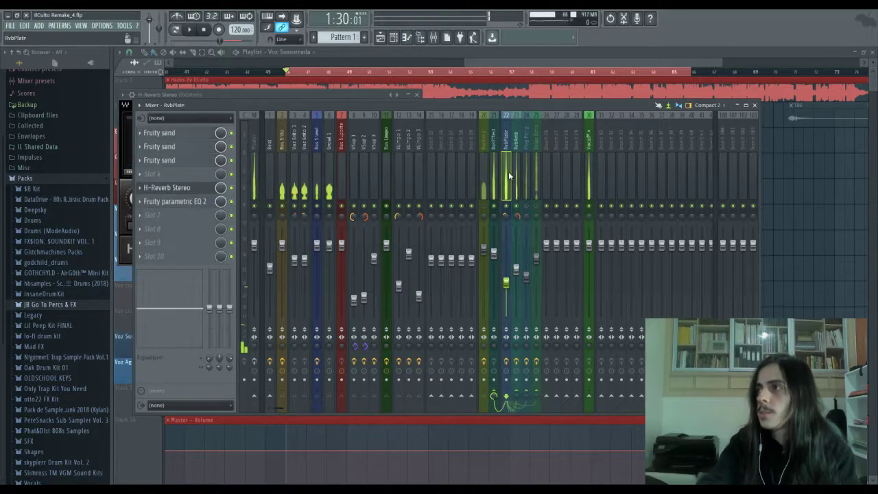
click(190, 194)
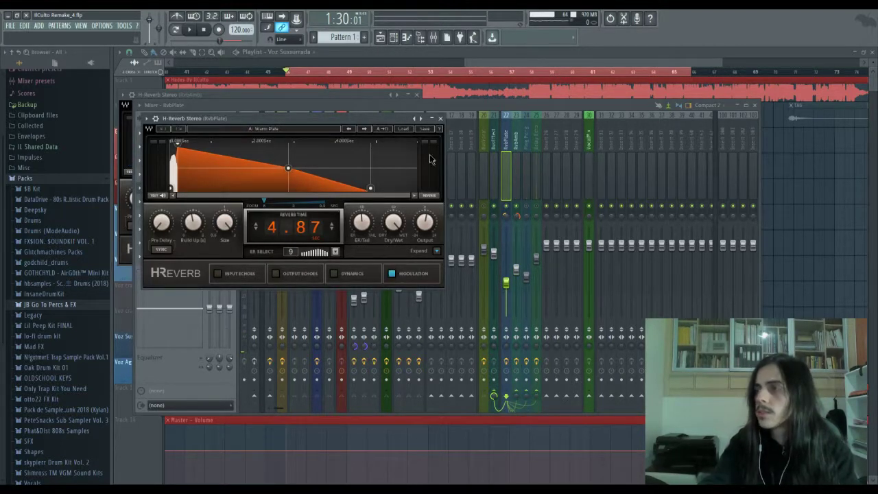
click(440, 119)
click(206, 201)
drag(268, 204, 265, 223)
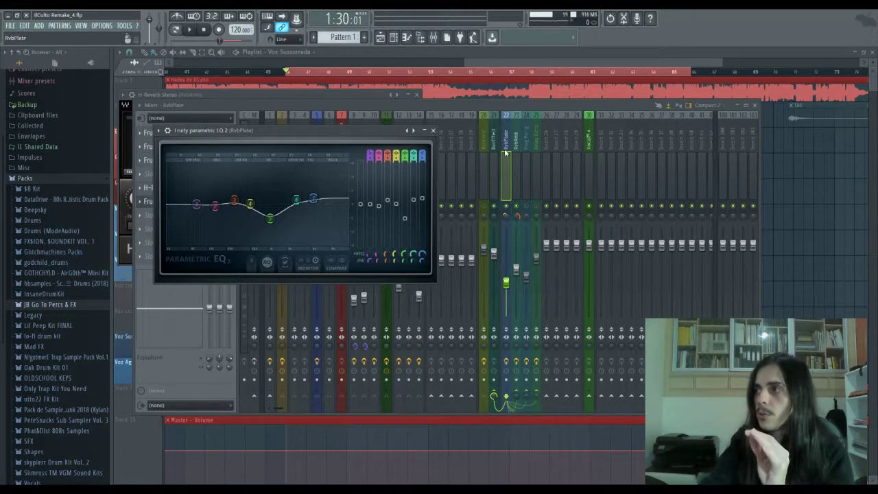
drag(359, 132, 427, 136)
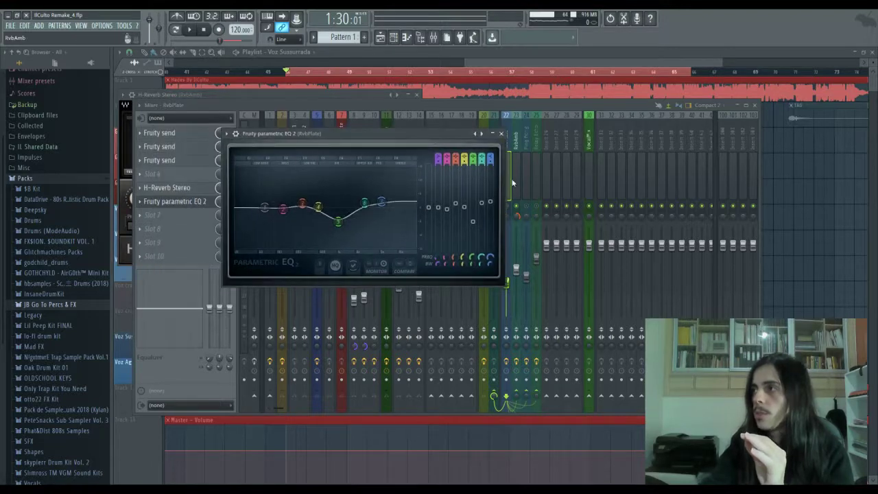
key(Escape)
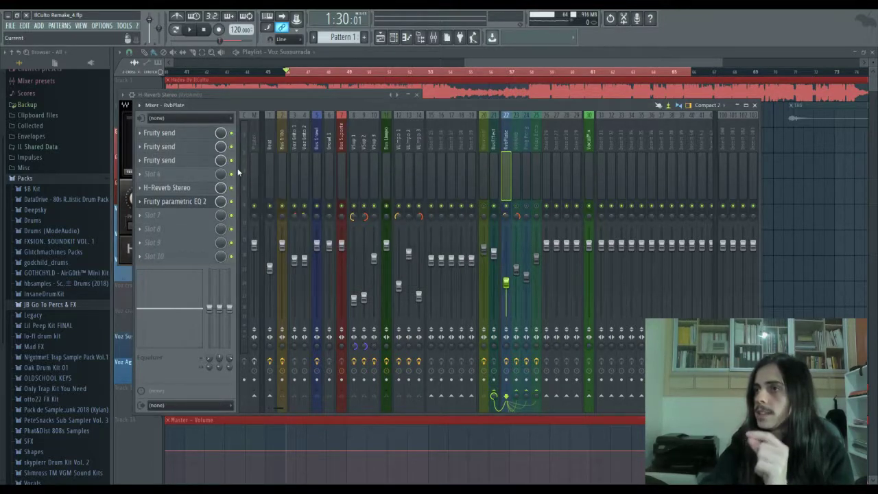
Step: Audition the plate reverb without and with BusVocal, bypassing RvbPlate's Fruity parametric EQ 2 for comparison
key(space)
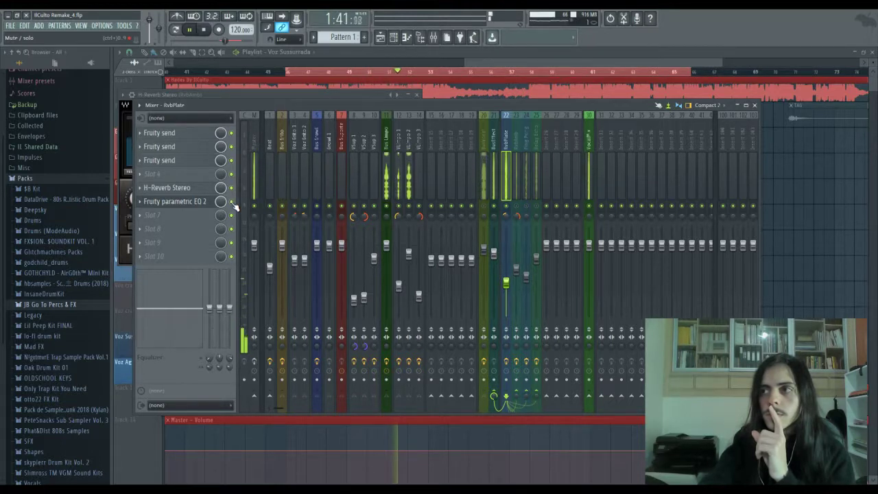
key(space)
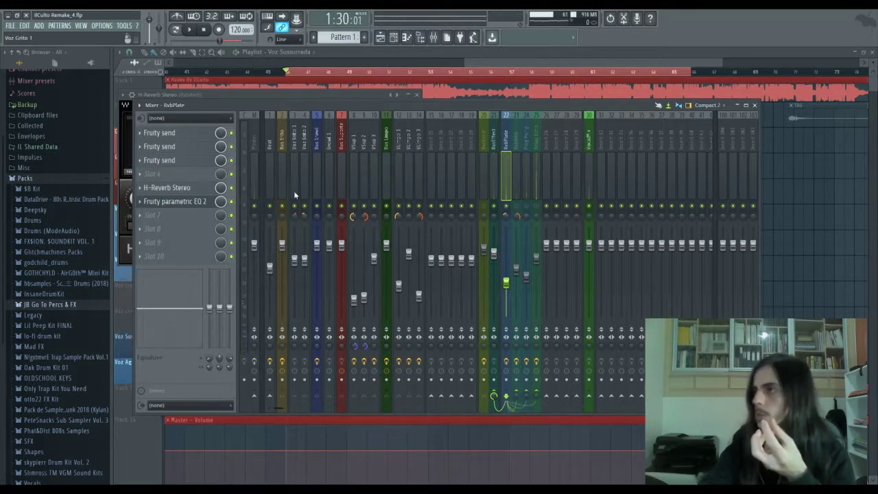
click(484, 160)
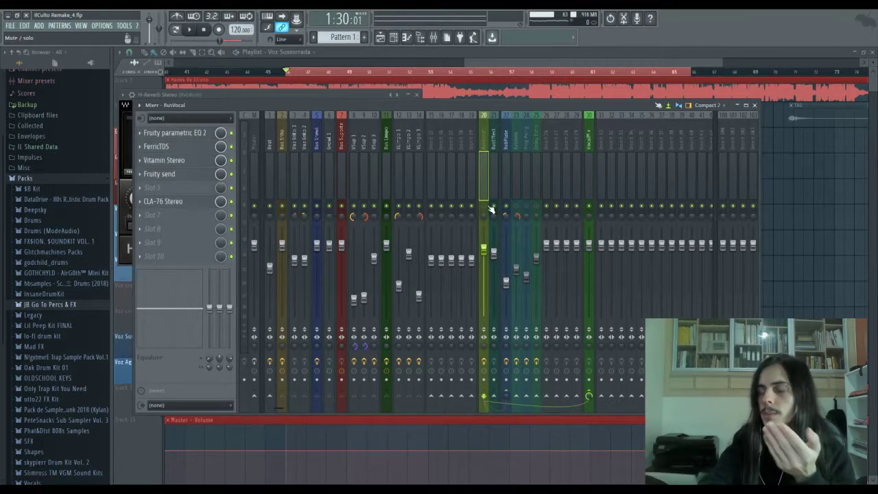
click(505, 187)
key(space)
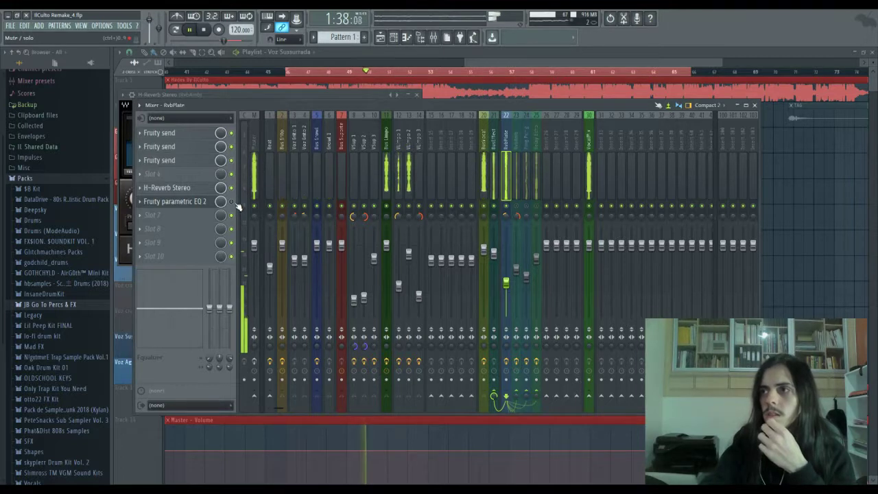
key(space)
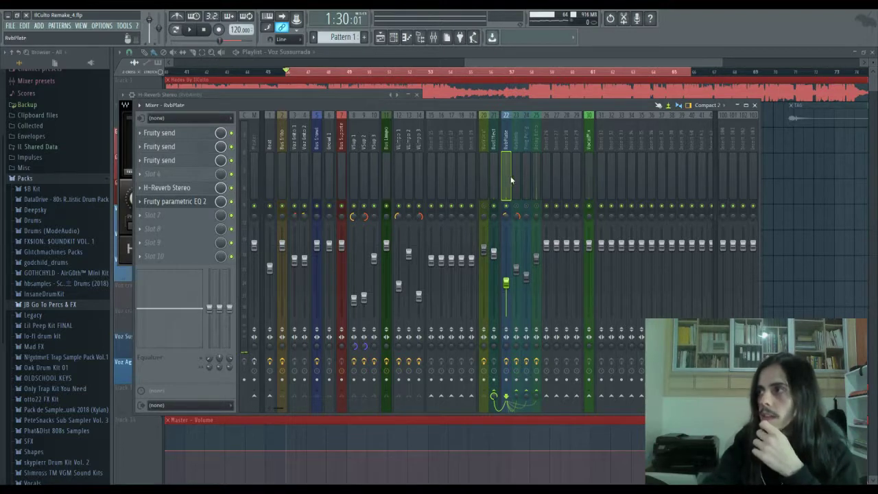
Step: Select RvbAmb, restore the other mixer channels, mute BusVocal and RvbPlate, and open RvbAmb's H-Reverb Stereo
click(512, 176)
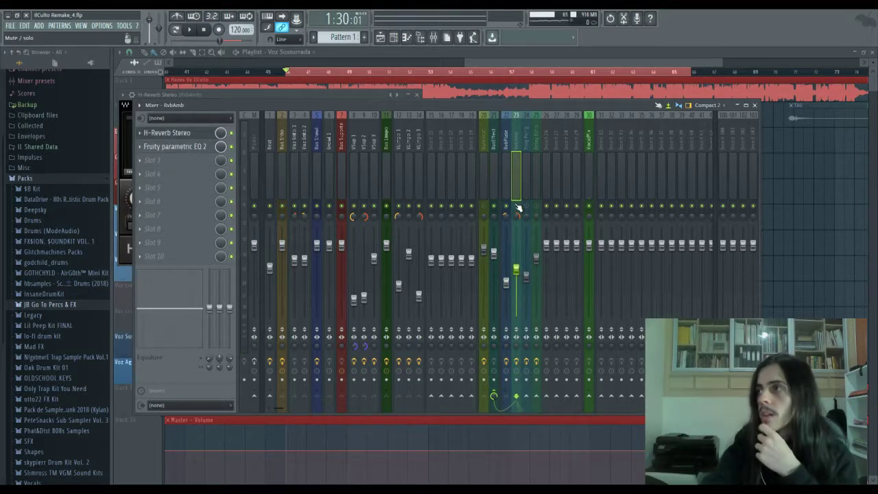
right_click(516, 206)
right_click(516, 206)
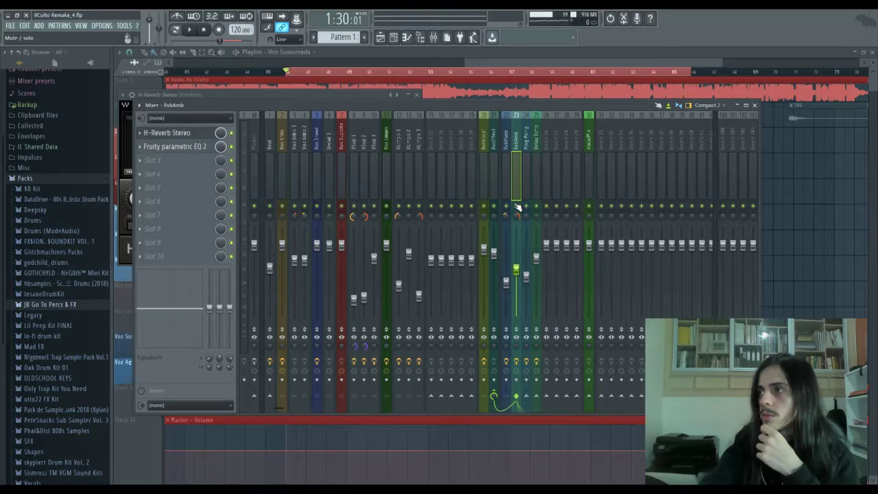
click(484, 206)
click(507, 206)
click(195, 134)
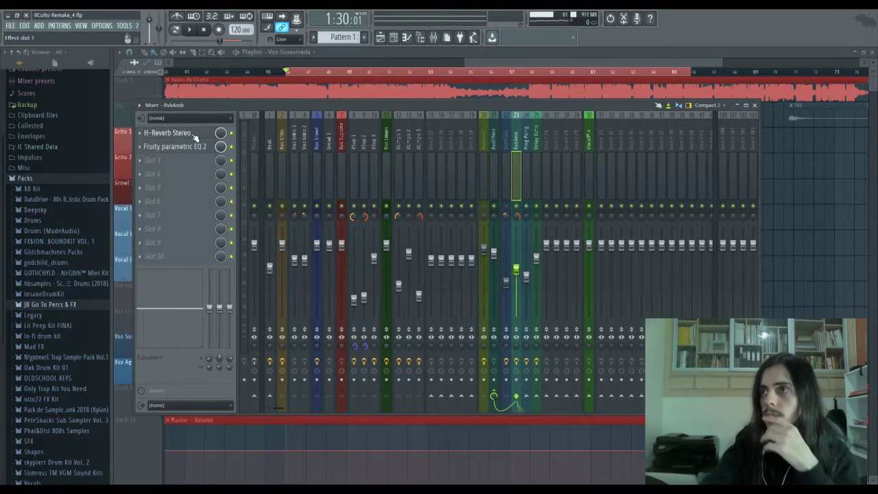
click(192, 134)
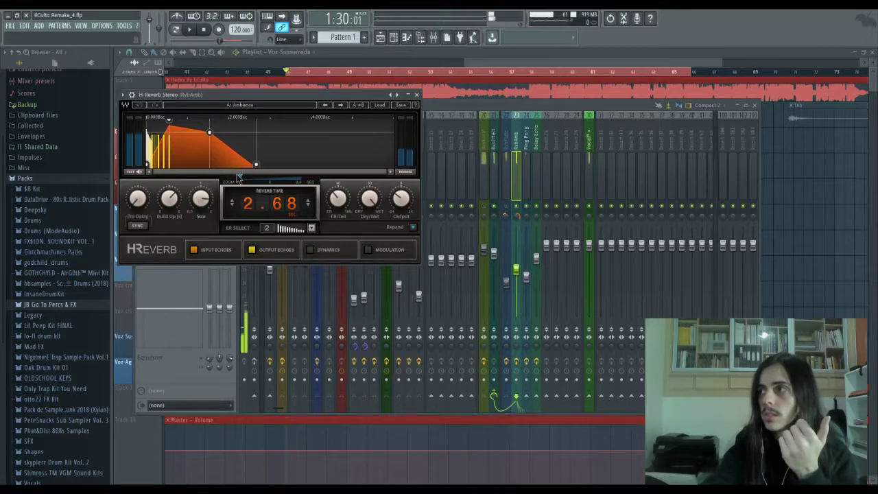
Step: Mute the Ping Pong and delay channels, unmute BusVocal, and audition the vocals with the ambience reverb
click(530, 215)
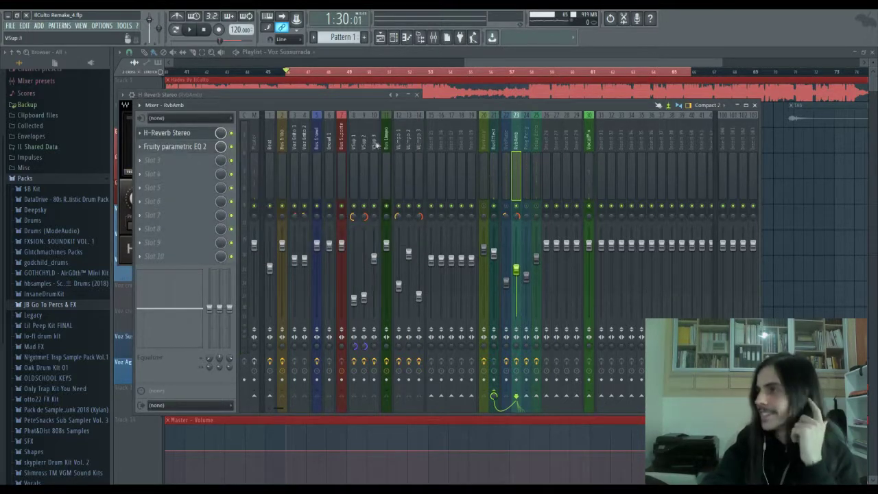
click(484, 206)
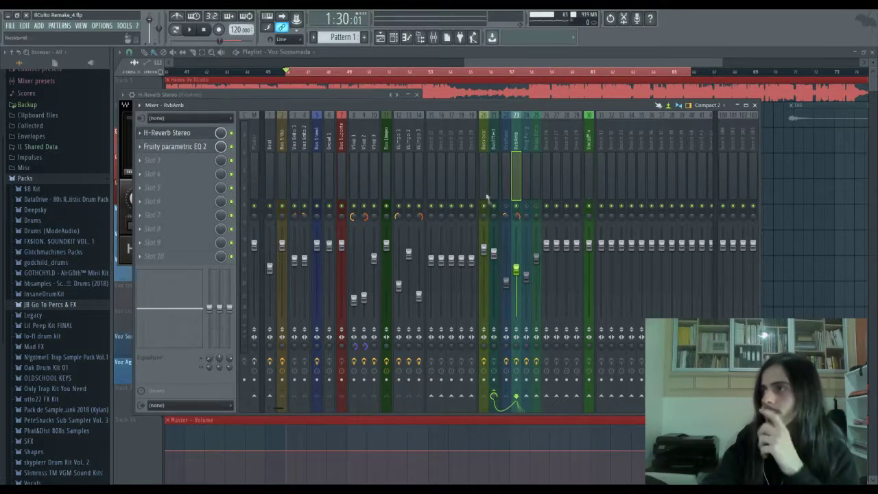
key(space)
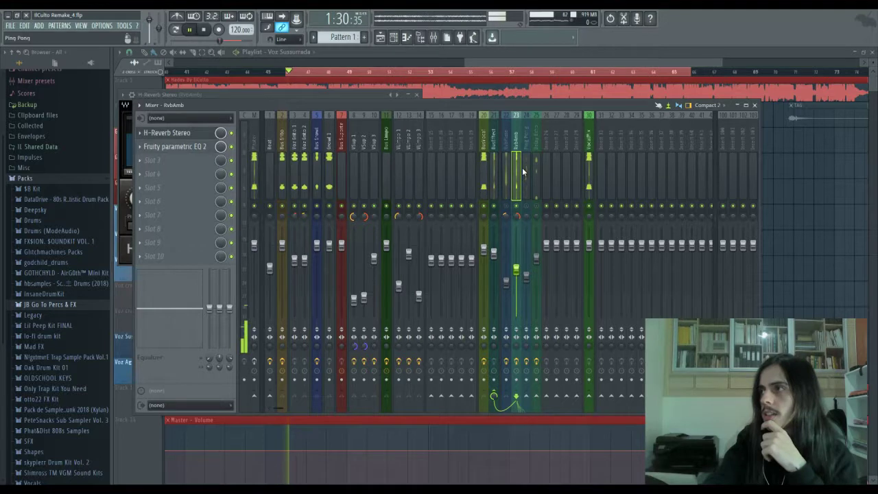
key(space)
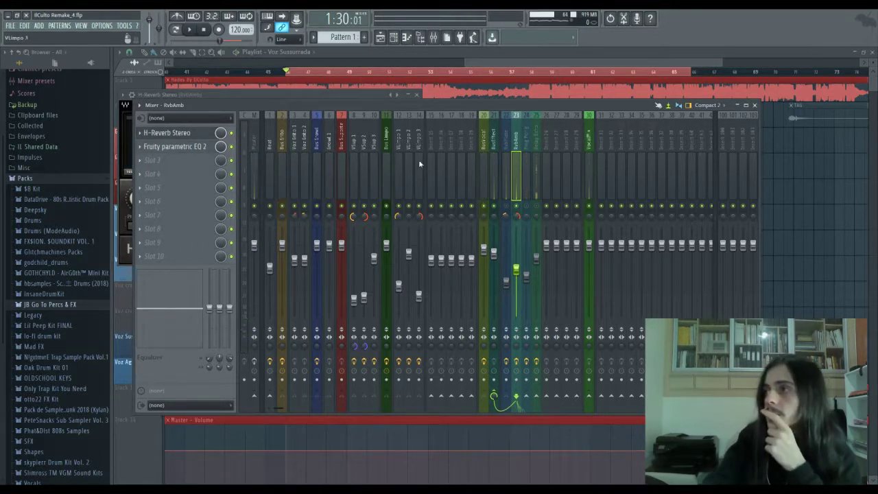
Step: Review RvbAmb's Fruity parametric EQ 2 curve, and close the equalizer and H-Reverb Stereo windows
click(177, 146)
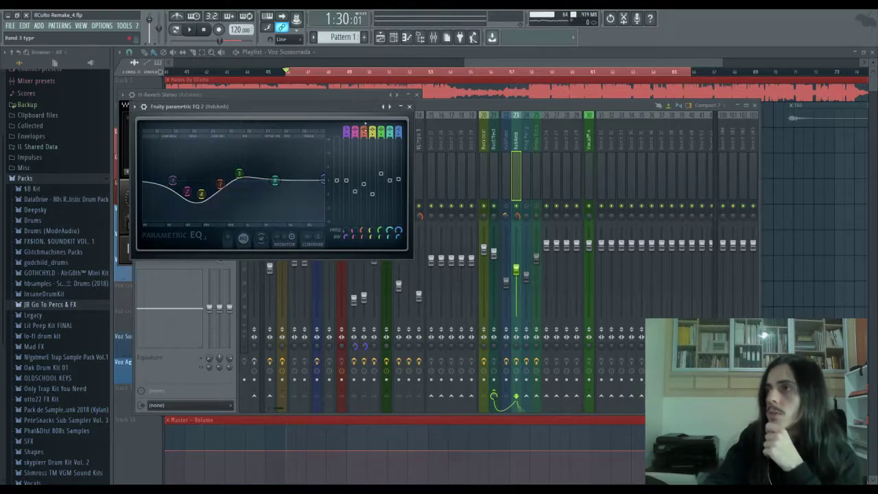
click(409, 107)
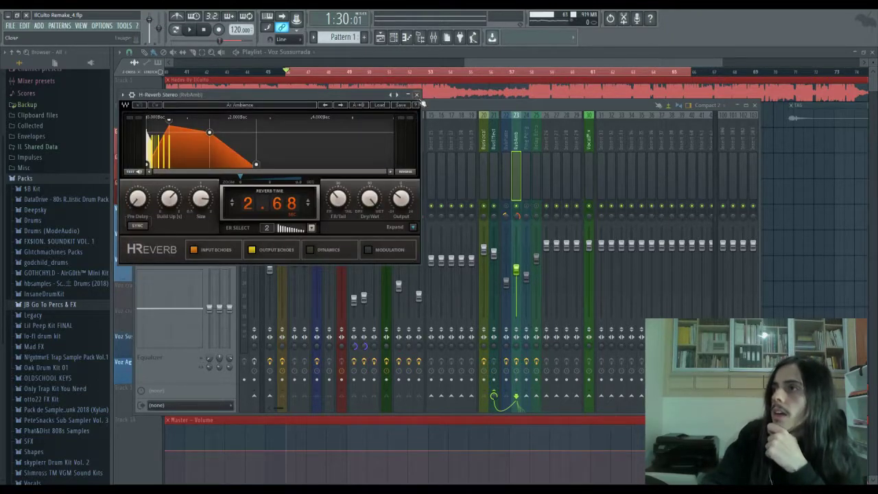
click(415, 94)
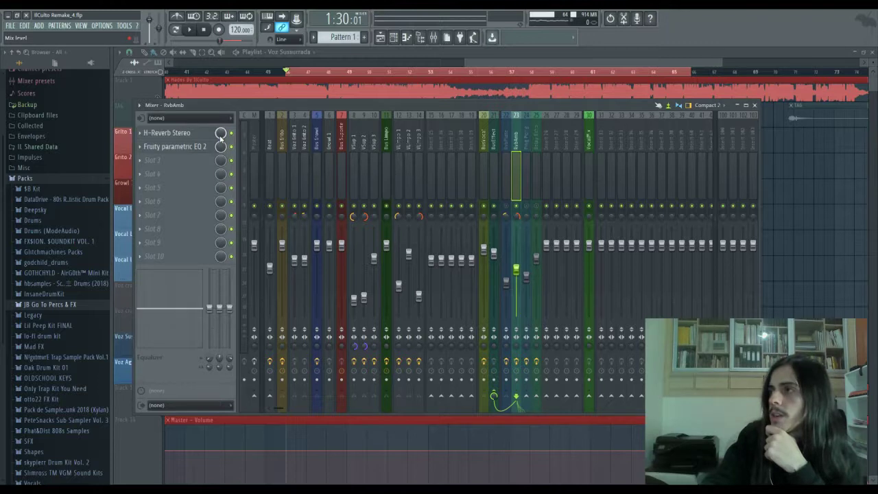
Step: Audition the ambience reverb with and without BusVocal, comparing its Fruity parametric EQ 2, and select the RvbPlate channel
key(space)
key(space)
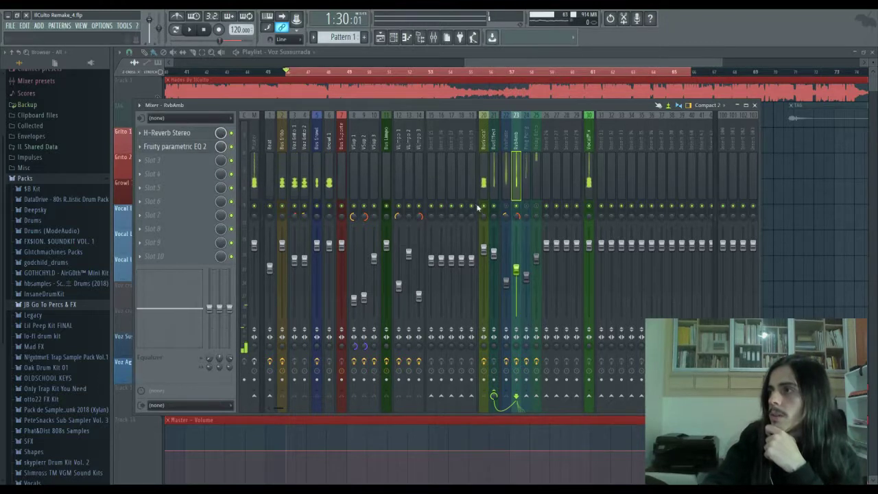
key(space)
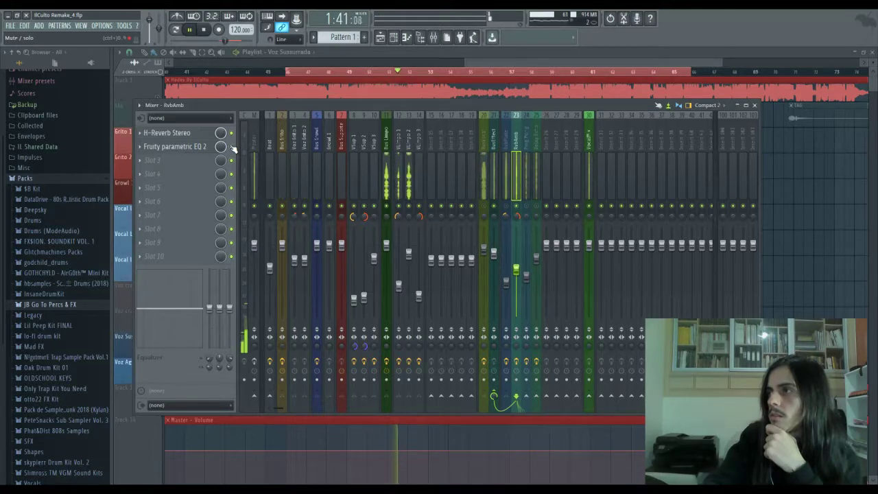
key(space)
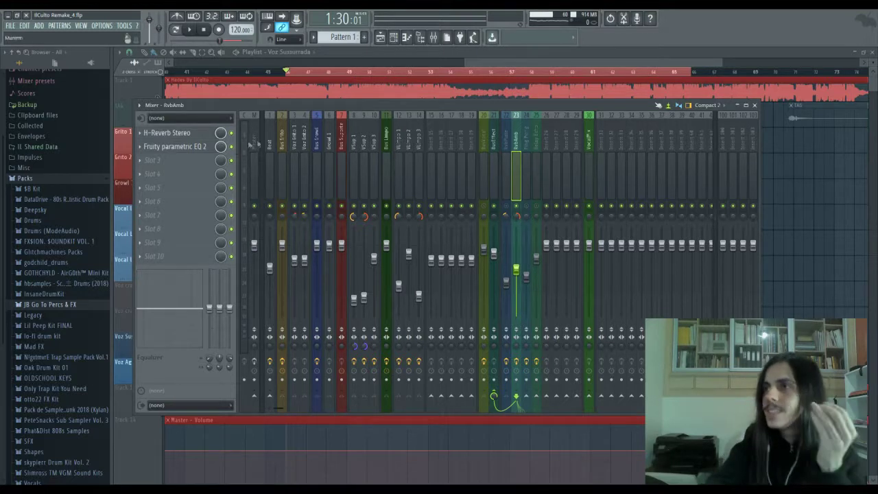
click(509, 166)
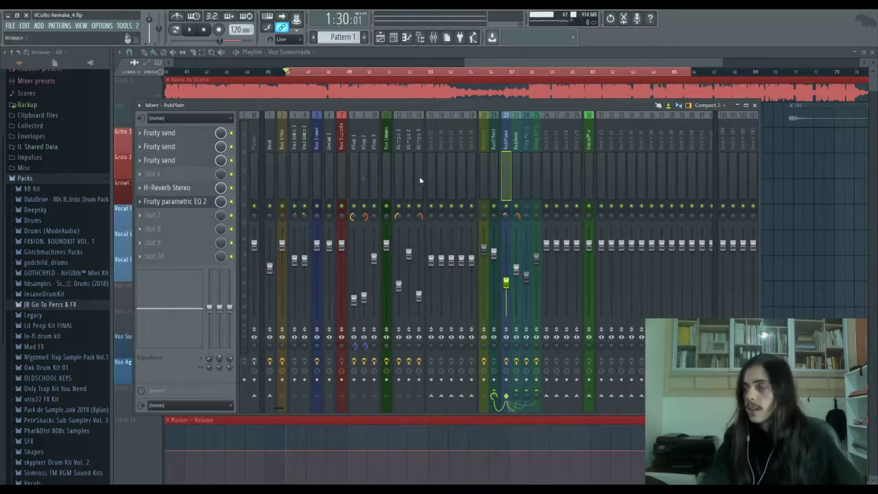
Step: Audition the plate and ambience reverbs with BusVocal muted, and restore all mixer channels
key(space)
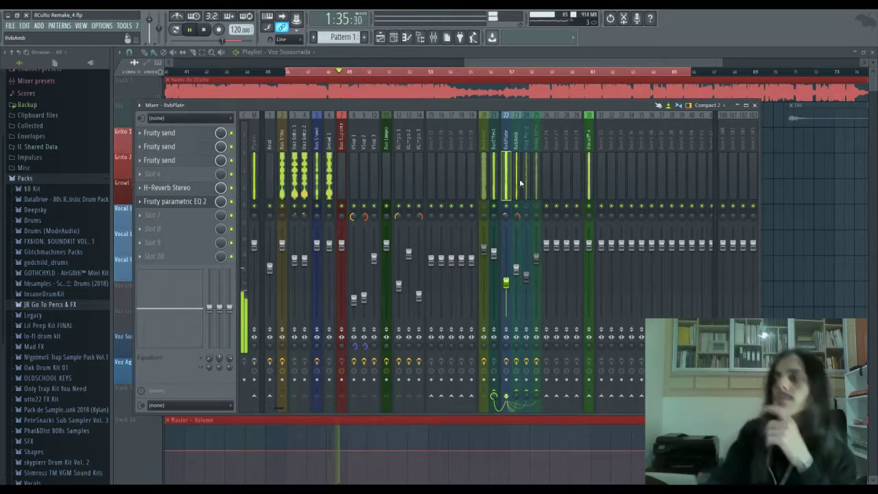
key(space)
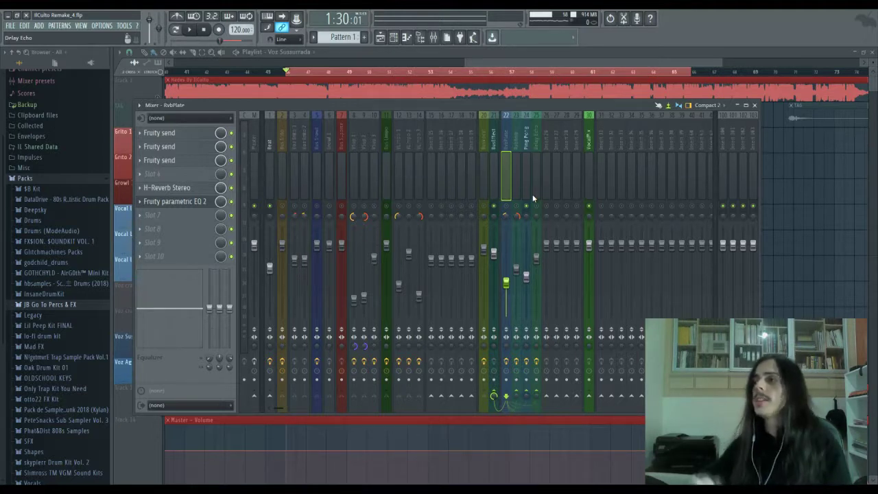
right_click(528, 204)
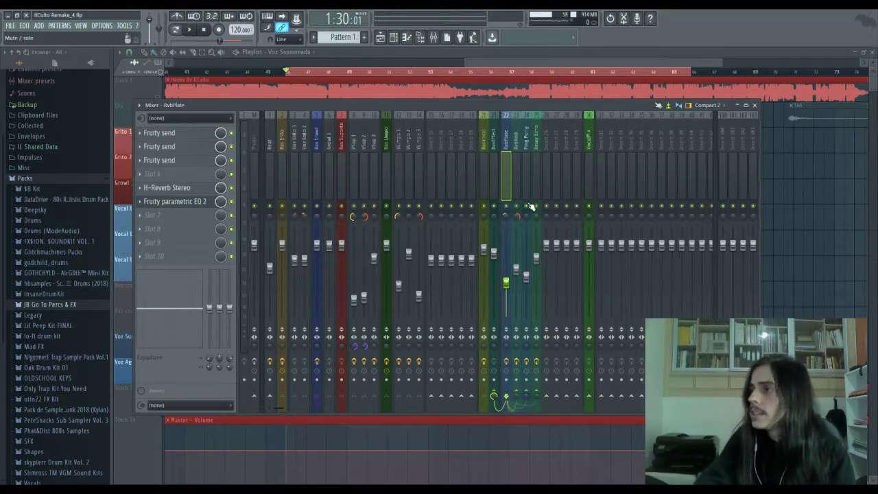
Step: Mute BusVocal, RvbPlate and RvbAmb, and select the Ping Pong channel
click(484, 206)
click(506, 207)
click(516, 207)
click(528, 174)
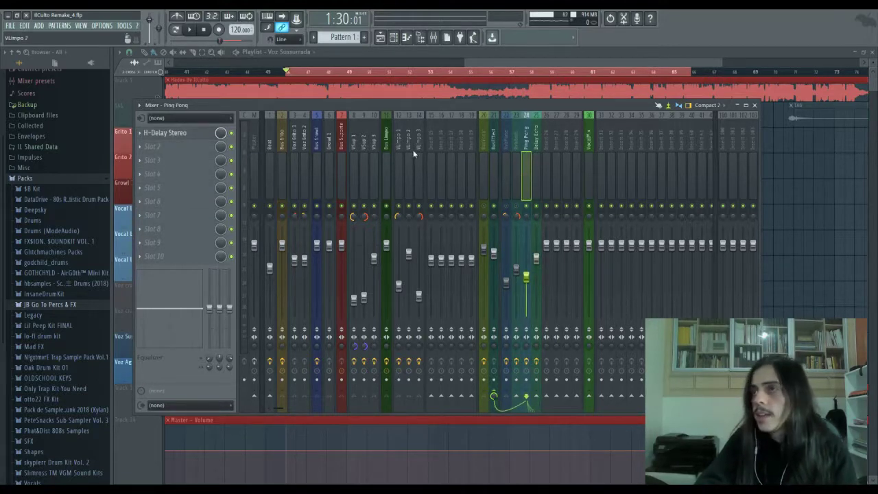
Step: Play the delays with Ping Pong's H-Delay Stereo open, and mute the Delay Echo channel
click(185, 134)
drag(333, 118, 348, 139)
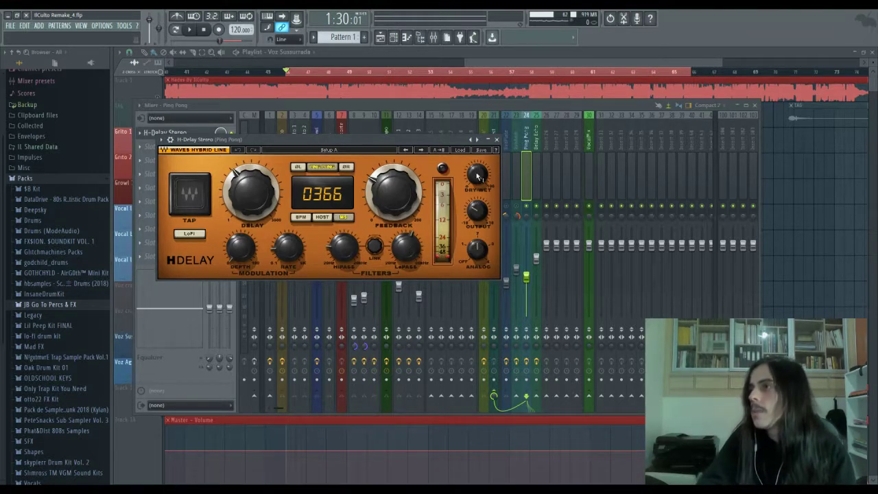
drag(449, 142, 441, 170)
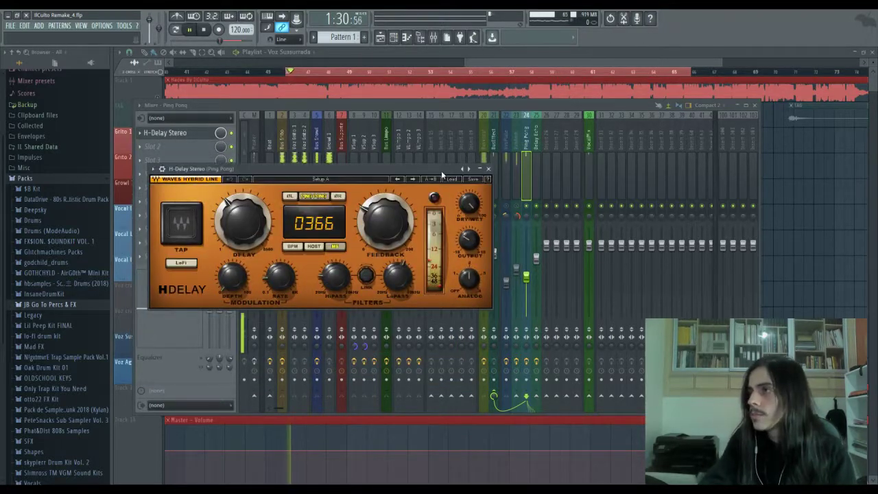
key(space)
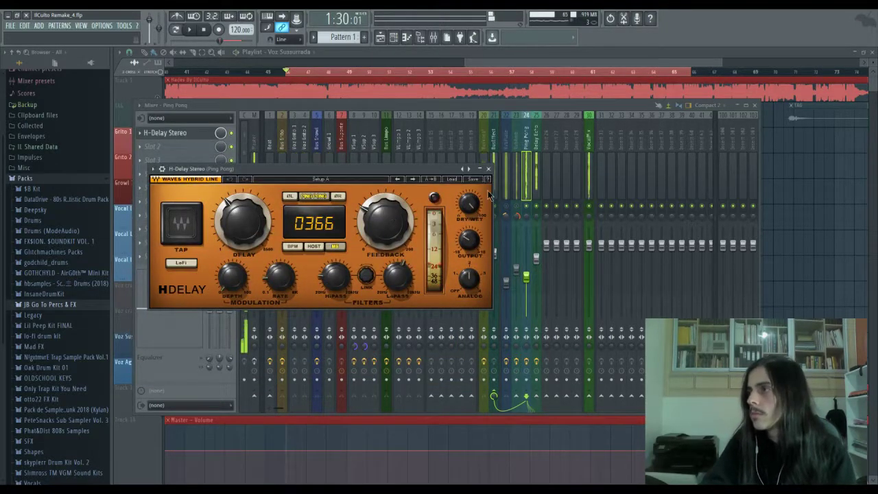
click(537, 207)
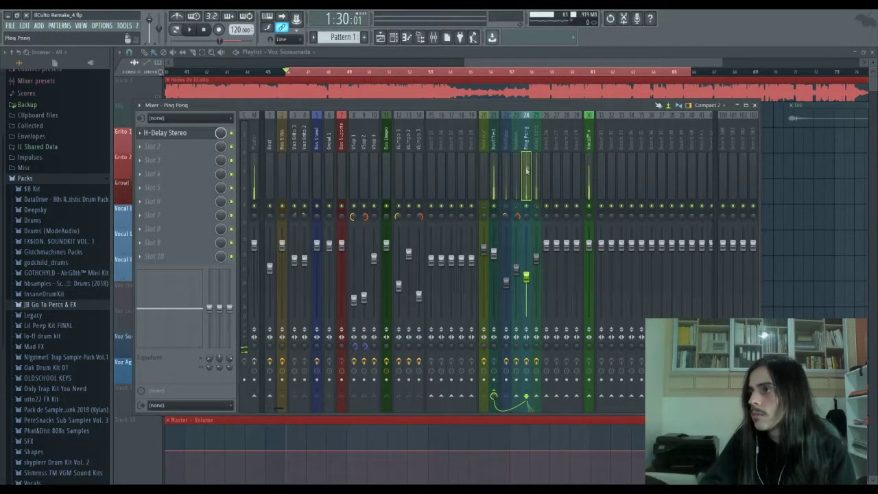
Step: Reopen Ping Pong's H-Delay Stereo and audition the ping-pong delay on its own
click(182, 134)
key(space)
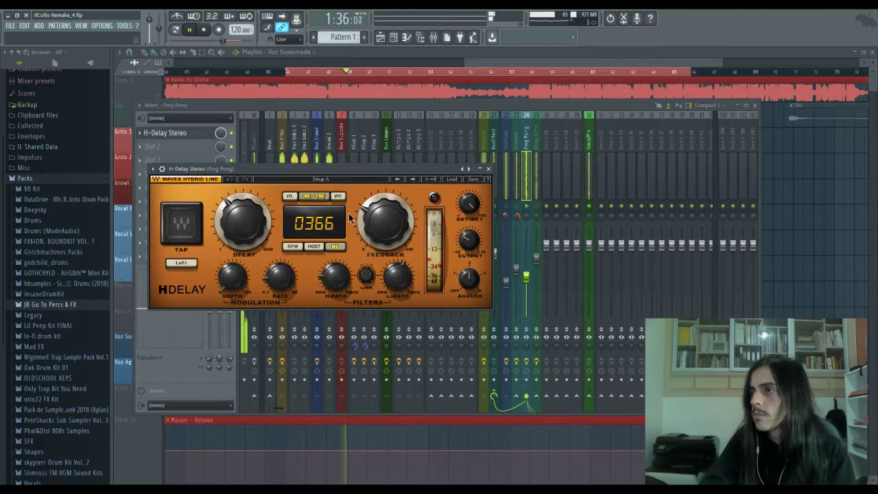
key(space)
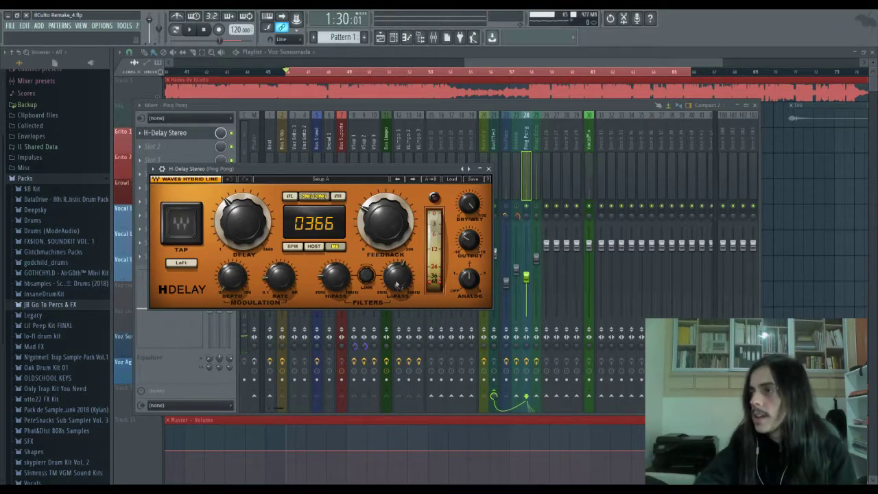
Step: Review H-Delay Stereo's high-pass, low-pass and feedback settings, and play the ping-pong delay again
mouse_move(322, 279)
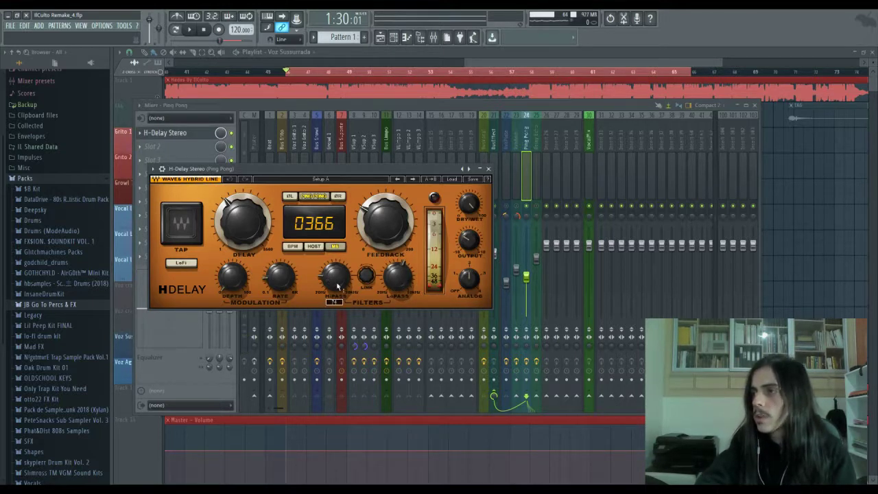
mouse_move(404, 273)
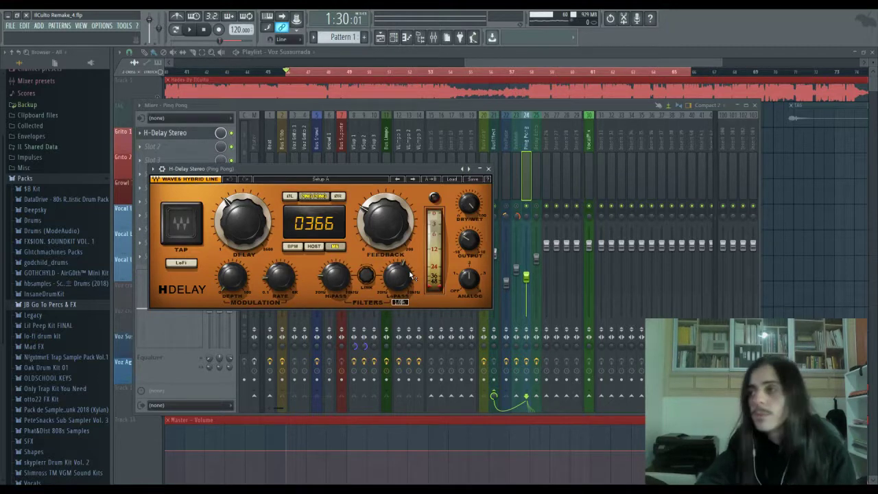
scroll(323, 225, down, 1)
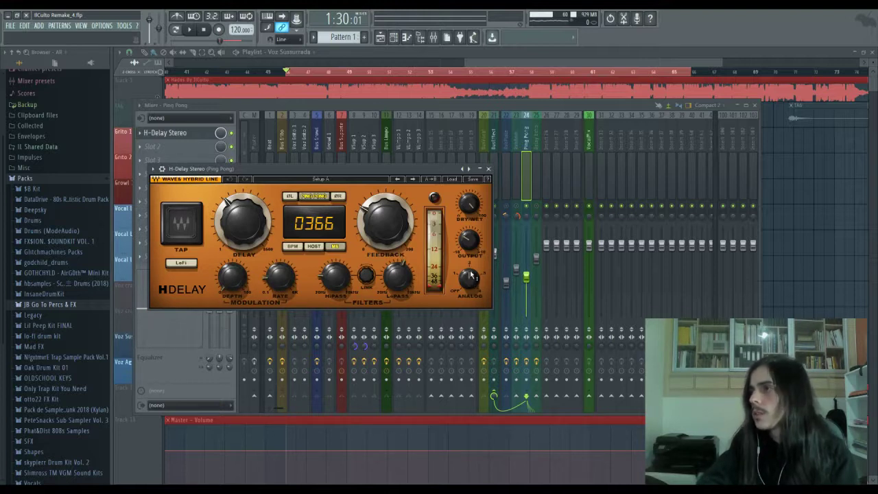
mouse_move(372, 215)
key(space)
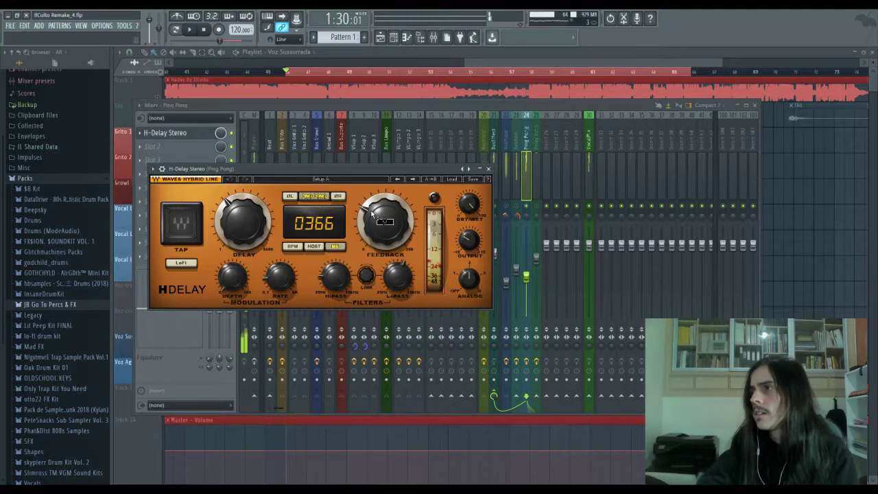
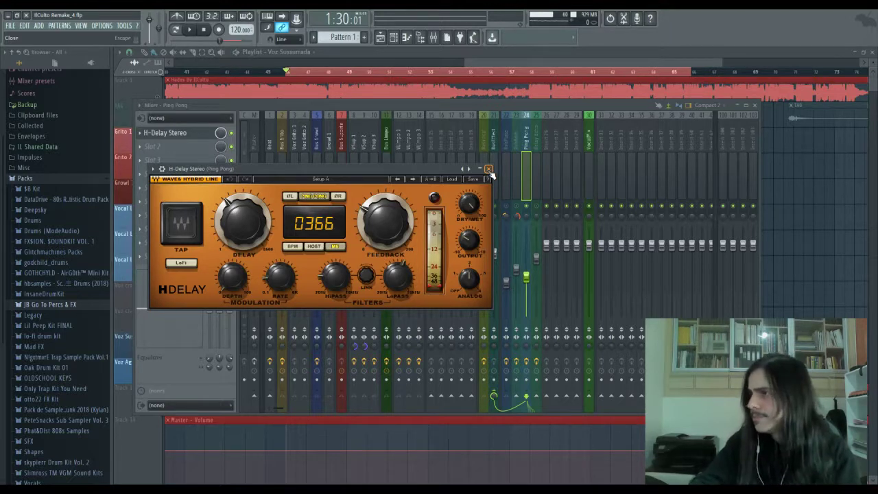
Step: Restore the mixer channels, mute BusVocal, RvbPlate, RvbAmb and Ping Pong, and select the Delay Echo channel
right_click(538, 207)
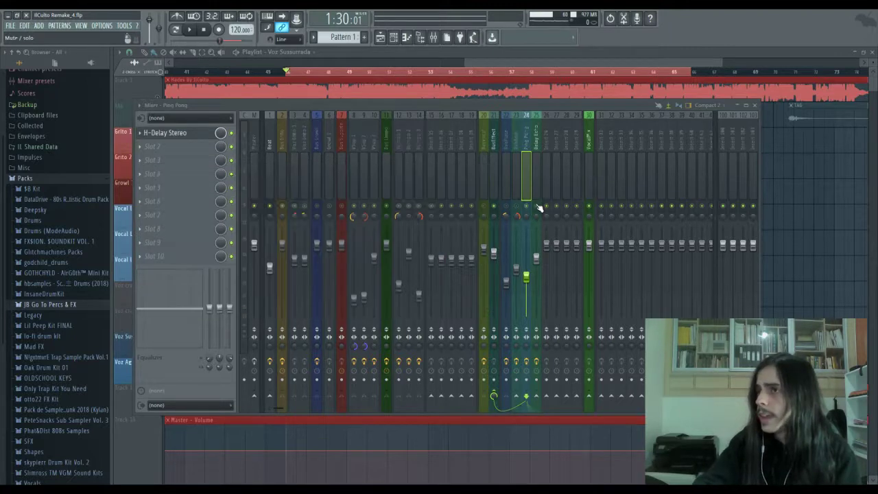
right_click(538, 206)
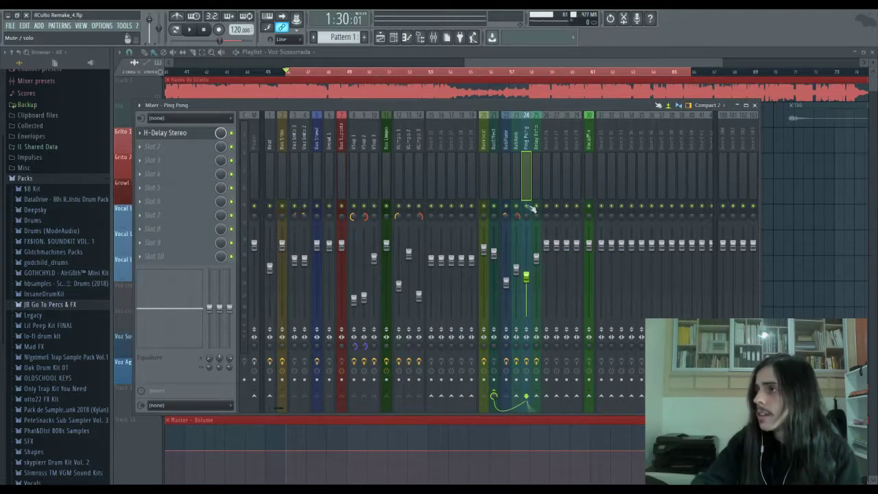
click(506, 209)
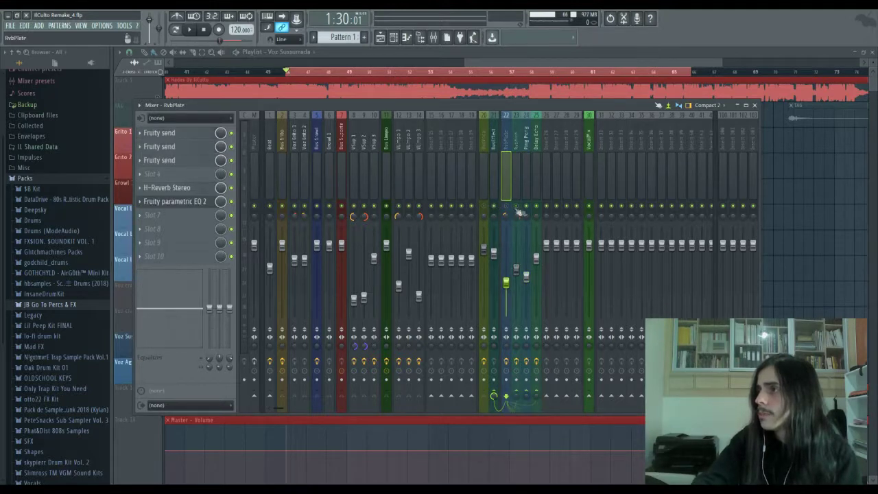
click(539, 156)
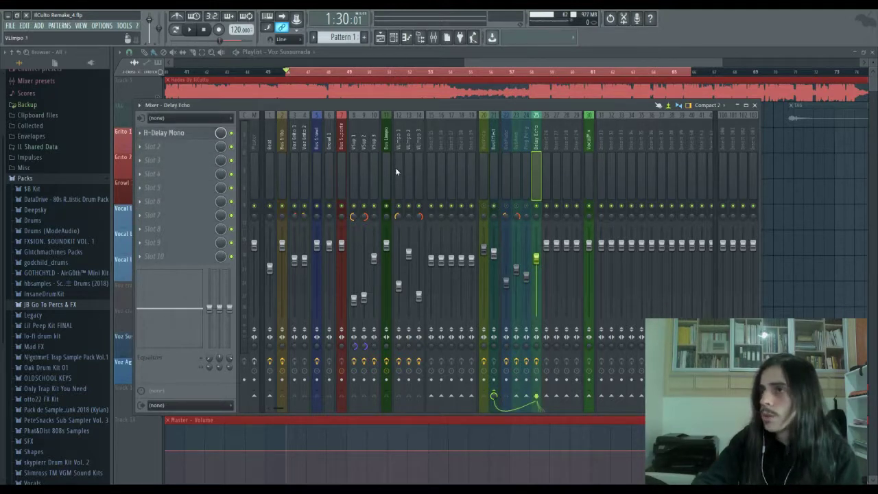
Step: Open Delay Echo's H-Delay Mono and audition the echo delay on its own
click(199, 132)
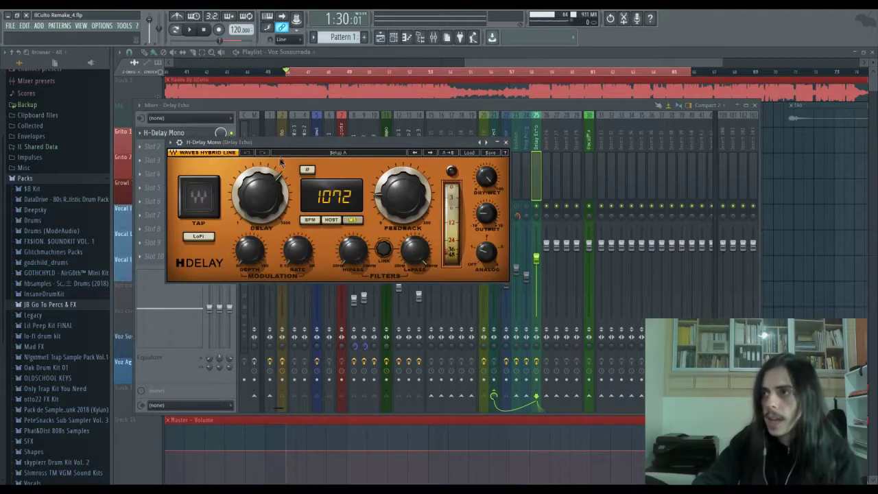
key(space)
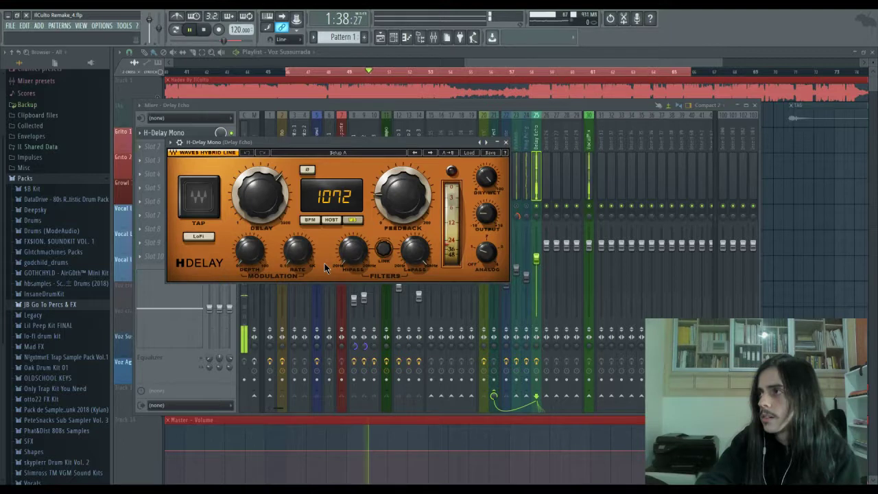
key(space)
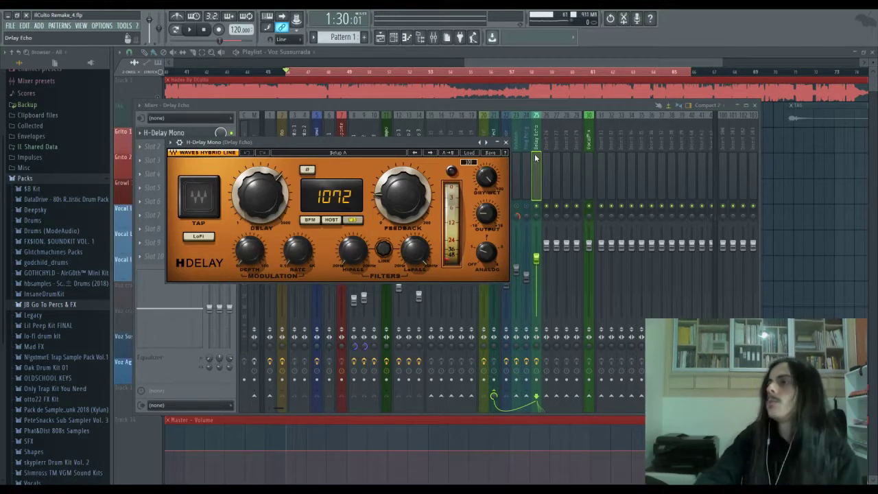
Step: Unmute BusVocal and audition the vocals together with the echo delay
click(489, 104)
click(484, 205)
key(space)
key(space)
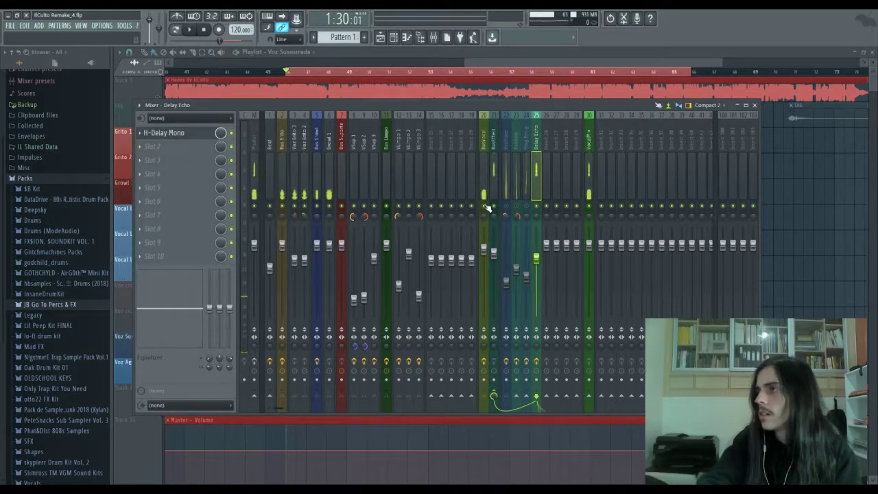
key(space)
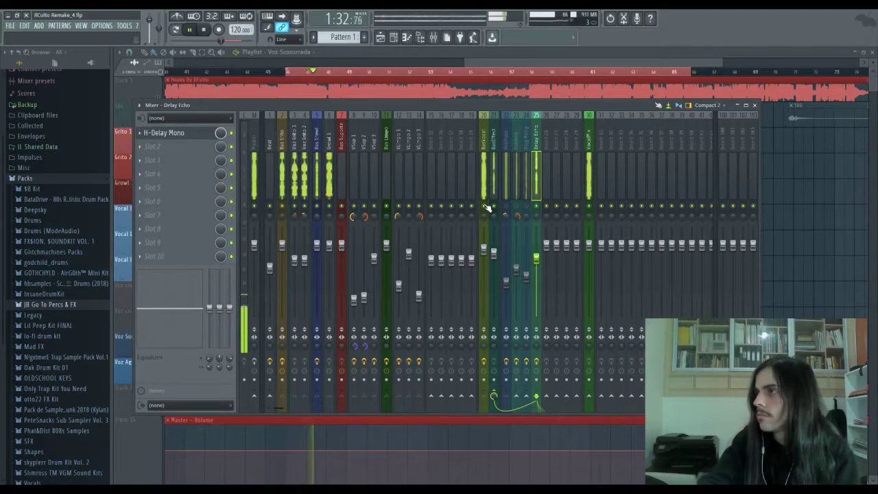
key(space)
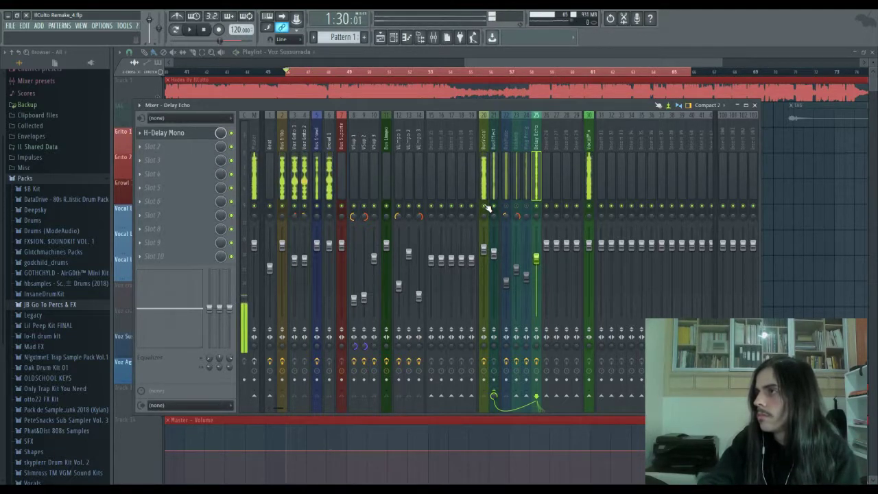
Step: Review the delay time and MS mode in Delay Echo's H-Delay Mono, and close its window
click(175, 132)
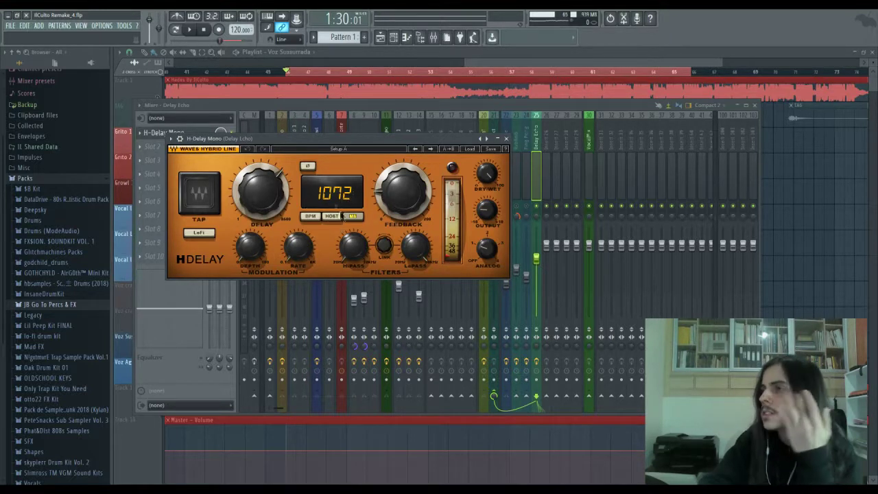
click(351, 216)
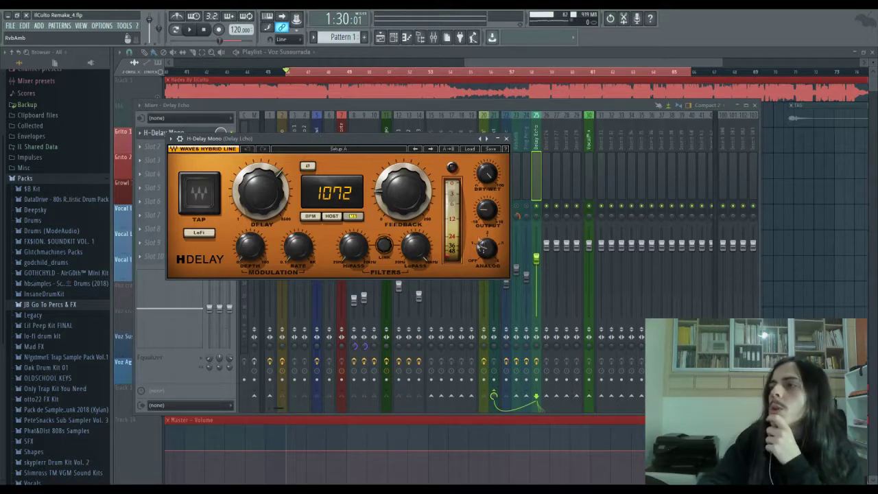
click(505, 138)
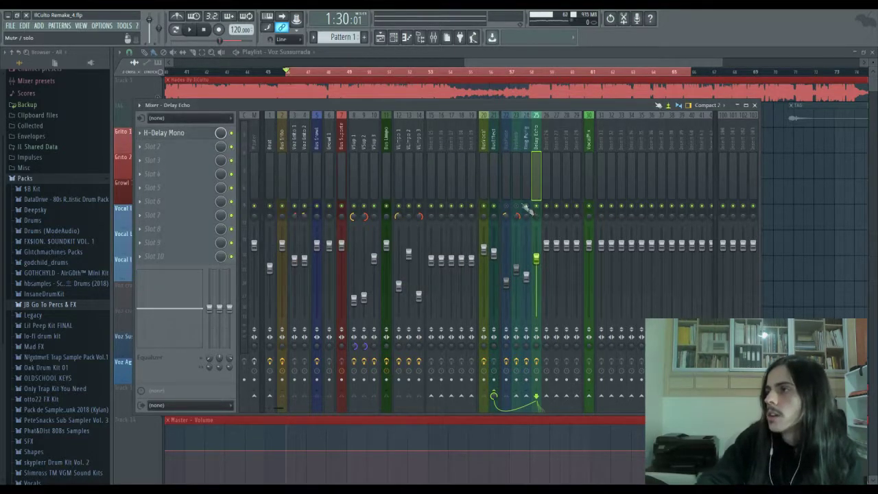
Step: Audition the vocals while bringing Ping Pong, RvbPlate and RvbAmb back in alongside Delay Echo
key(space)
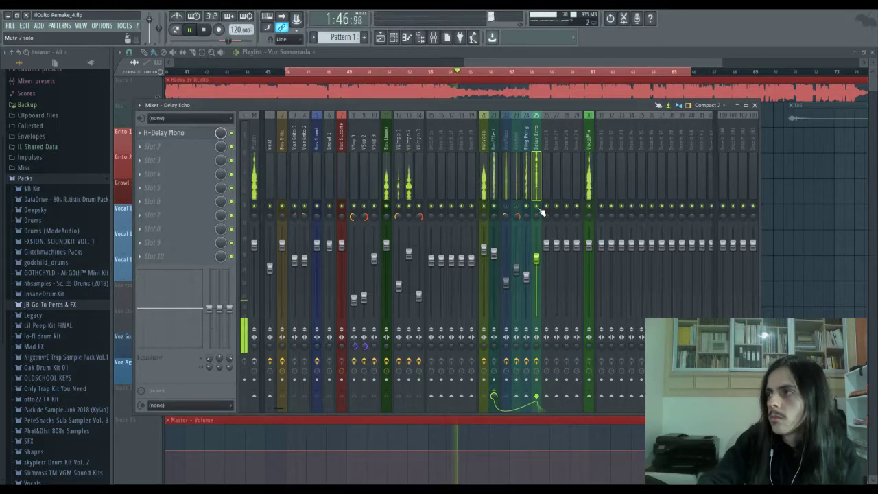
key(space)
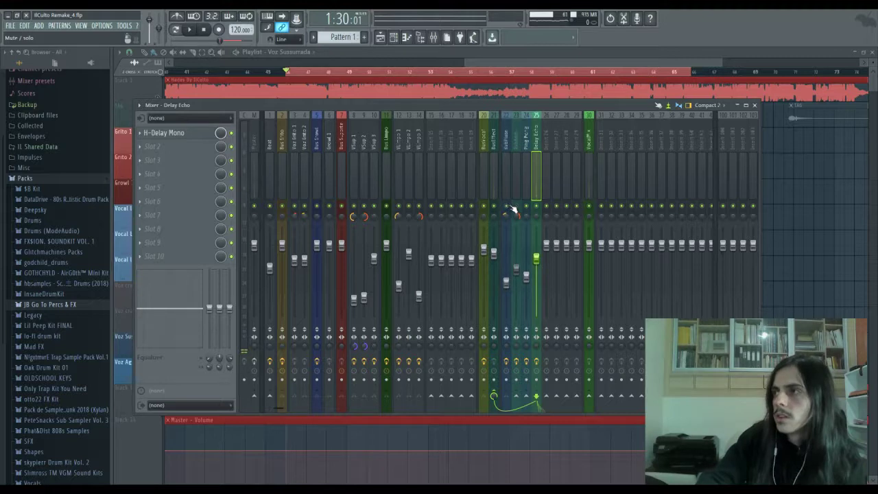
key(space)
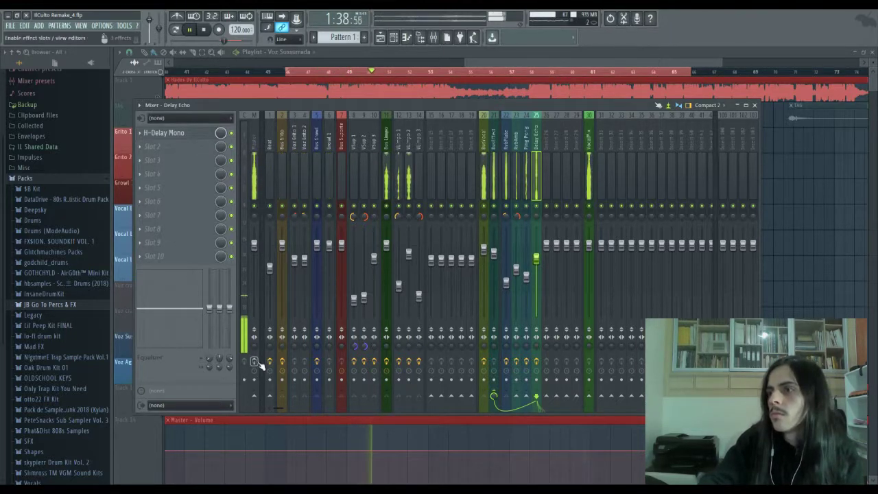
key(space)
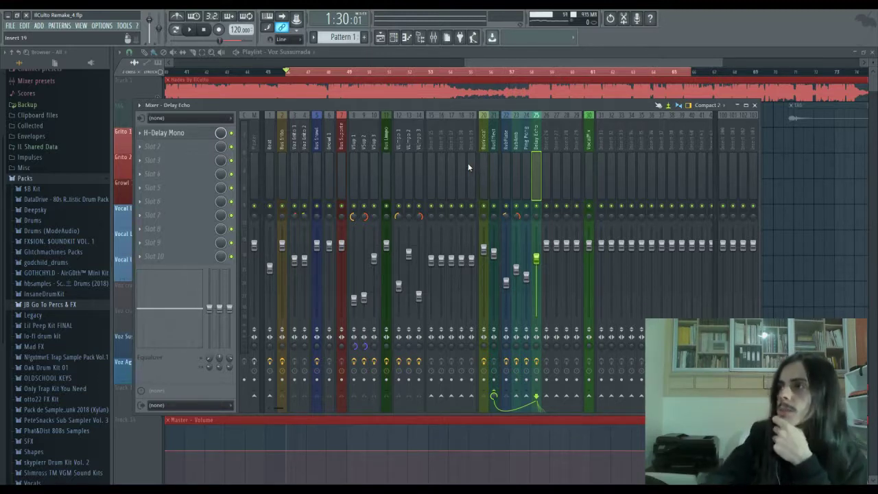
key(space)
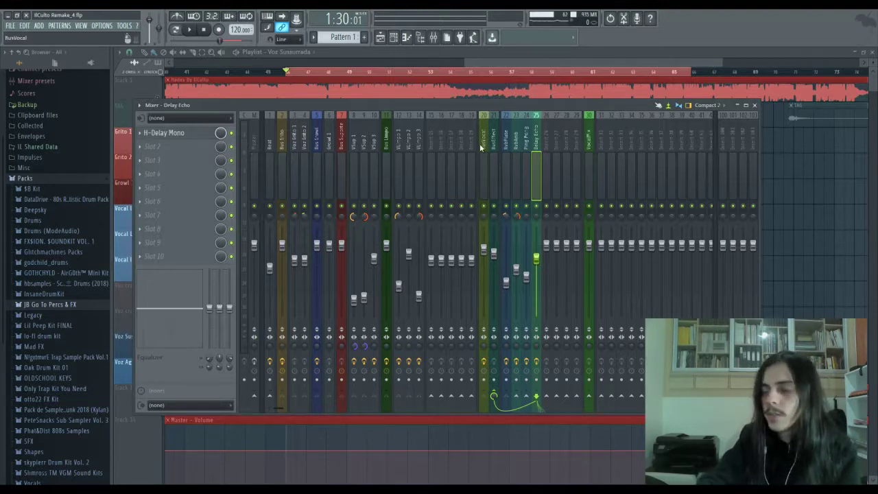
Step: Select the Master channel to show its effect chain, and shift the playlist view slightly earlier in the song
click(258, 146)
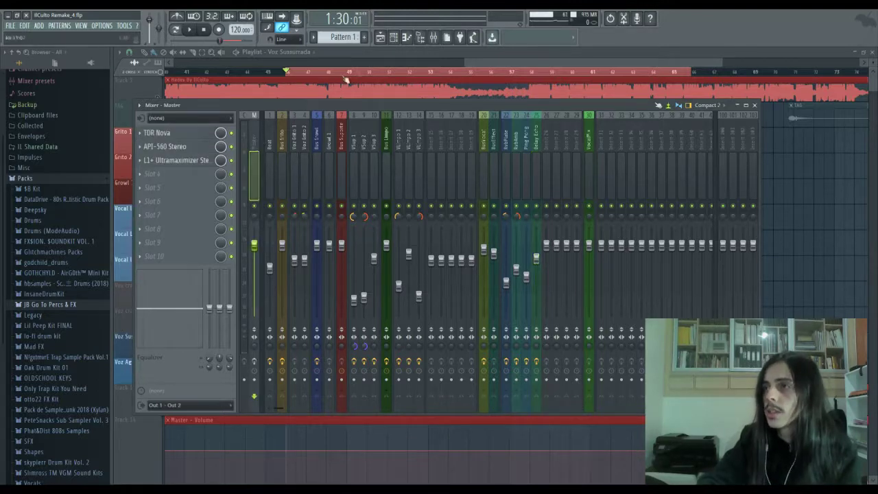
drag(480, 63, 452, 62)
click(421, 39)
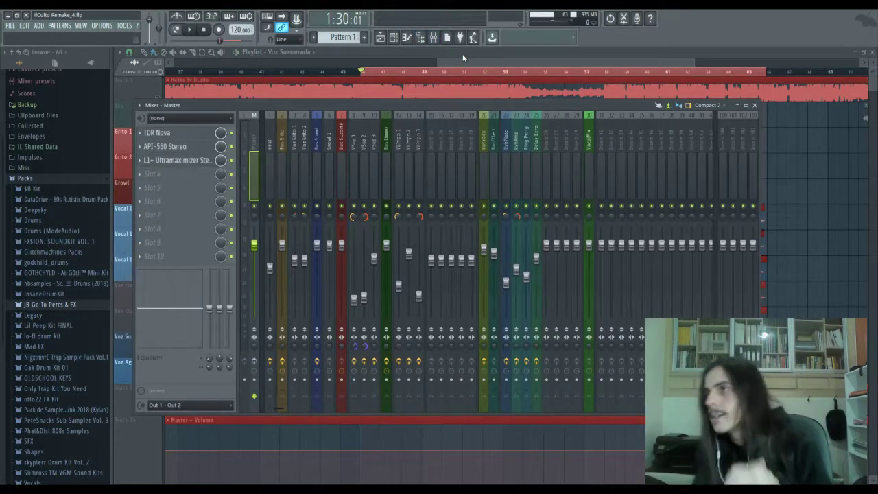
Step: Unmute the instrumental on Track 1 of the playlist and select the Beat channel to show its effect chain
drag(463, 62, 445, 62)
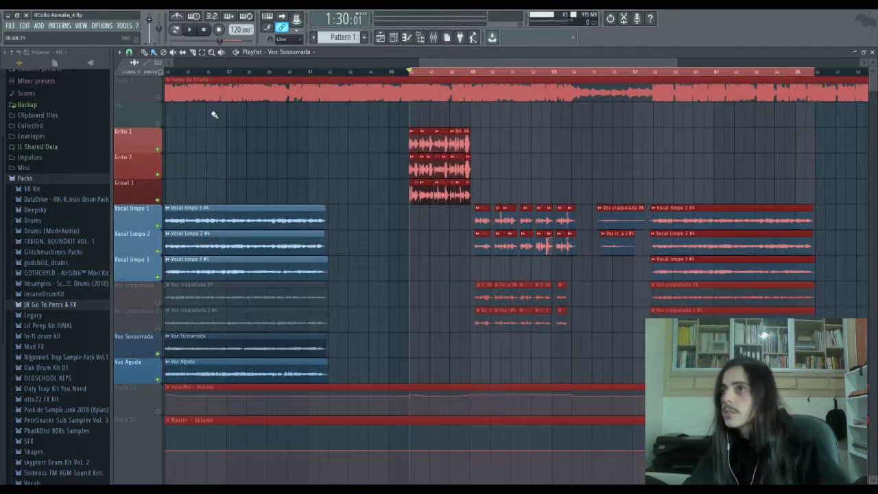
click(160, 98)
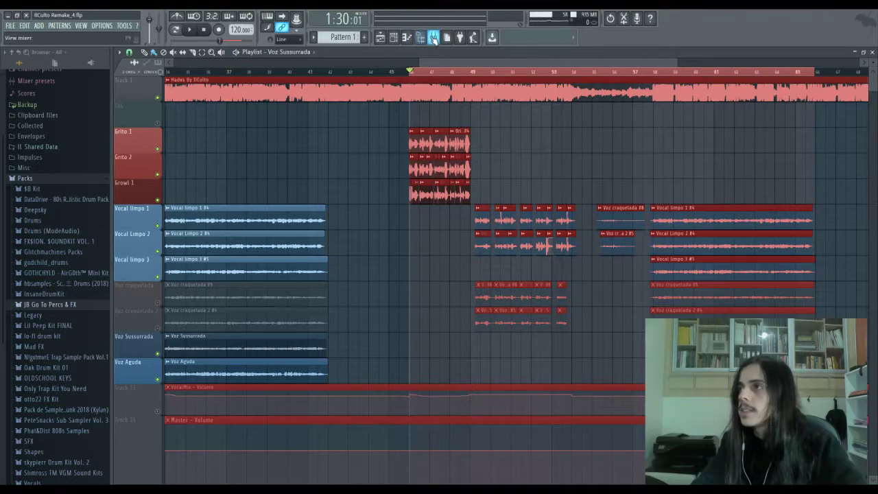
click(434, 39)
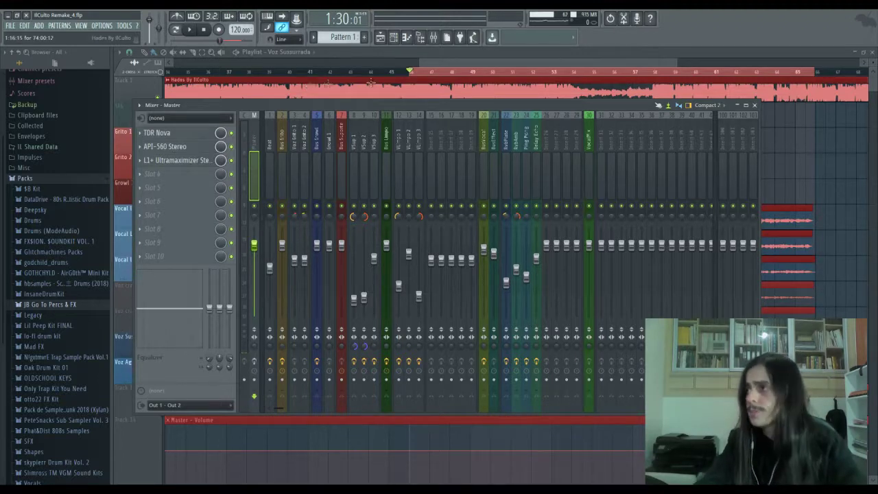
click(267, 168)
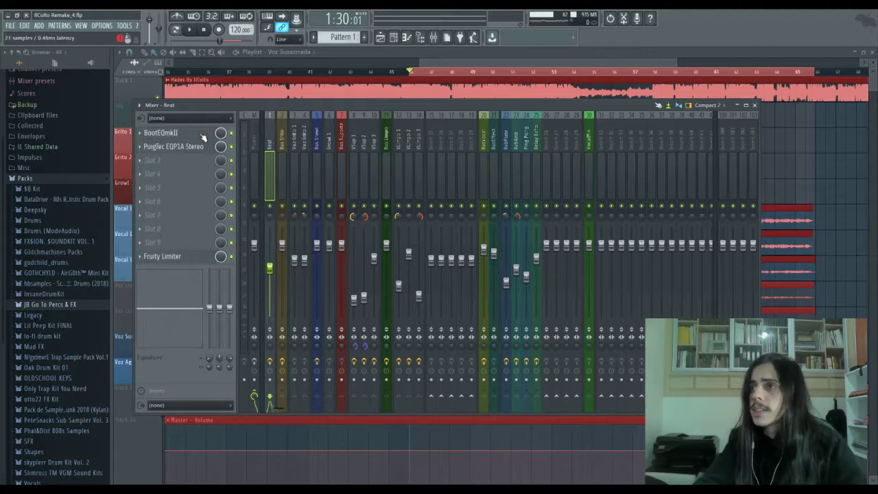
Step: Solo the instrumental track, clear the time selection, and play from about bar 8, shortly before the drop
click(163, 95)
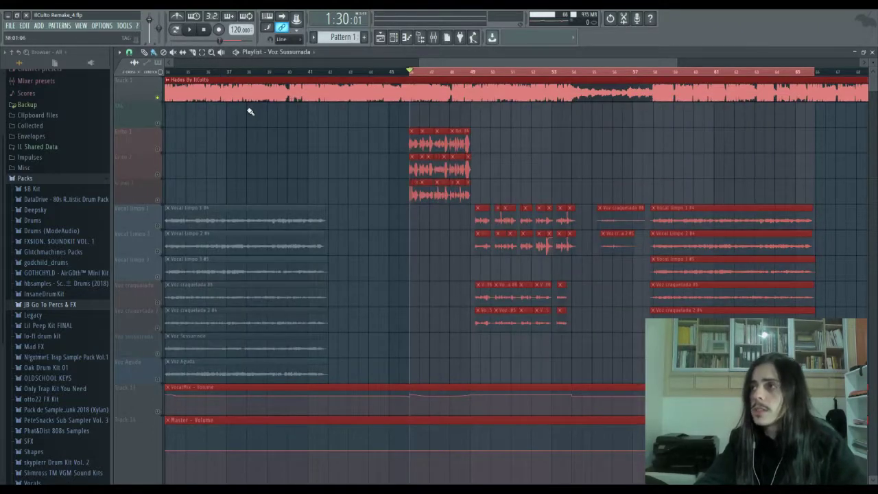
click(410, 74)
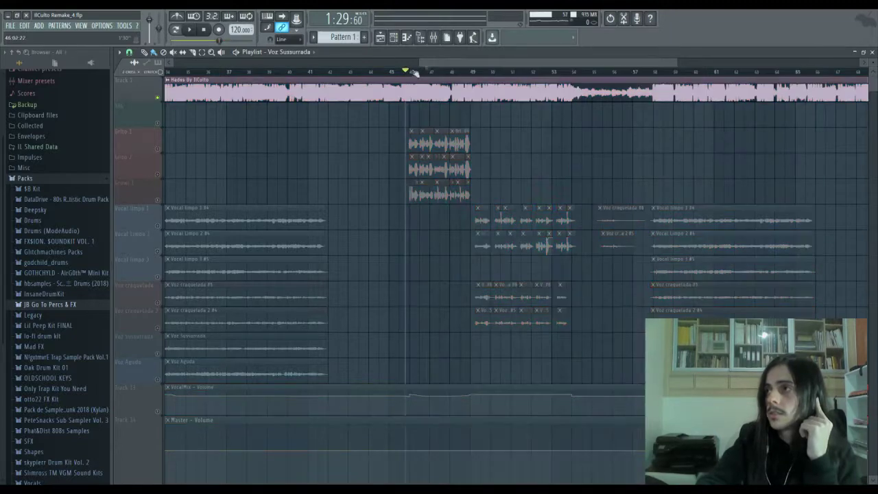
drag(449, 65, 184, 74)
click(178, 72)
click(322, 73)
key(space)
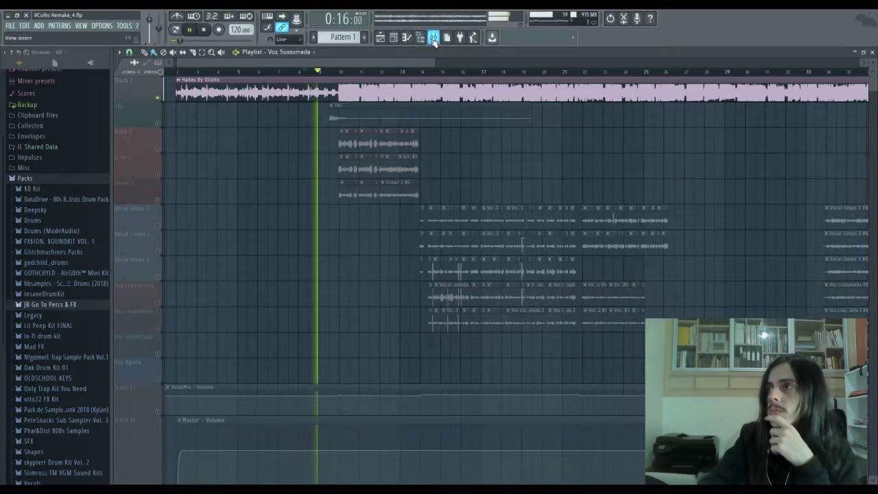
Step: Compare the beat with the Beat channel's effects bypassed and enabled, leaving them enabled
click(433, 38)
key(space)
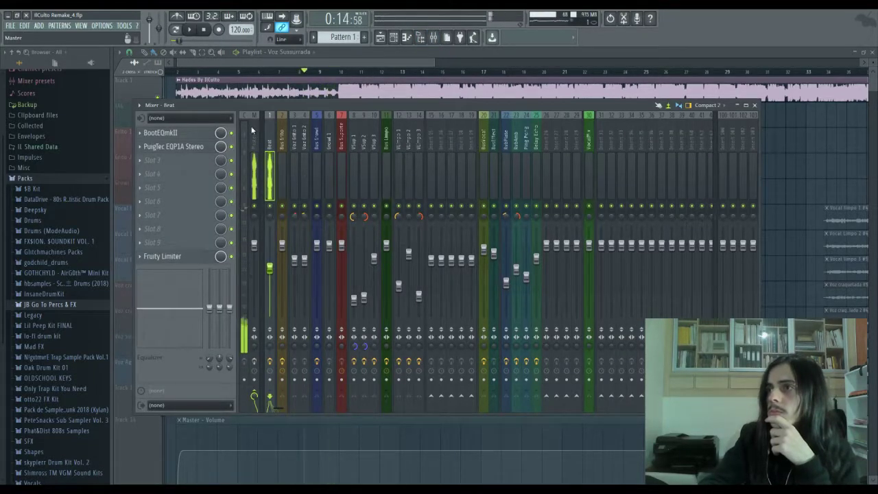
key(space)
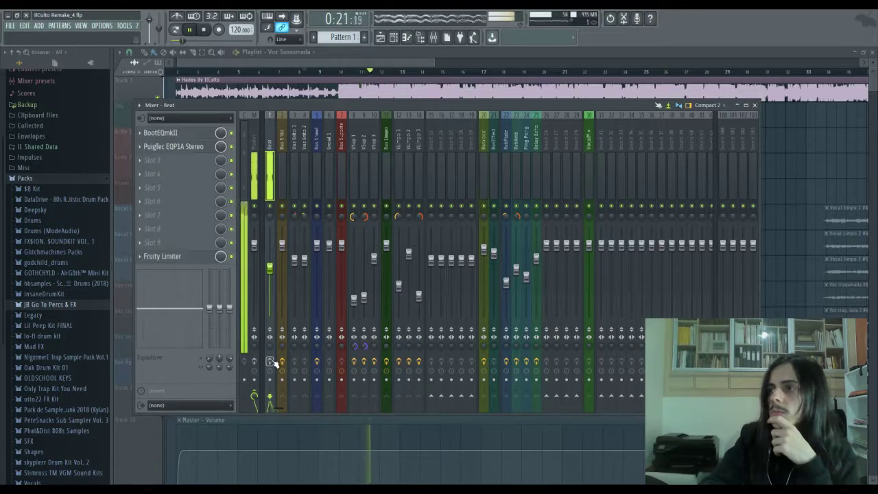
key(space)
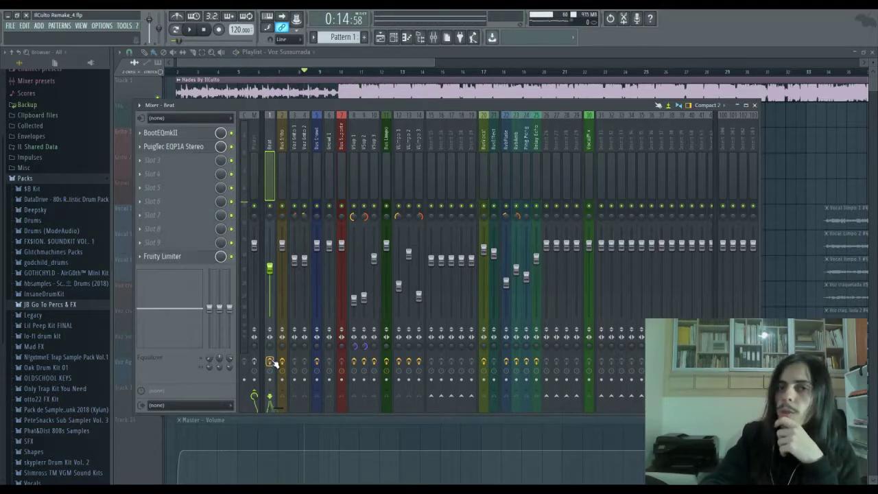
key(space)
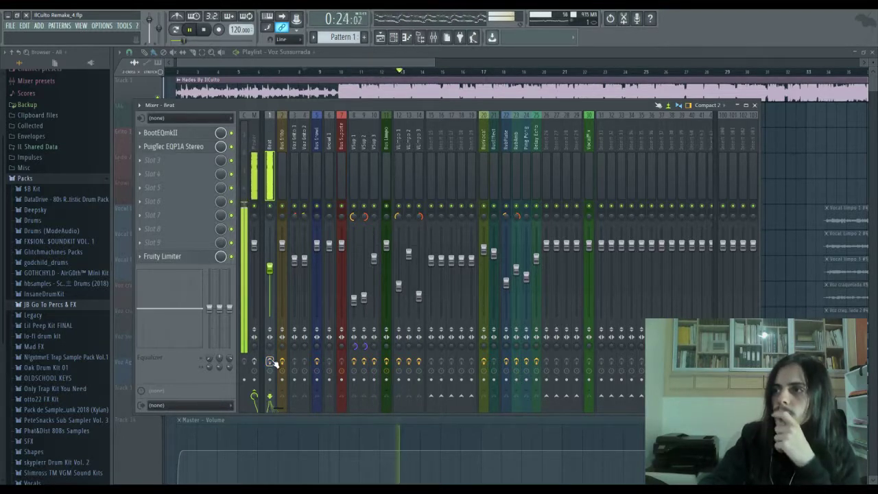
click(272, 361)
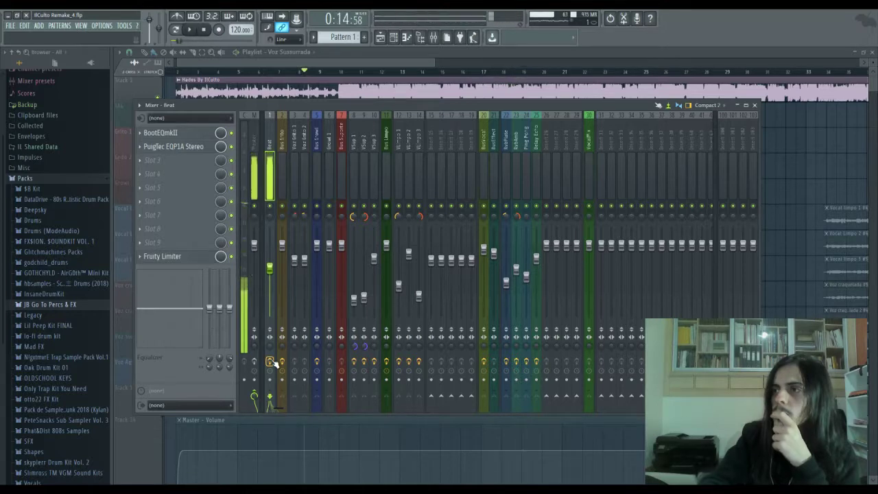
Step: Review the EQ and drive settings of the Beat channel's BootEQmkII, and close its window
click(209, 134)
drag(211, 139, 249, 116)
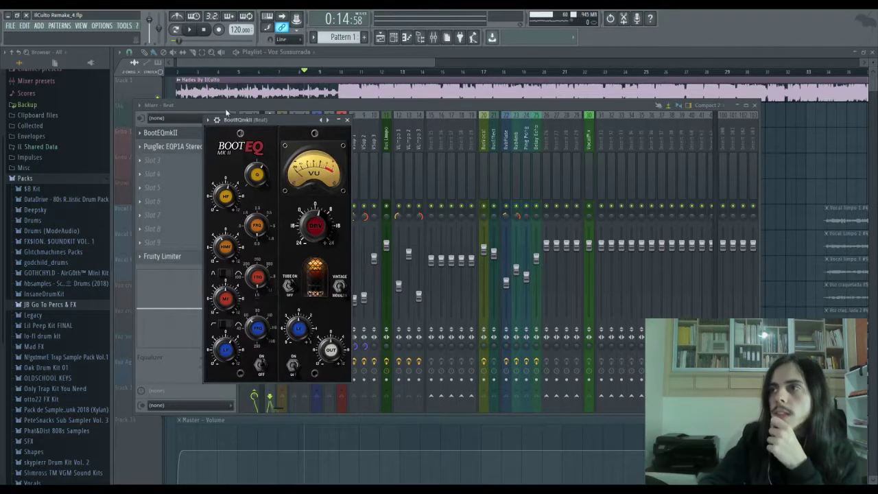
drag(251, 122, 255, 122)
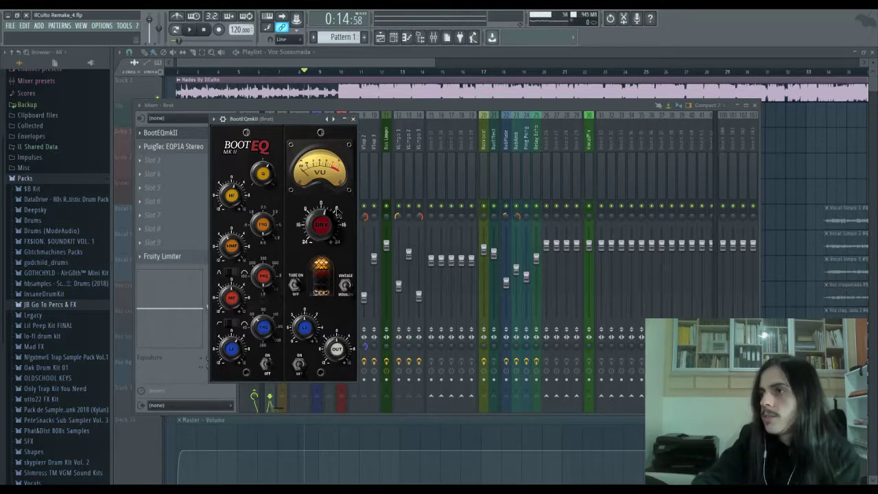
click(352, 119)
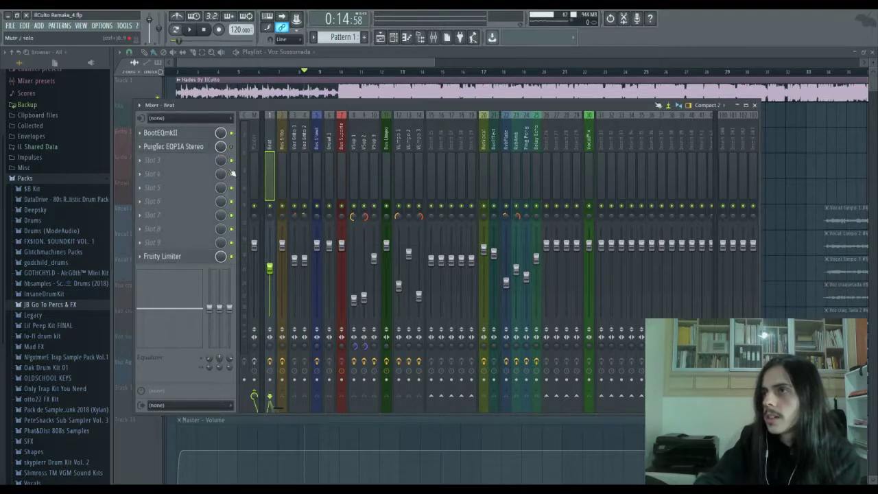
Step: Audition the beat through BootEQmkII while PuigTec EQP1A Stereo is bypassed
key(space)
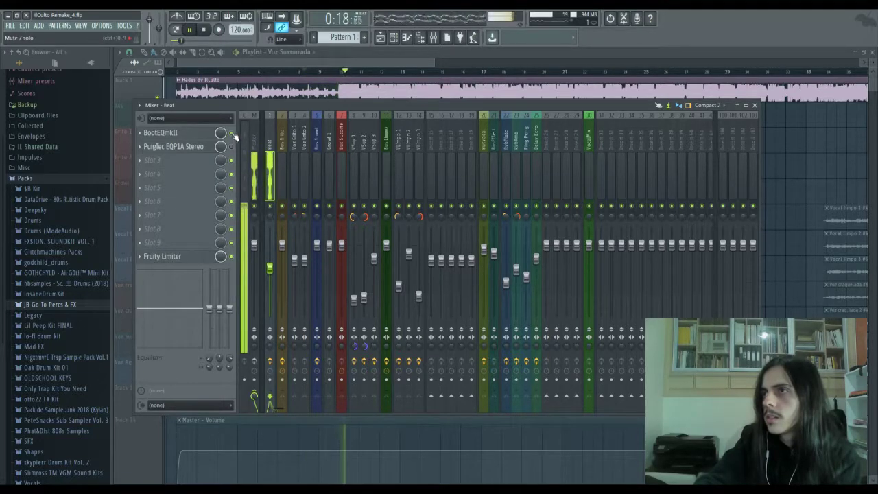
click(434, 39)
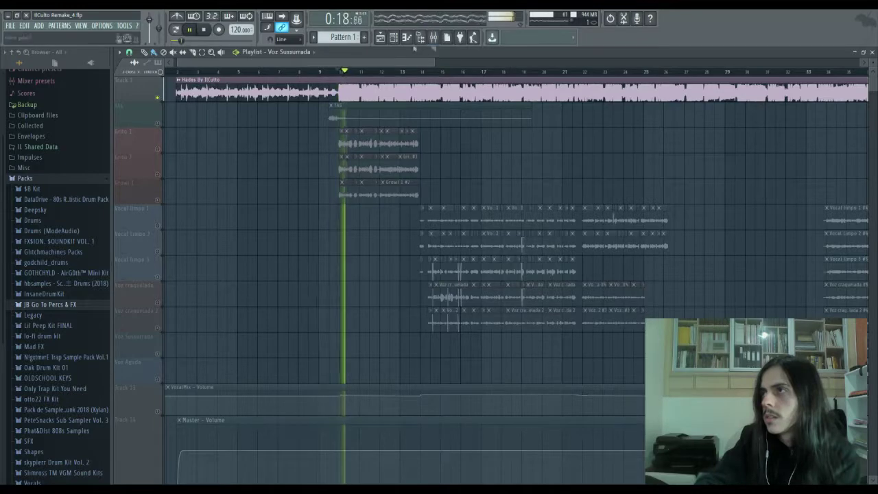
click(435, 38)
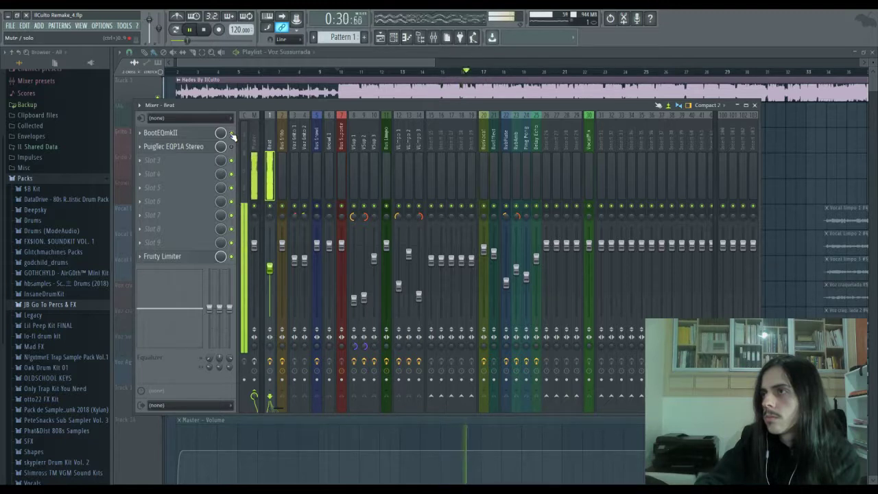
key(space)
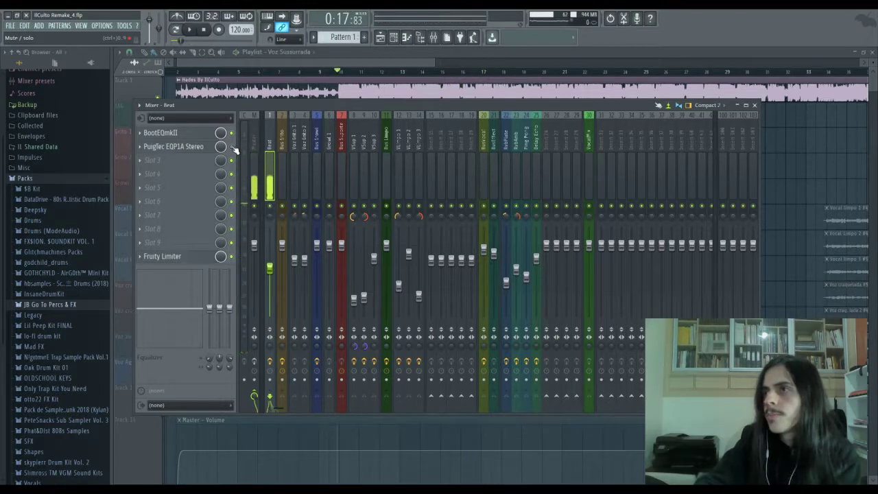
Step: Review PuigTec EQP1A Stereo's settings on the Beat channel, close its window, and audition the beat through it
click(199, 146)
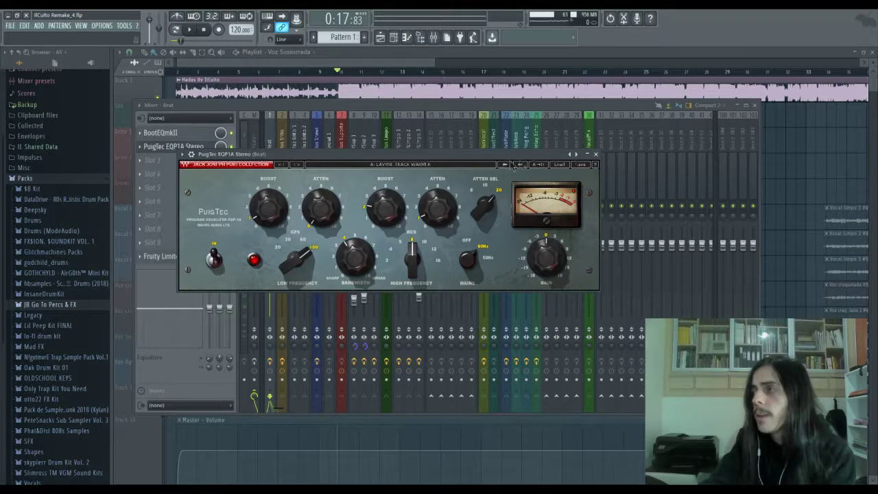
click(595, 155)
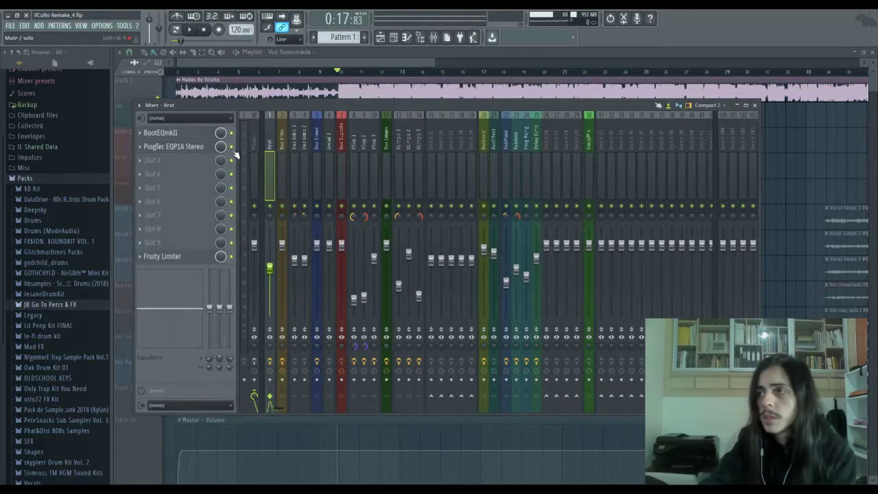
key(space)
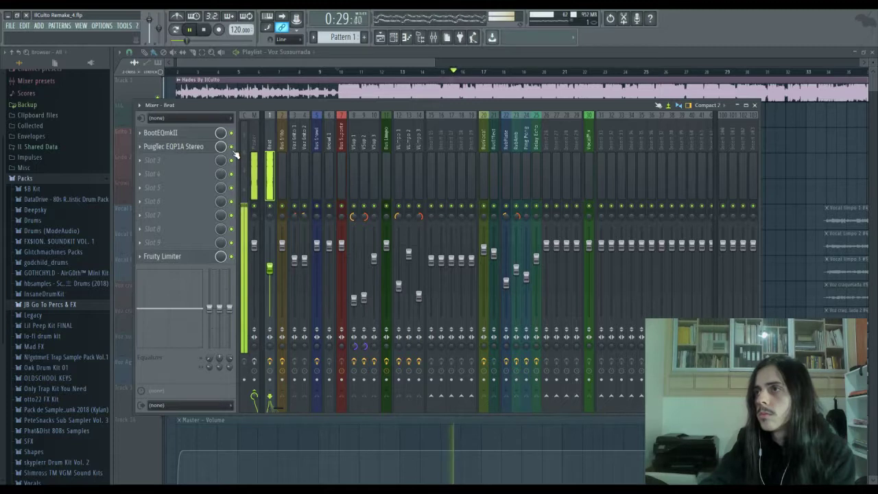
key(space)
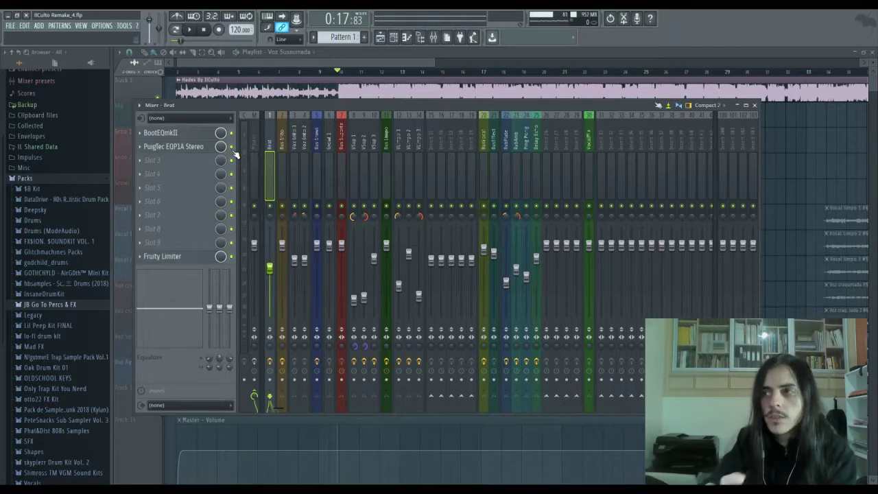
key(space)
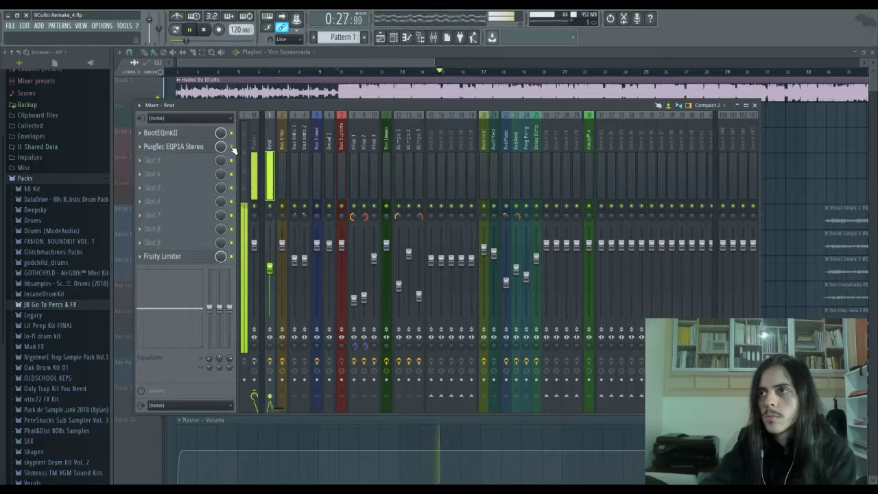
key(space)
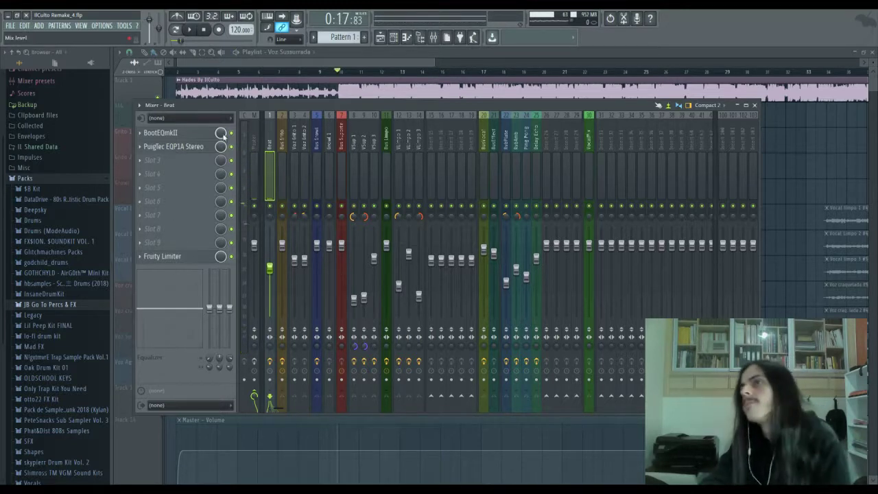
Step: Review the compressor settings of the Beat channel's Fruity Limiter, and close its window
click(204, 257)
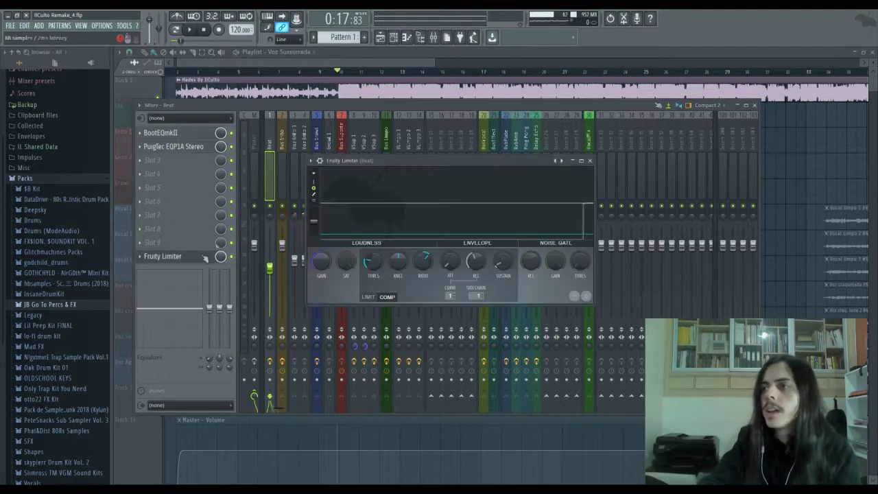
click(590, 161)
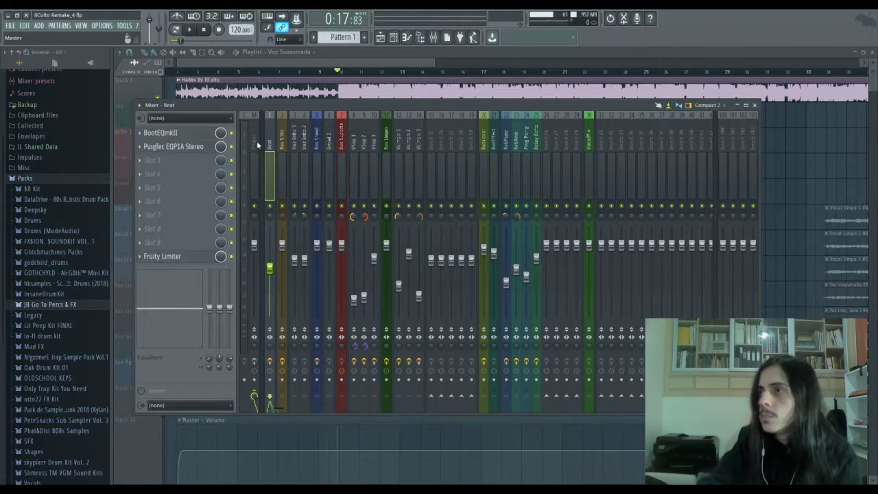
Step: Review TDR Nova's low cut and wideband compression on the Master channel during playback, and close its window
click(254, 165)
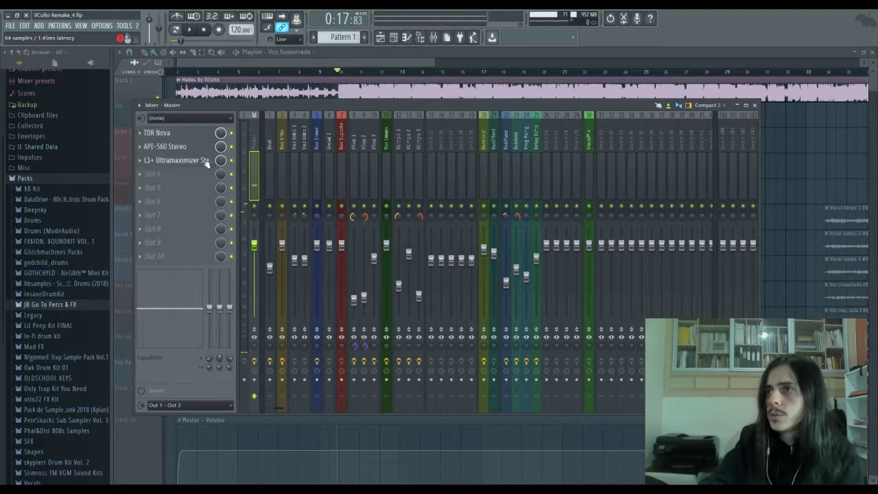
click(194, 133)
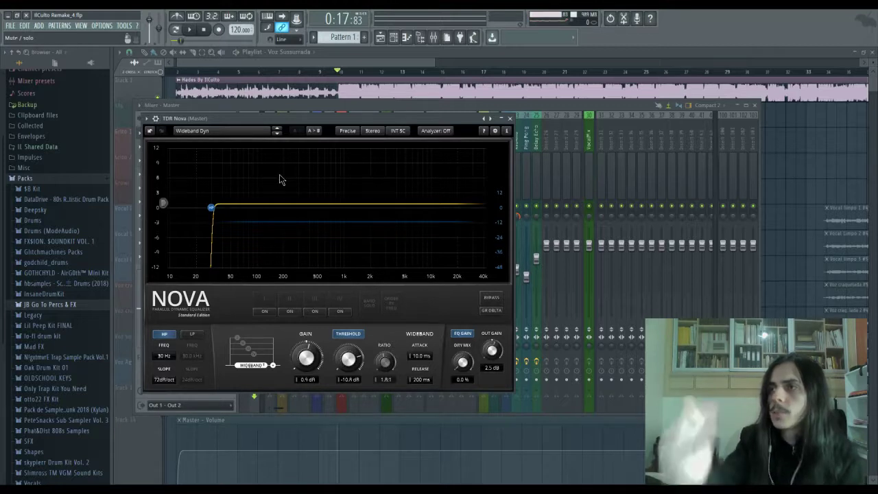
key(space)
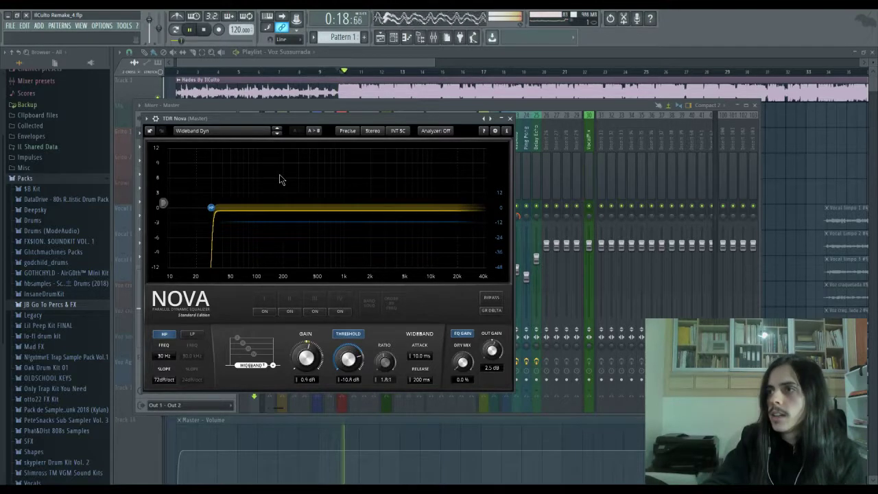
key(space)
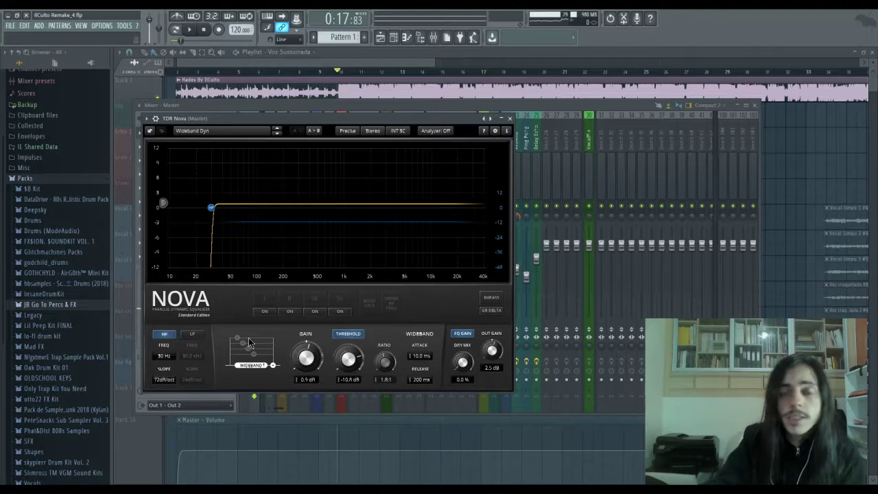
click(510, 118)
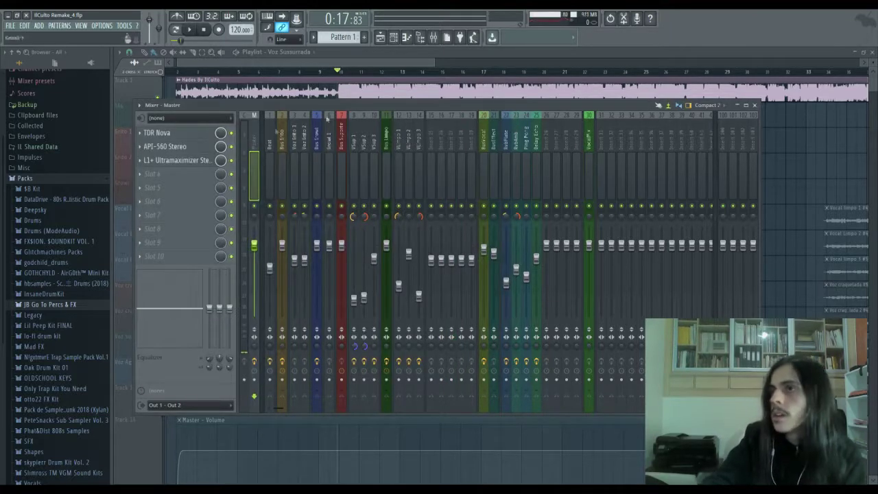
Step: Review the band and output settings of the Master channel's API-560 Stereo equalizer, and close its window
click(197, 146)
drag(187, 136, 285, 133)
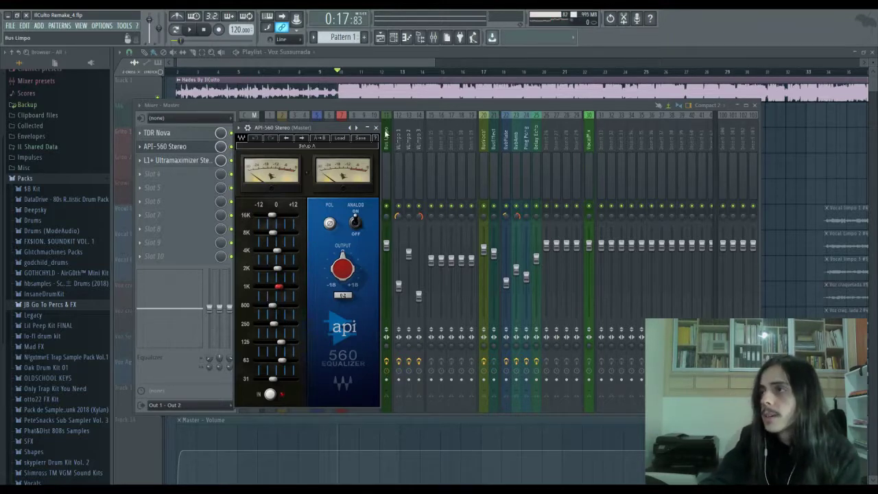
click(375, 128)
Step: Review the threshold, output ceiling and release settings of the Master channel's L1+ Ultramaximizer during playback, and close its window
click(208, 162)
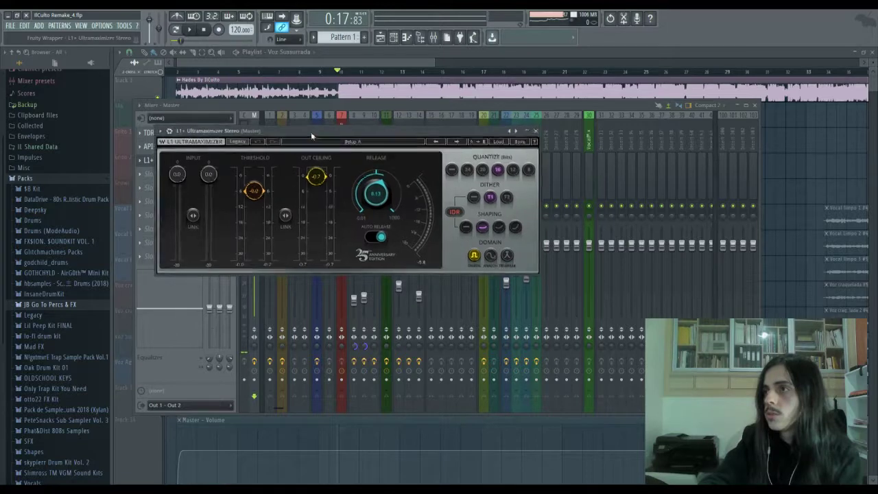
drag(312, 134, 385, 163)
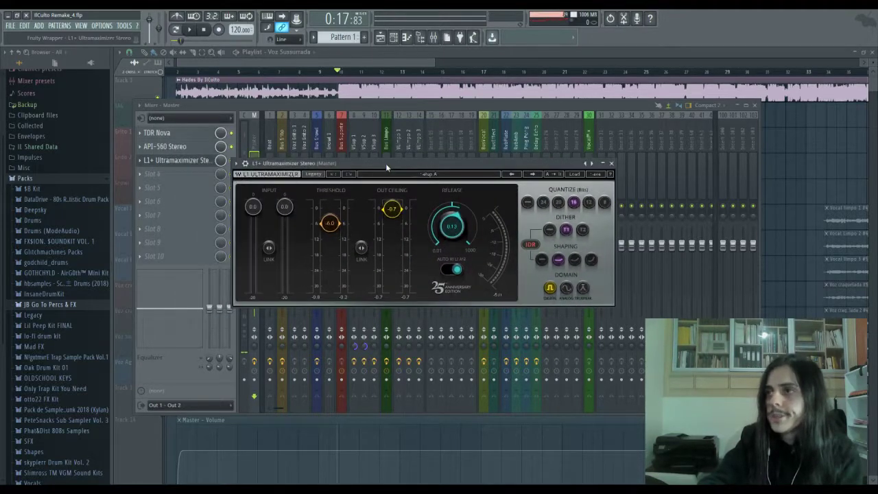
drag(385, 163, 375, 146)
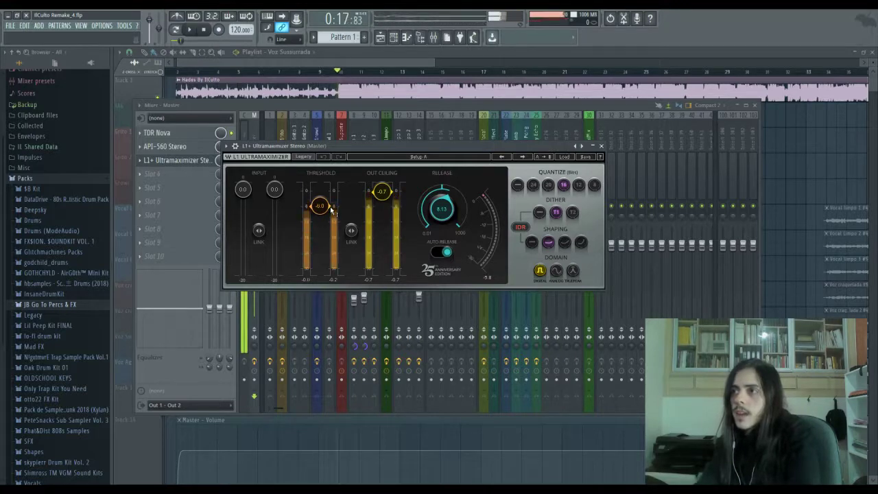
drag(319, 205, 319, 221)
key(space)
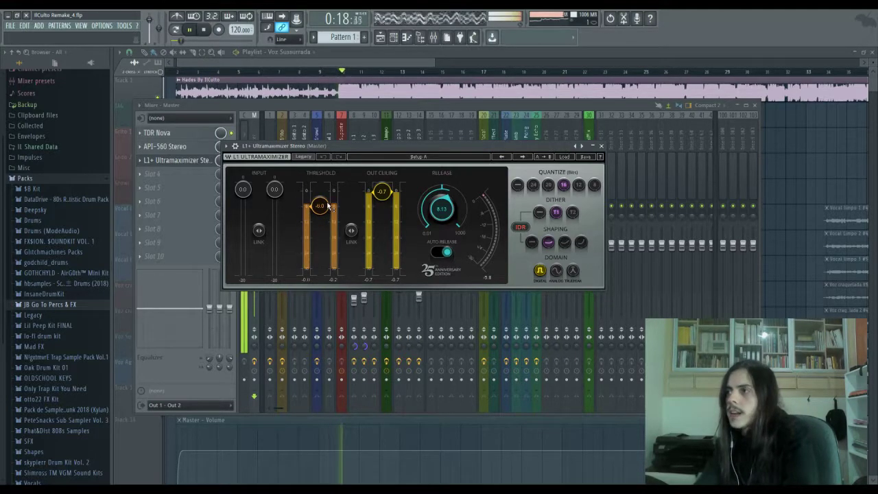
key(space)
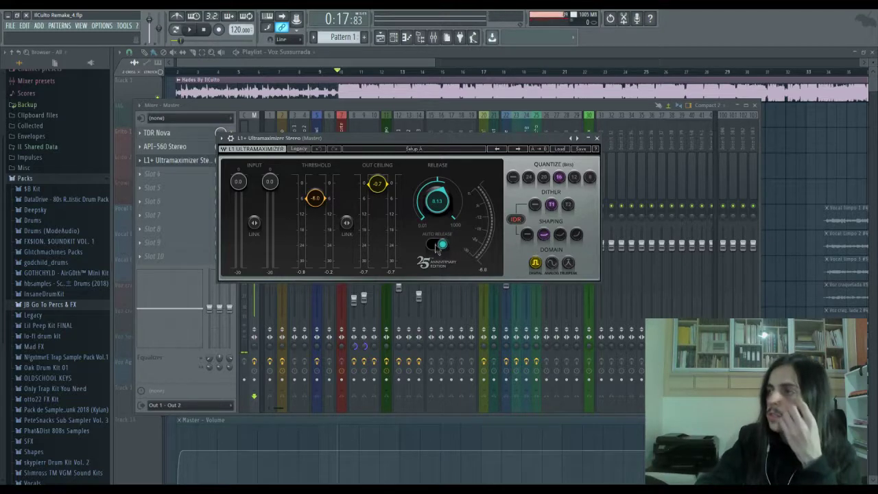
click(595, 137)
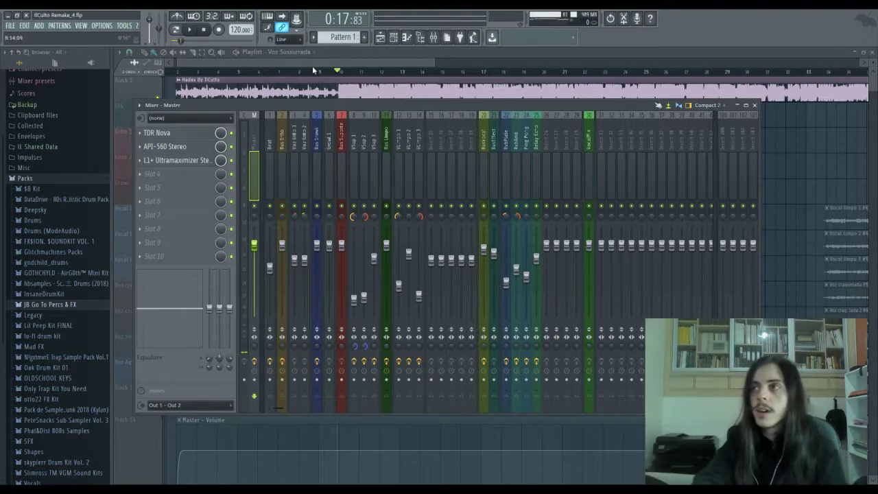
Step: Start a new project and place the REMIX of "THE HOUND - Unknown Creatures" on track 1 and the original on track 2
key(F9)
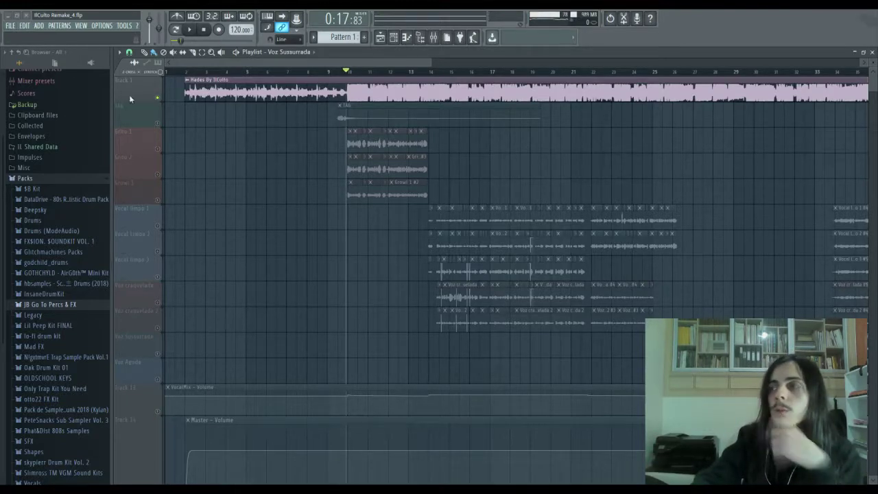
key(ctrl+n)
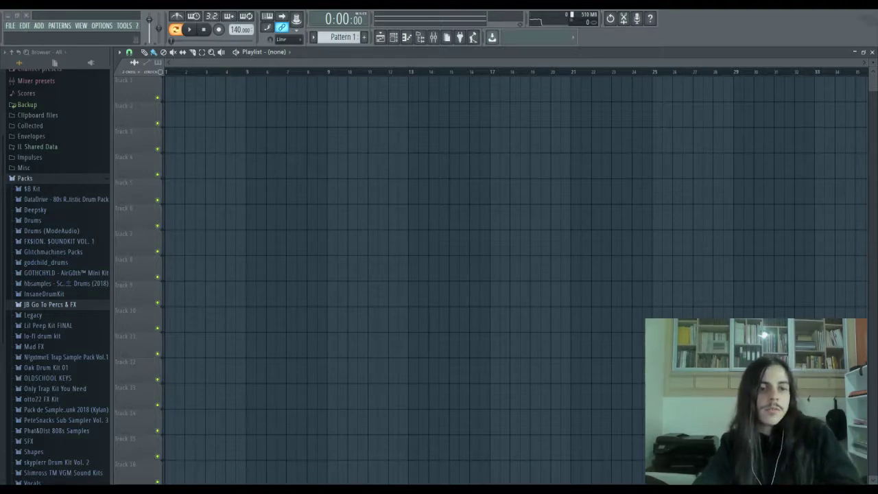
drag(229, 93, 237, 94)
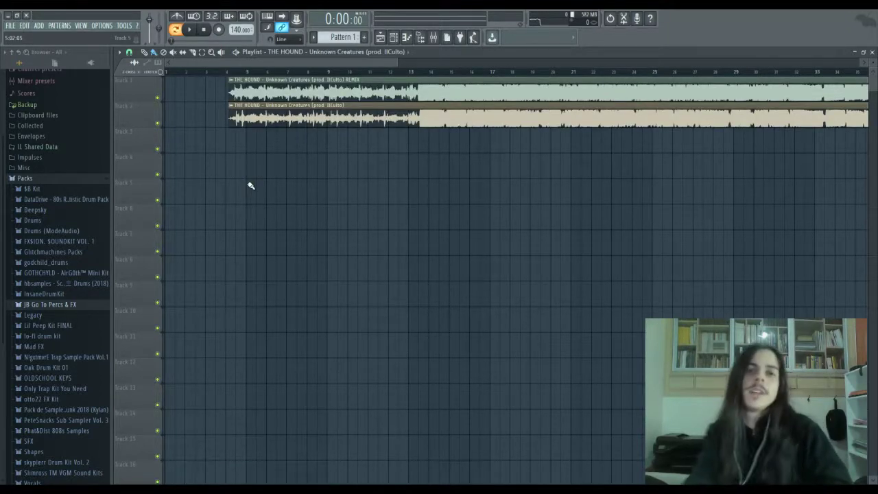
Step: Select both song clips, move them together to the start of the playlist at bar 1, and deselect them
drag(225, 163, 297, 91)
drag(238, 80, 174, 76)
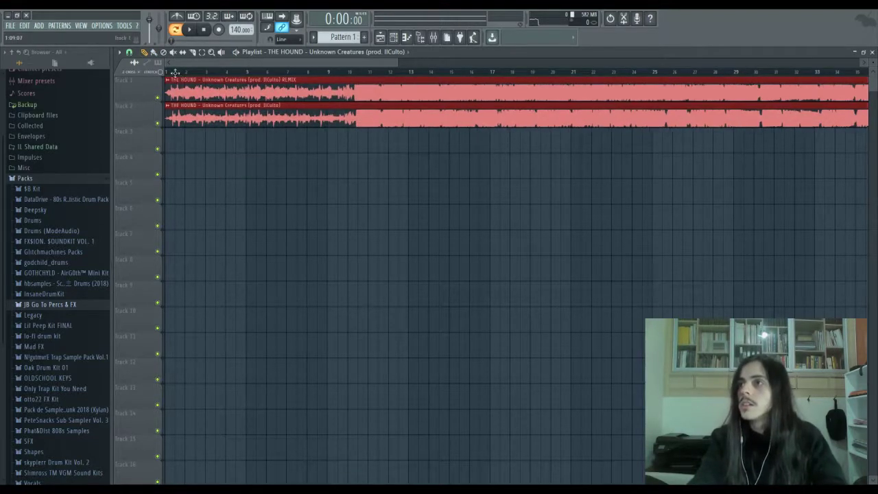
click(262, 216)
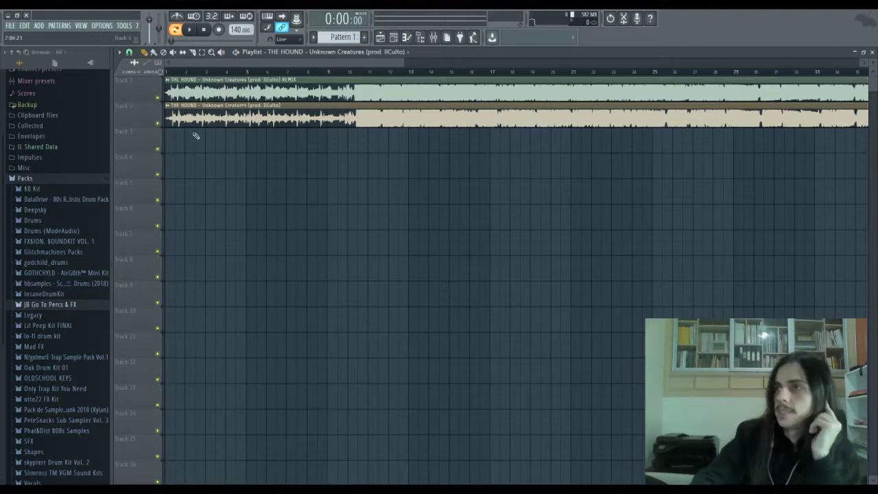
Step: Play the song from the beginning, alternating solo between the original on track 2 and the REMIX on track 1 through the intro and drop
right_click(159, 124)
click(169, 72)
click(168, 71)
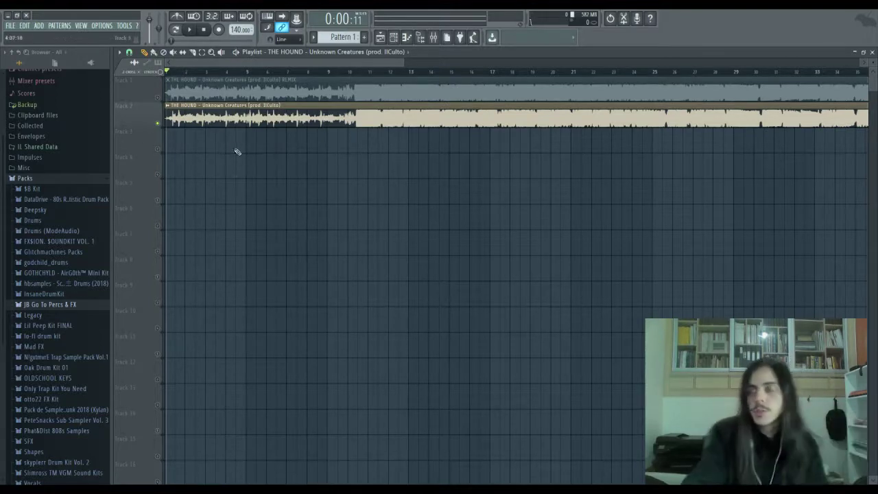
key(space)
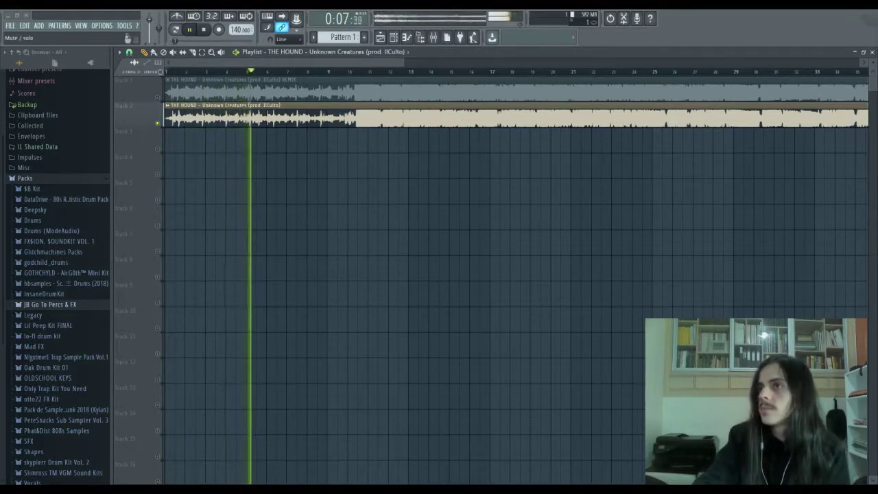
right_click(158, 98)
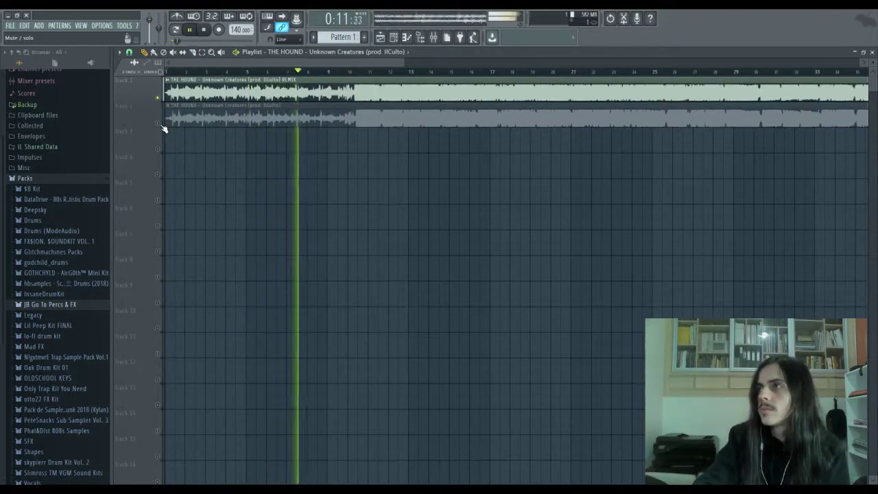
right_click(159, 124)
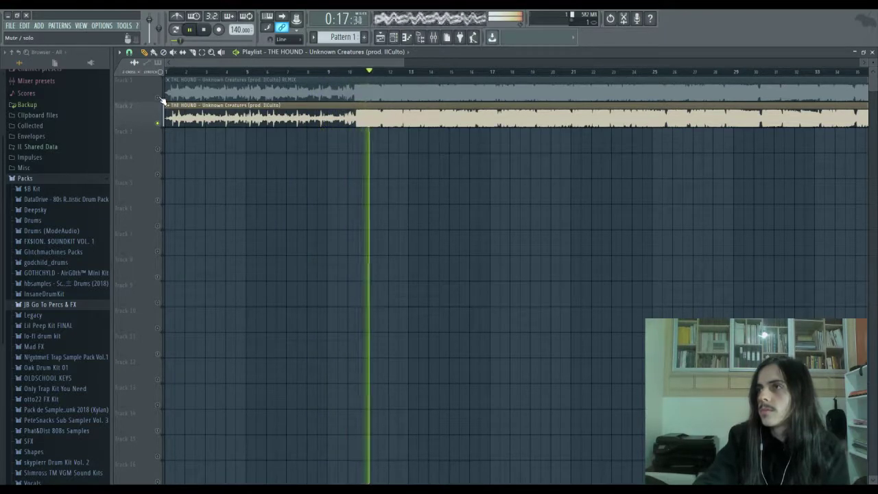
right_click(160, 98)
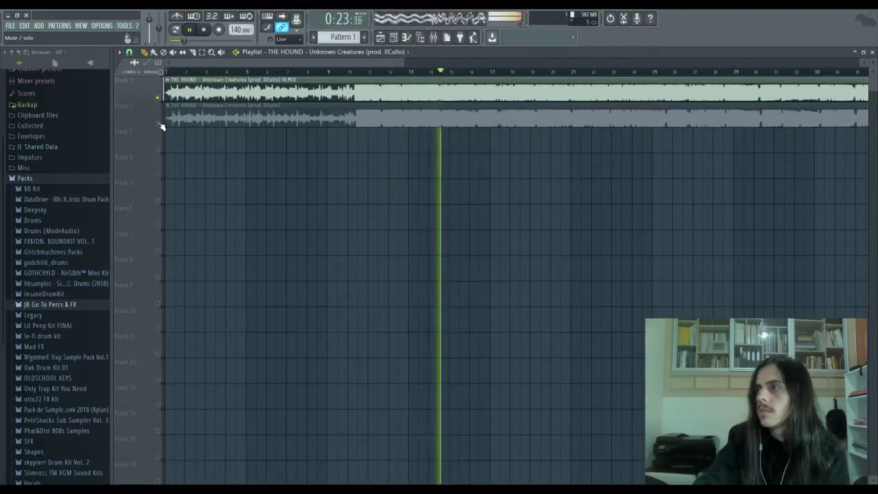
right_click(160, 124)
Step: Compare the REMIX with the original by alternating their track solos during playback from about bar 16 to bar 30
drag(281, 61, 318, 62)
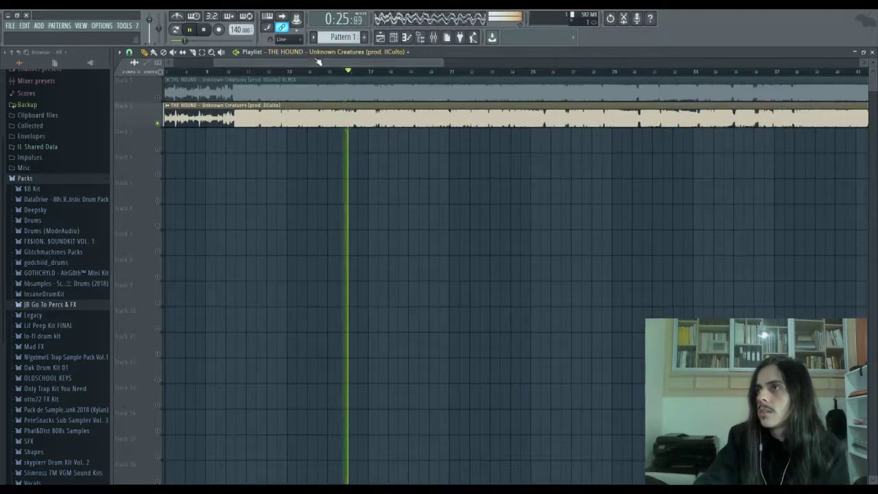
right_click(163, 100)
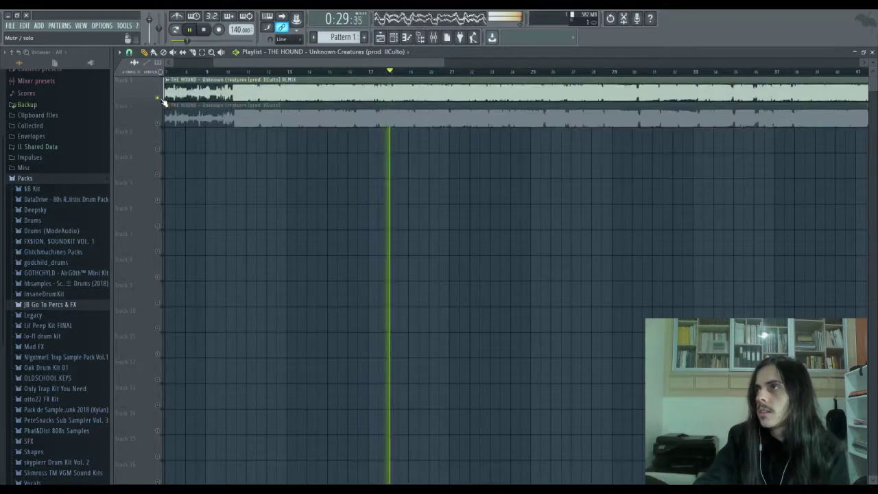
drag(321, 69, 372, 67)
drag(284, 65, 303, 64)
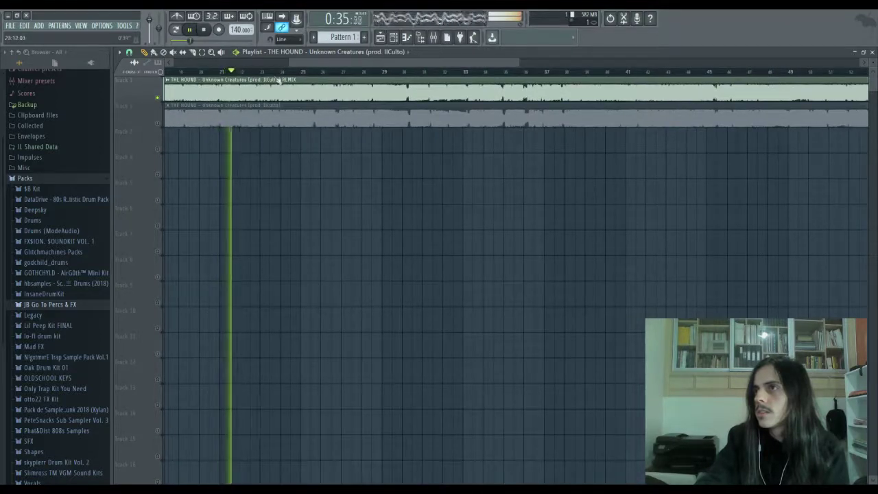
right_click(159, 124)
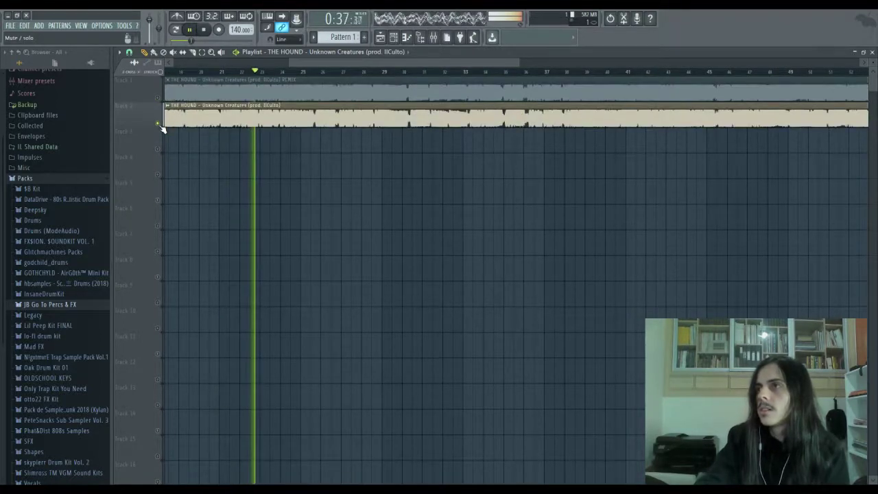
drag(322, 64, 345, 69)
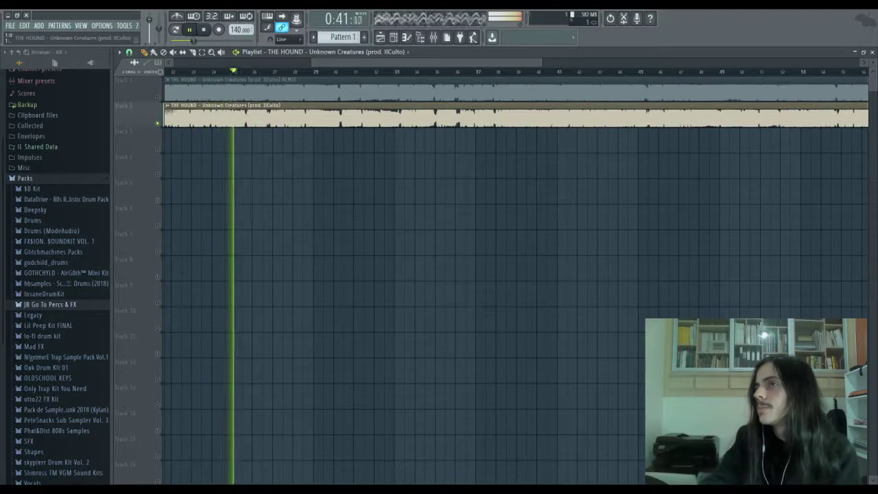
right_click(159, 98)
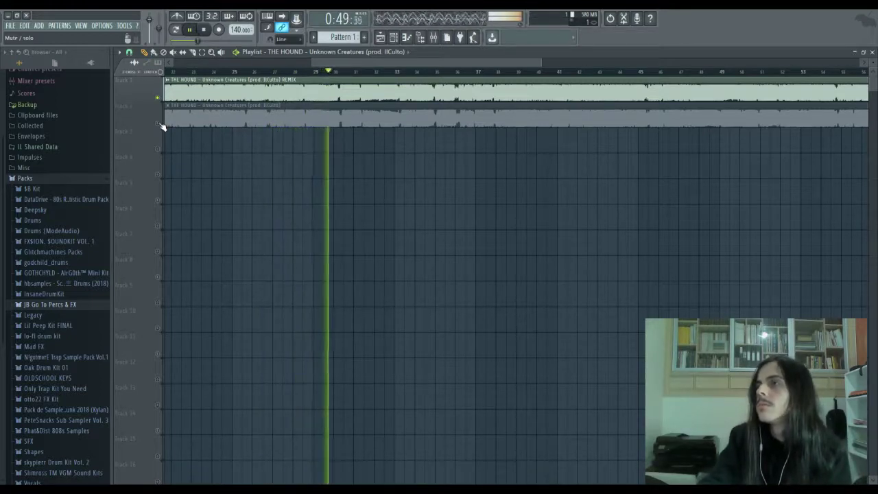
right_click(159, 123)
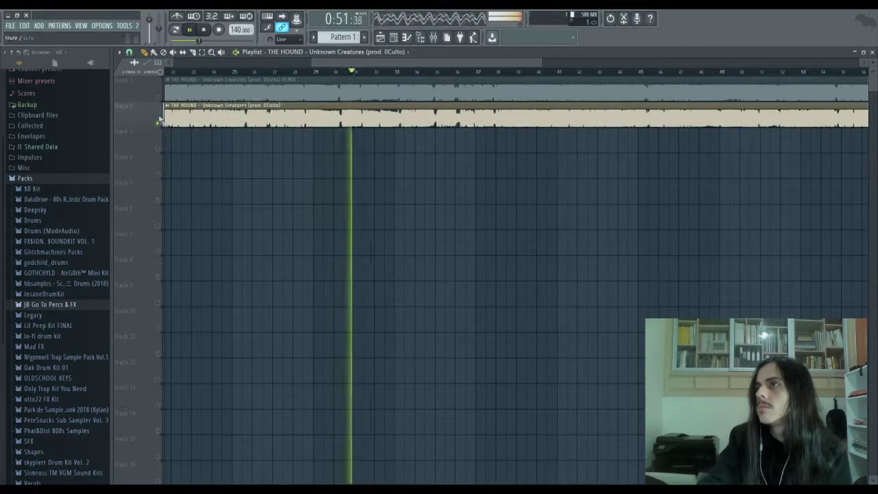
Step: Continue alternating solo between the two song versions during playback from about bar 31 to bar 44
drag(329, 65, 366, 59)
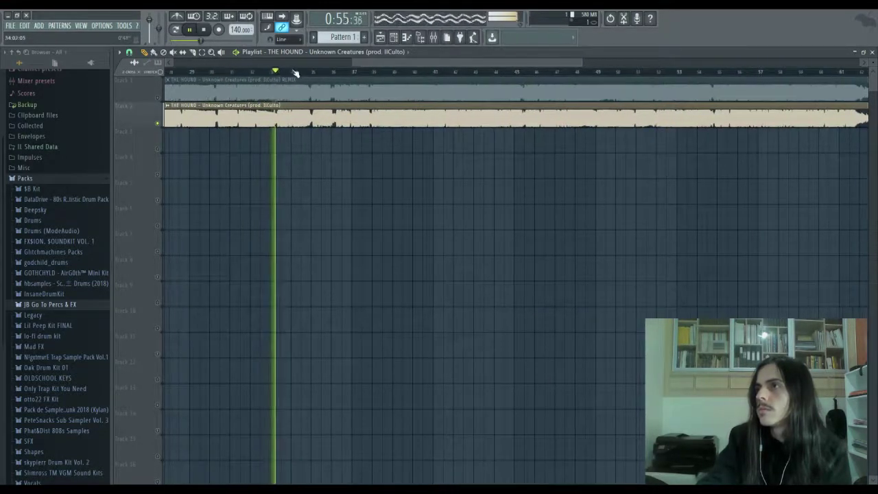
right_click(160, 98)
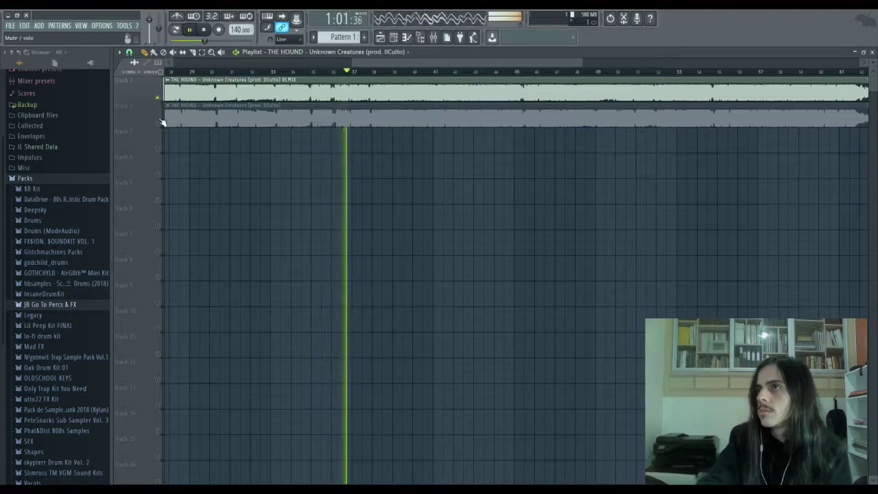
drag(374, 62, 392, 66)
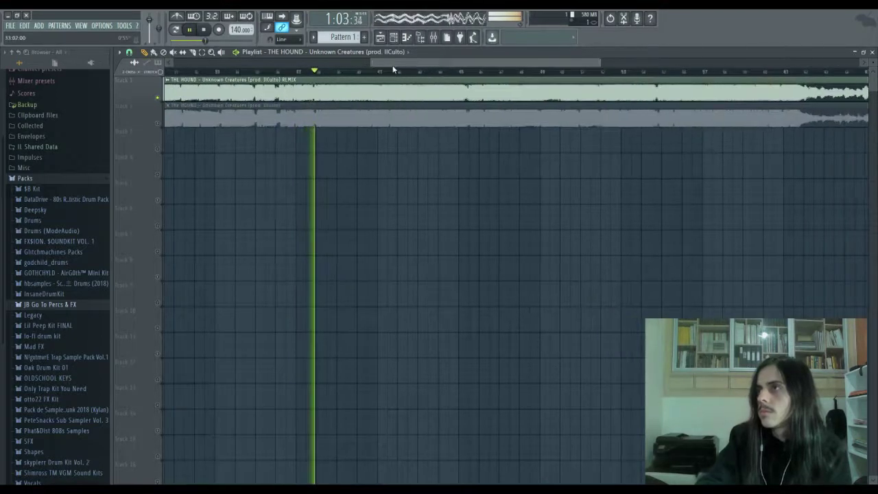
right_click(158, 125)
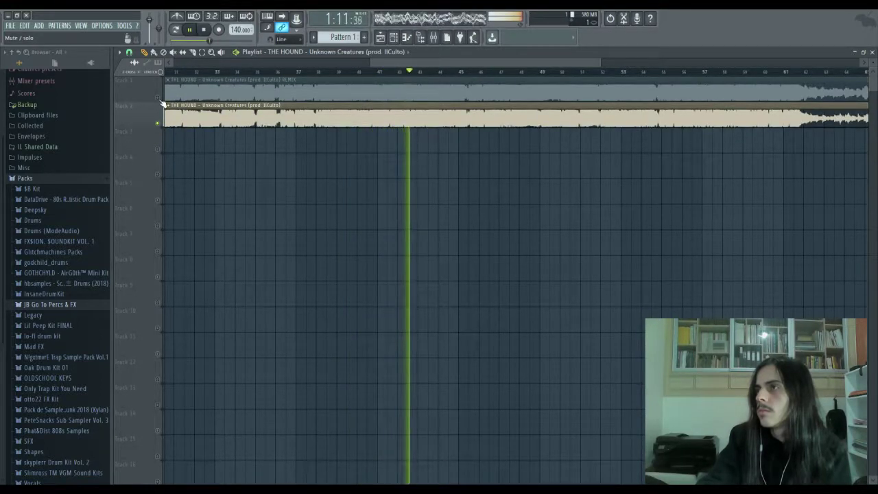
right_click(158, 98)
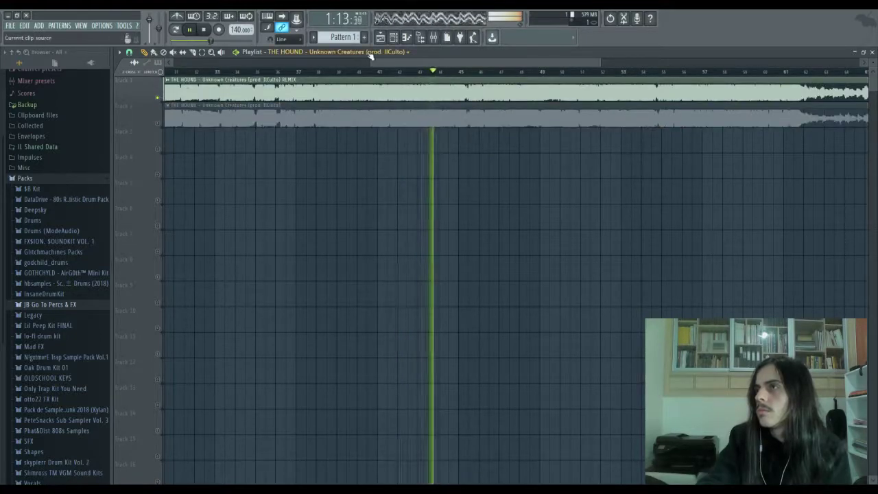
drag(381, 64, 427, 61)
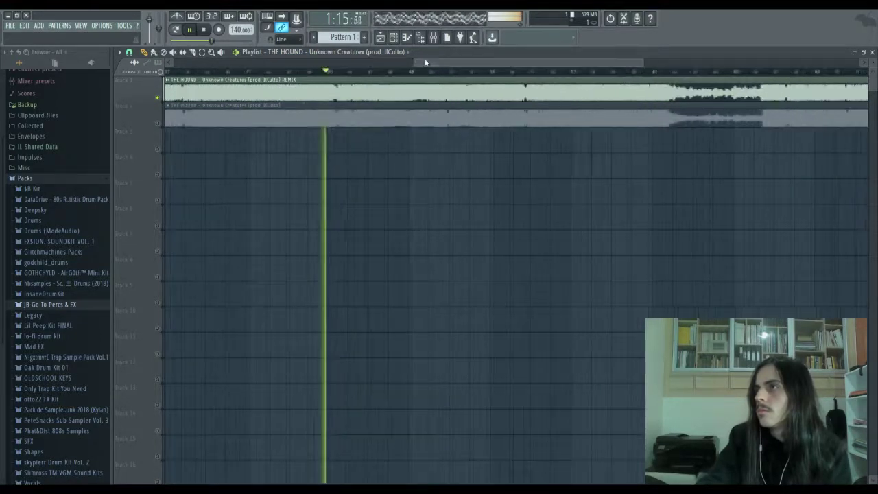
Step: Compare the original and the REMIX by switching solo between them during playback from about bar 45 to bar 59
right_click(158, 124)
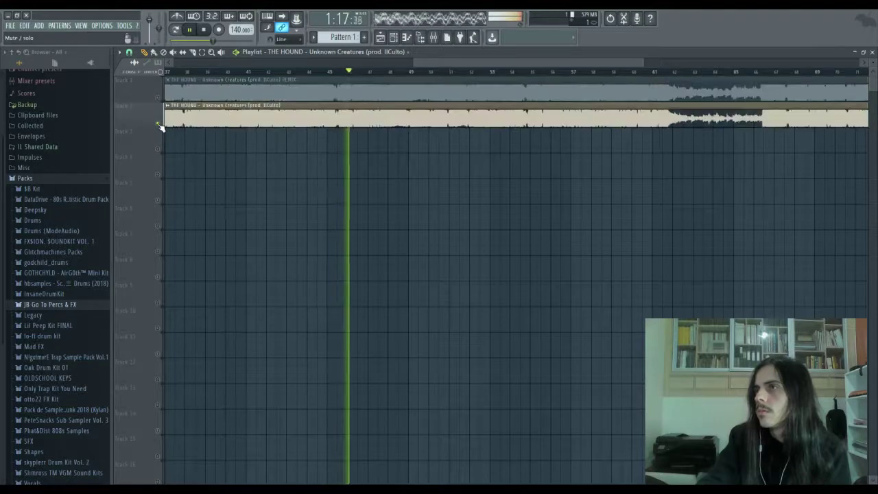
drag(443, 61, 478, 72)
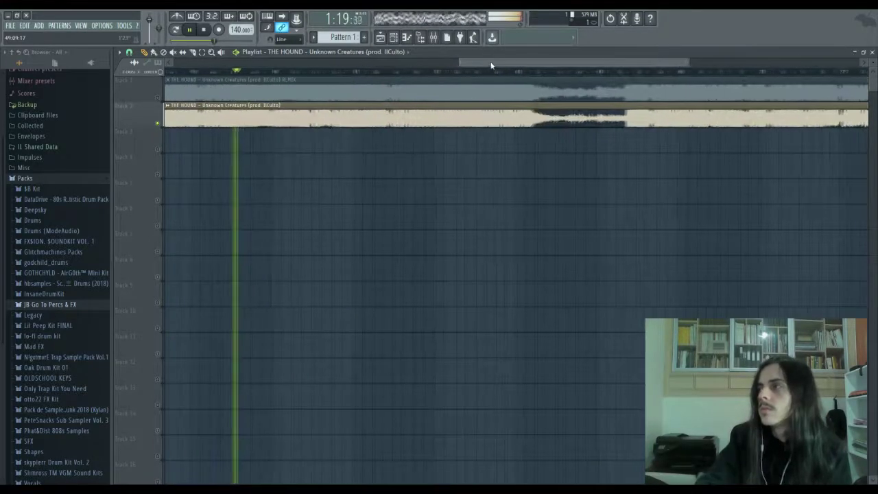
right_click(158, 100)
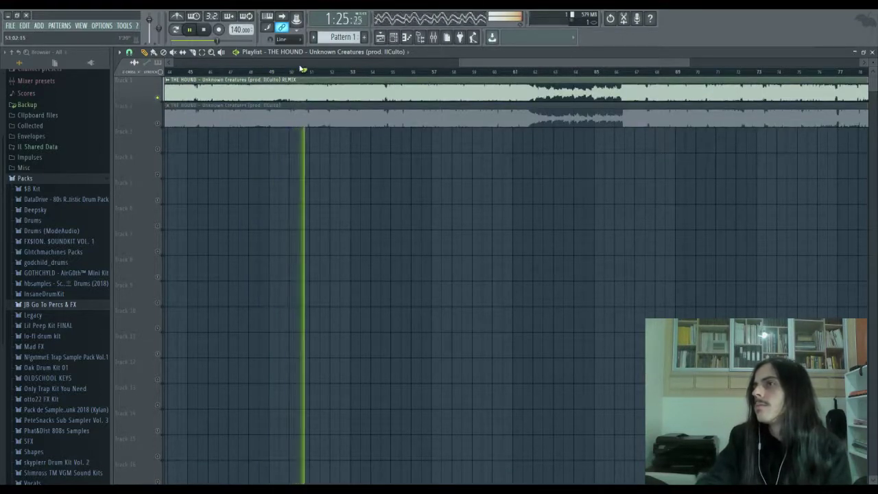
drag(527, 61, 557, 60)
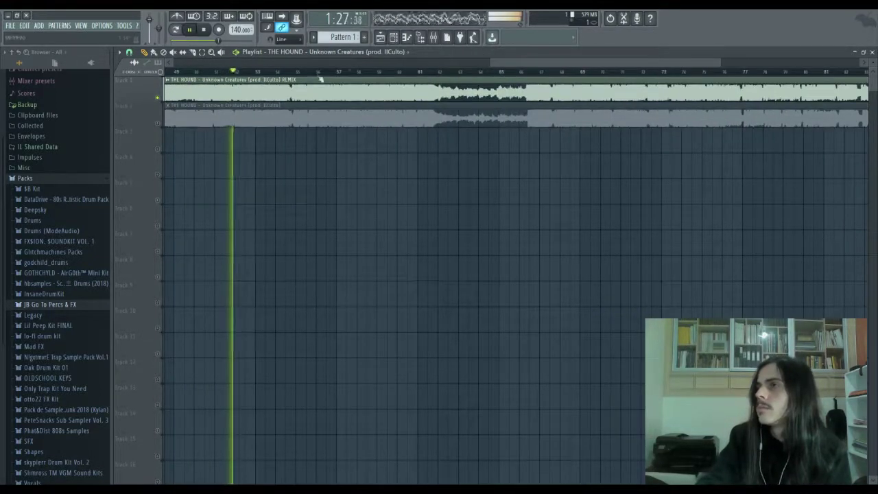
right_click(158, 124)
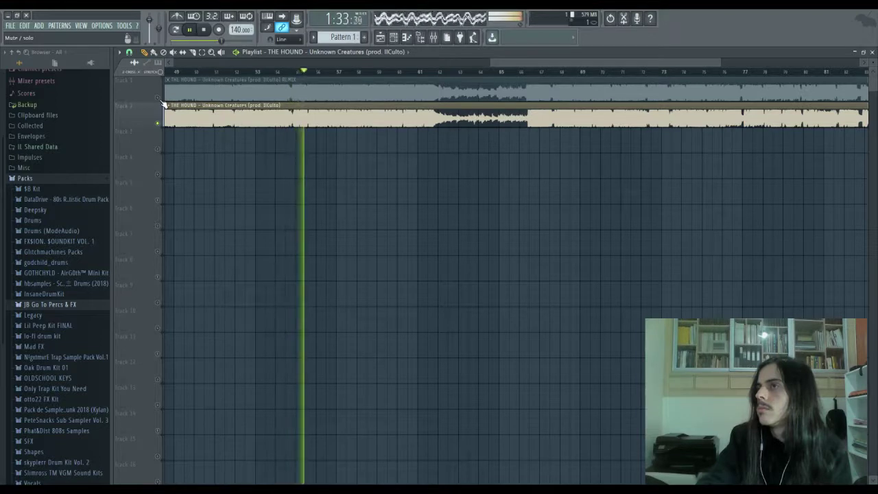
right_click(158, 98)
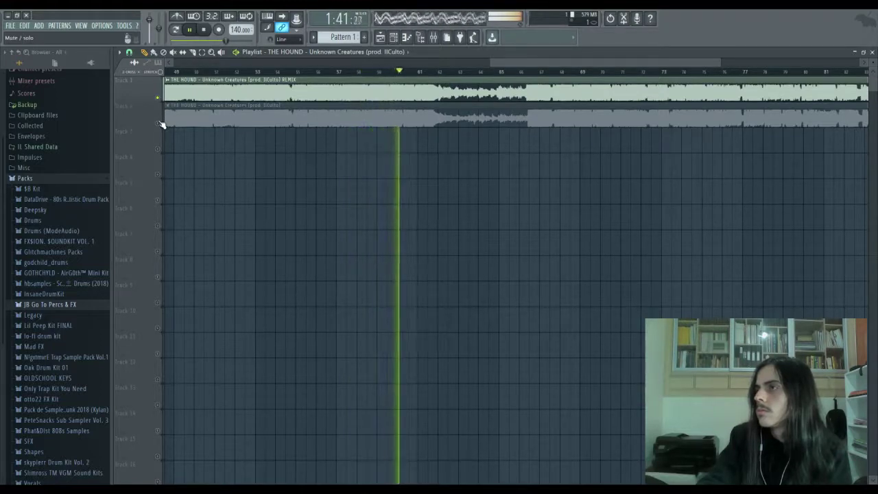
Step: Alternate solo between the original and REMIX tracks during playback from about bar 60 to bar 74 to compare them through the breakdown
right_click(158, 123)
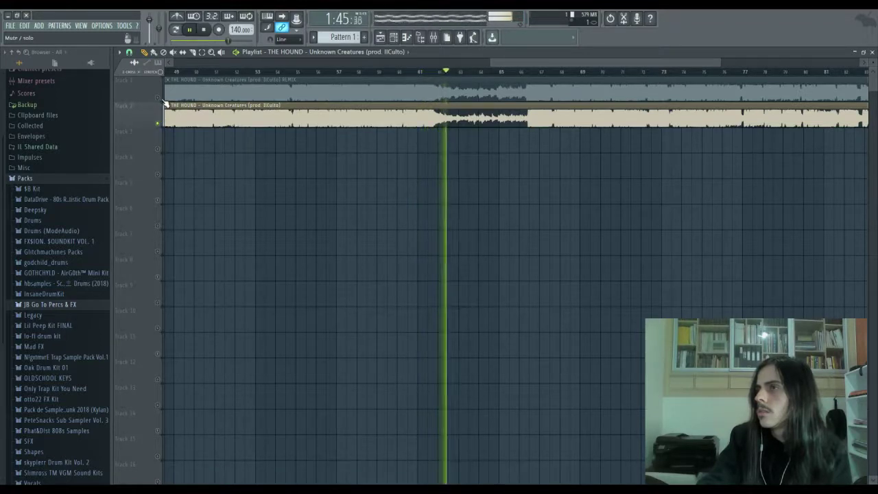
right_click(158, 98)
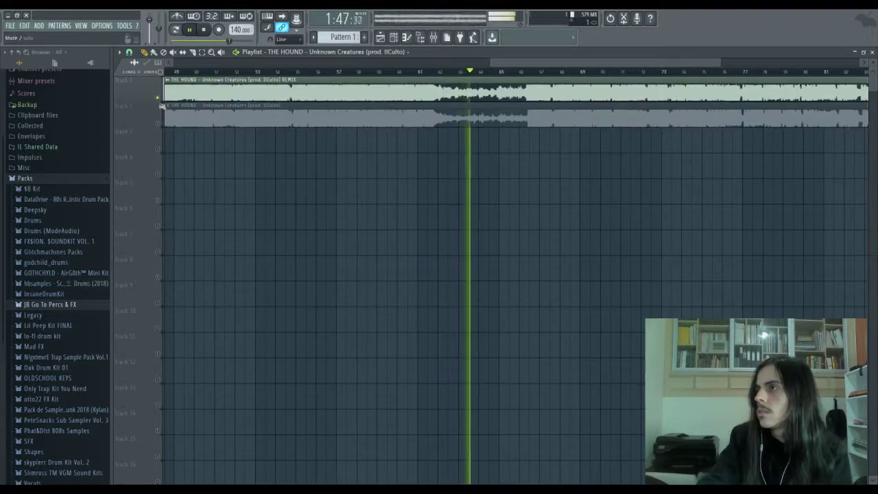
right_click(158, 123)
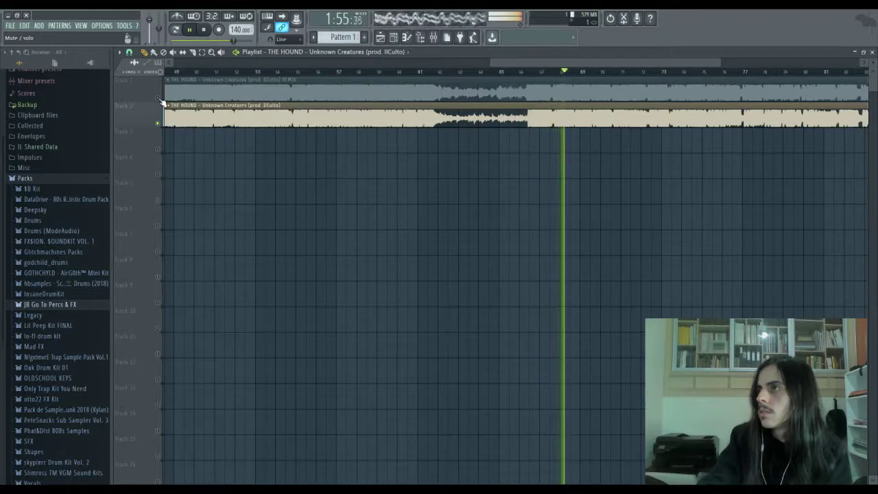
right_click(158, 97)
drag(527, 62, 609, 68)
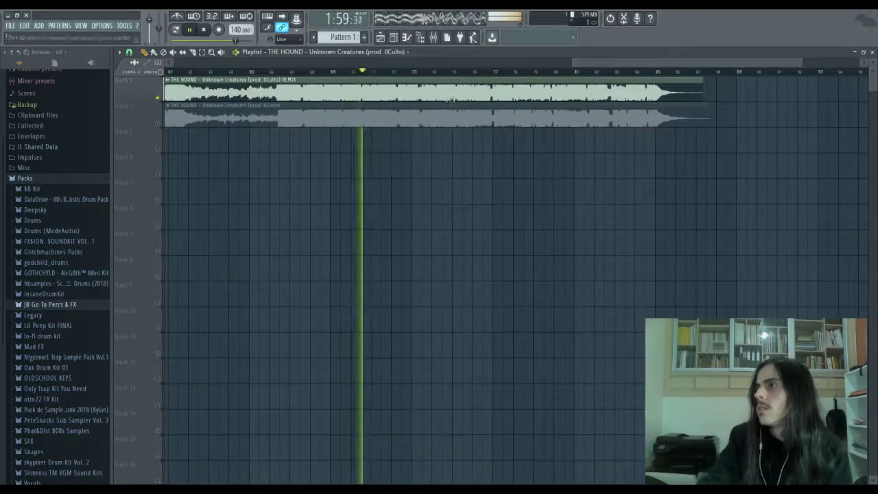
right_click(160, 124)
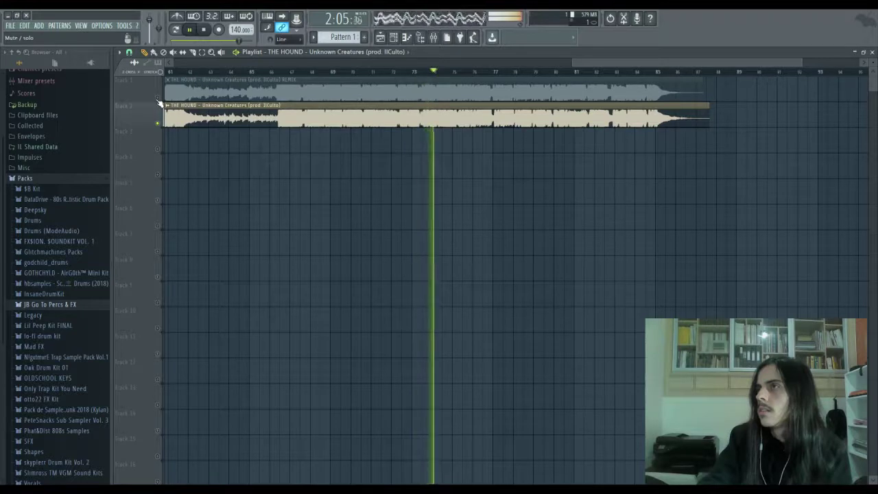
right_click(158, 98)
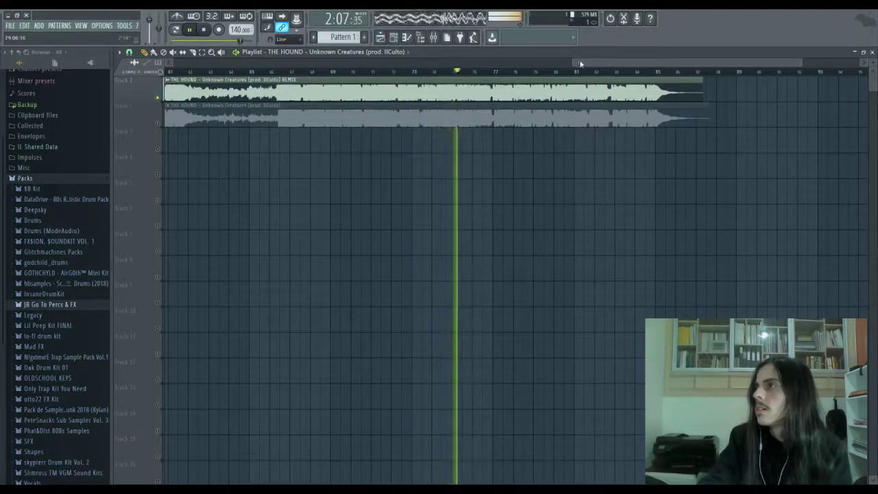
Step: Keep switching solo between the original and the REMIX from about bar 75 through the song's fade-out, finishing on the REMIX
drag(583, 59, 624, 59)
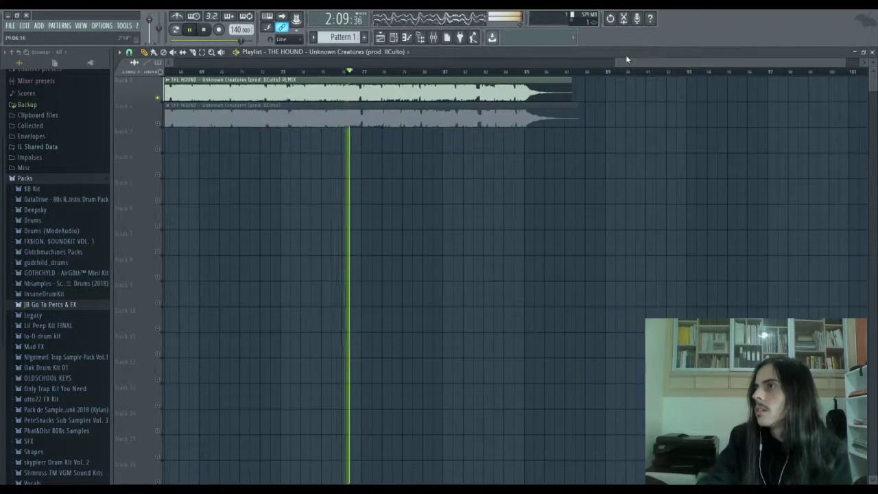
right_click(159, 125)
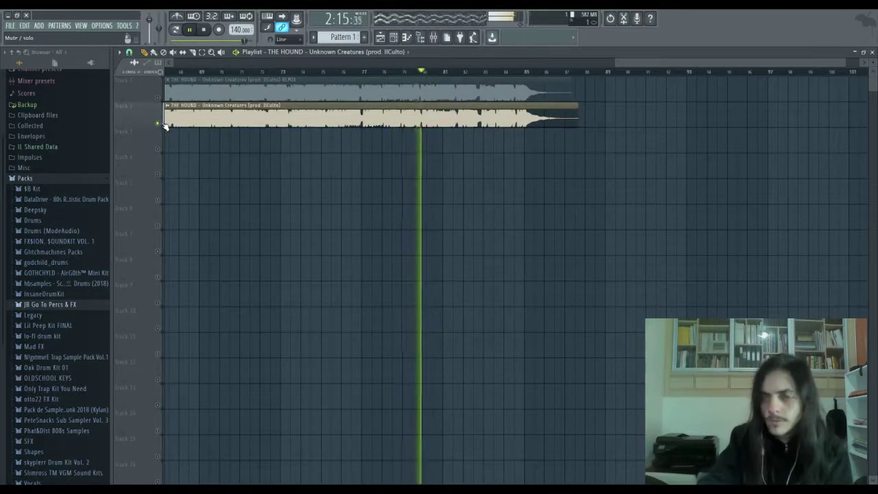
right_click(158, 97)
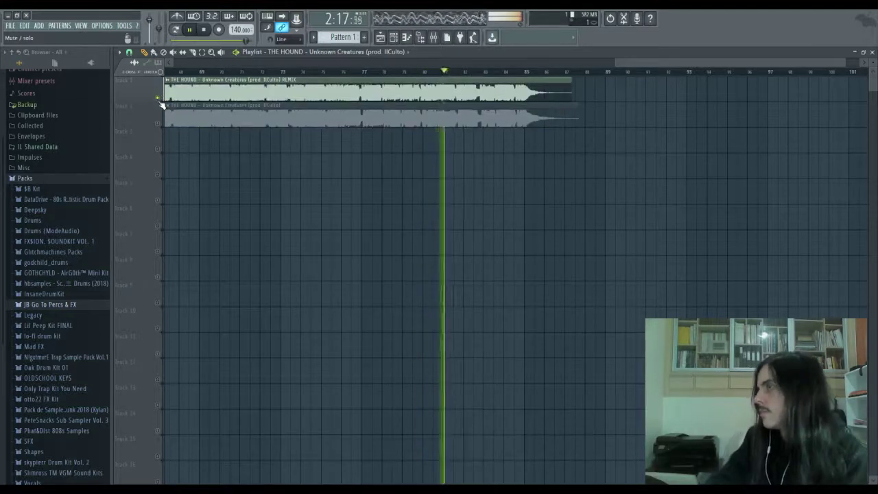
mouse_move(623, 65)
mouse_down()
mouse_move(648, 59)
mouse_move(607, 59)
mouse_up()
right_click(158, 119)
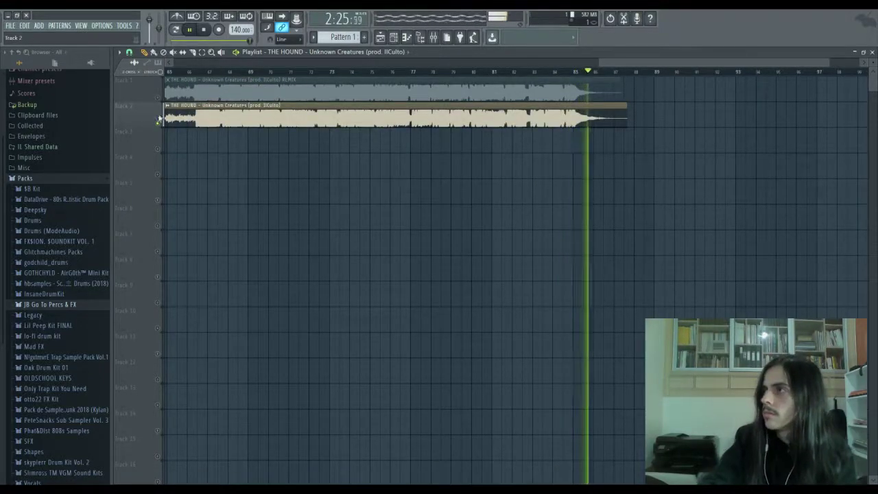
right_click(158, 98)
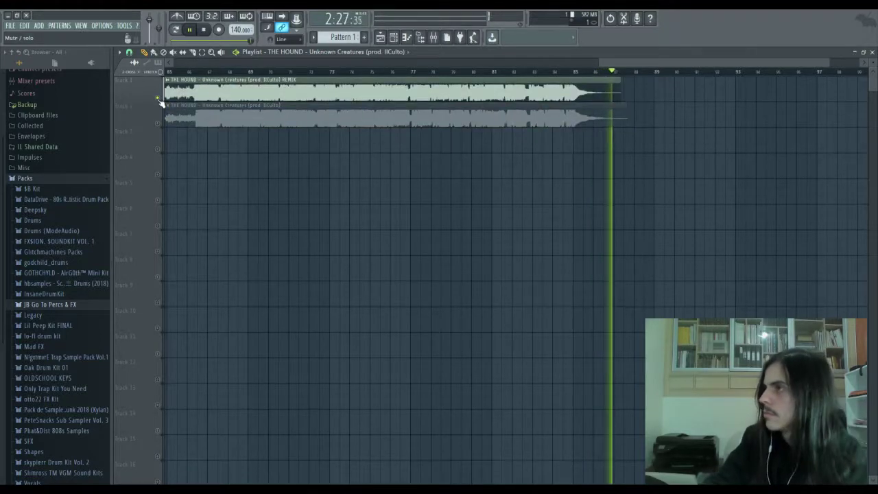